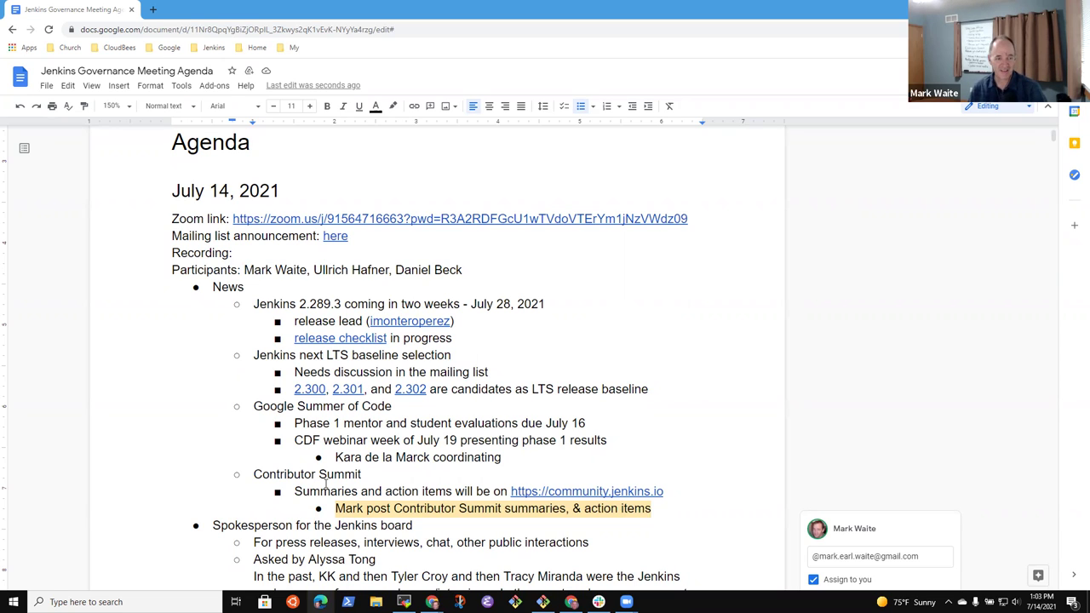
# Replace the last name on the Participants line with the actual attendee's full name
pyautogui.click(368, 271)
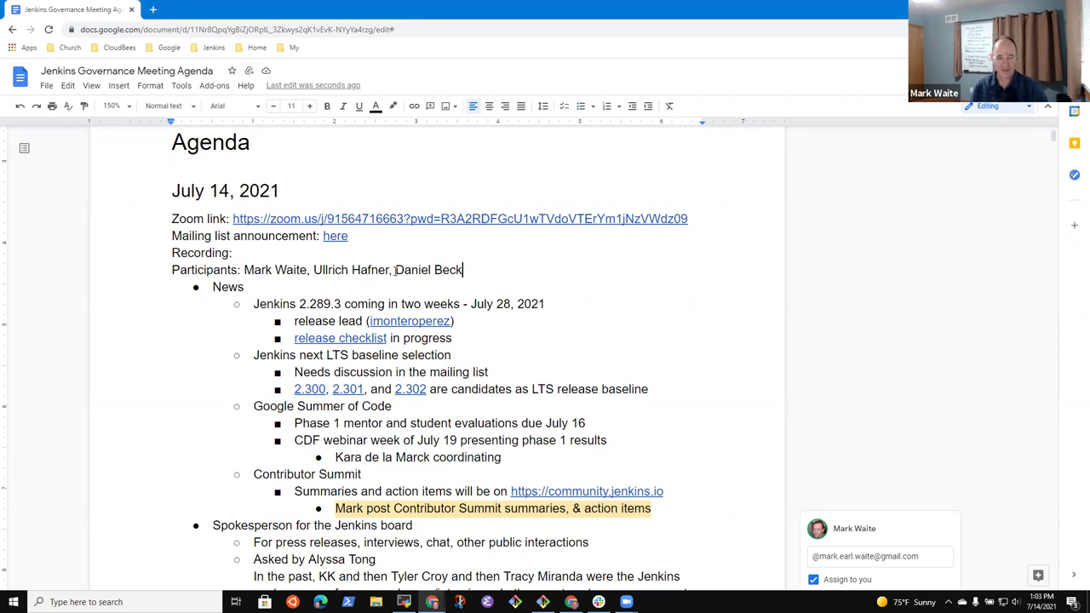
pyautogui.keyDown('shift'); pyautogui.click(395, 270); pyautogui.keyUp('shift')
pyautogui.write('Gavin Mogan')
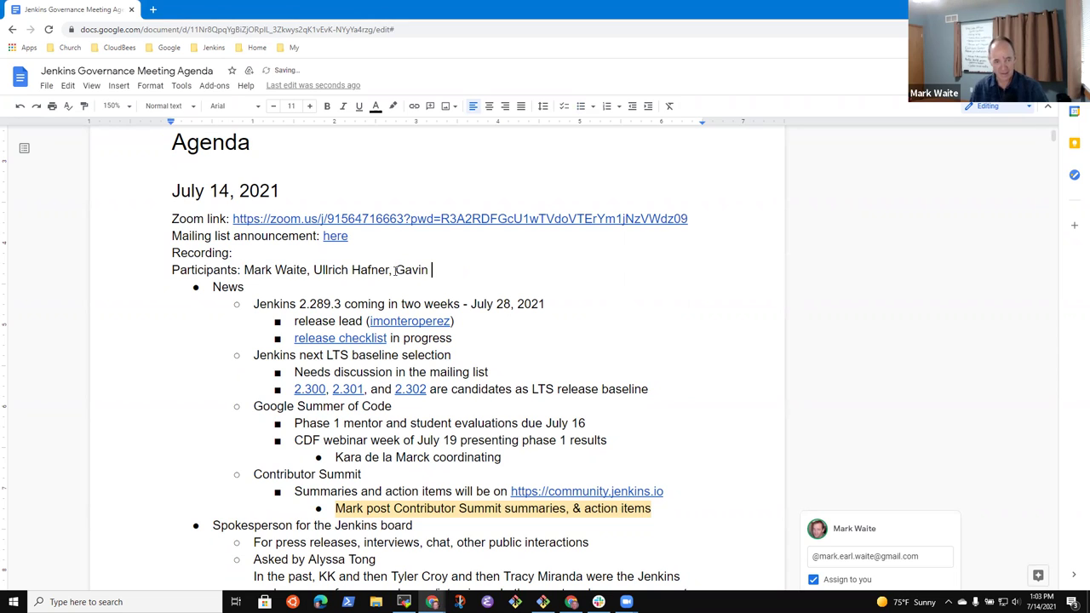
# Move down past the Jenkins 2.289.3 item and select the 'Spokesperson for the Jenkins board' line
pyautogui.press('Down')
pyautogui.press('Home')
pyautogui.hotkey('shift', 'Down')
pyautogui.press('Right')
pyautogui.press('Down')
pyautogui.press('Down')
pyautogui.press('Down')
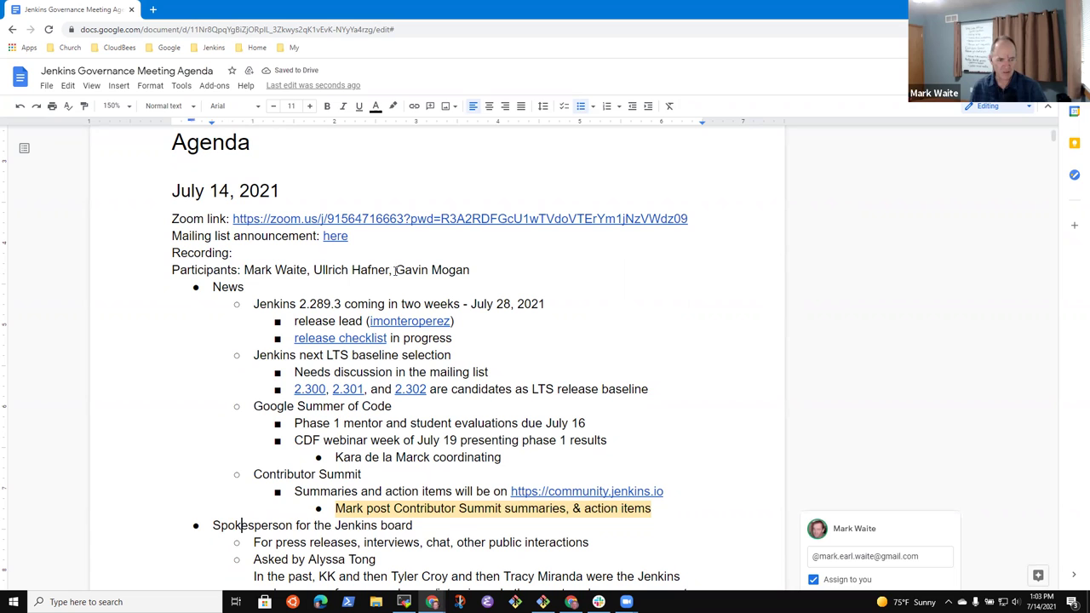
pyautogui.press('Home')
pyautogui.hotkey('shift', 'End')
# Scroll down past the Discourse evaluation item and select the LFX security v2 adoption project line
pyautogui.scroll(-3, 395, 269)
pyautogui.hotkey('shift', 'End')
pyautogui.press('Down')
pyautogui.press('Down')
pyautogui.press('Home')
pyautogui.hotkey('shift', 'End')
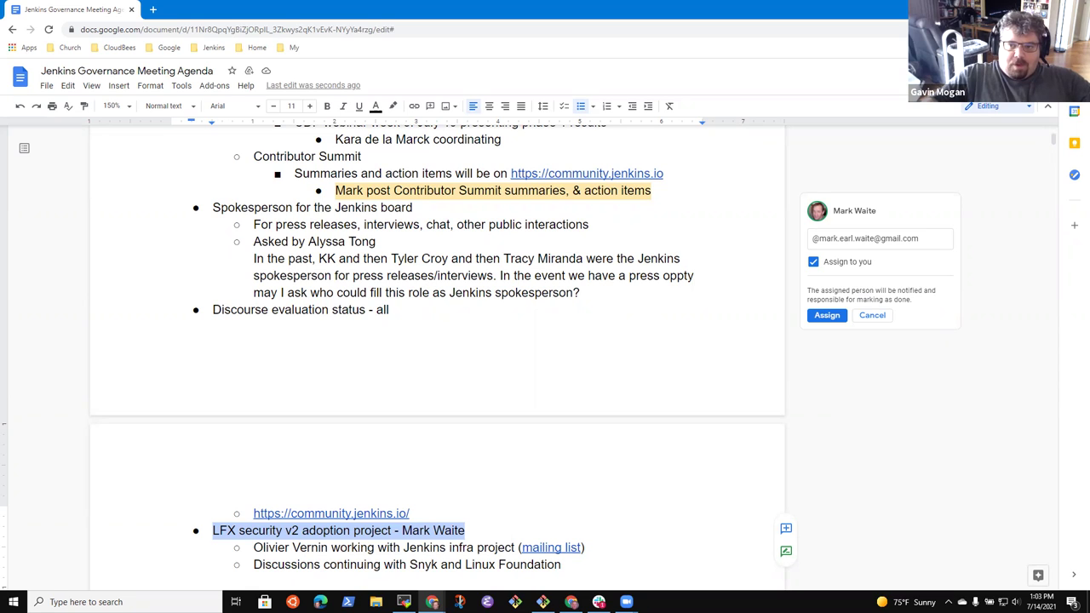
# After 'Discussions continuing with Snyk and Linux Foundation', add a new bullet 'Ratings for releases'
pyautogui.click(393, 549)
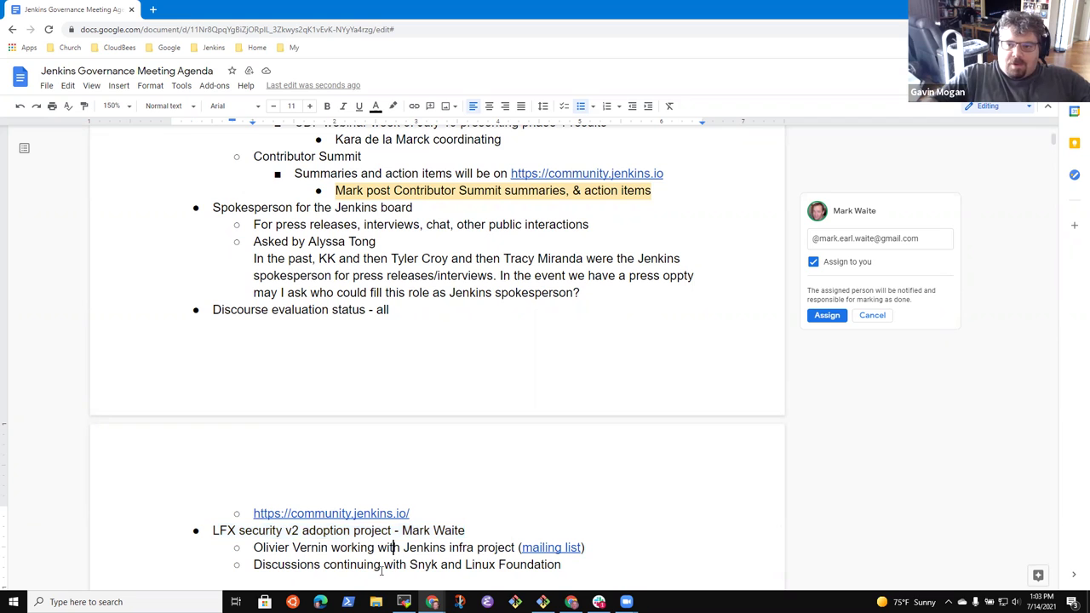
pyautogui.press('Down')
pyautogui.press('End')
pyautogui.press('Right')
pyautogui.press('BackSpace')
pyautogui.press('BackSpace')
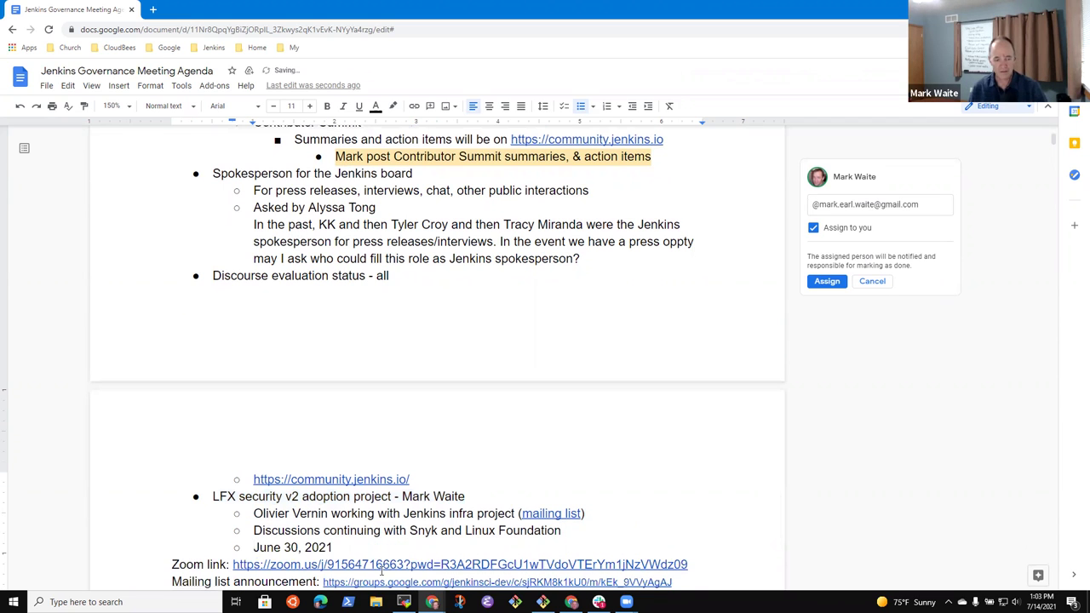
pyautogui.hotkey('ctrl', 'z')
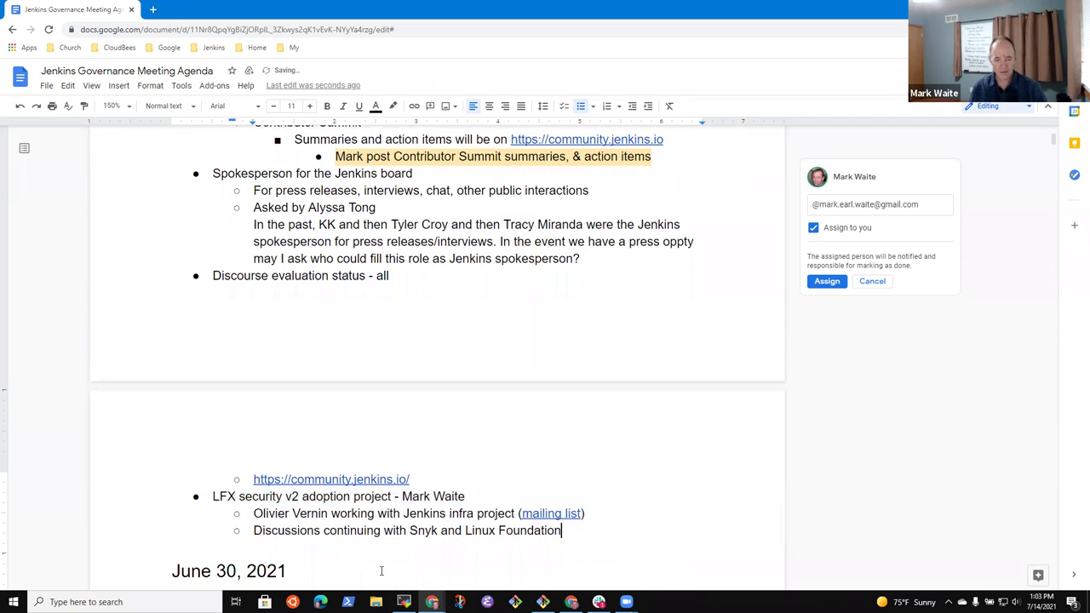
pyautogui.press('Return')
pyautogui.write('Ratings')
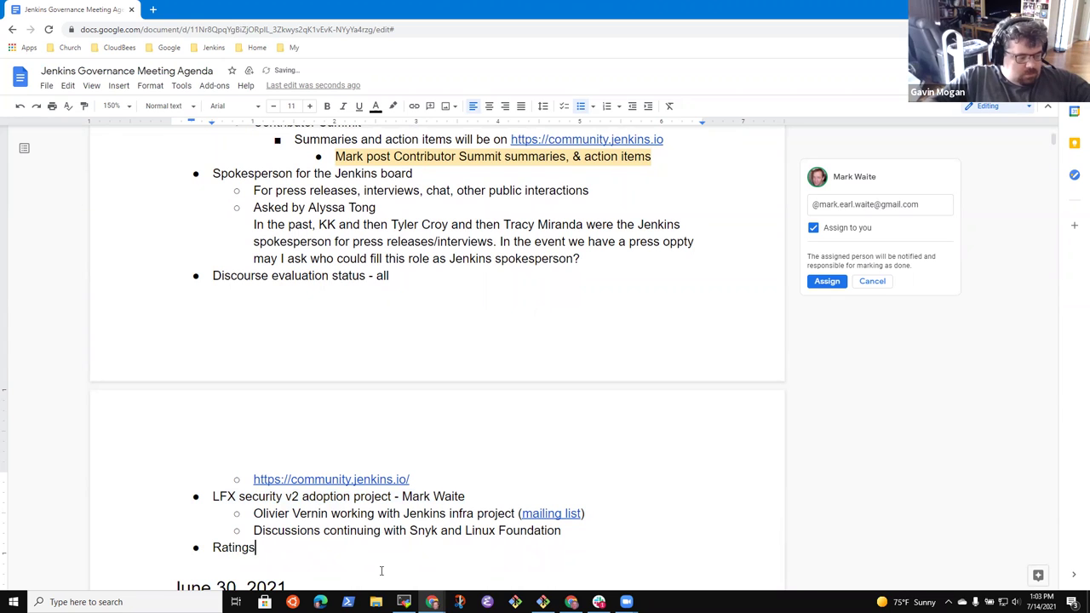
pyautogui.write(' for releases')
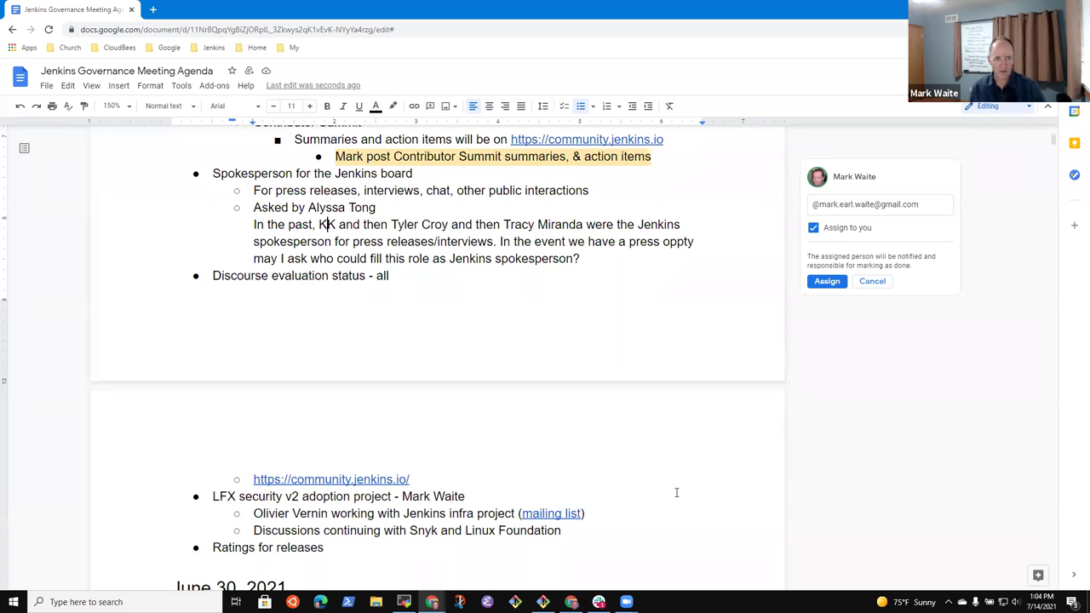
# Undo recent edits and preview the release lead's username link profile card
pyautogui.hotkey('ctrl', 'z')
pyautogui.hotkey('ctrl', 'z')
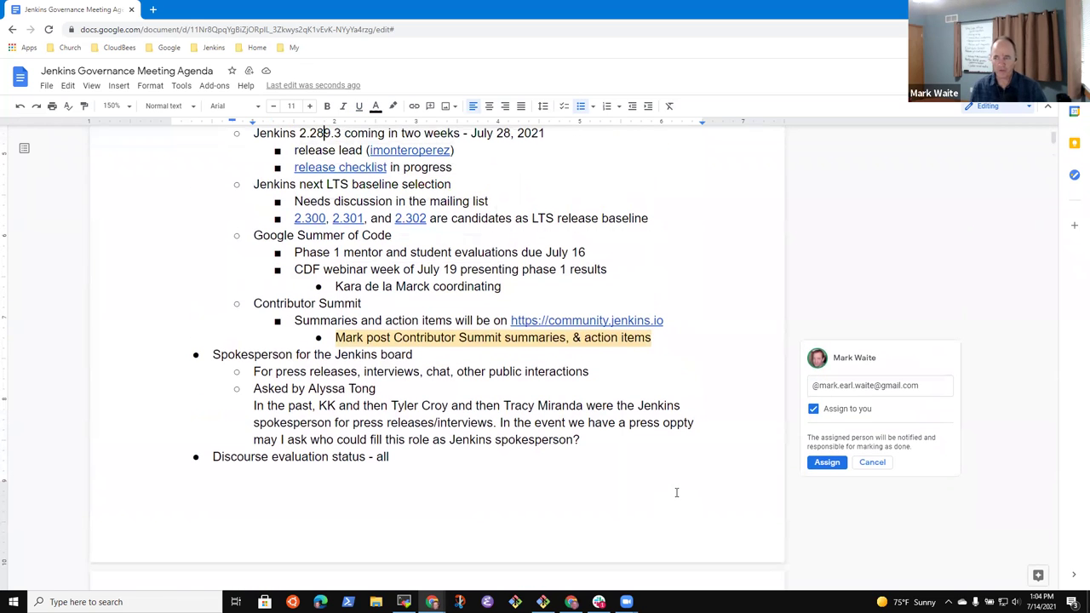
pyautogui.hotkey('ctrl', 'z')
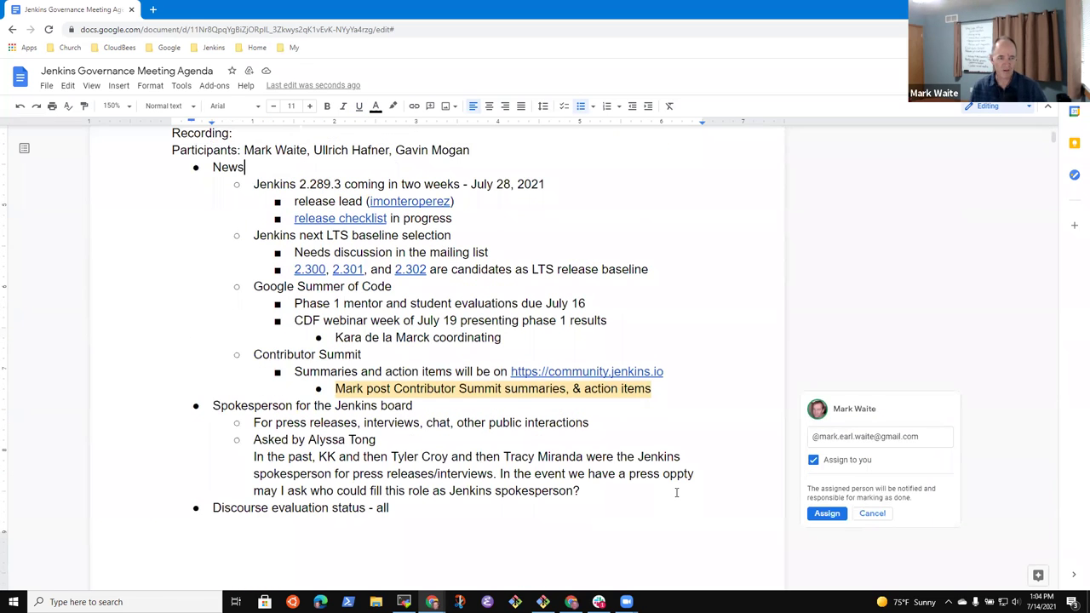
pyautogui.hotkey('ctrl', 'z')
pyautogui.hotkey('ctrl', 'z')
pyautogui.hotkey('ctrl', 'z')
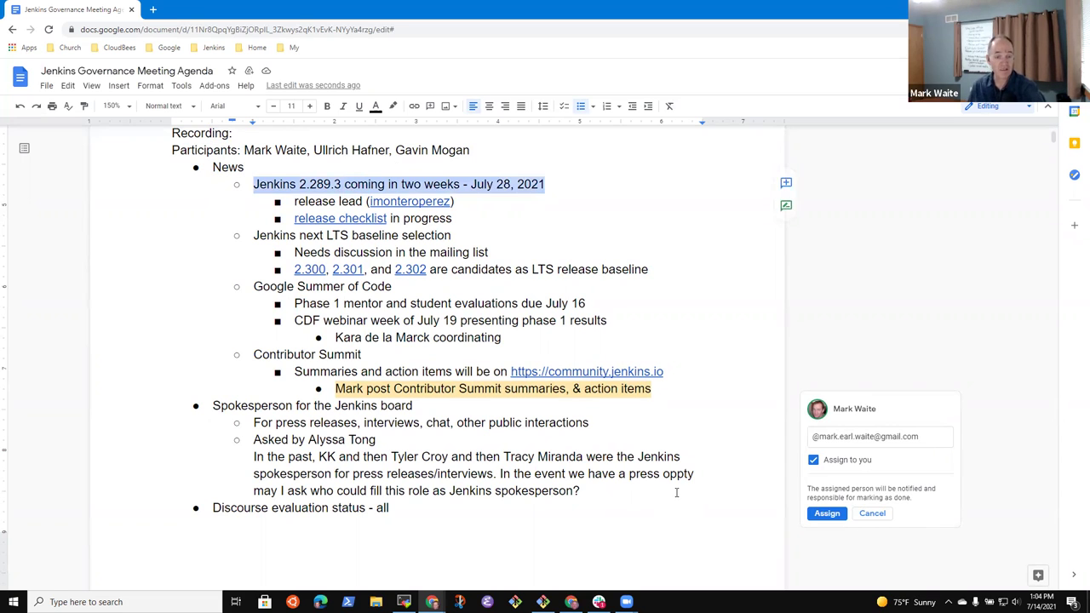
pyautogui.hotkey('ctrl', 'z')
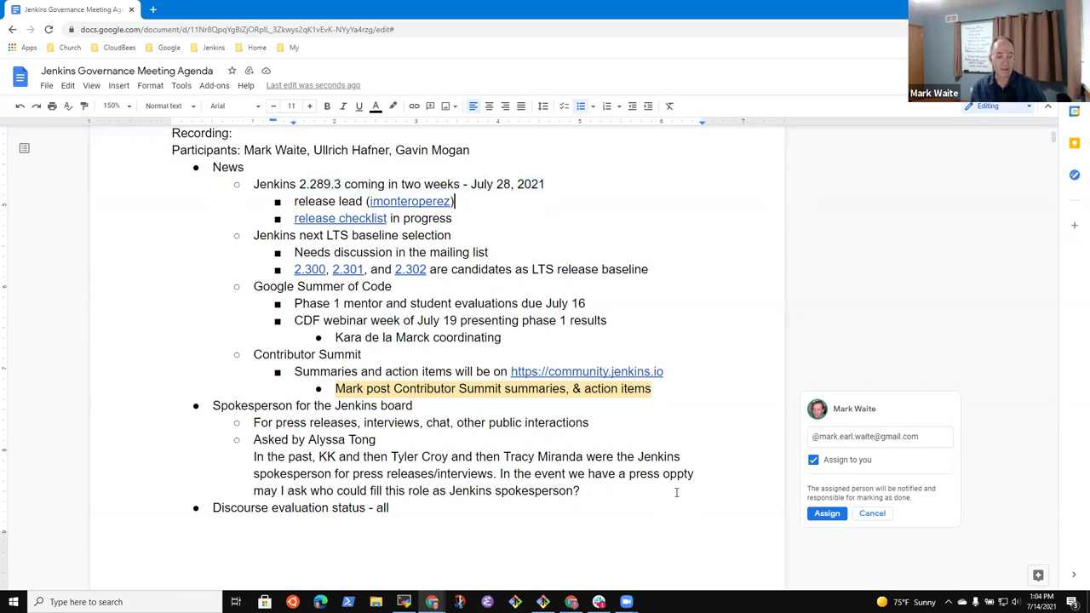
pyautogui.hotkey('ctrl', 'z')
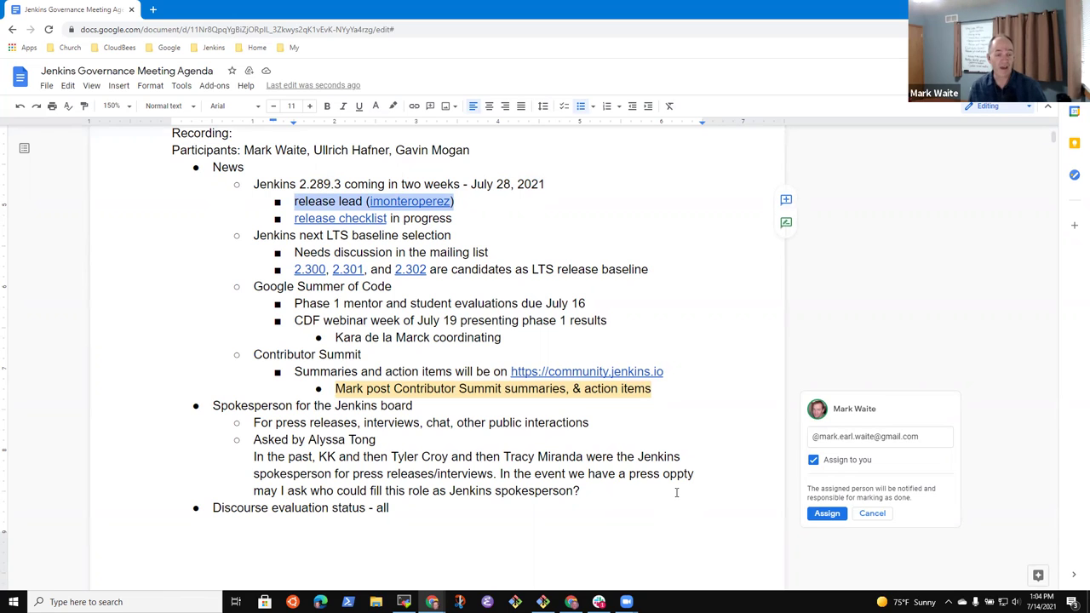
pyautogui.press('Right')
pyautogui.press('Left')
pyautogui.hotkey('shift', 'Left')
pyautogui.hotkey('shift', 'Left')
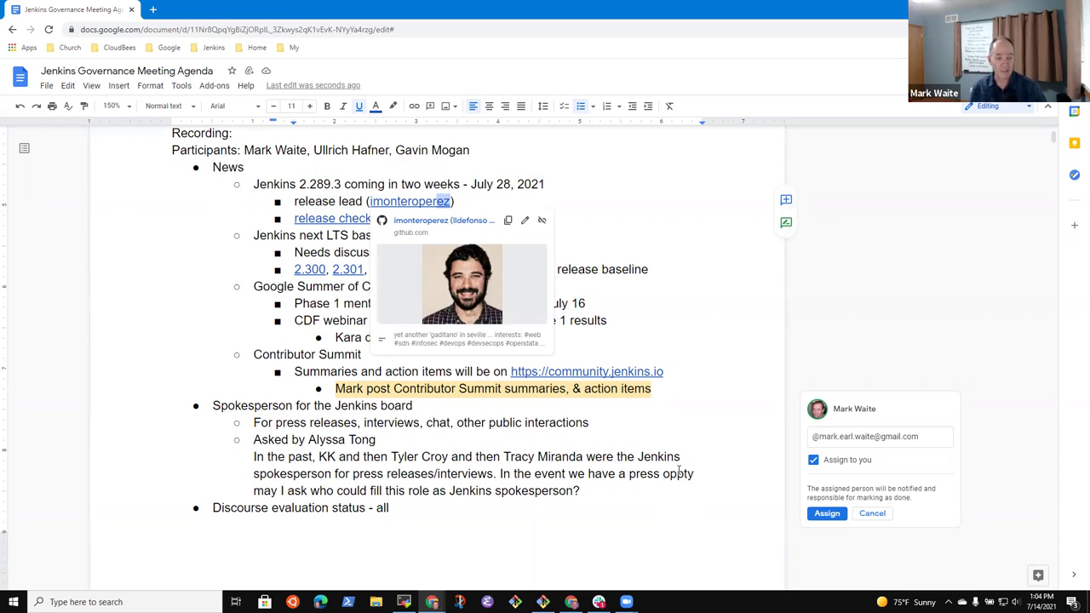
pyautogui.press('Right')
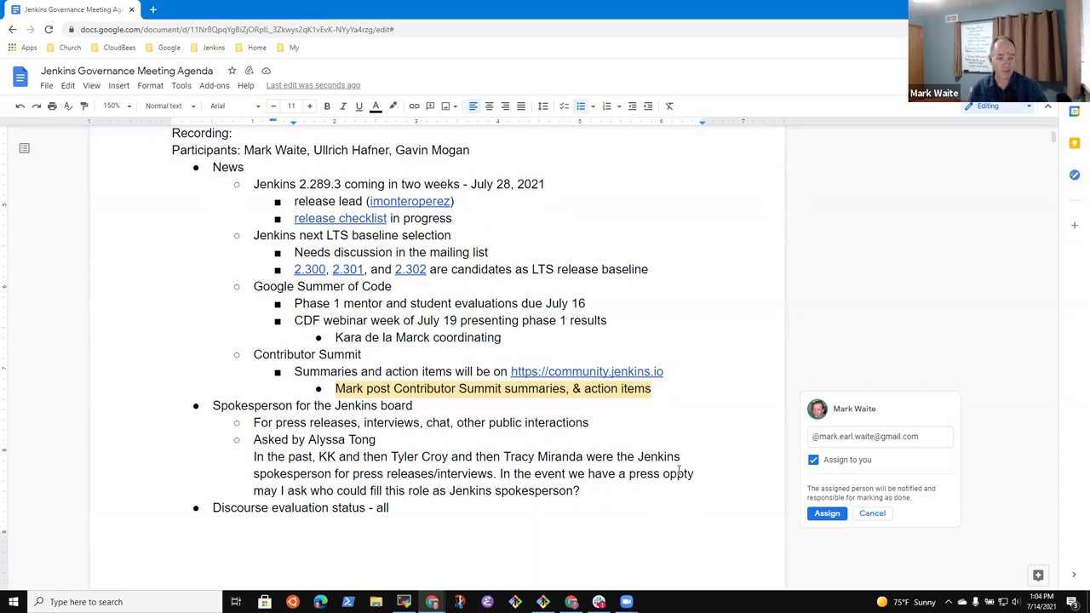
# Open the release checklist (GitHub issue #171) in a new tab, skim it, and return to the agenda
pyautogui.press('Down')
pyautogui.click(339, 220)
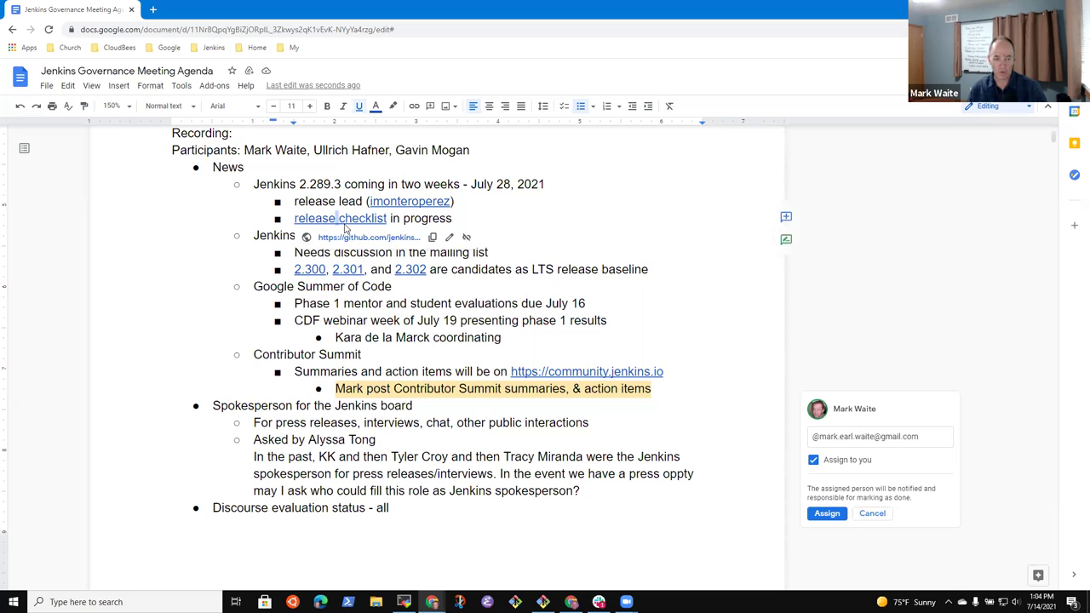
pyautogui.click(379, 238)
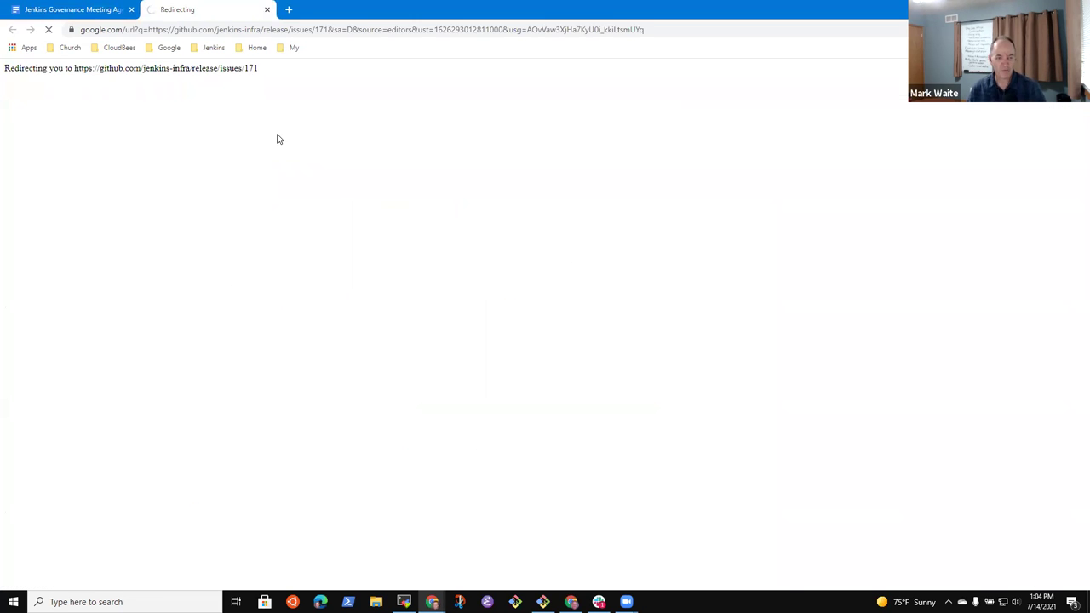
pyautogui.scroll(-1, 326, 315)
pyautogui.scroll(-10, 326, 315)
pyautogui.scroll(5, 311, 290)
pyautogui.hotkey('ctrl', 'shift', 'Tab')
pyautogui.click(384, 235)
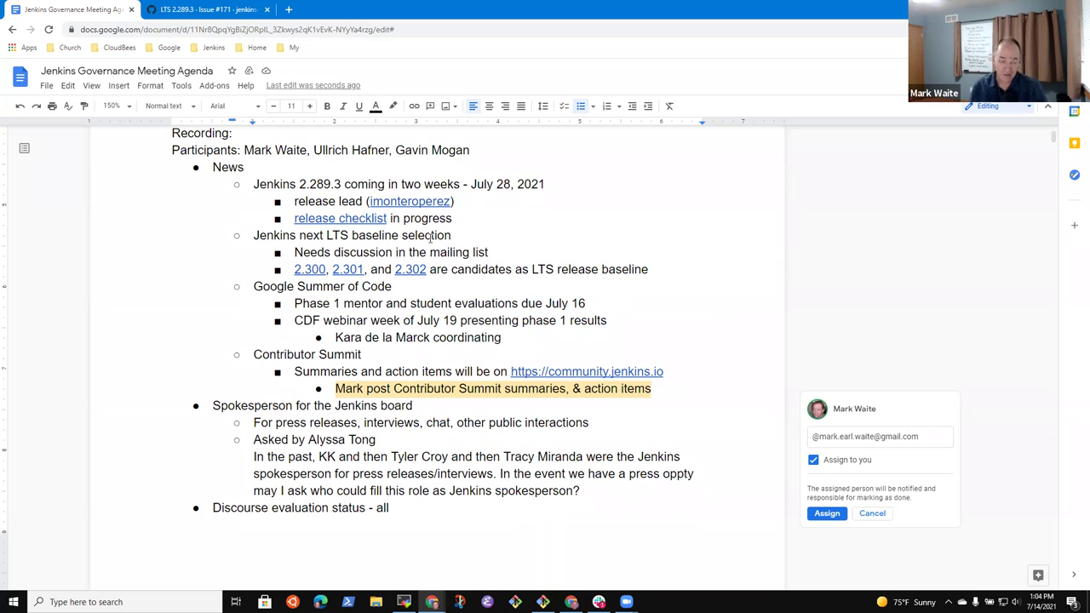
# Append 'today' to the 'Needs discussion in the mailing list' line under the LTS baseline item
pyautogui.press('End')
pyautogui.hotkey('shift', 'Home')
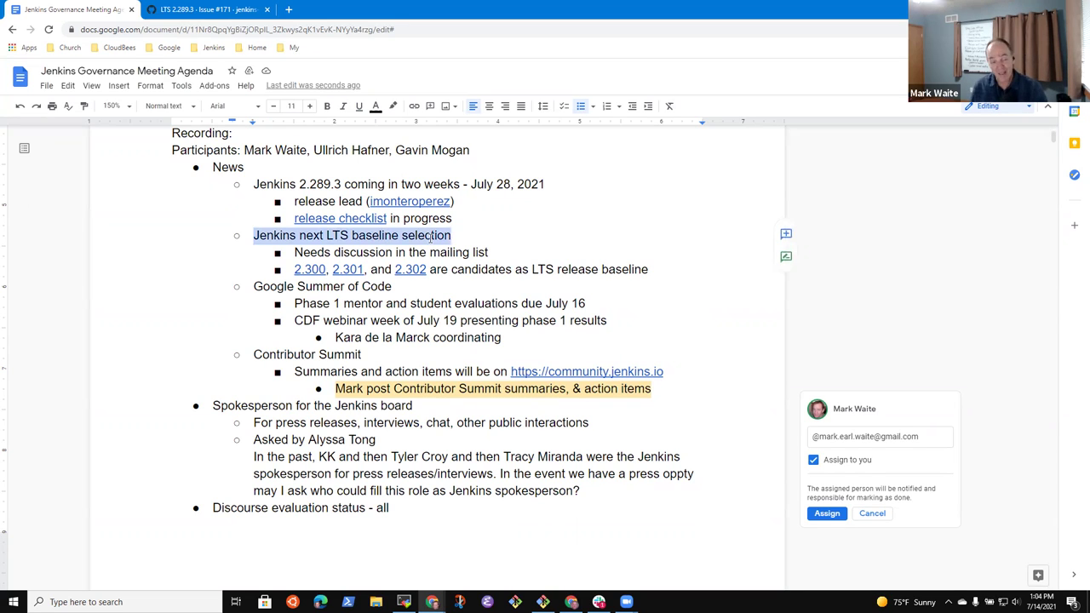
pyautogui.press('Down')
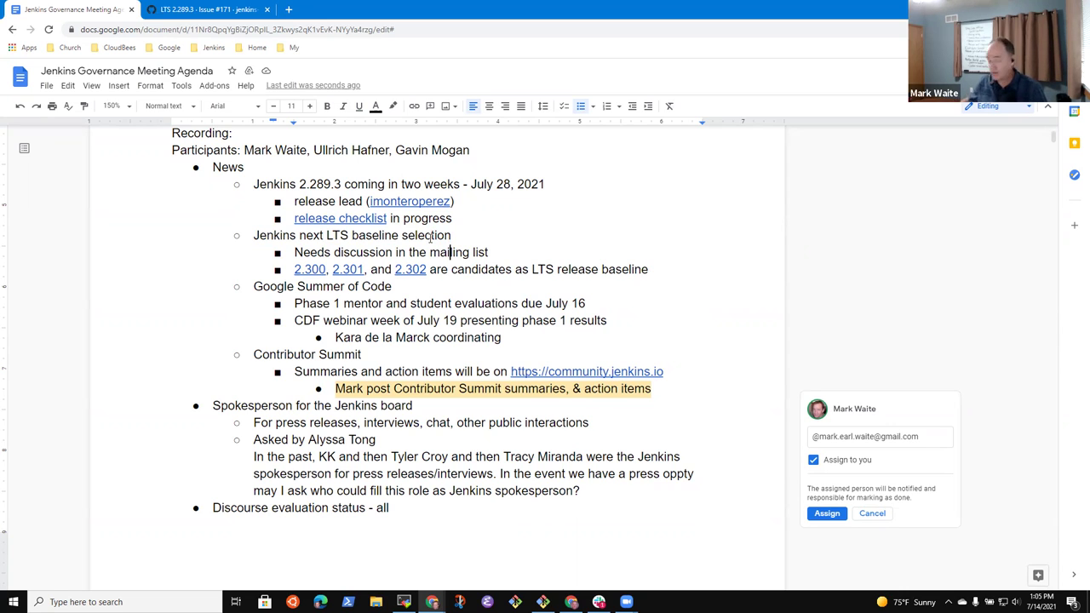
pyautogui.press('End')
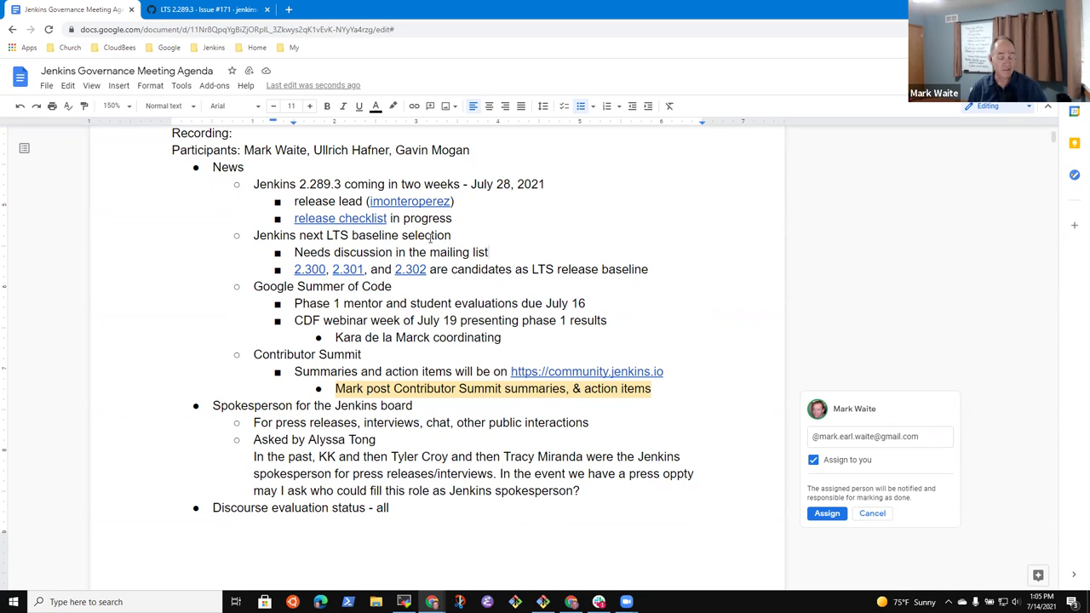
pyautogui.write(' today')
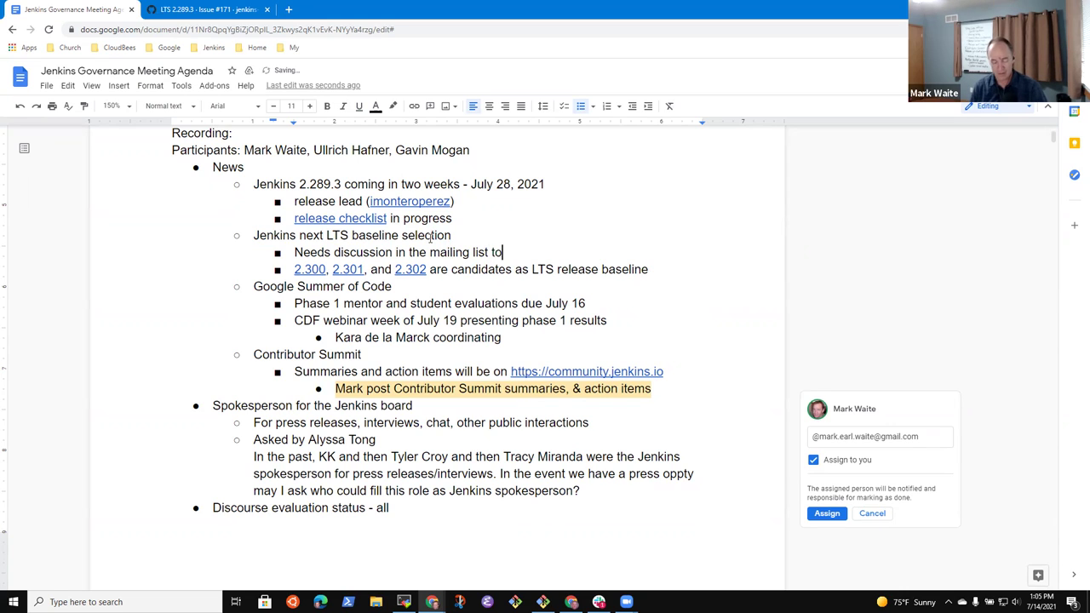
# Select the 2.300, 2.301 and 2.302 candidates line and return to its end
pyautogui.press('Up')
pyautogui.press('Home')
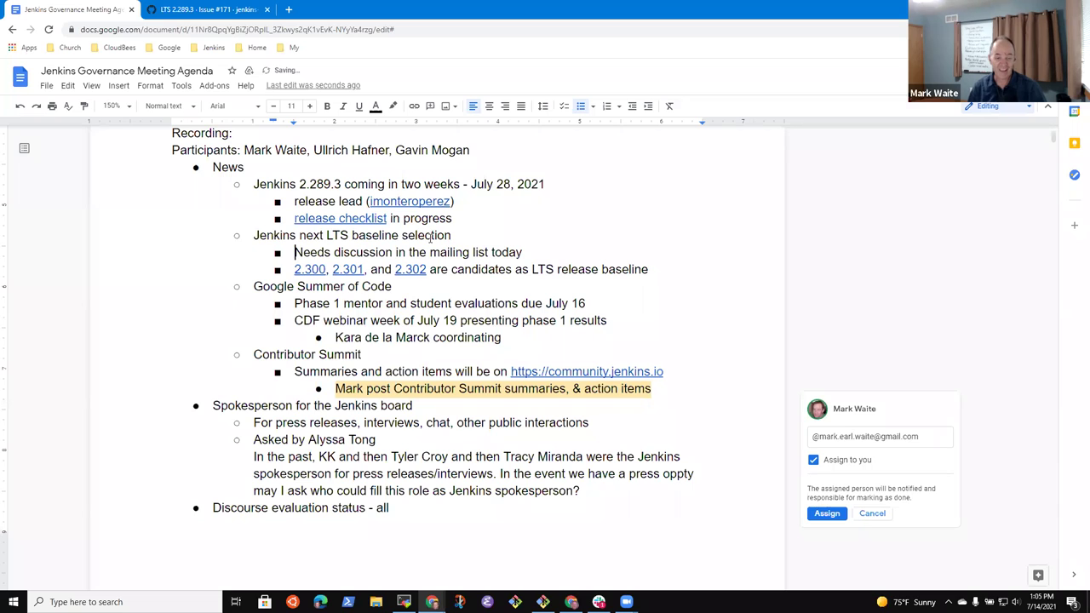
pyautogui.press('Down')
pyautogui.hotkey('shift', 'End')
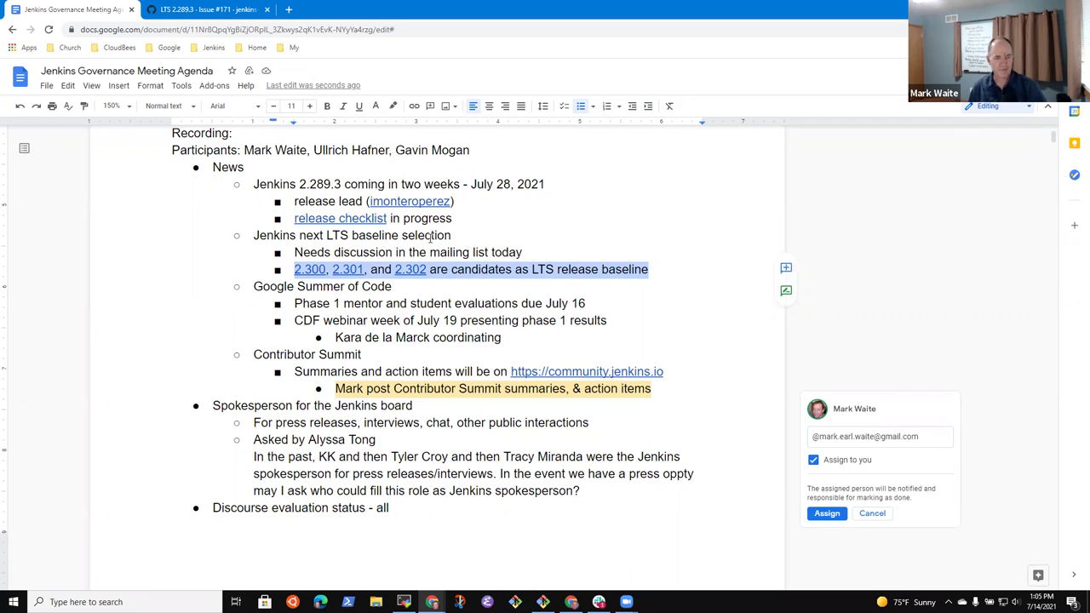
pyautogui.press('Down')
pyautogui.press('Up')
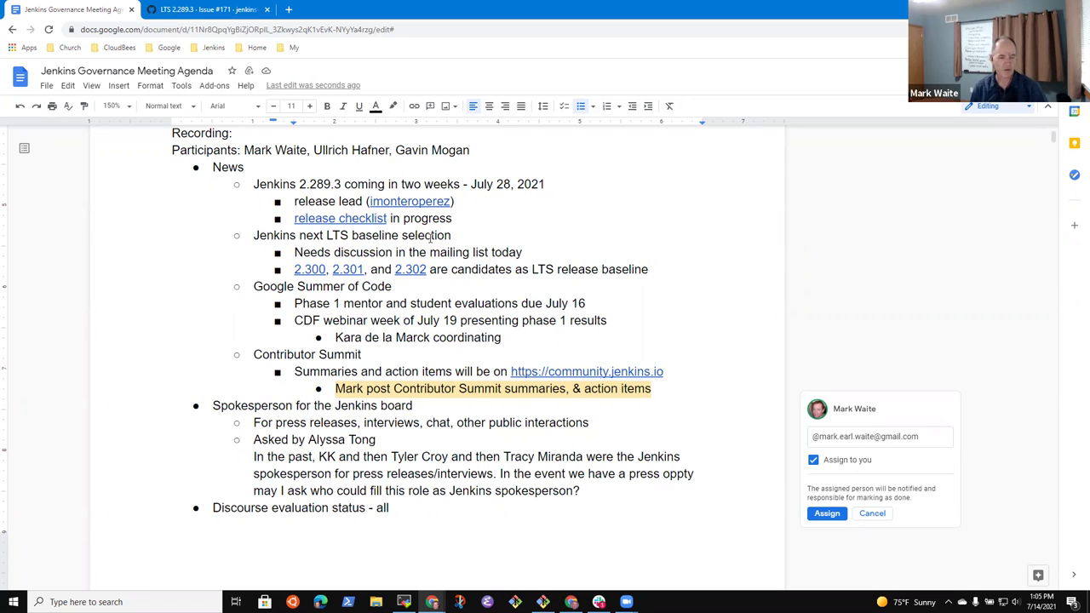
# Add an indented sub-bullet 'The 2.300 release is still in the unexpected location' under the candidates
pyautogui.press('Return')
pyautogui.press('Tab')
pyautogui.write('The 2')
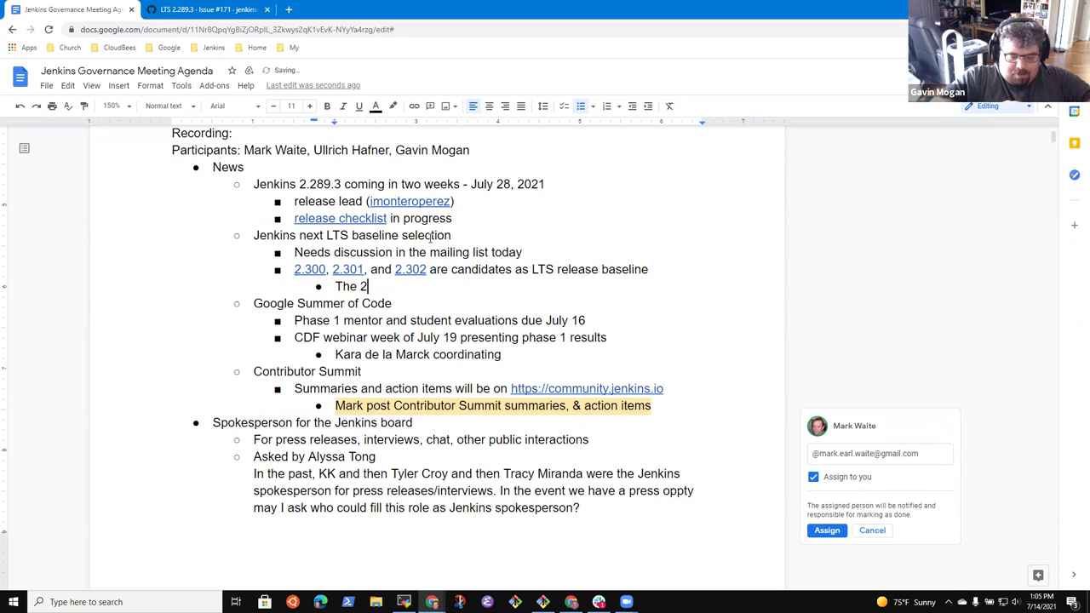
pyautogui.write('.300 relea')
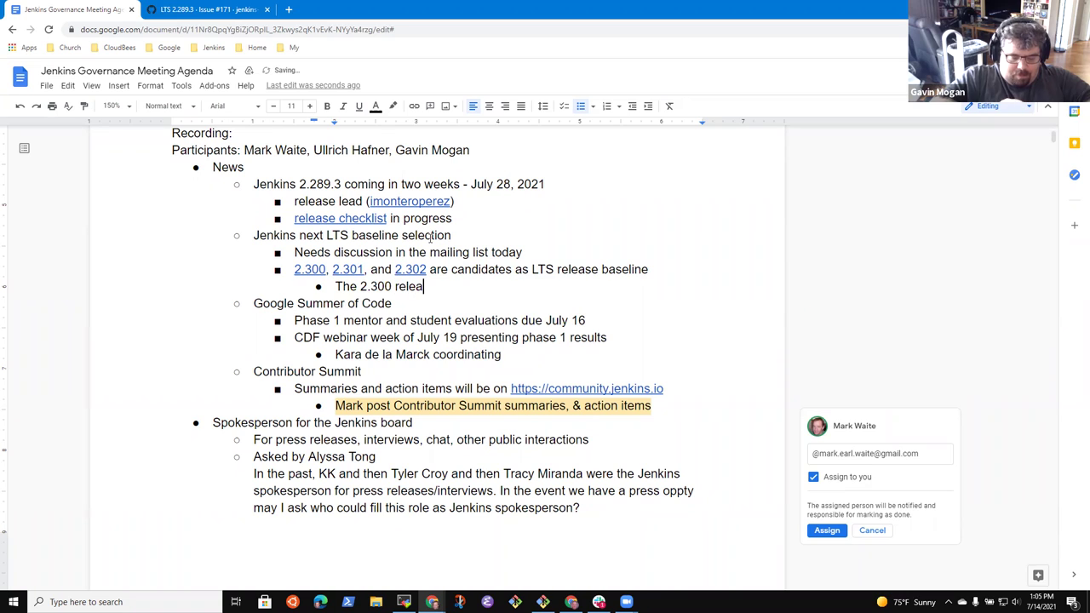
pyautogui.write('se is still i')
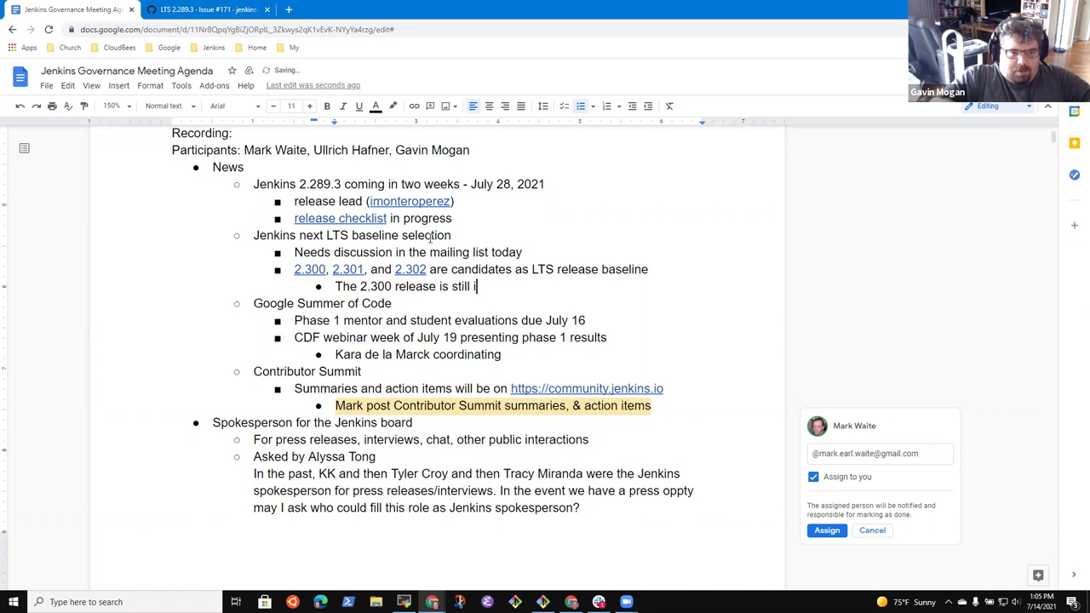
pyautogui.write('n the unexpected location')
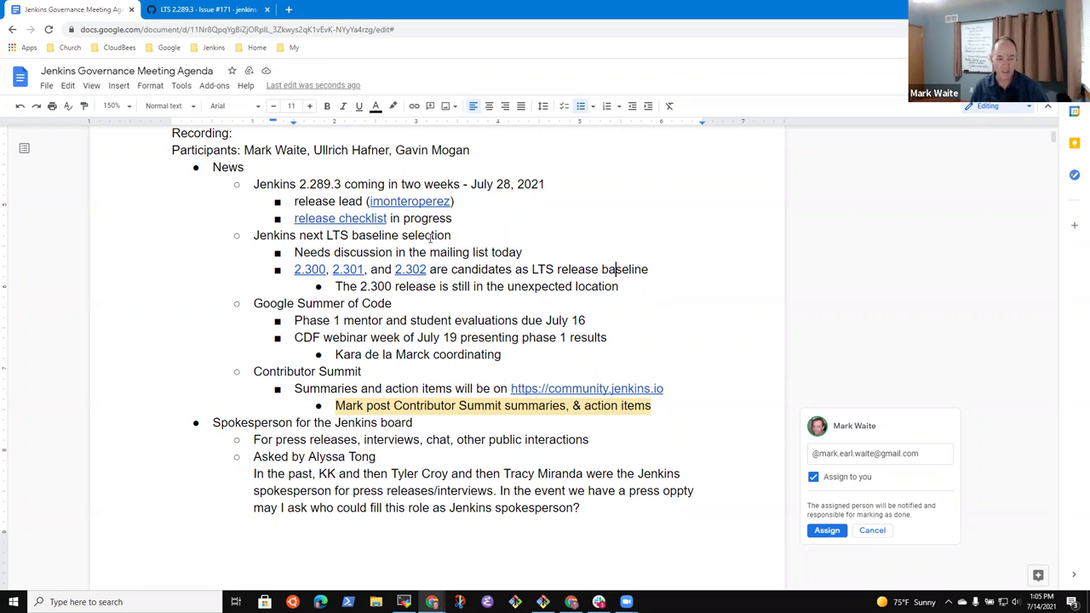
# Select the 2.301 version link, then go to the end of the 2.300 release note
pyautogui.press('Home')
pyautogui.press('Right')
pyautogui.press('Right')
pyautogui.press('Right')
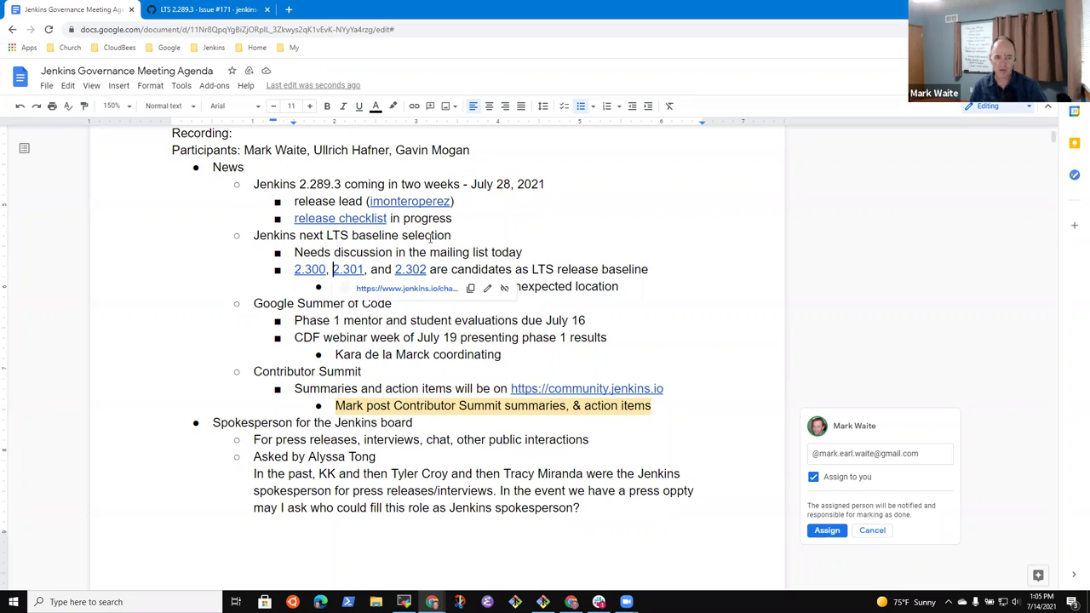
pyautogui.press('Right')
pyautogui.press('Right')
pyautogui.hotkey('shift', 'Right')
pyautogui.hotkey('shift', 'Right')
pyautogui.hotkey('shift', 'Right')
pyautogui.hotkey('shift', 'Left')
pyautogui.hotkey('shift', 'Left')
pyautogui.hotkey('shift', 'Left')
pyautogui.press('Down')
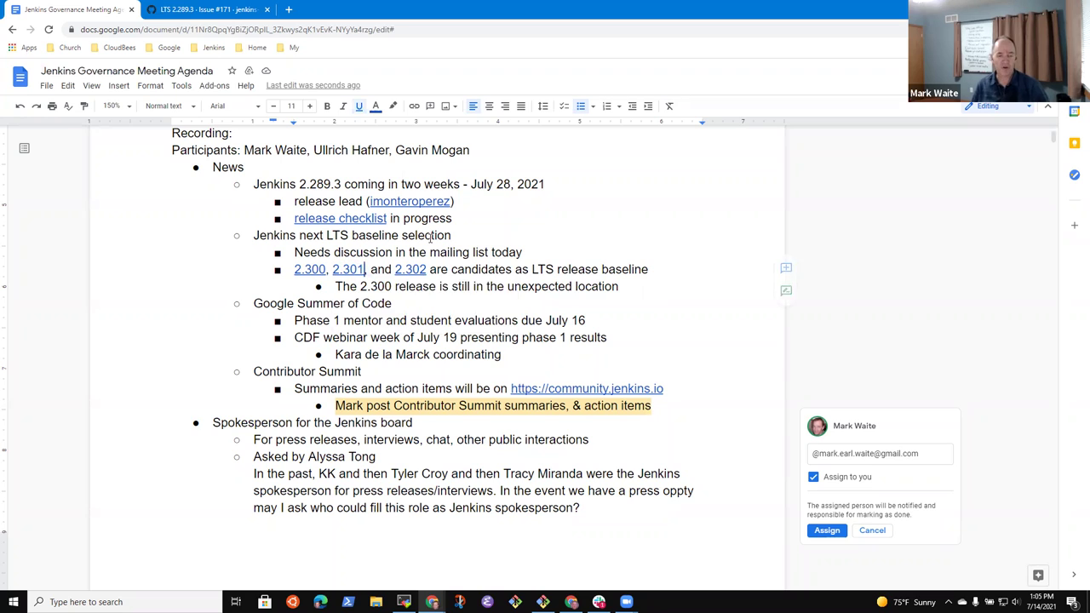
pyautogui.press('Up')
pyautogui.press('Down')
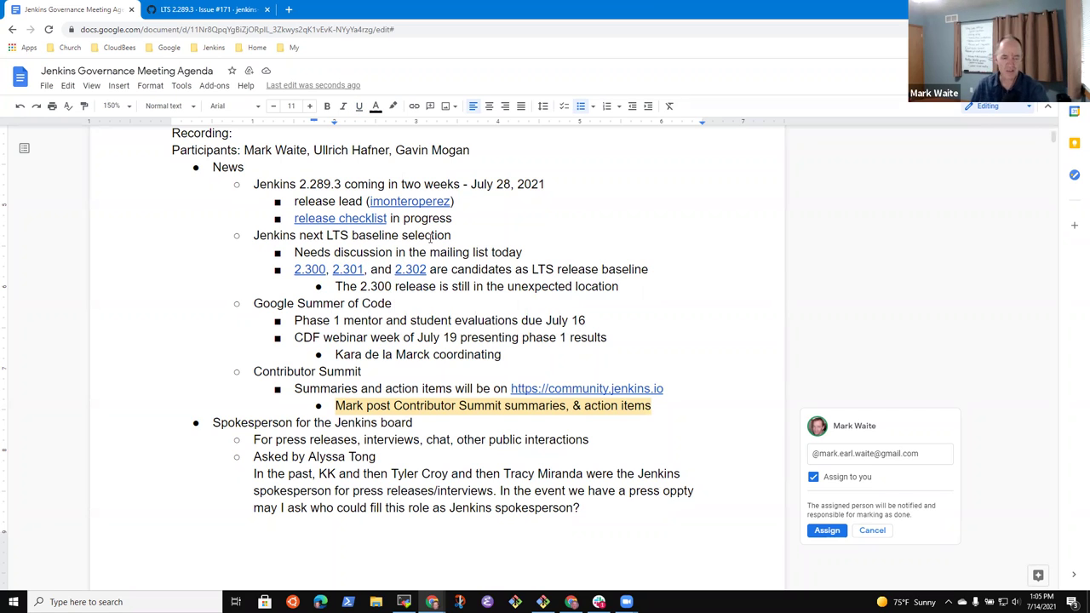
pyautogui.press('End')
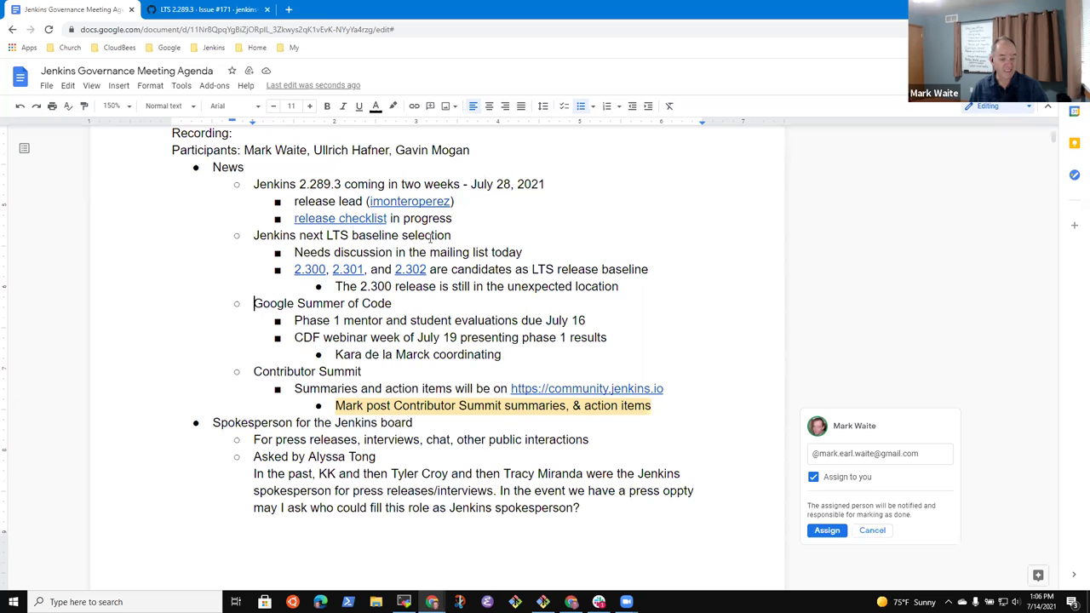
# Select in turn the Google Summer of Code, Phase 1 evaluations and CDF webinar lines
pyautogui.hotkey('shift', 'Home')
pyautogui.press('Down')
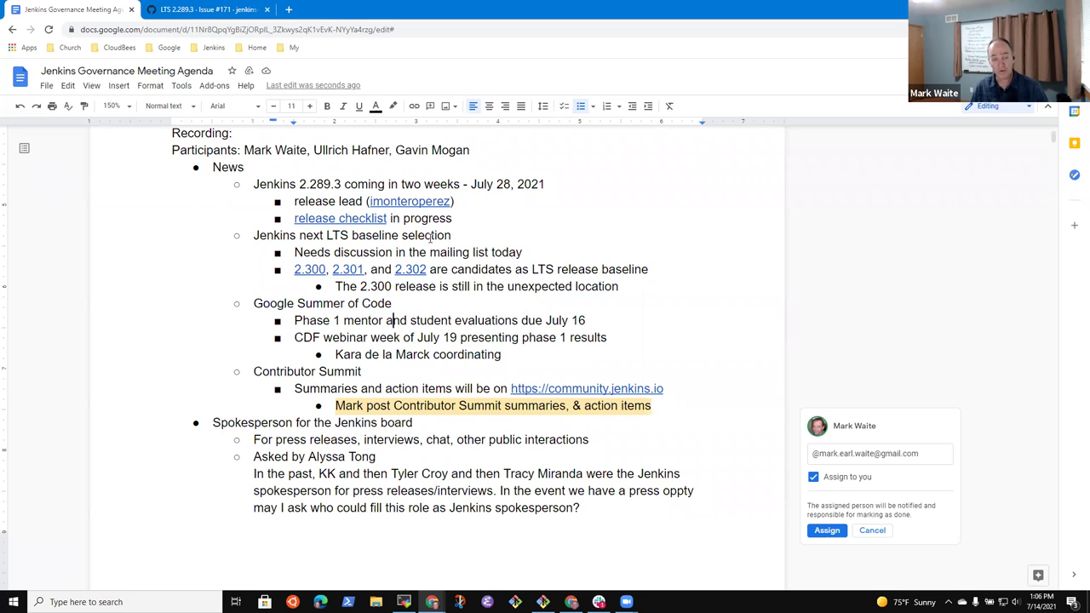
pyautogui.press('Home')
pyautogui.hotkey('shift', 'End')
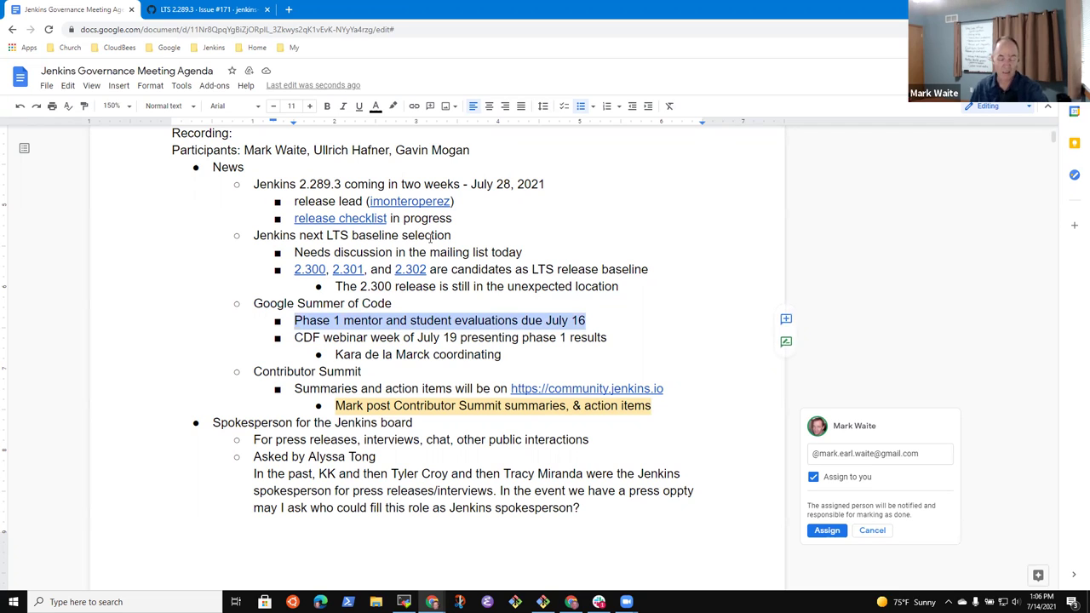
pyautogui.press('Down')
pyautogui.press('Home')
pyautogui.hotkey('shift', 'End')
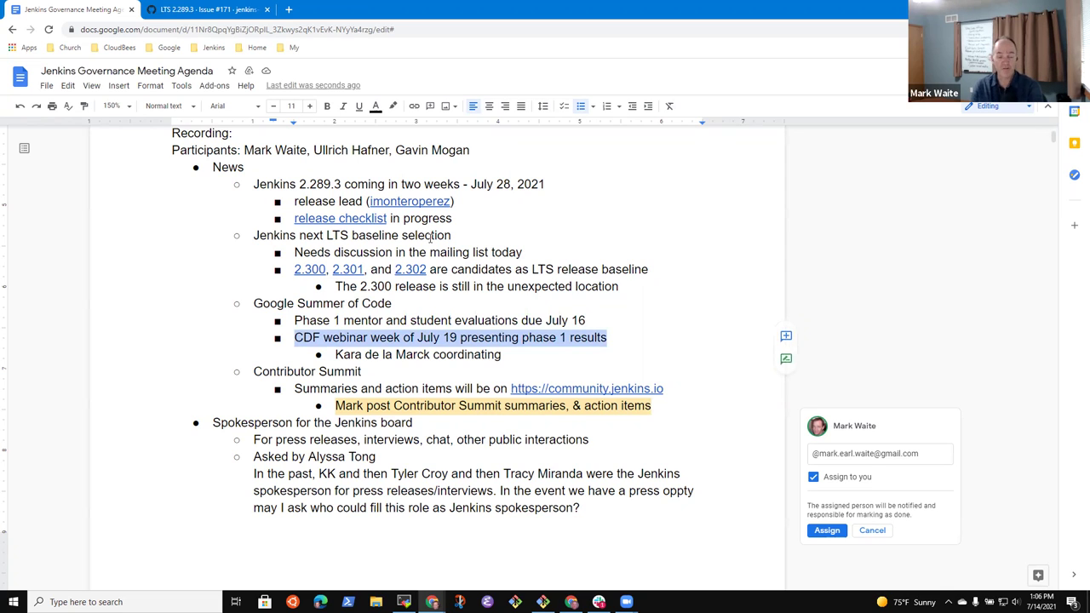
# Add a bullet below the coordinator note: '5 Jenkins projects in GSoC plus 1 project from Spinnaker'
pyautogui.press('Down')
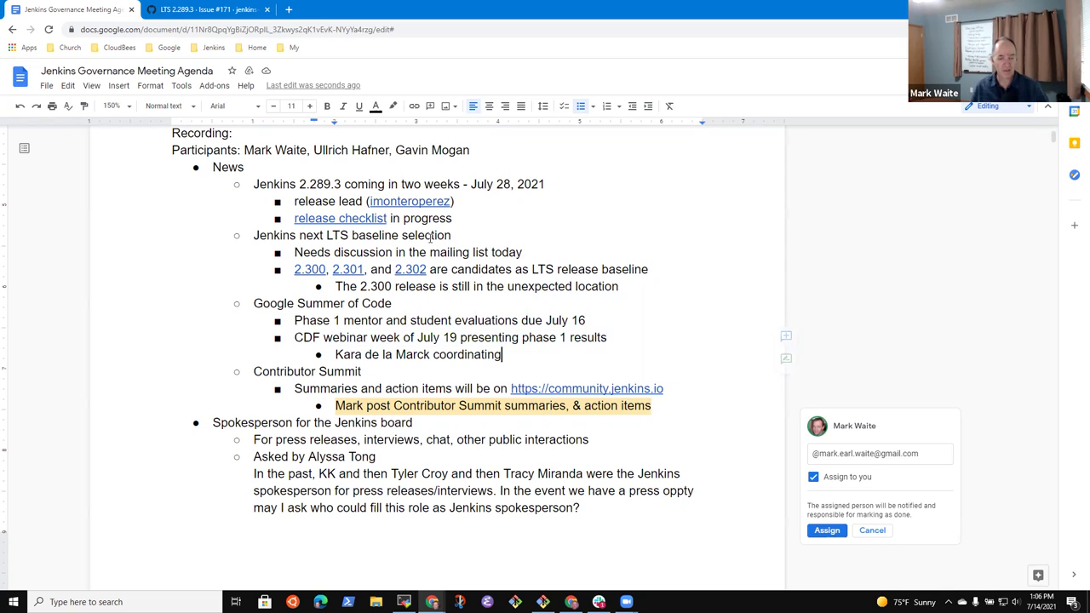
pyautogui.press('Return')
pyautogui.write('5 J')
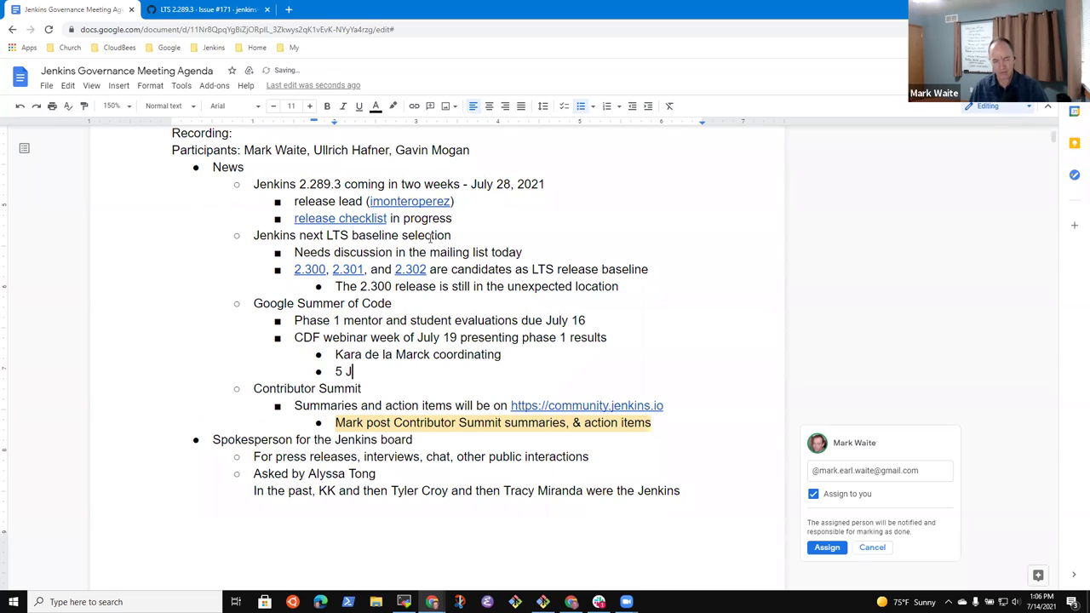
pyautogui.write('enkins porjects')
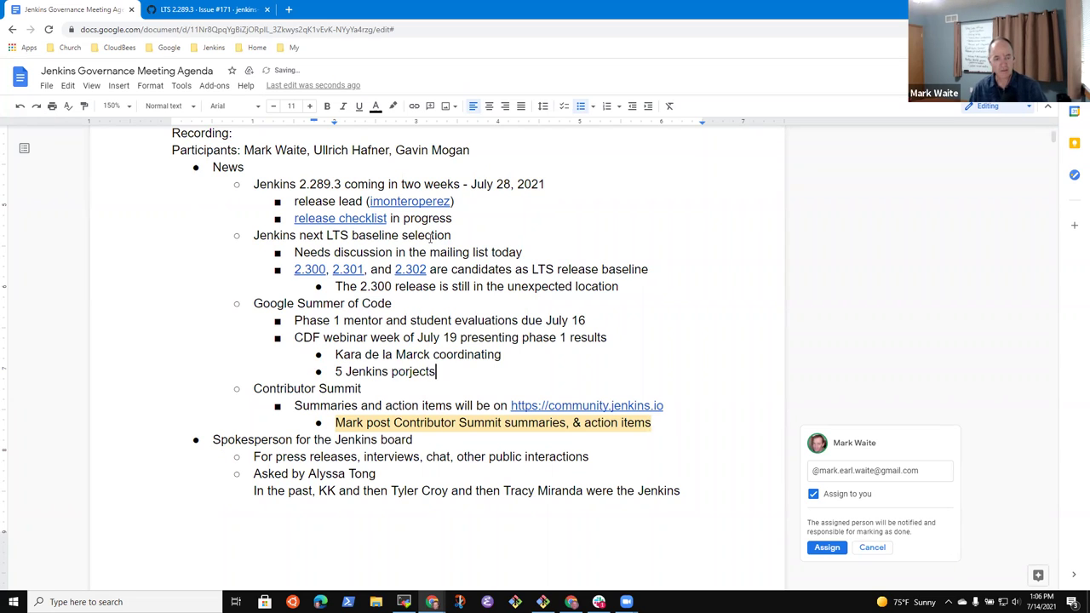
pyautogui.press('BackSpace')
pyautogui.press('BackSpace')
pyautogui.press('BackSpace')
pyautogui.press('BackSpace')
pyautogui.press('BackSpace')
pyautogui.press('BackSpace')
pyautogui.press('BackSpace')
pyautogui.write('rojects in GSo')
pyautogui.write('C plus ')
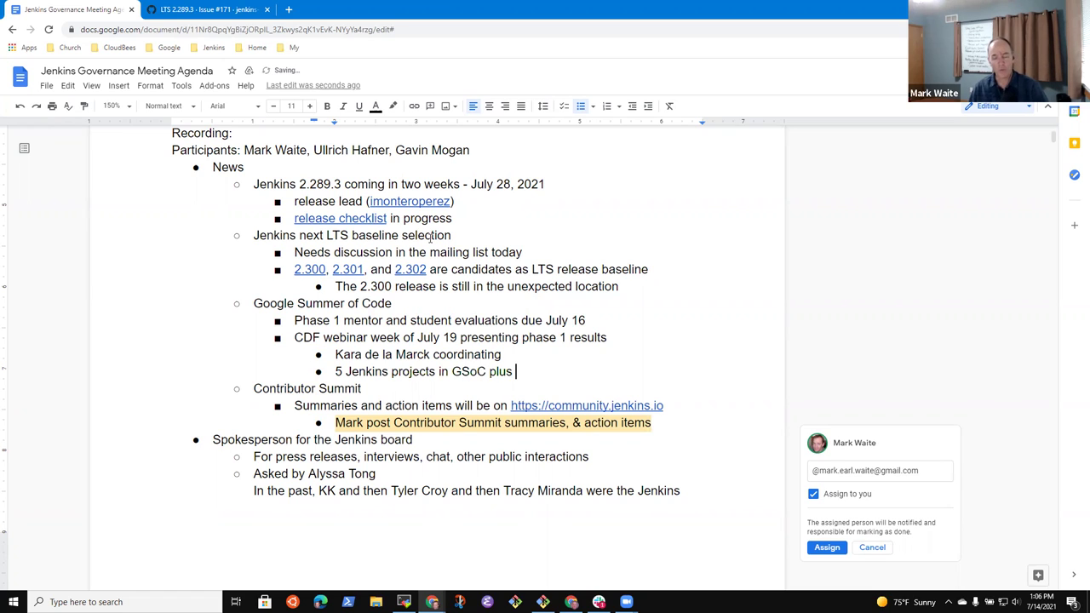
pyautogui.write('1 project ')
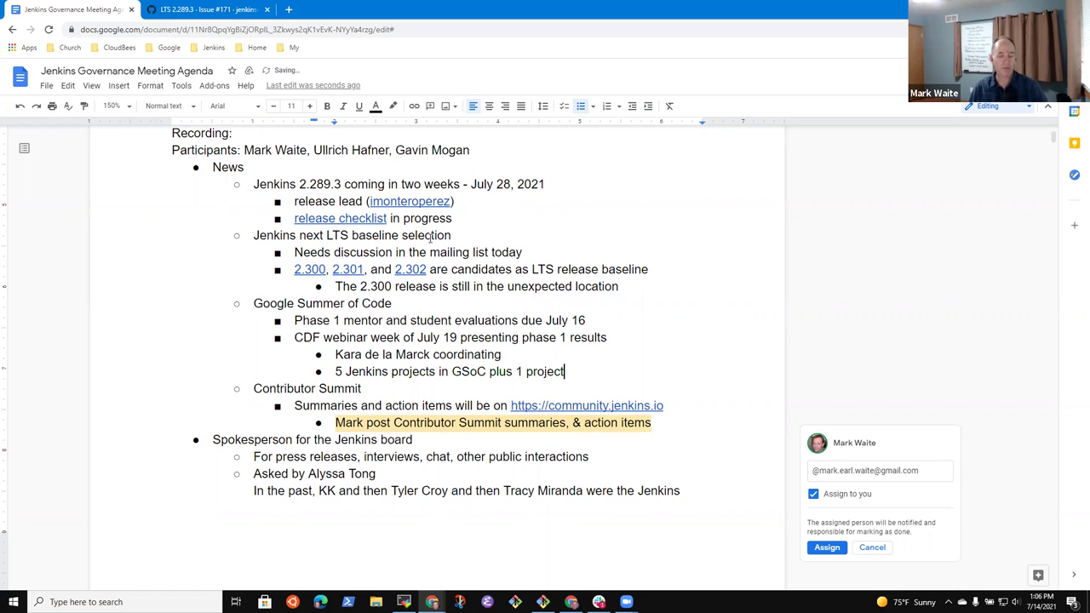
pyautogui.write('from Spi')
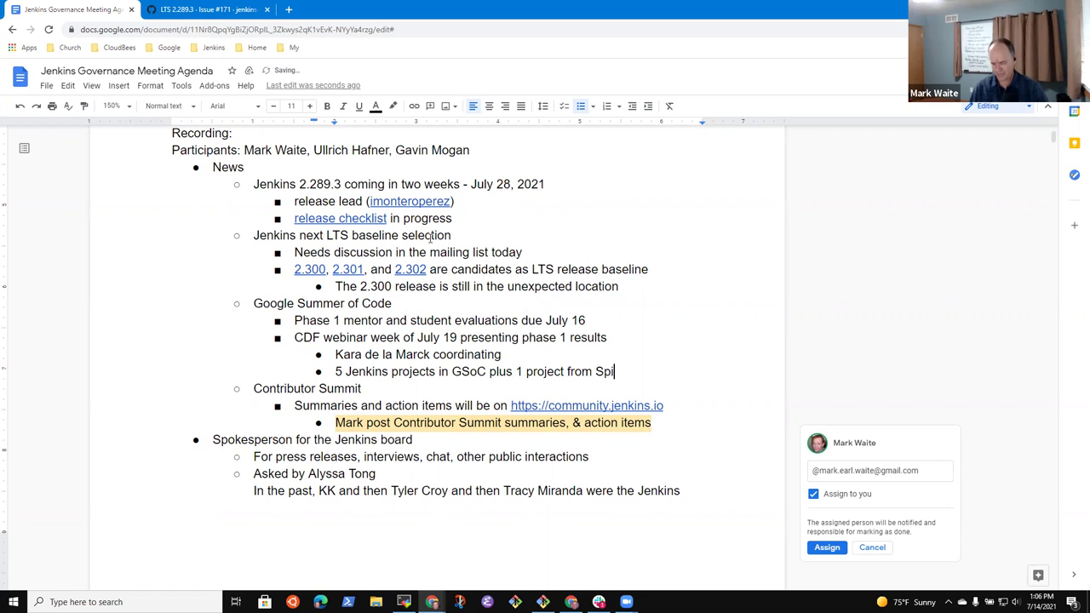
pyautogui.write('nnaker')
pyautogui.press('BackSpace')
pyautogui.press('BackSpace')
pyautogui.press('BackSpace')
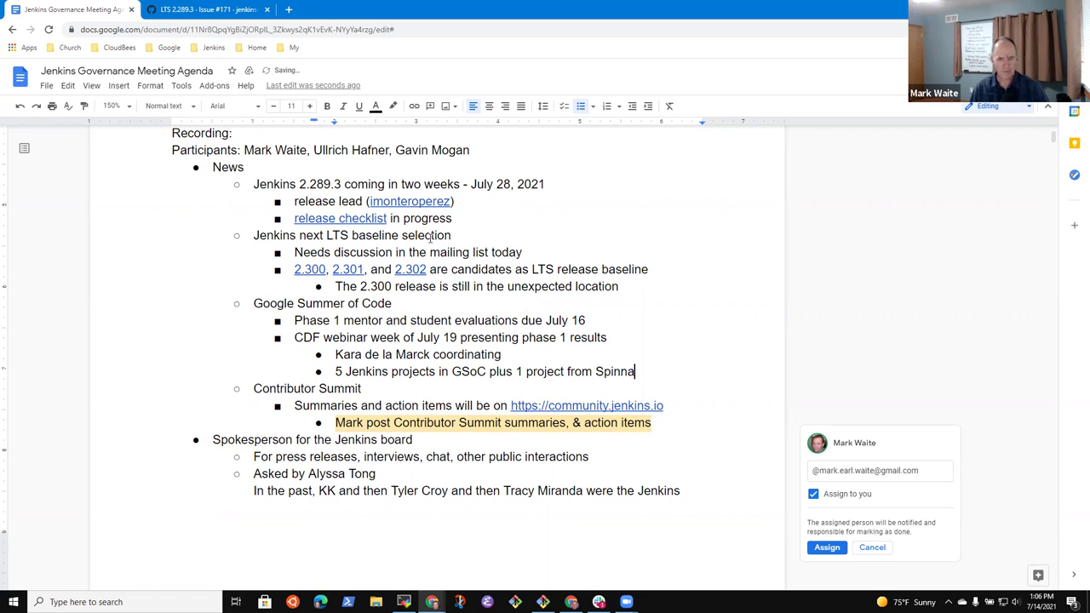
pyautogui.write('aker')
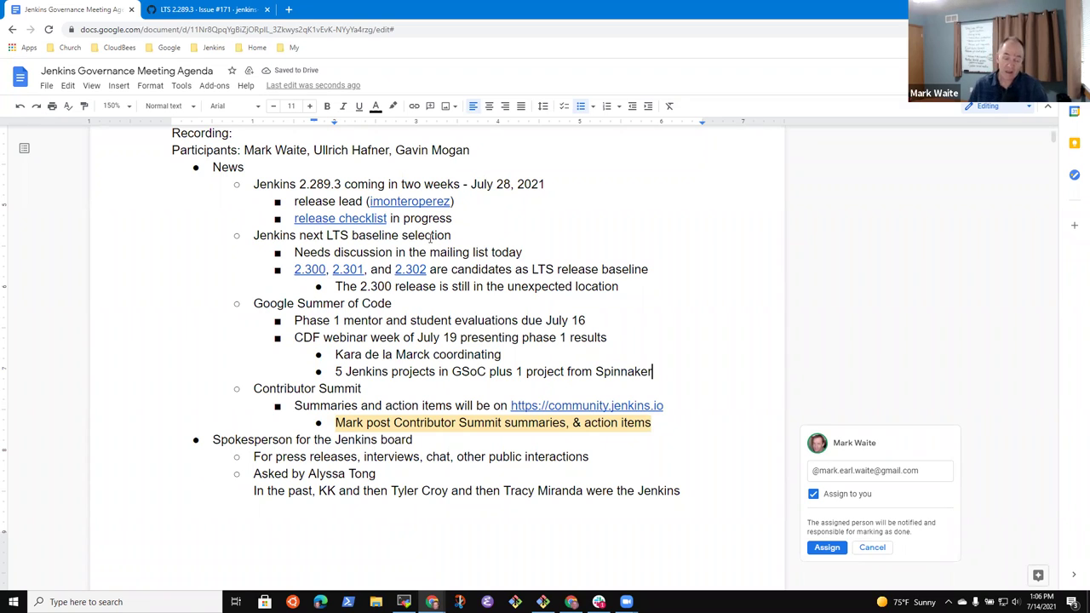
# Select the whole CDF webinar line again
pyautogui.press('Home')
pyautogui.press('Up')
pyautogui.press('Up')
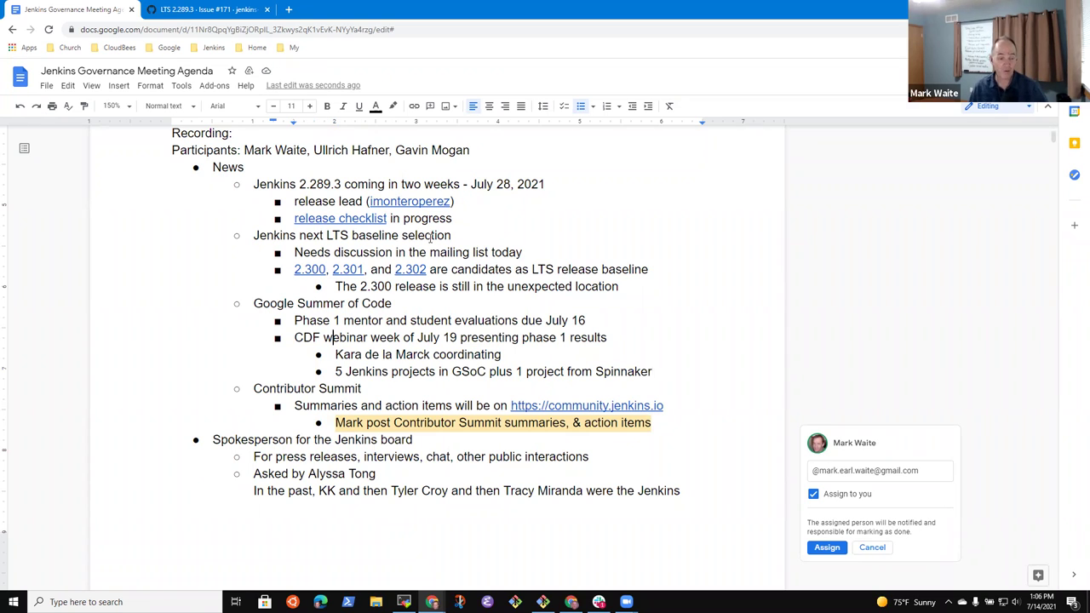
pyautogui.press('Home')
pyautogui.hotkey('shift', 'End')
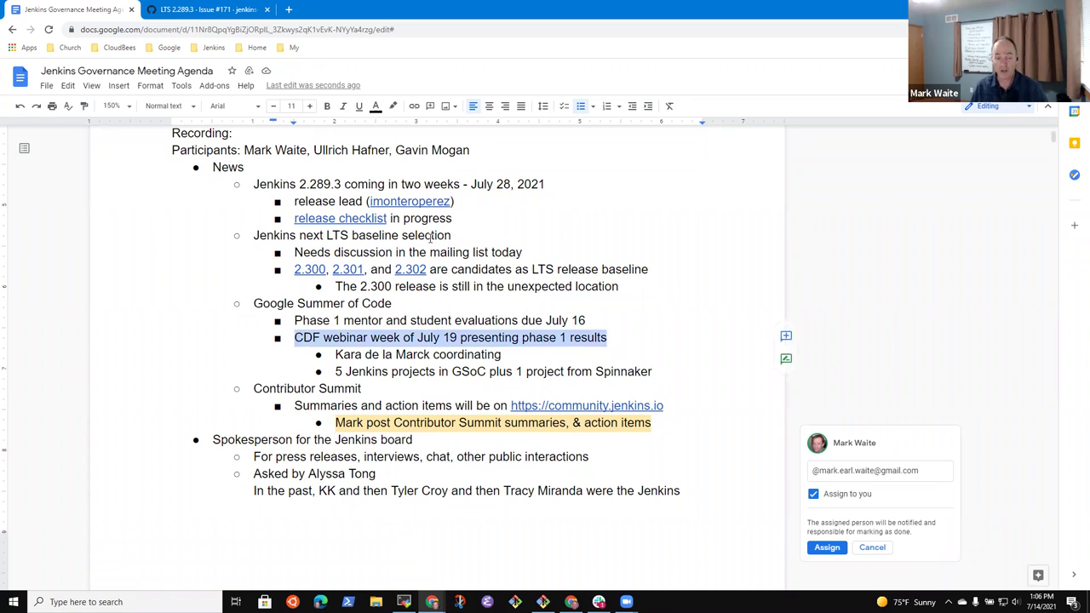
# Insert 'roadmap updates' after 'summaries,' in the Contributor Summit action item
pyautogui.press('Down')
pyautogui.press('Down')
pyautogui.press('Down')
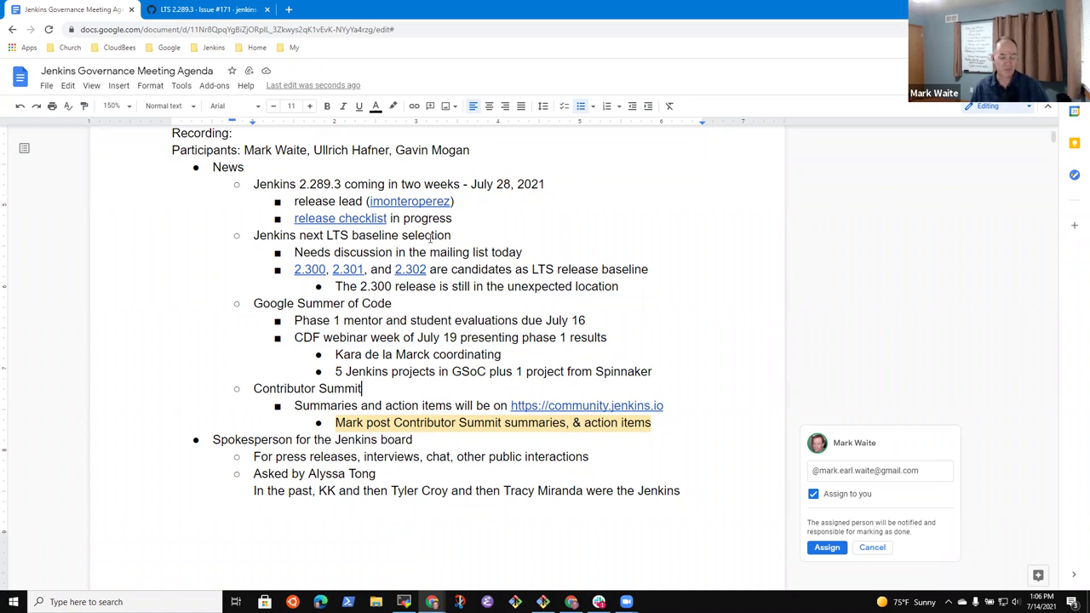
pyautogui.press('Down')
pyautogui.press('Down')
pyautogui.press('Down')
pyautogui.press('Home')
pyautogui.hotkey('shift', 'End')
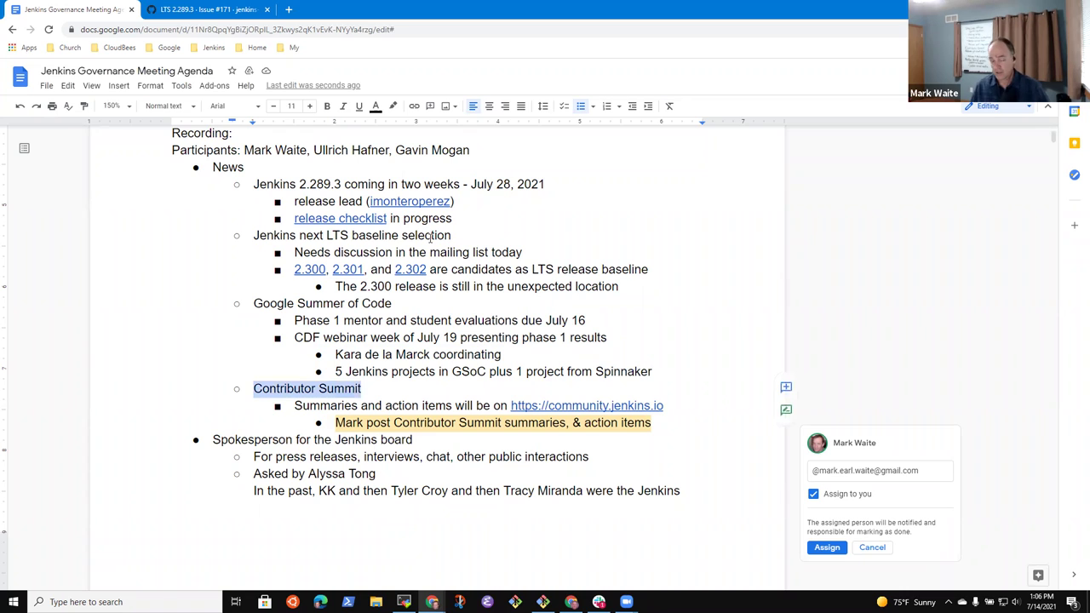
pyautogui.press('Down')
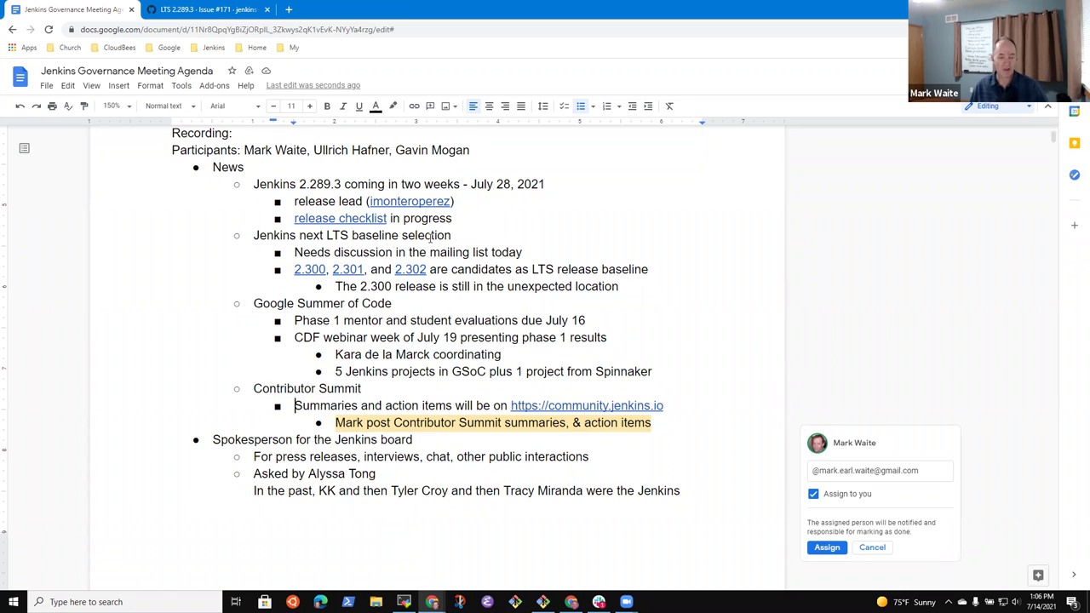
pyautogui.hotkey('shift', 'End')
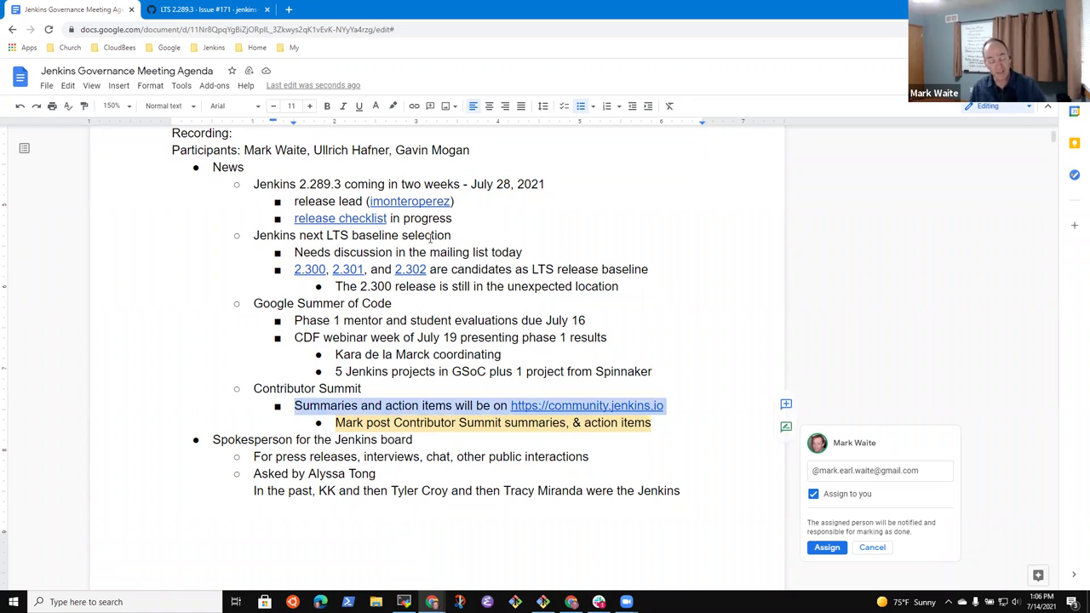
pyautogui.press('Down')
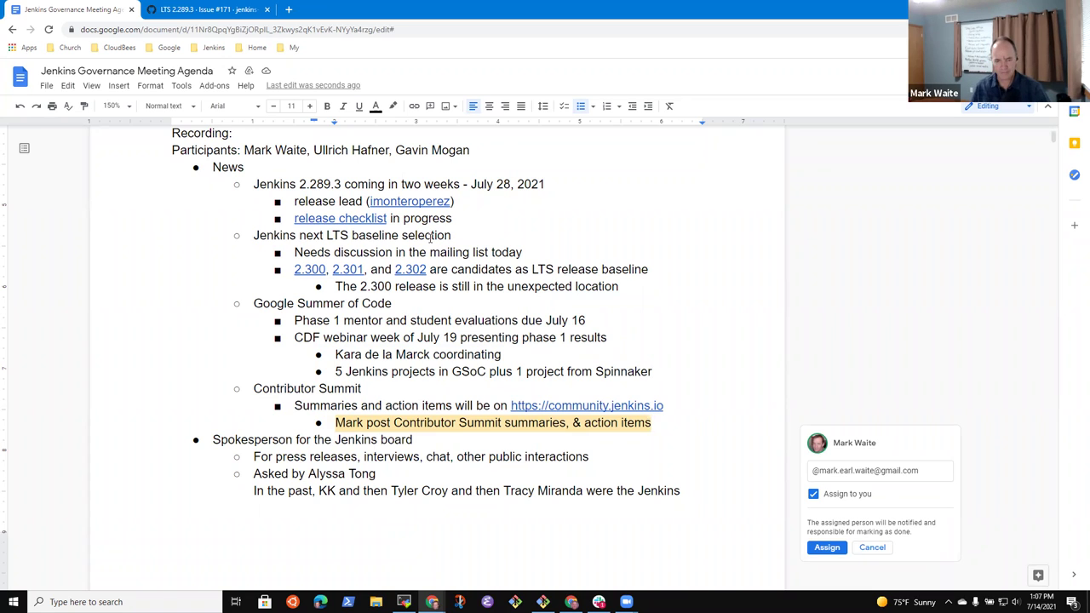
pyautogui.hotkey('ctrl', 'Left')
pyautogui.hotkey('ctrl', 'Left')
pyautogui.hotkey('ctrl', 'Left')
pyautogui.write('roadmap updates')
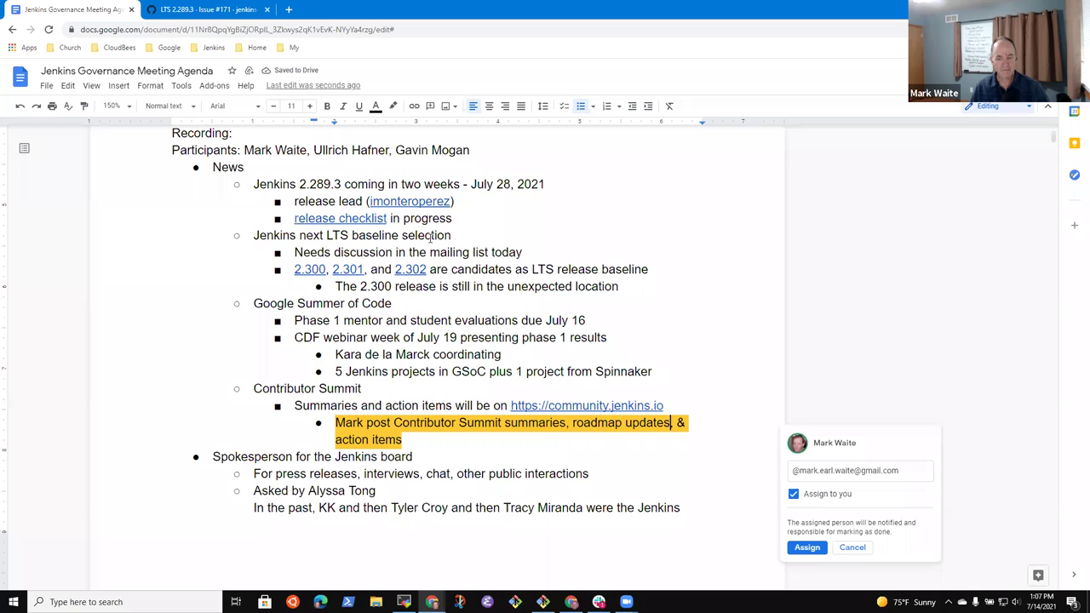
# Append ' - ' and the assigned board member's first name to the Spokesperson heading
pyautogui.click(320, 458)
pyautogui.press('End')
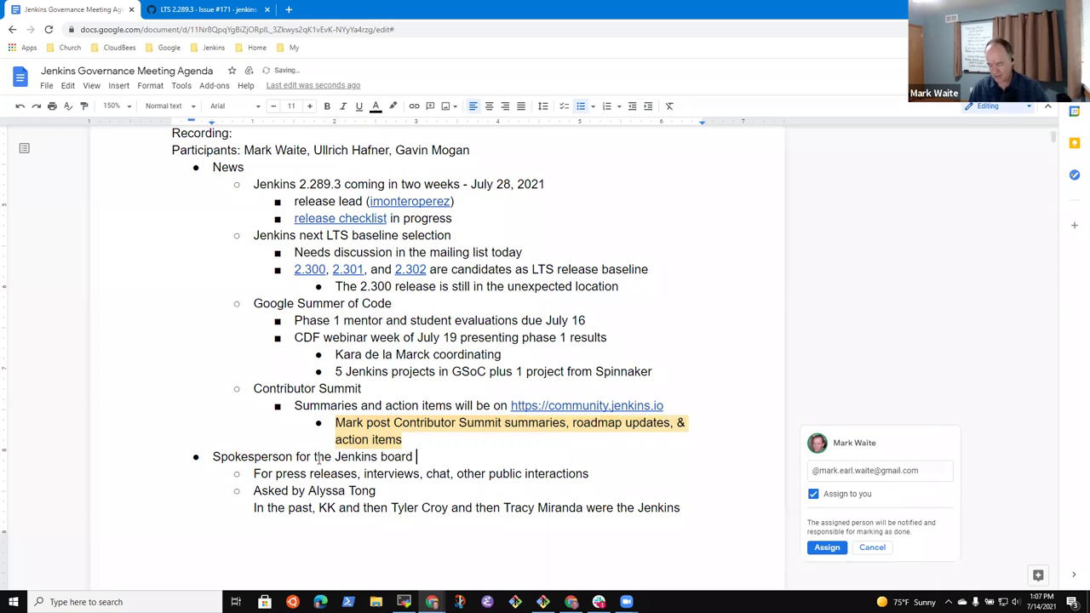
pyautogui.write('- Gavin')
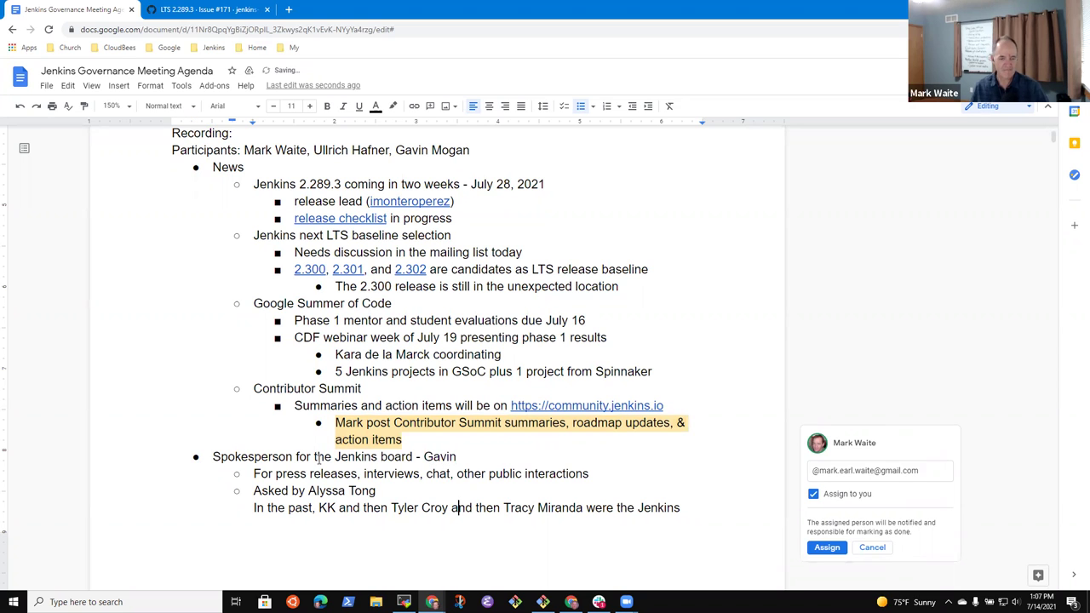
# Move down to the spokesperson question text
pyautogui.scroll(-2, 320, 458)
pyautogui.press('Down')
pyautogui.press('Down')
pyautogui.press('Down')
pyautogui.press('Up')
pyautogui.press('Up')
pyautogui.press('Up')
pyautogui.press('Down')
pyautogui.press('Down')
pyautogui.press('Down')
pyautogui.press('Down')
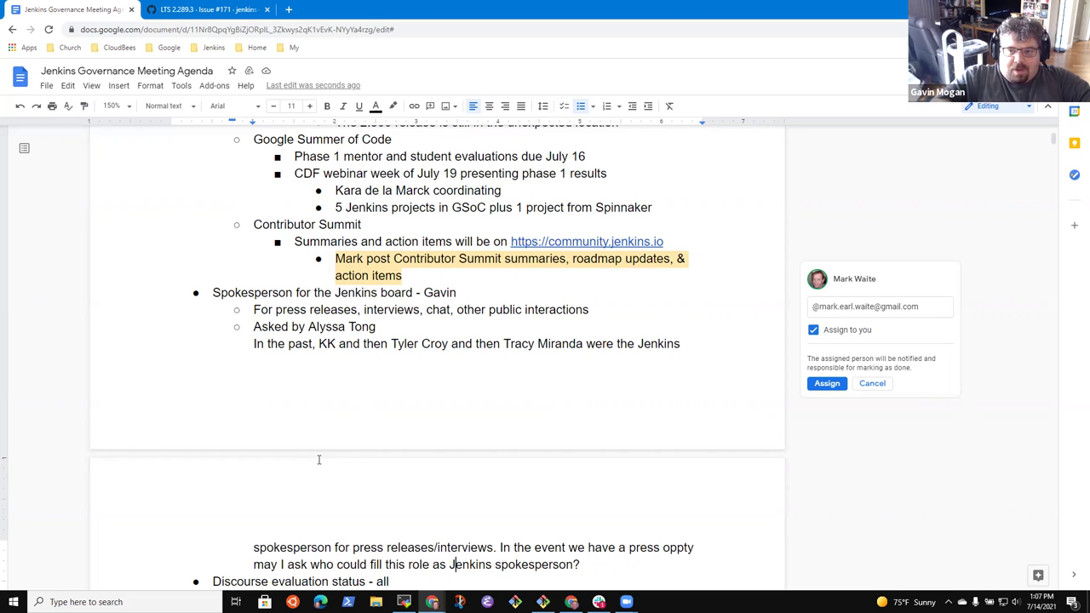
# Add an indented sub-bullet 'Board members have not yet replied' under the spokesperson question
pyautogui.press('Return')
pyautogui.press('Tab')
pyautogui.write('Boardmembers have n')
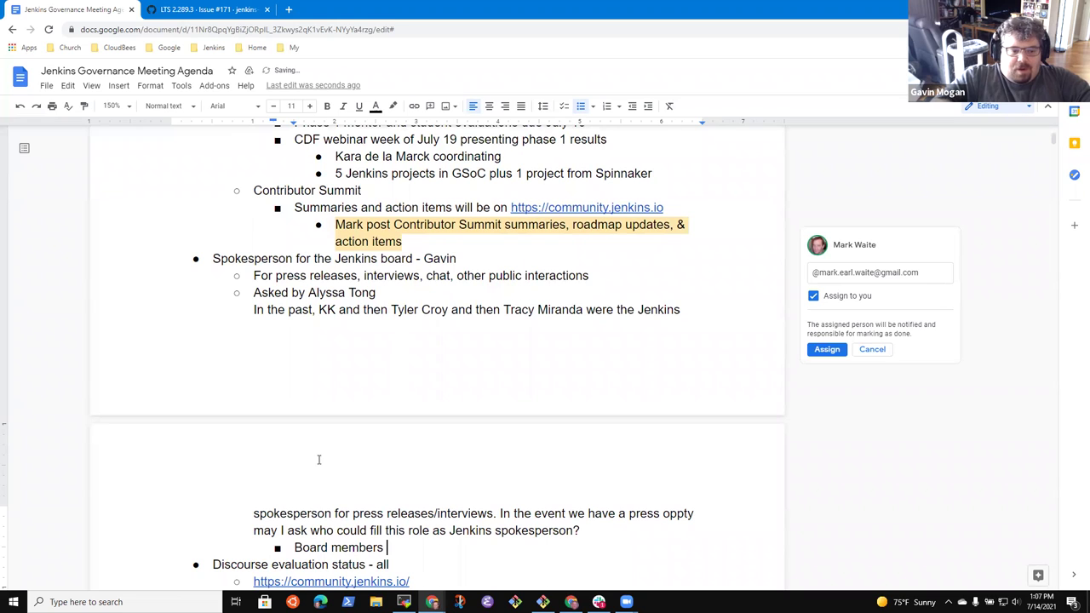
pyautogui.write('to')
pyautogui.press('BackSpace')
pyautogui.press('BackSpace')
pyautogui.press('BackSpace')
pyautogui.write('not yet replied')
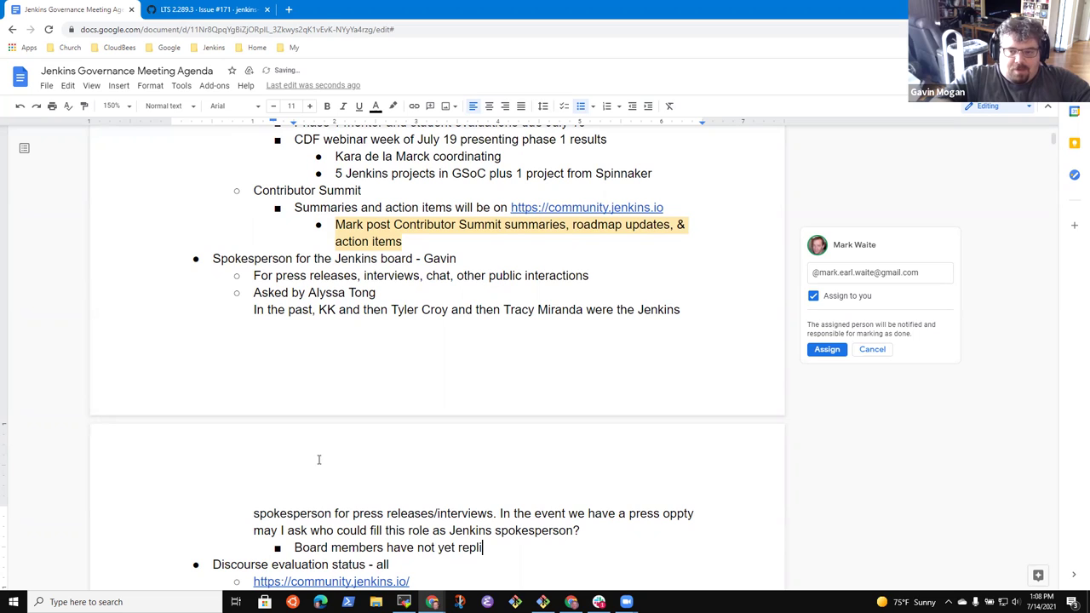
# Add the 'could do it if needed, but not strong desire' note and begin the core-development questions note
pyautogui.press('Return')
pyautogui.write('Coudl s')
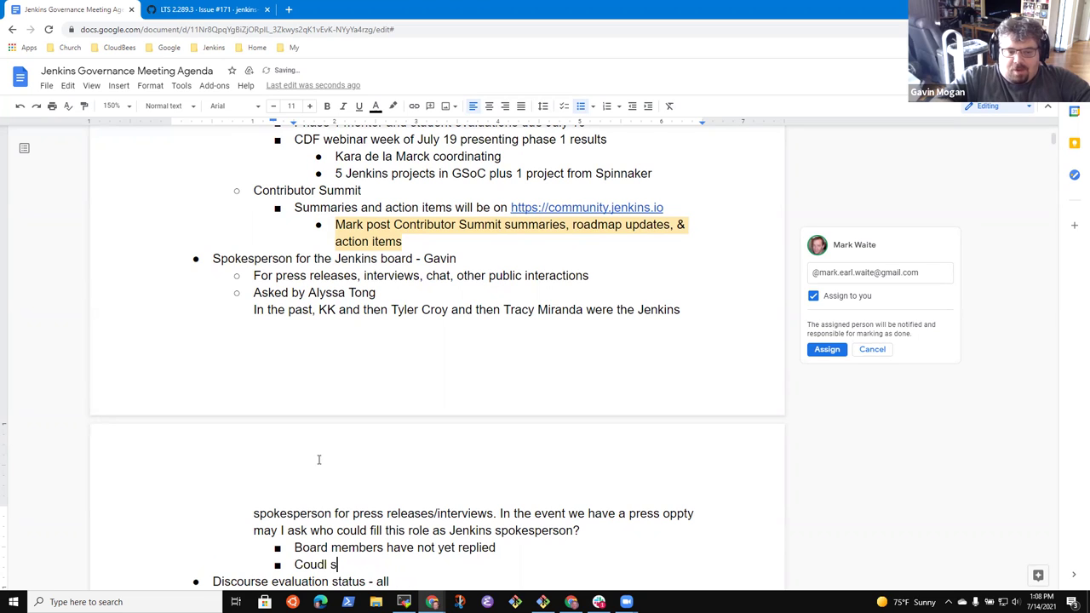
pyautogui.press('BackSpace')
pyautogui.press('BackSpace')
pyautogui.write('ld ')
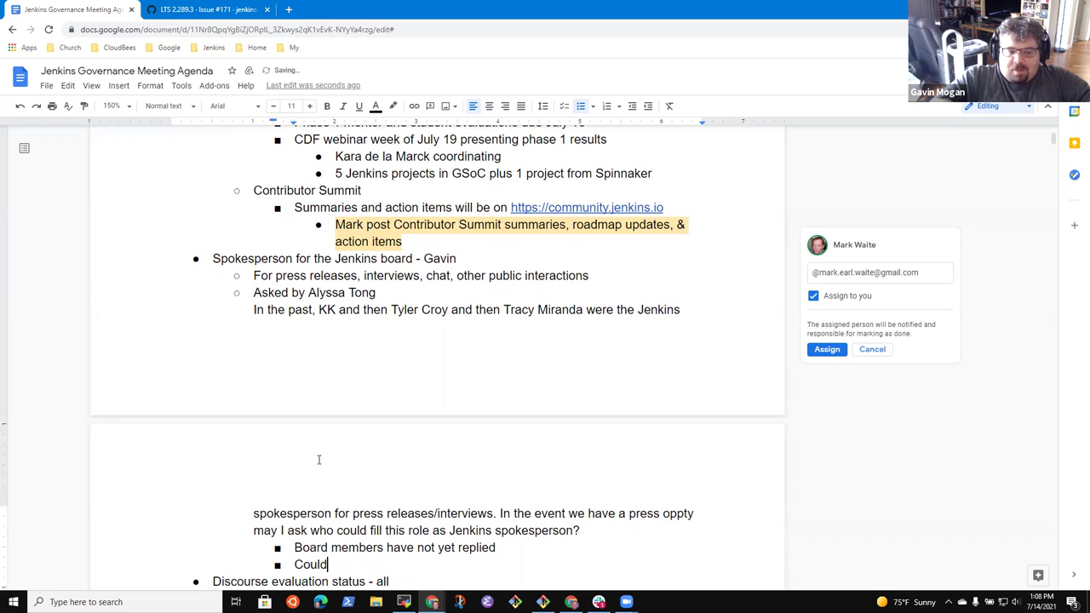
pyautogui.write('have G')
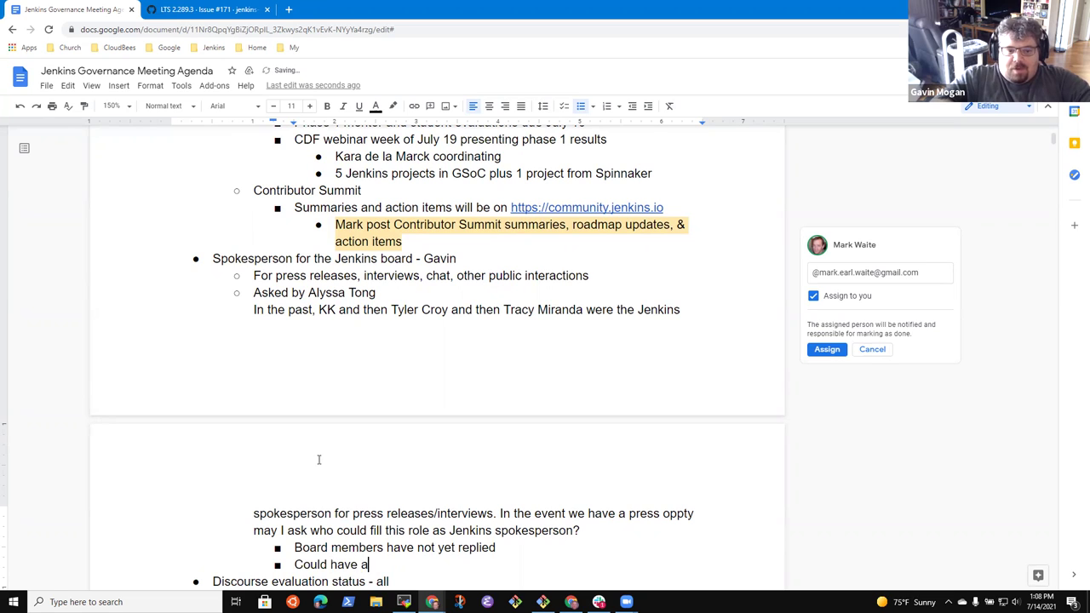
pyautogui.write('avin ')
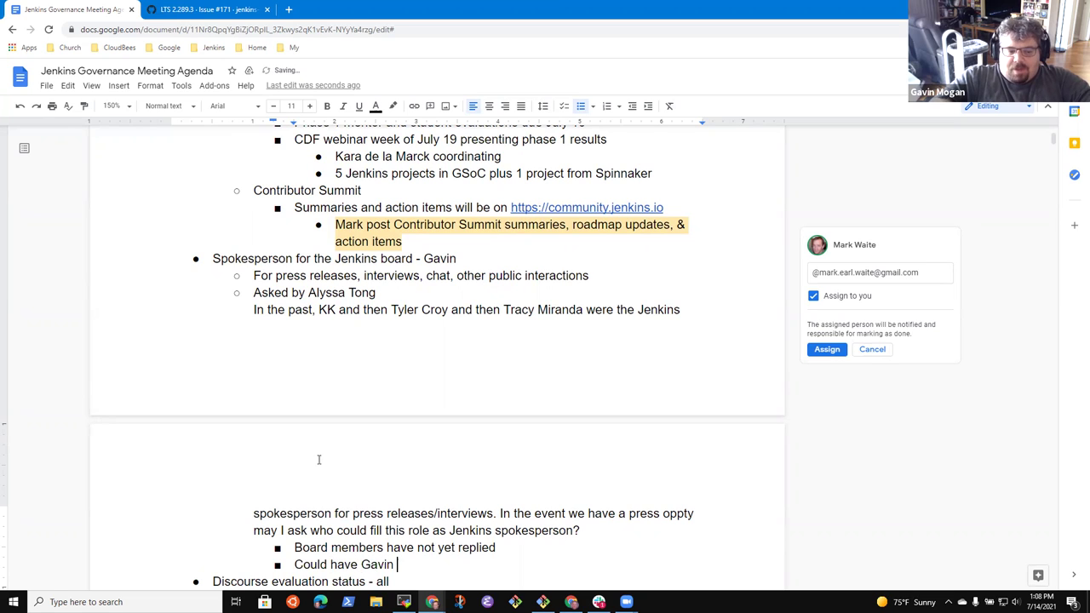
pyautogui.write('do it ')
pyautogui.write('if ne')
pyautogui.write('eded, but not ')
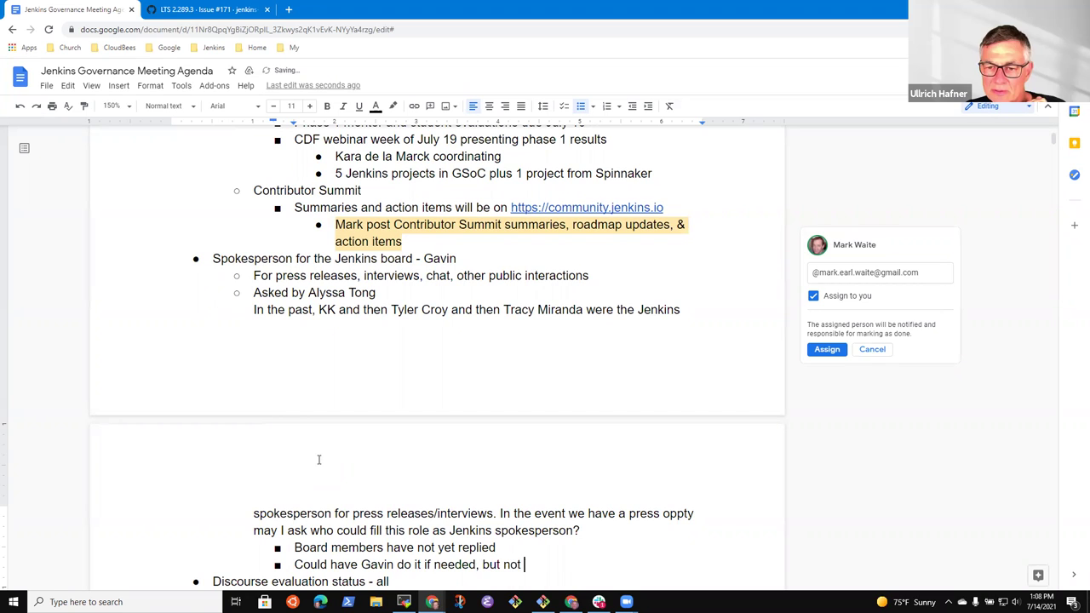
pyautogui.write('strong desire')
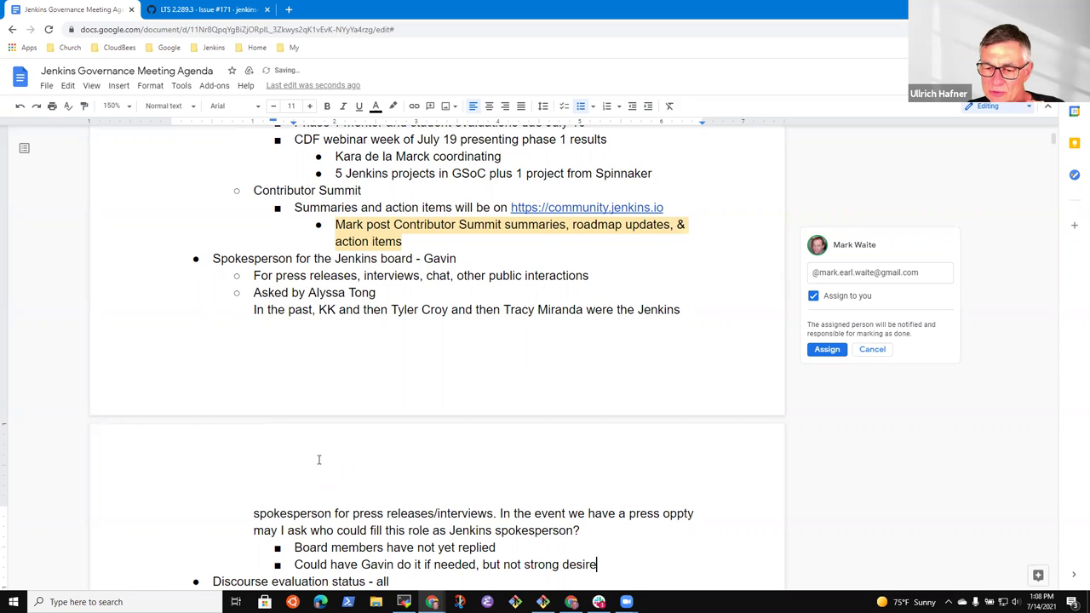
pyautogui.press('Return')
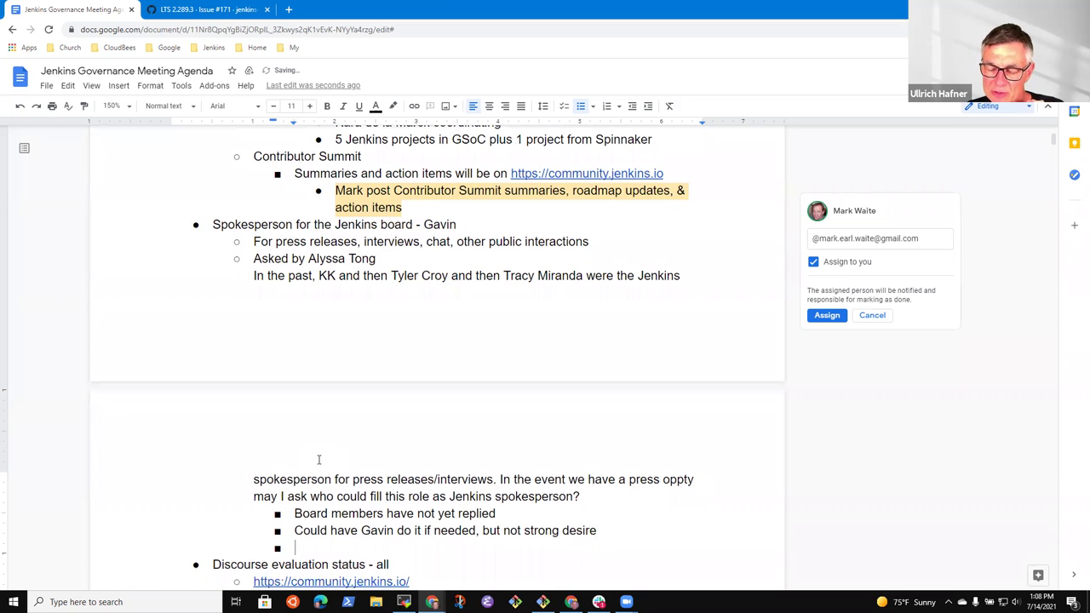
pyautogui.write('Most of the questions are related to Jenkins core dee')
# Complete 'development', then nest a bullet 'Worth asking the developer list for suggestions?'
pyautogui.press('BackSpace')
pyautogui.write('velopment')
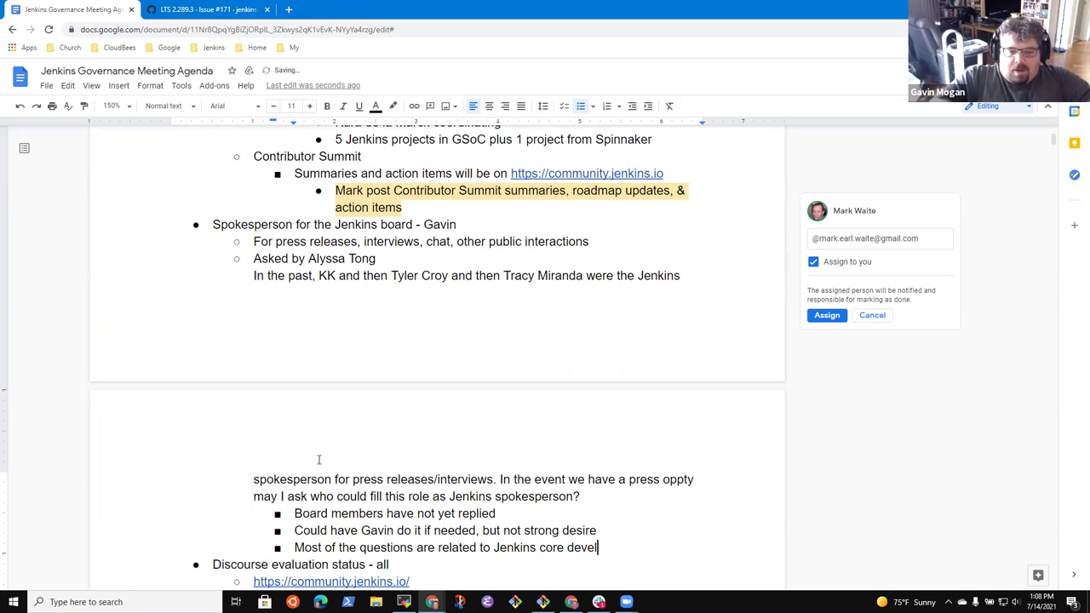
pyautogui.press('Return')
pyautogui.press('Tab')
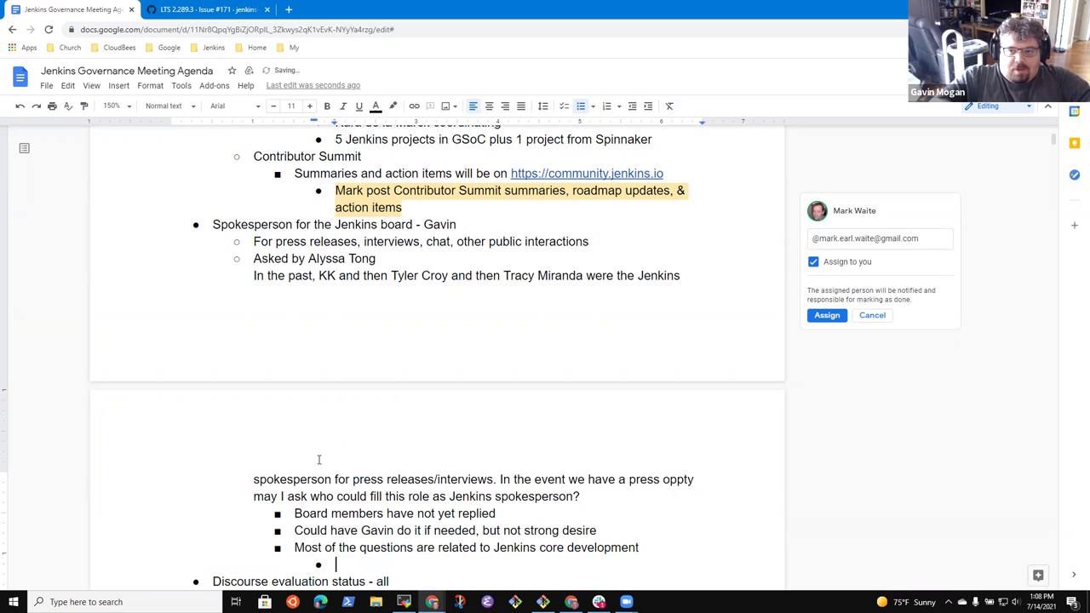
pyautogui.write('Worth asked')
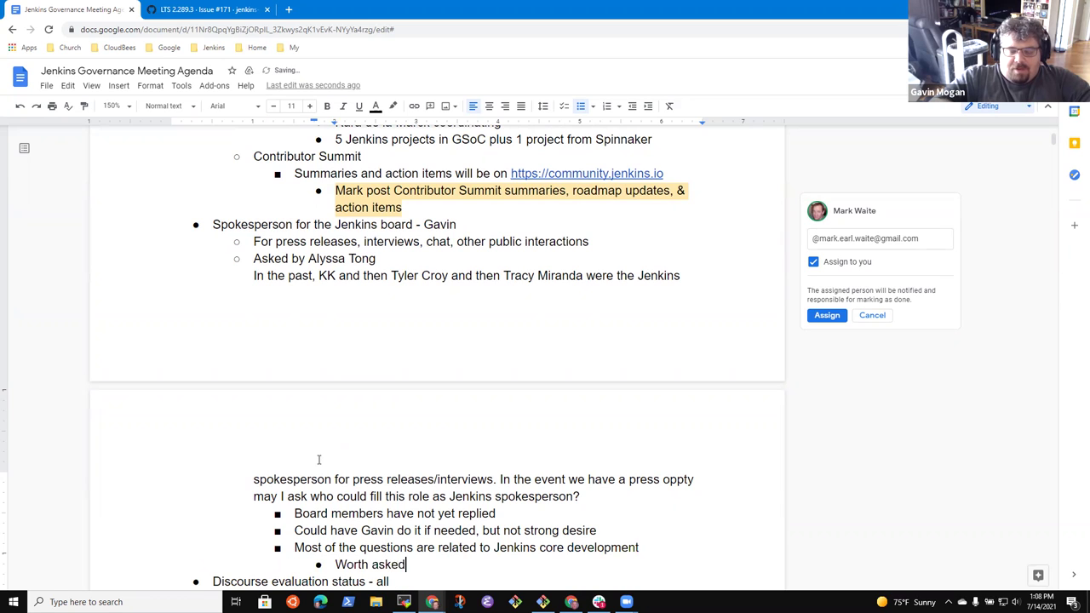
pyautogui.press('BackSpace')
pyautogui.press('BackSpace')
pyautogui.write('ing the ')
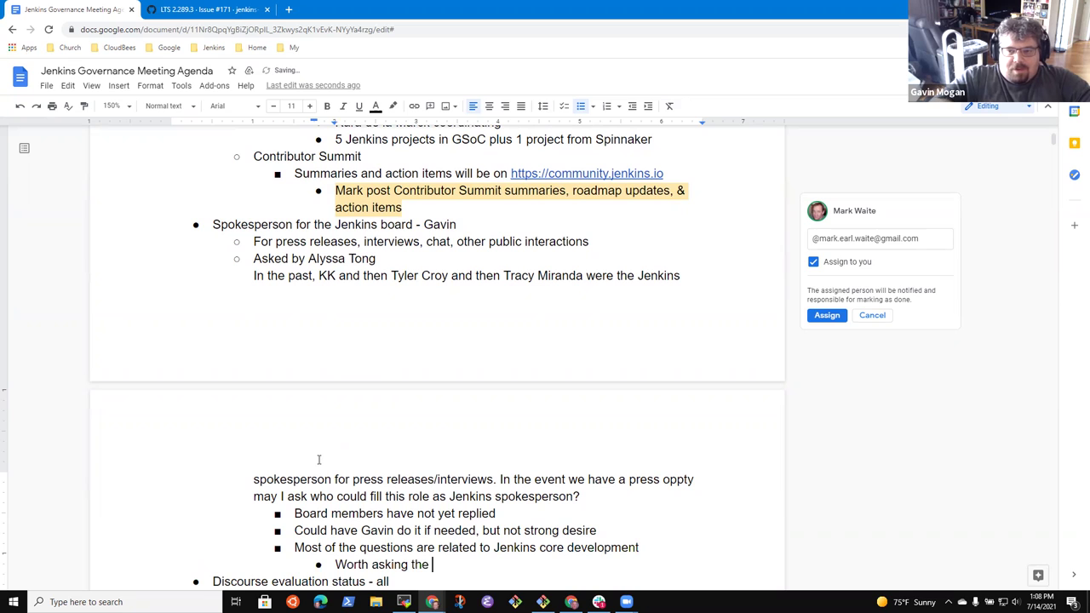
pyautogui.write('develo')
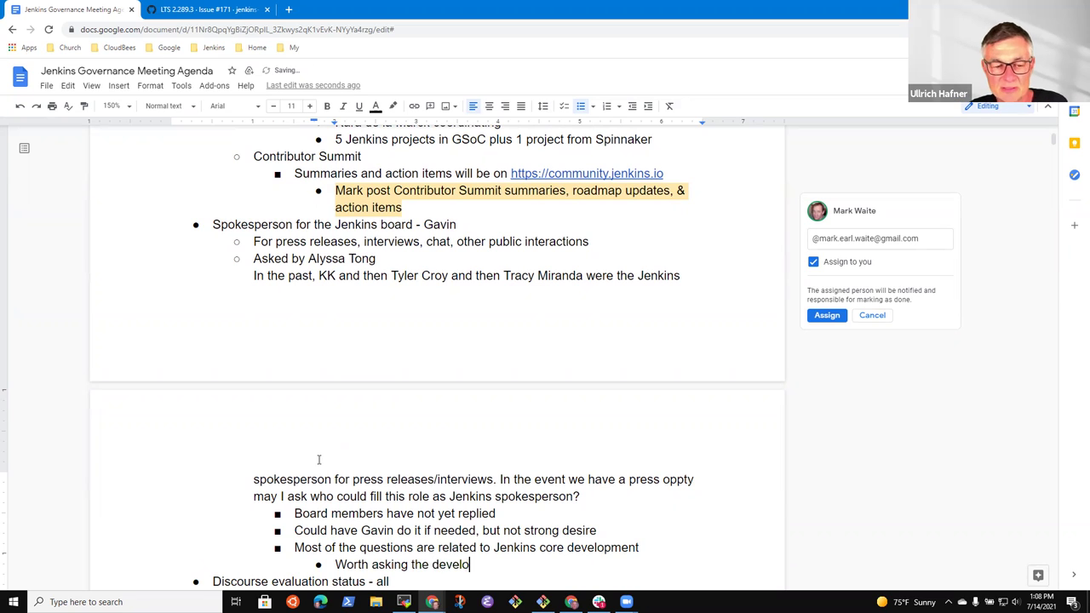
pyautogui.write('per list for their')
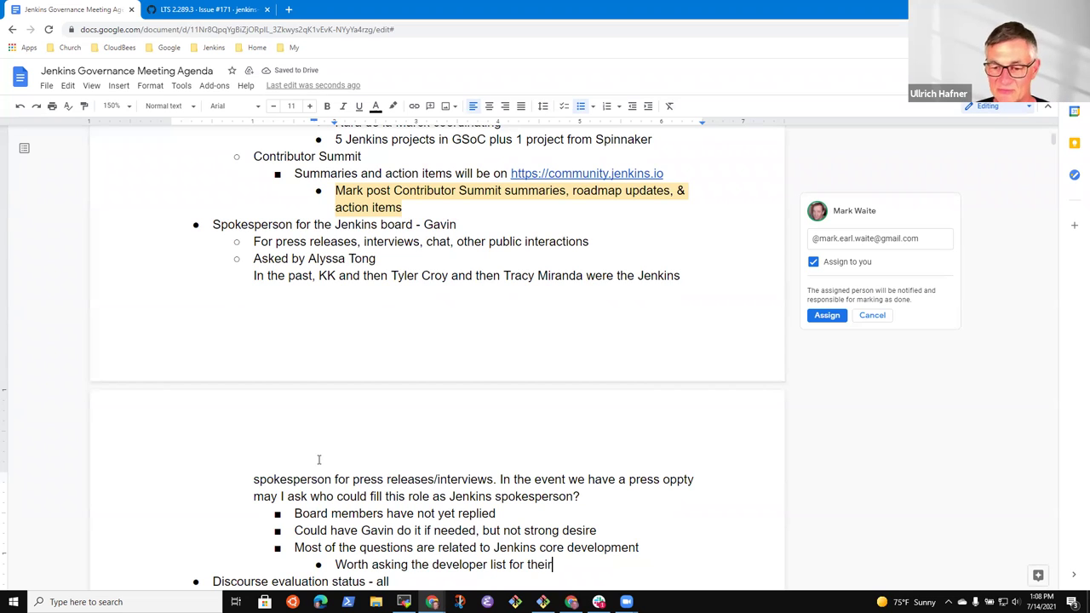
pyautogui.hotkey('ctrl', 'BackSpace')
pyautogui.write('sug')
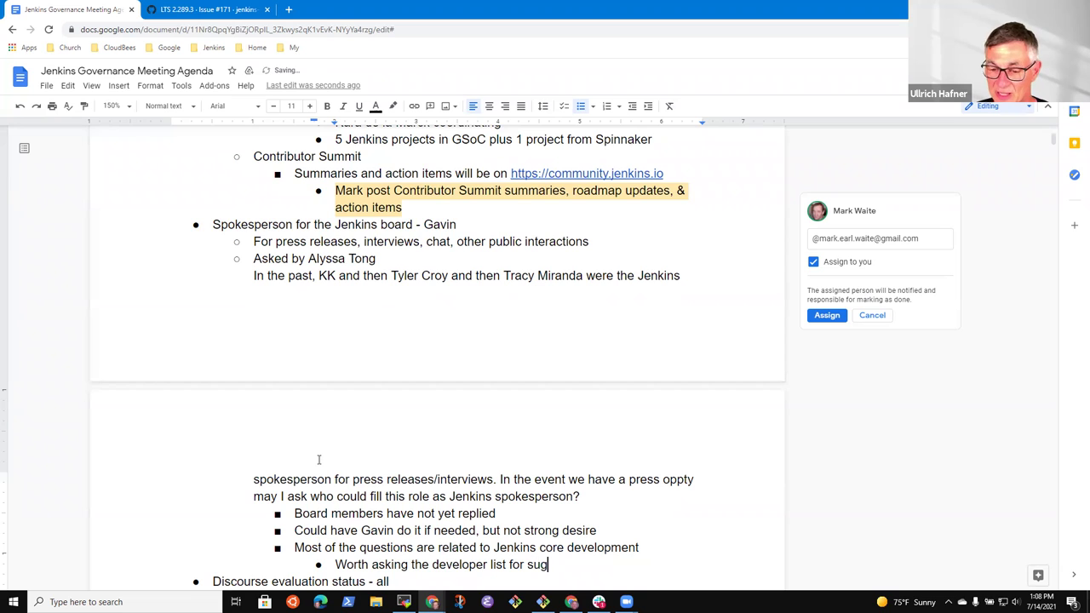
pyautogui.write('gestion')
pyautogui.press('BackSpace')
pyautogui.press('BackSpace')
pyautogui.press('BackSpace')
pyautogui.write('tions')
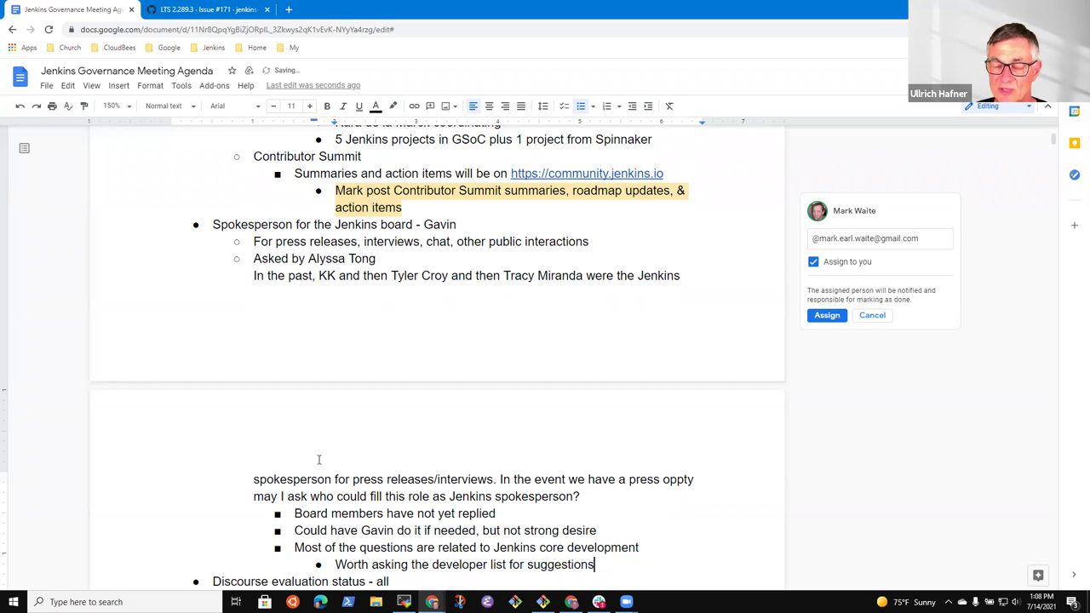
pyautogui.write('?')
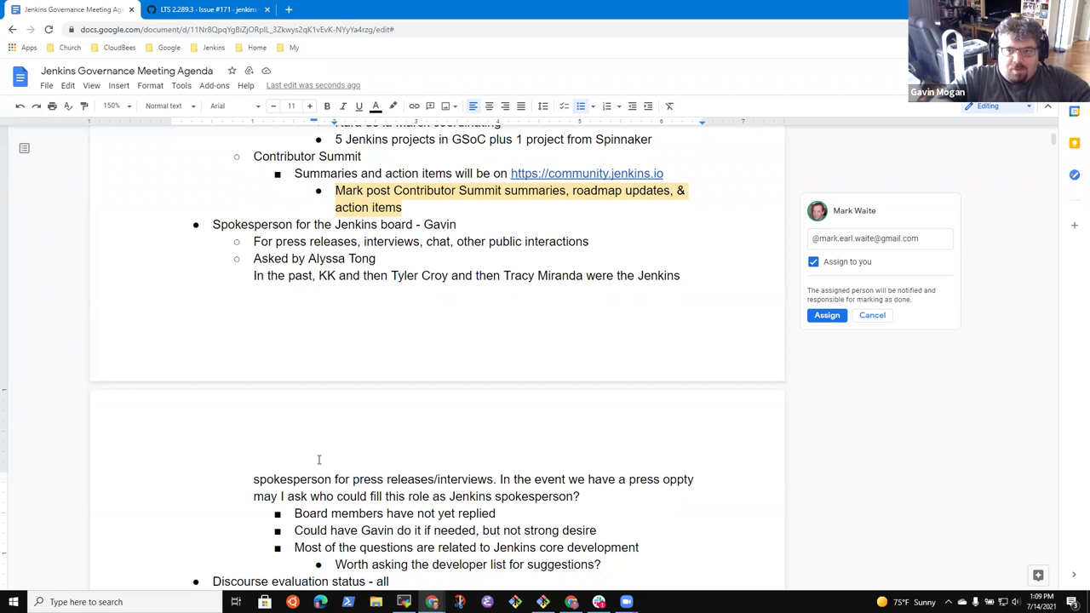
# Add a second-level note: the candidate has lots of experience supporting many different users
pyautogui.press('Return')
pyautogui.hotkey('shift', 'Tab')
pyautogui.write('Gavin has lots of ')
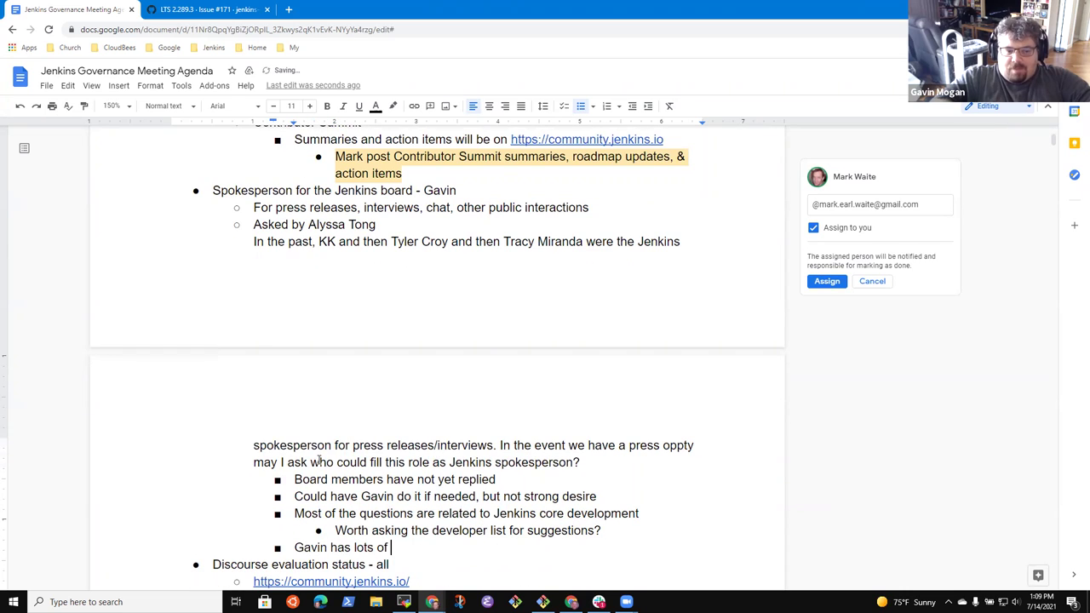
pyautogui.write('experience with')
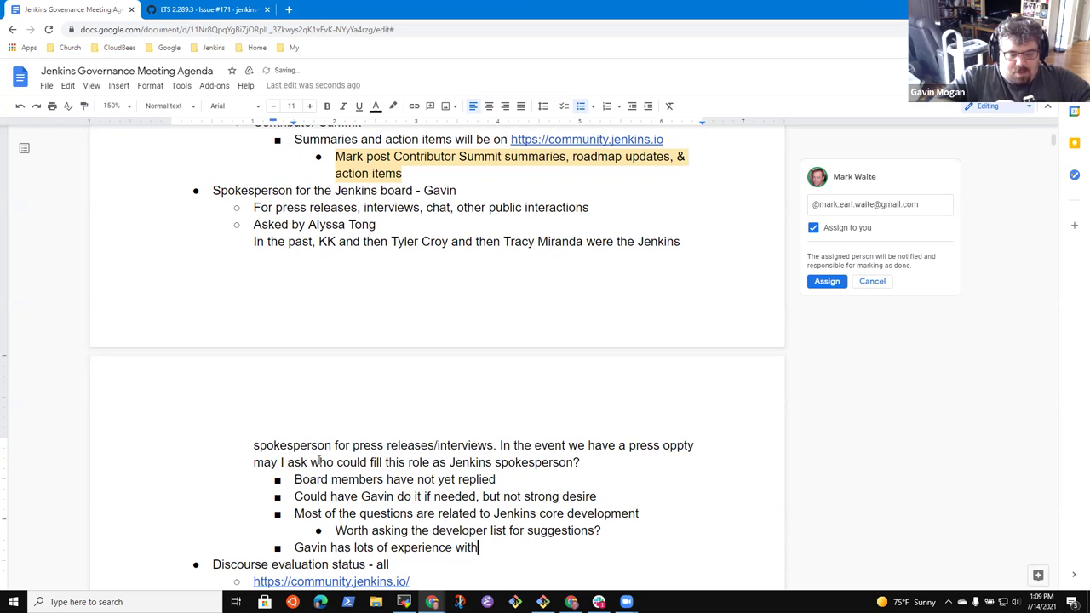
pyautogui.write(' supporting ')
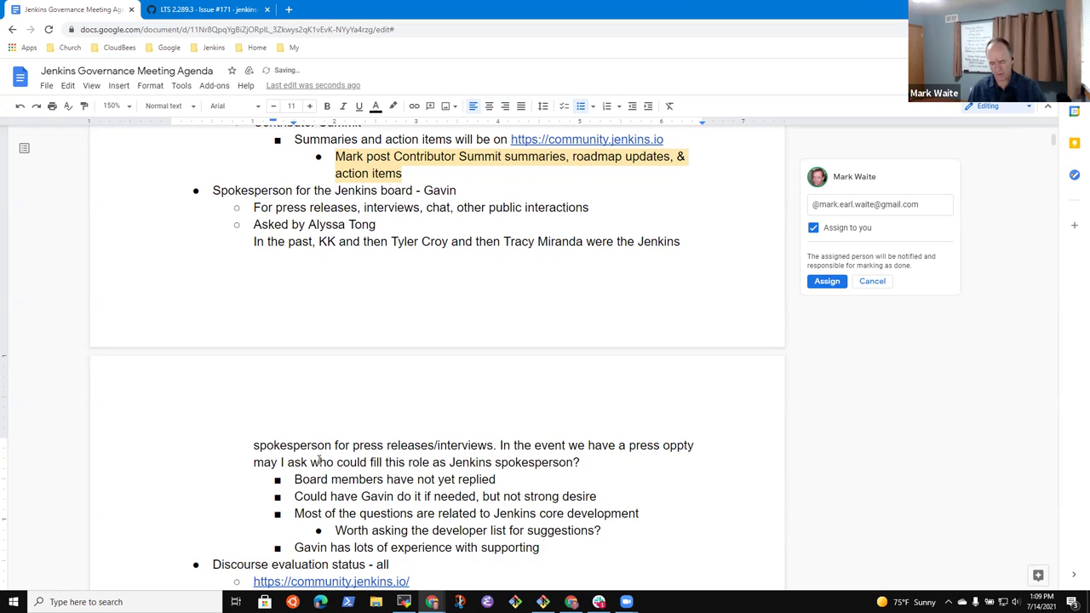
pyautogui.write('many differ')
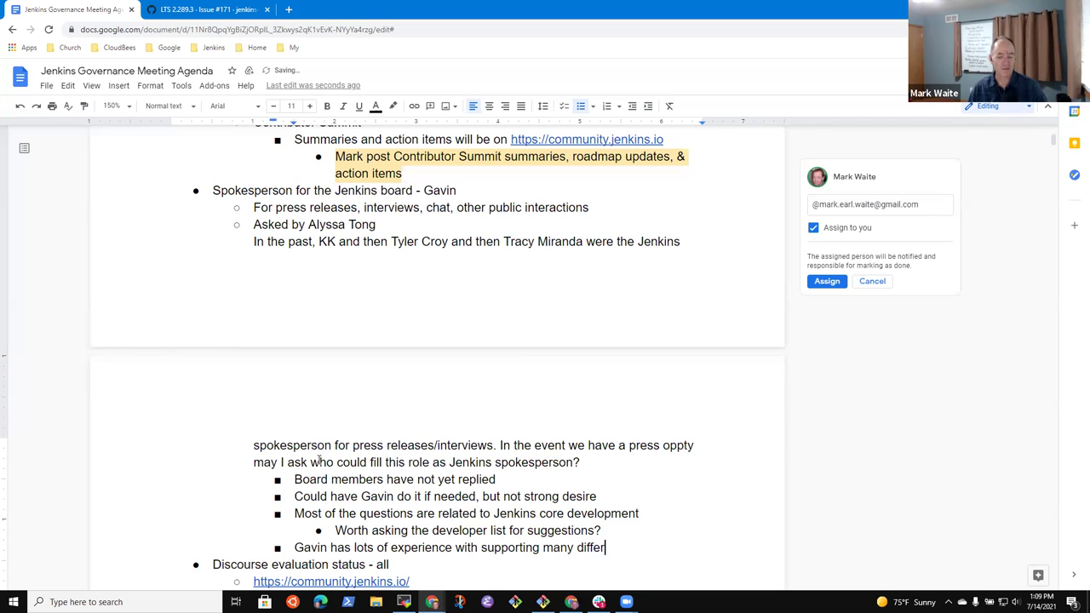
pyautogui.write('ent users')
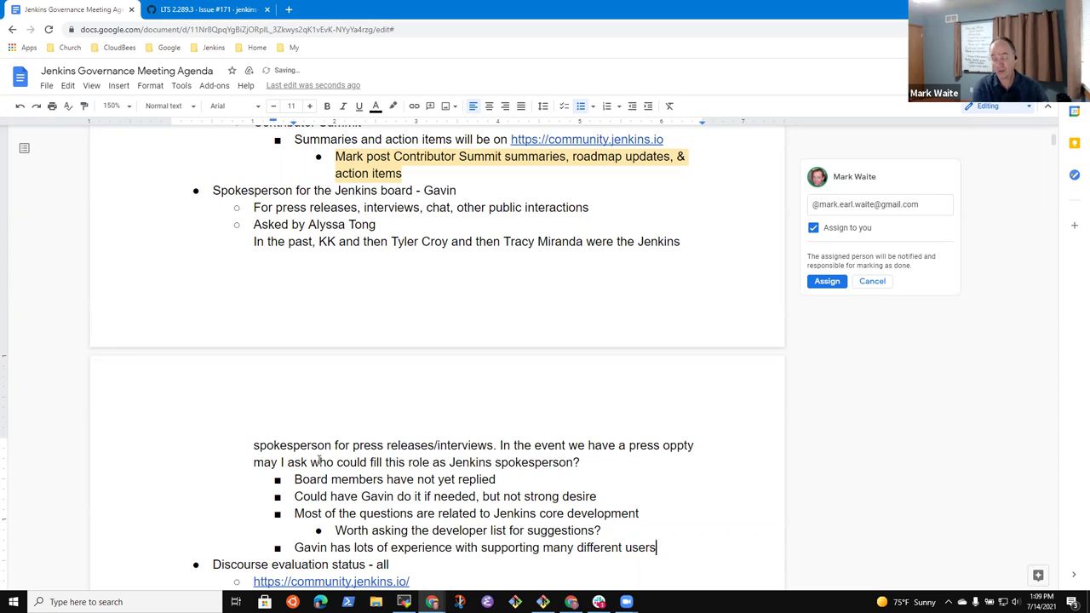
# Start an empty deeper sub-bullet beneath the experience note
pyautogui.press('Up')
pyautogui.press('Up')
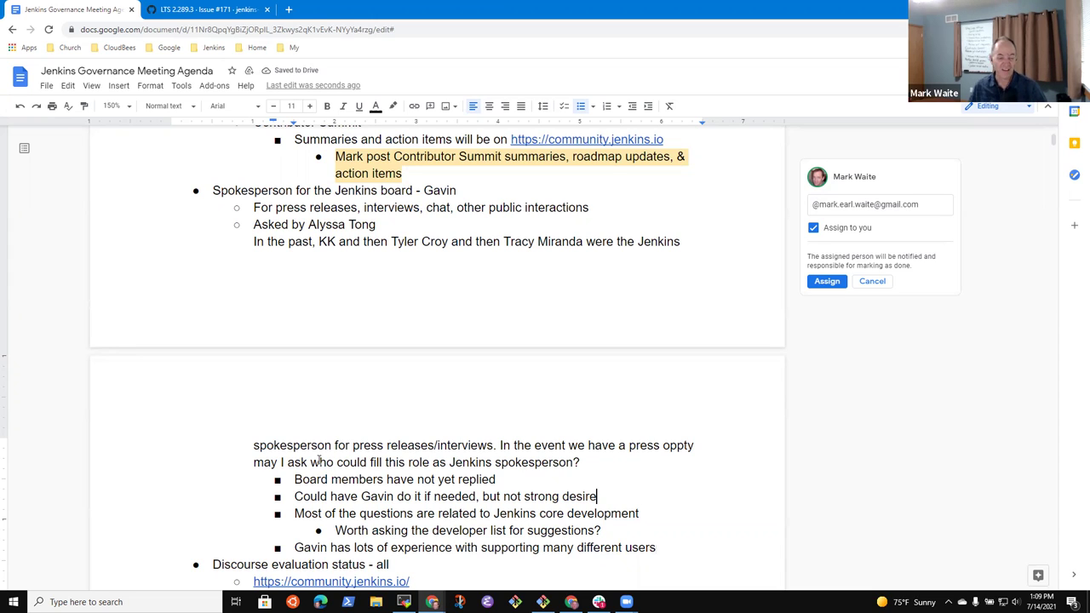
pyautogui.hotkey('shift', 'Home')
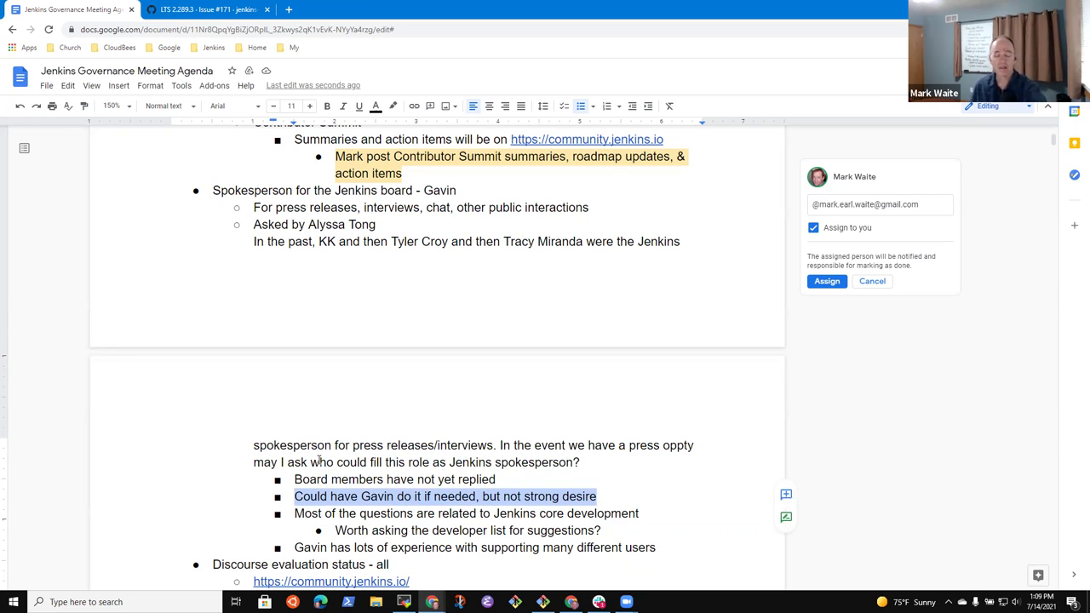
pyautogui.press('Down')
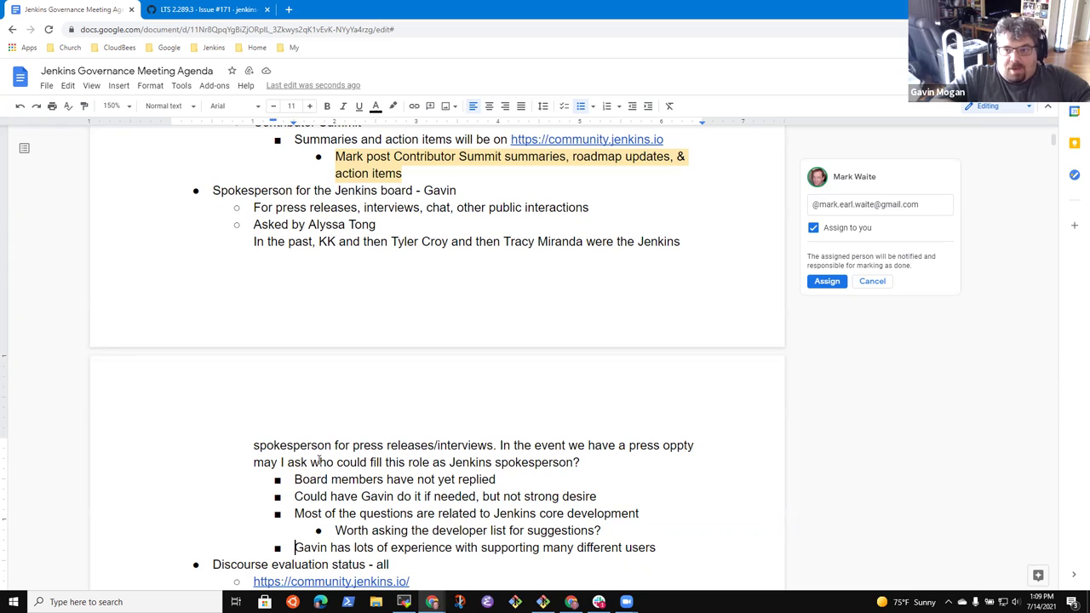
pyautogui.press('End')
pyautogui.press('Return')
pyautogui.press('Tab')
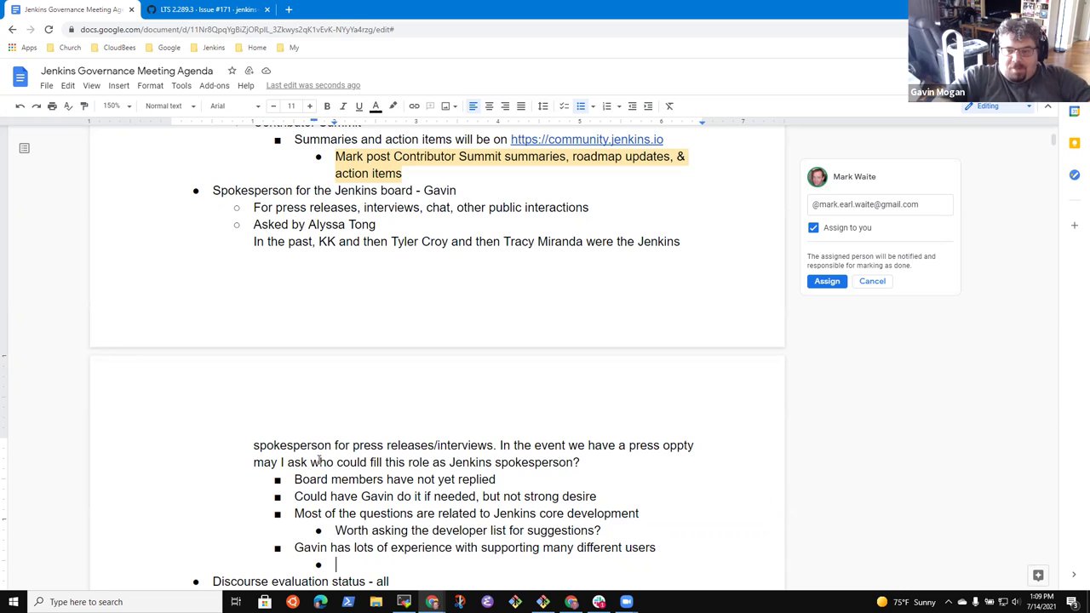
# Replace the empty bullet with a sub-point under the strong-desire line: 'Willing to do it if needed'
pyautogui.press('BackSpace')
pyautogui.press('BackSpace')
pyautogui.press('Up')
pyautogui.press('Up')
pyautogui.press('Up')
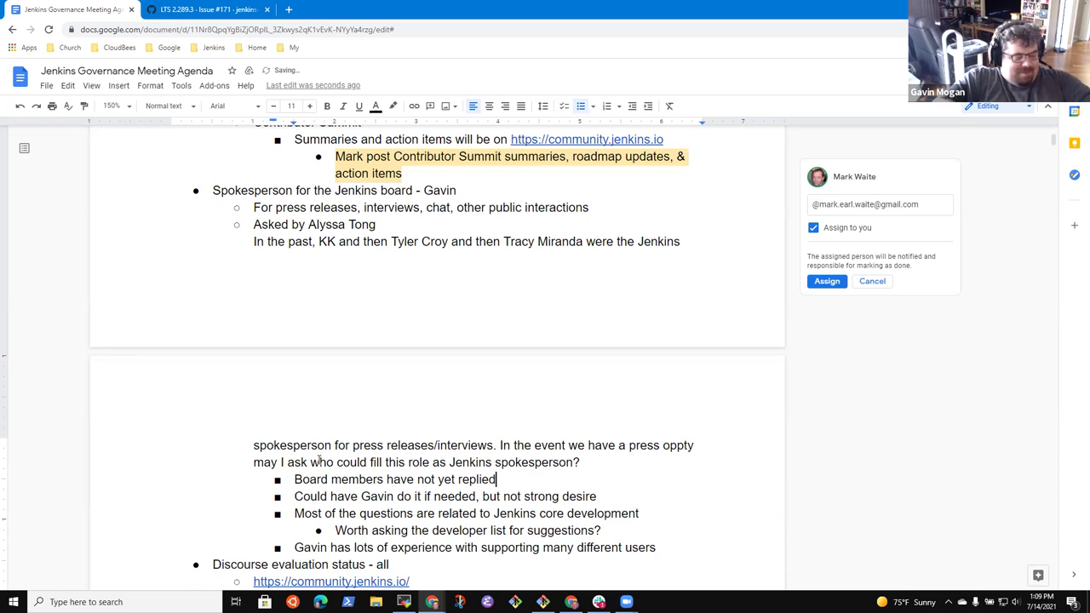
pyautogui.press('Return')
pyautogui.press('Tab')
pyautogui.write('Willing to do t')
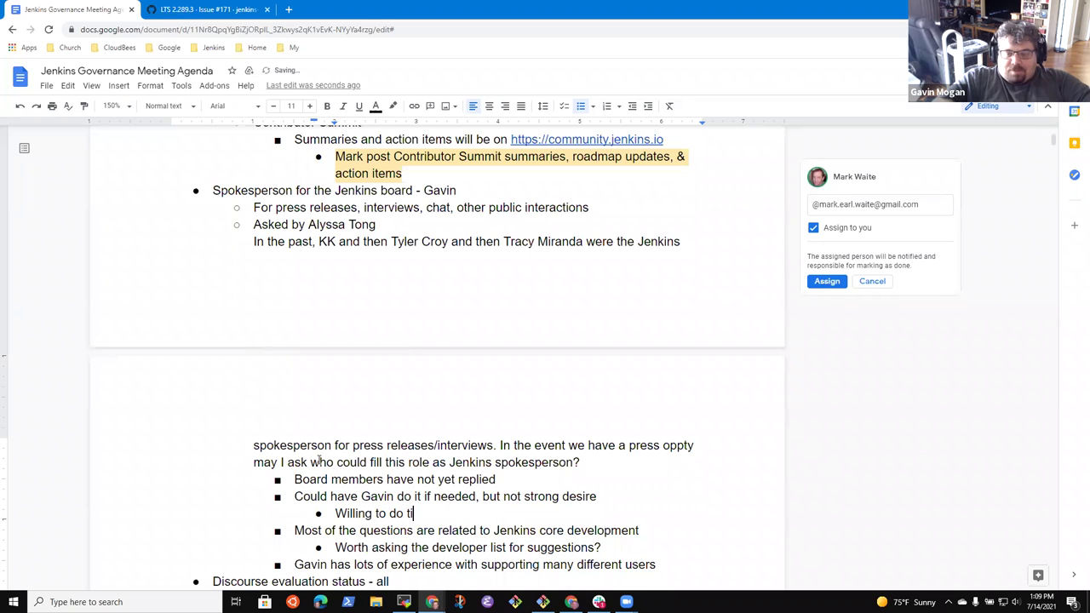
pyautogui.press('BackSpace')
pyautogui.write('it if n')
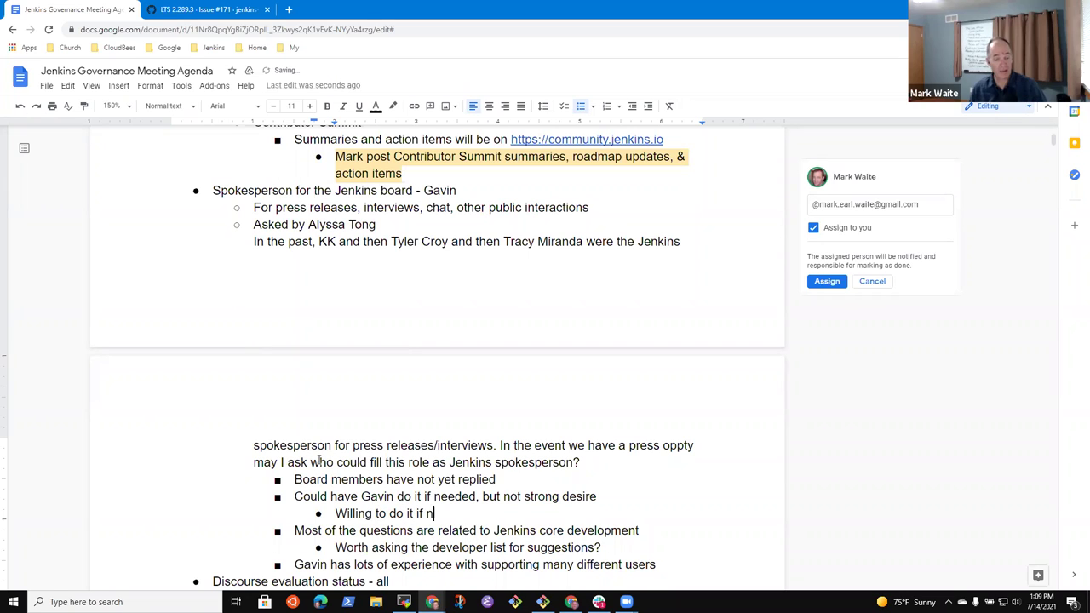
pyautogui.write('eeded')
pyautogui.press('Down')
pyautogui.press('Down')
pyautogui.press('Down')
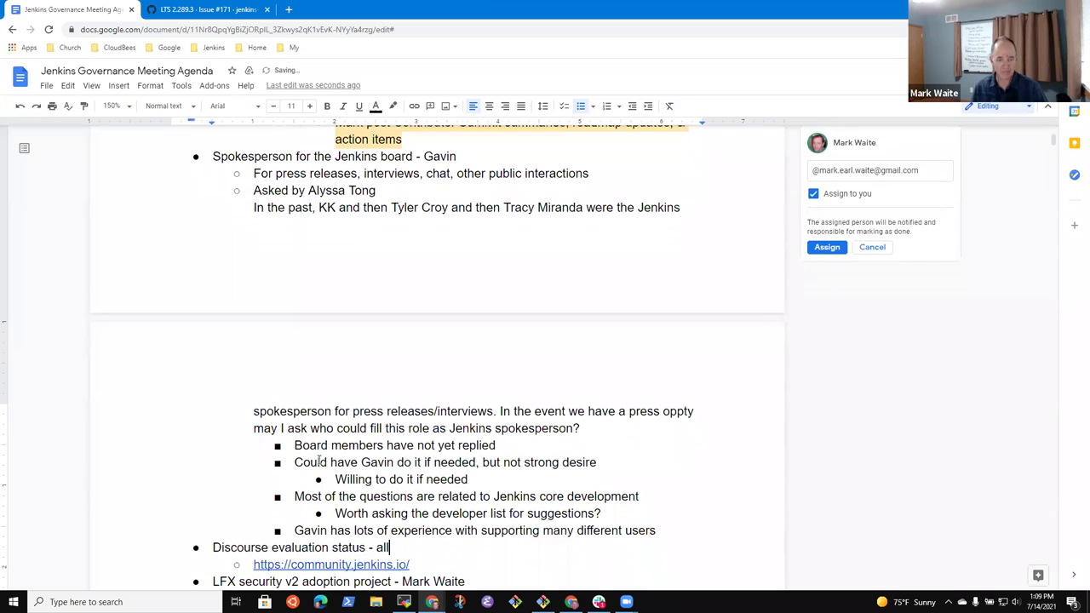
pyautogui.press('End')
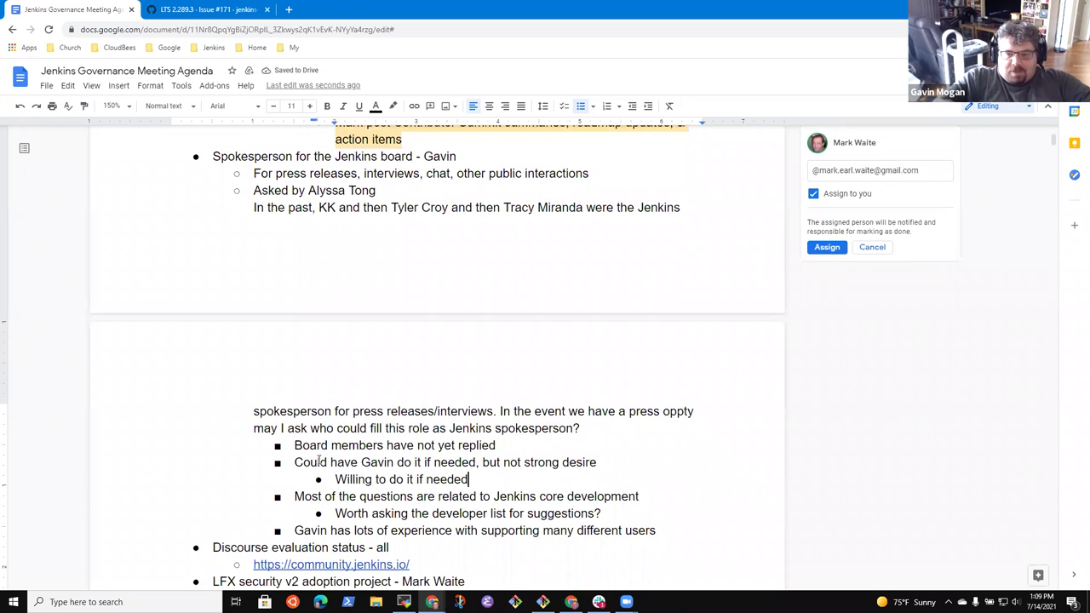
# Add the note 'Low frequency event, not much more than twice a year'
pyautogui.press('Return')
pyautogui.write('Low ')
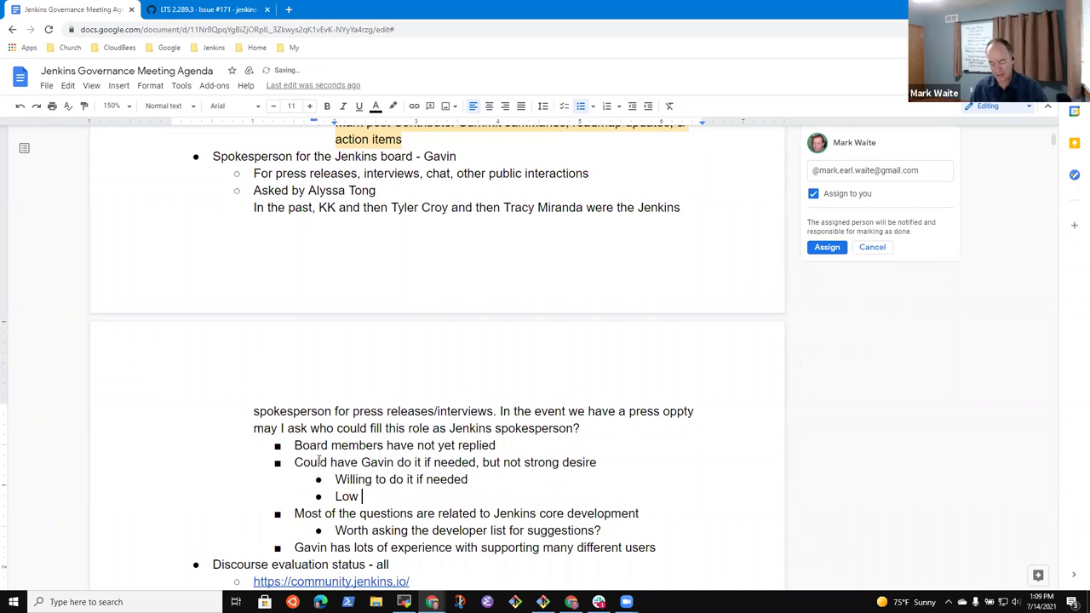
pyautogui.write('frequency')
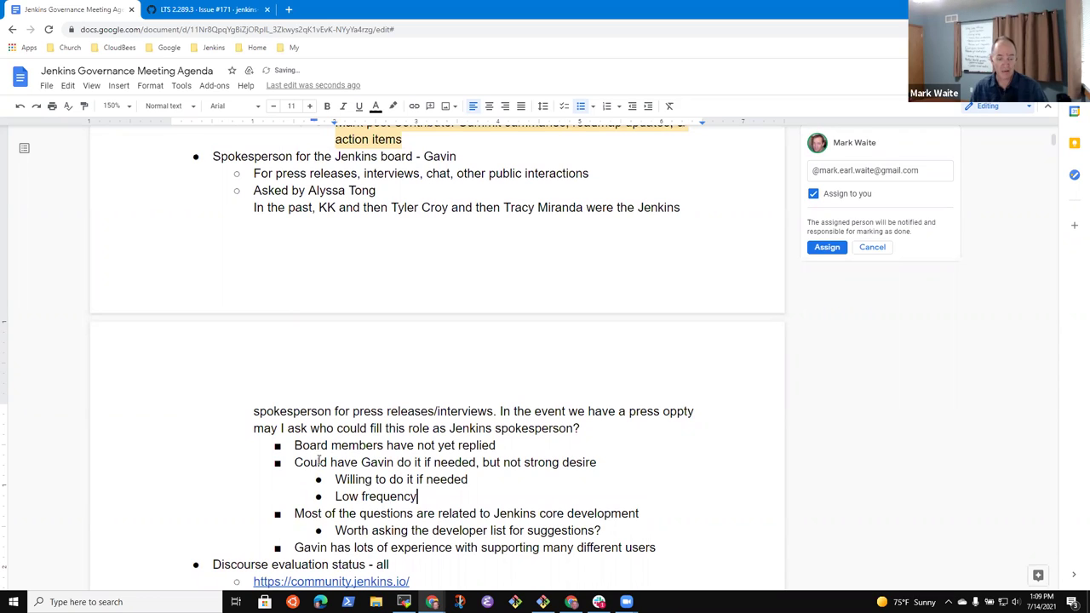
pyautogui.write(' event')
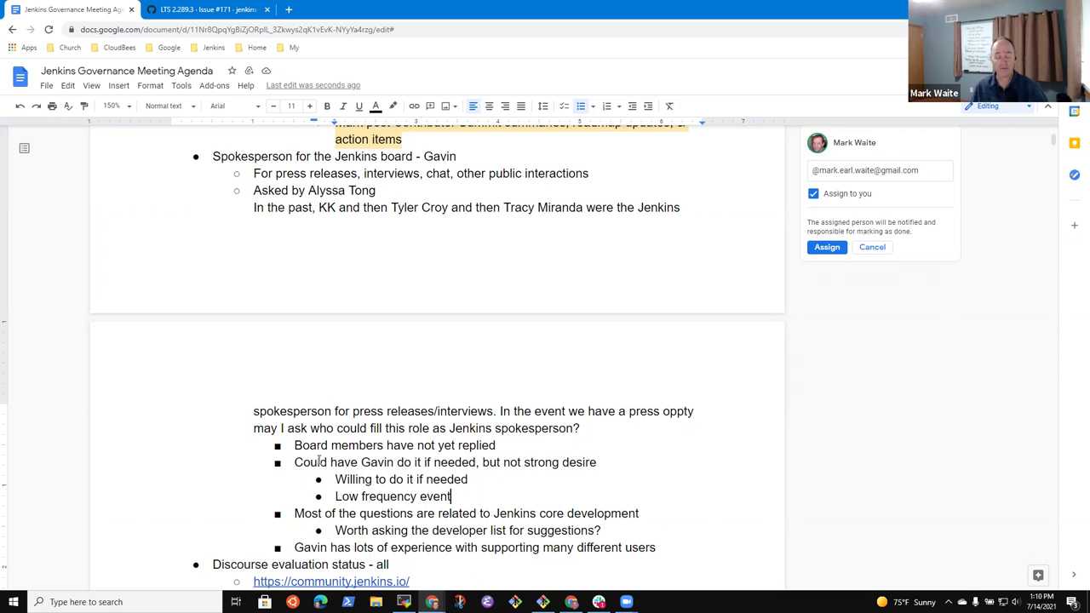
pyautogui.write(', not ')
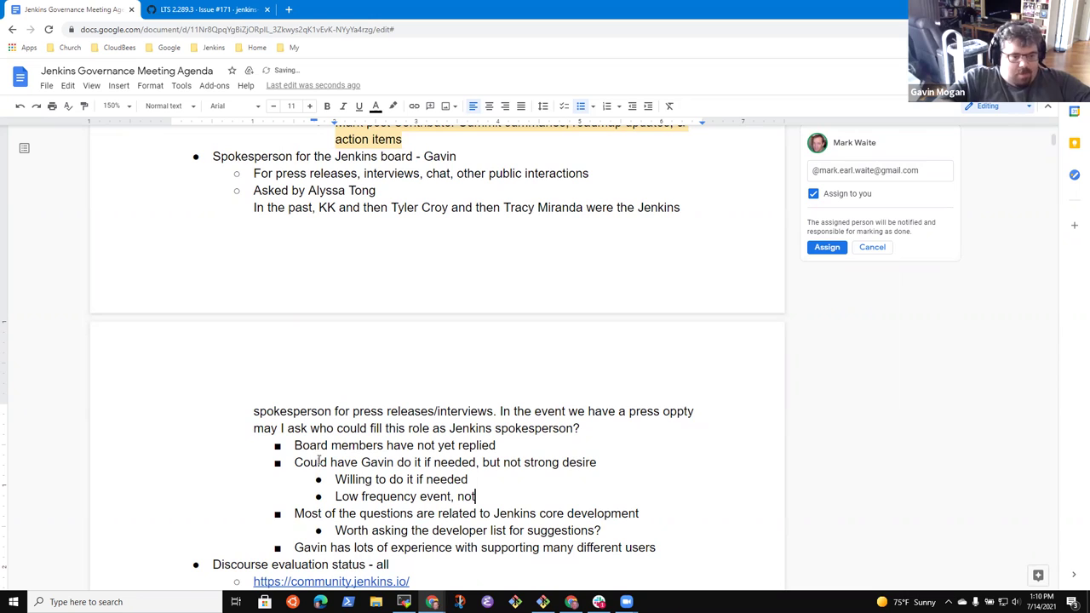
pyautogui.write('much more than ')
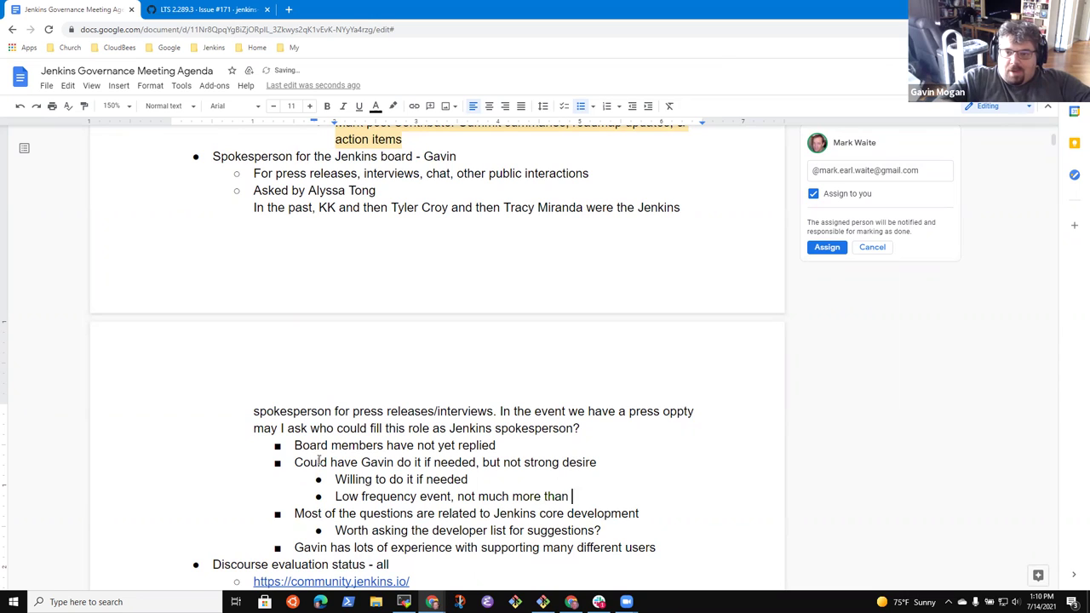
pyautogui.write('twice a eyar')
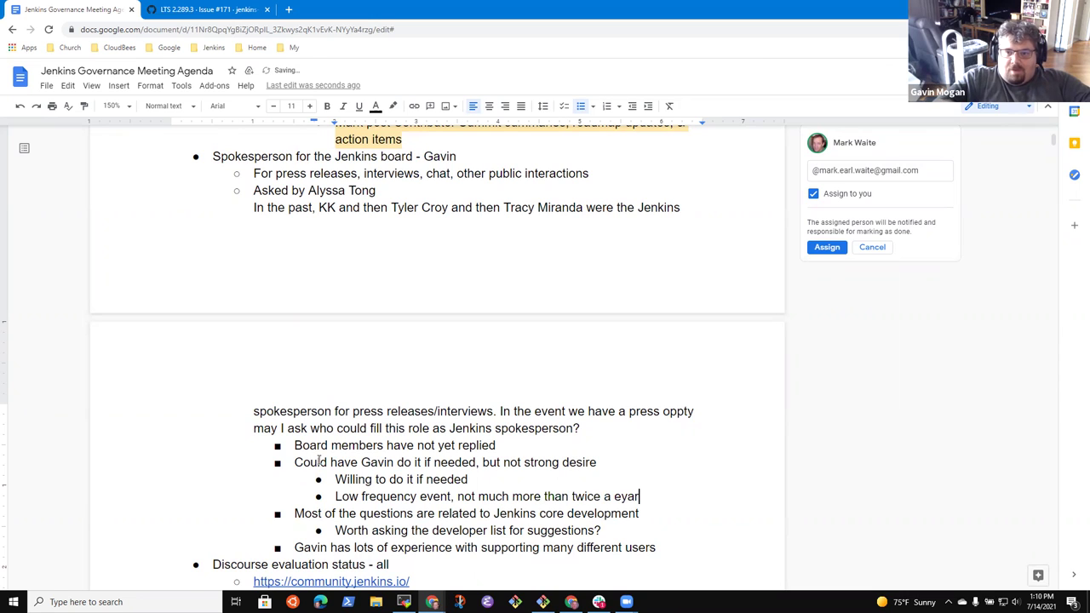
pyautogui.press('BackSpace')
pyautogui.press('BackSpace')
pyautogui.press('BackSpace')
pyautogui.press('BackSpace')
pyautogui.write('year')
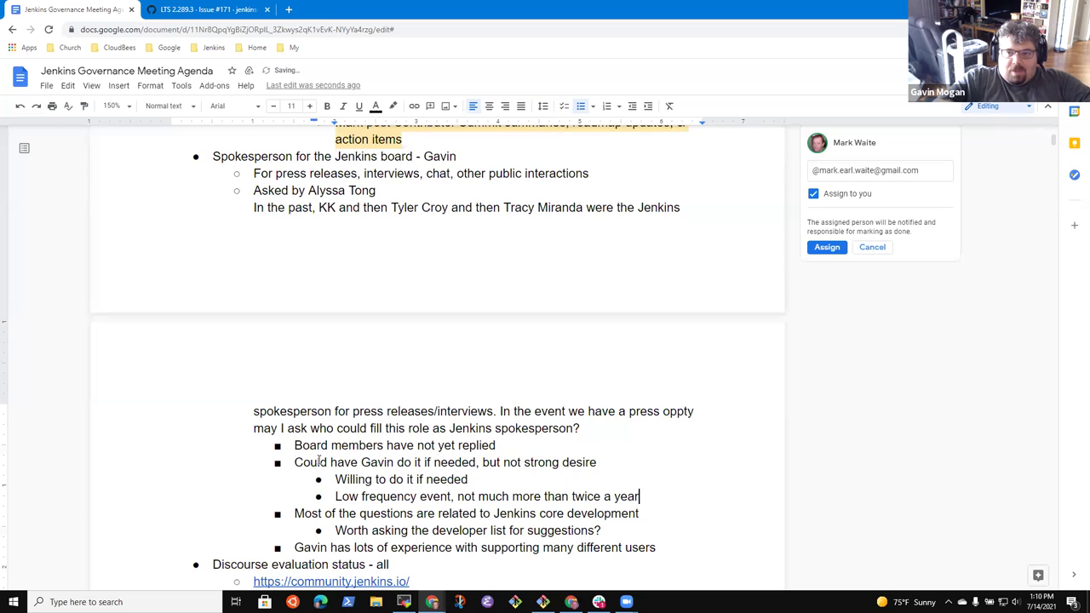
# Add notes that the member is willing to act as spokesperson and release team members are welcome to join
pyautogui.press('Return')
pyautogui.write('Gavi')
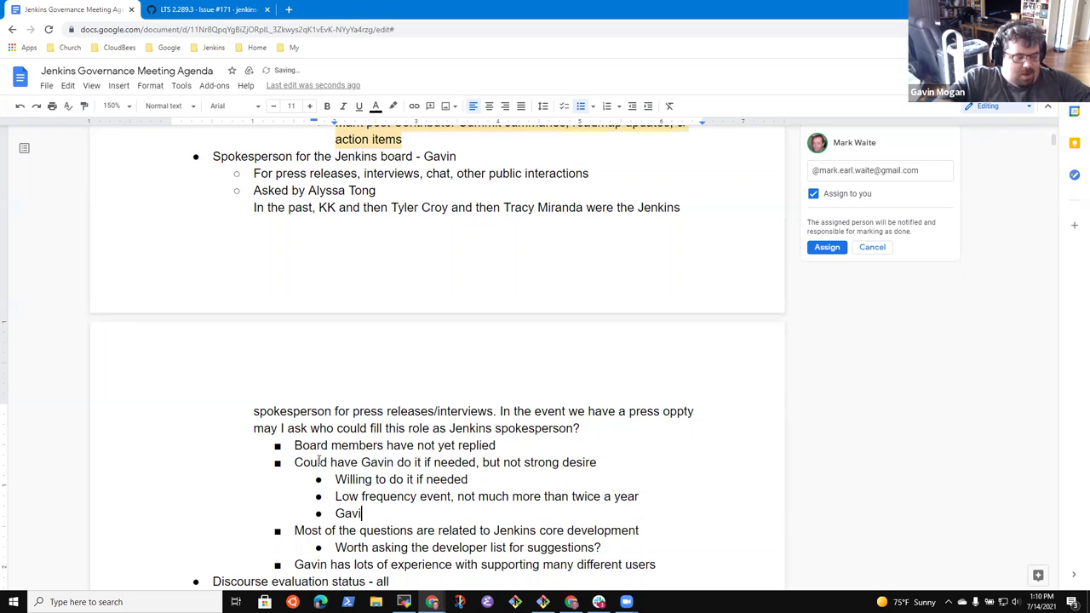
pyautogui.write('n willing to ac')
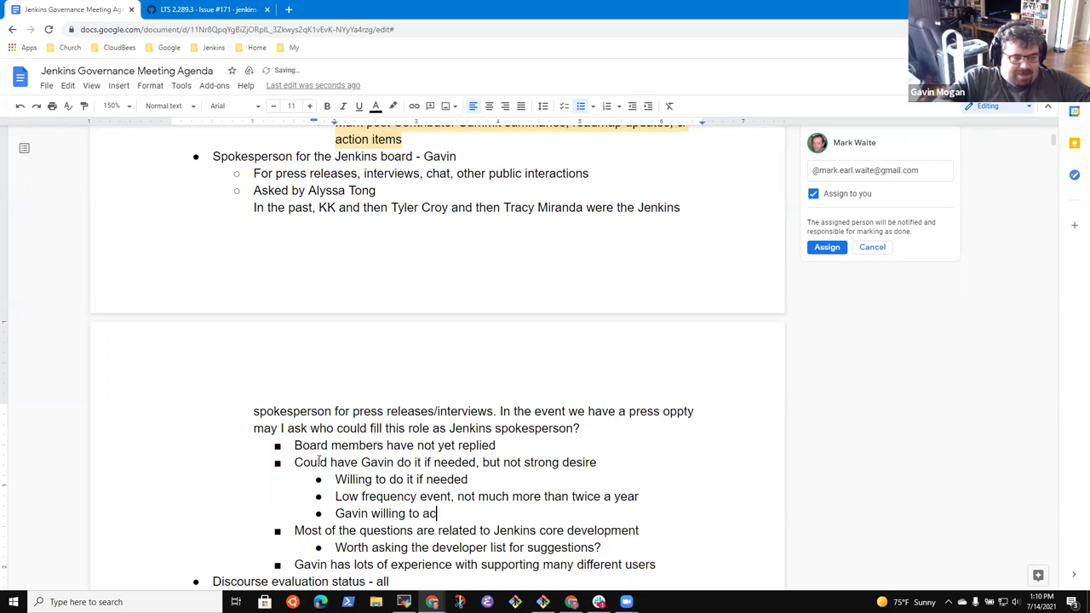
pyautogui.write('t as spoke')
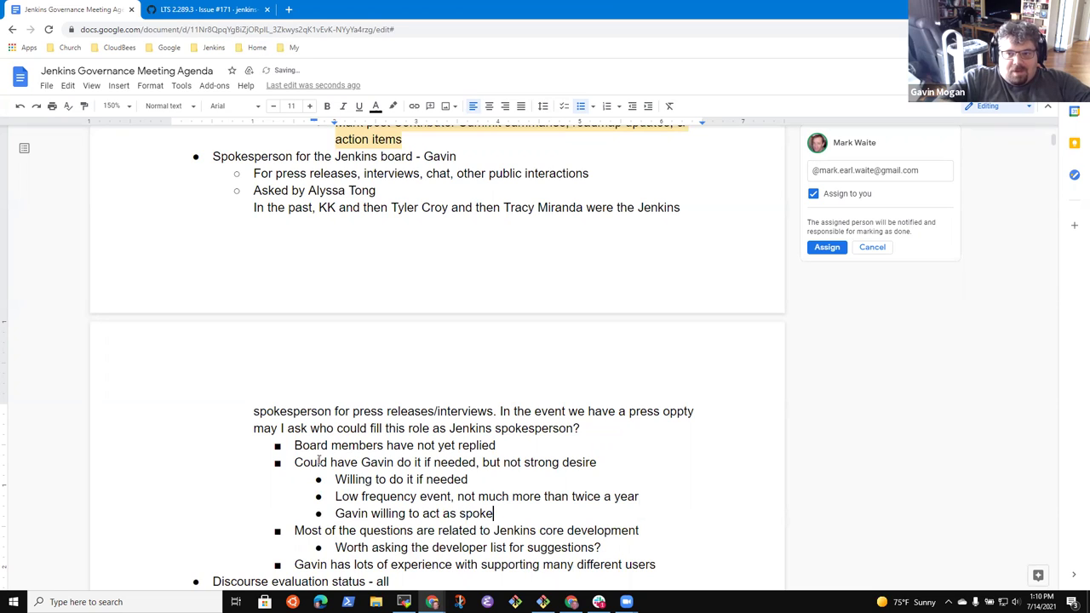
pyautogui.write('sperson')
pyautogui.press('Return')
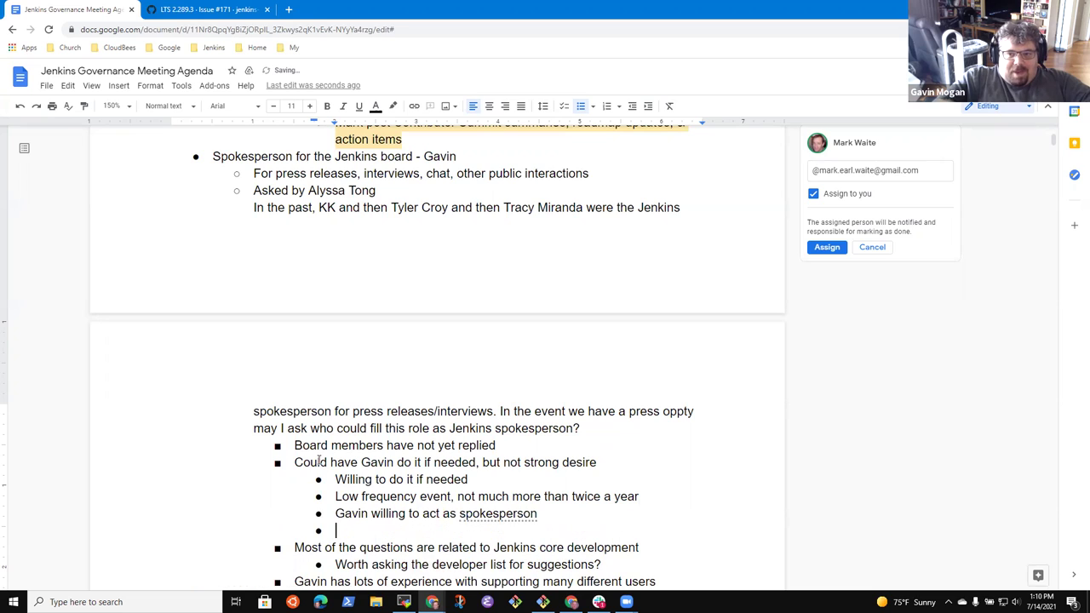
pyautogui.write('Releas')
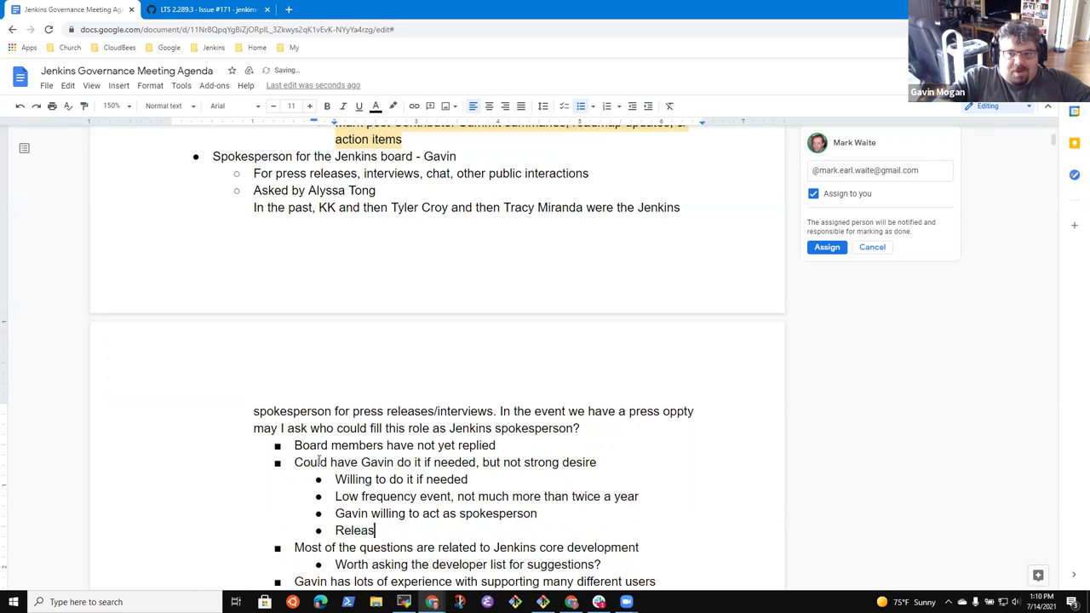
pyautogui.write('e team members are')
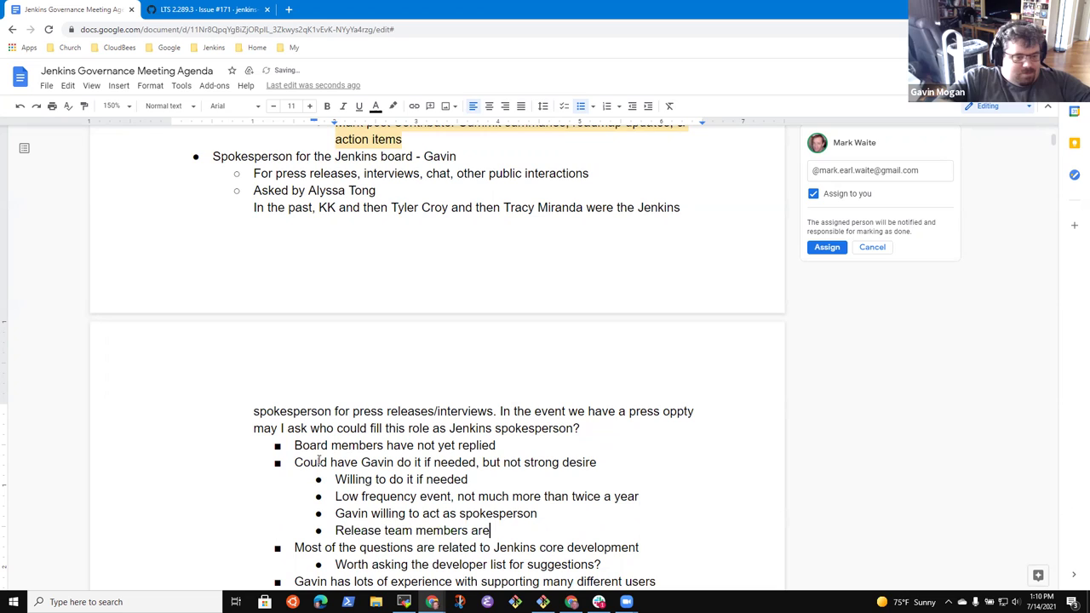
pyautogui.write(' welcomet')
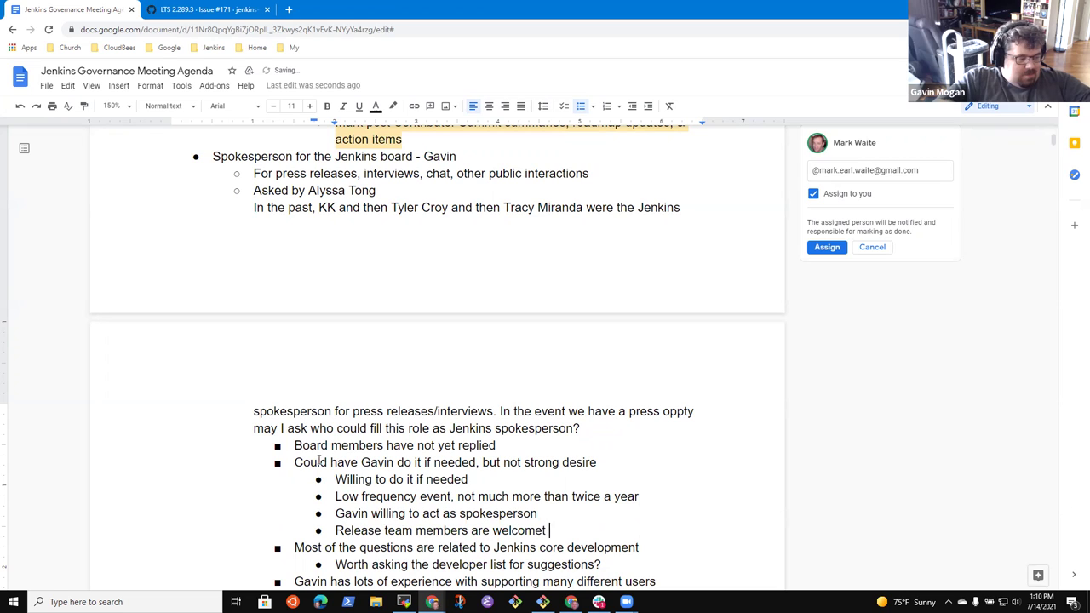
pyautogui.press('BackSpace')
pyautogui.press('BackSpace')
pyautogui.write('to')
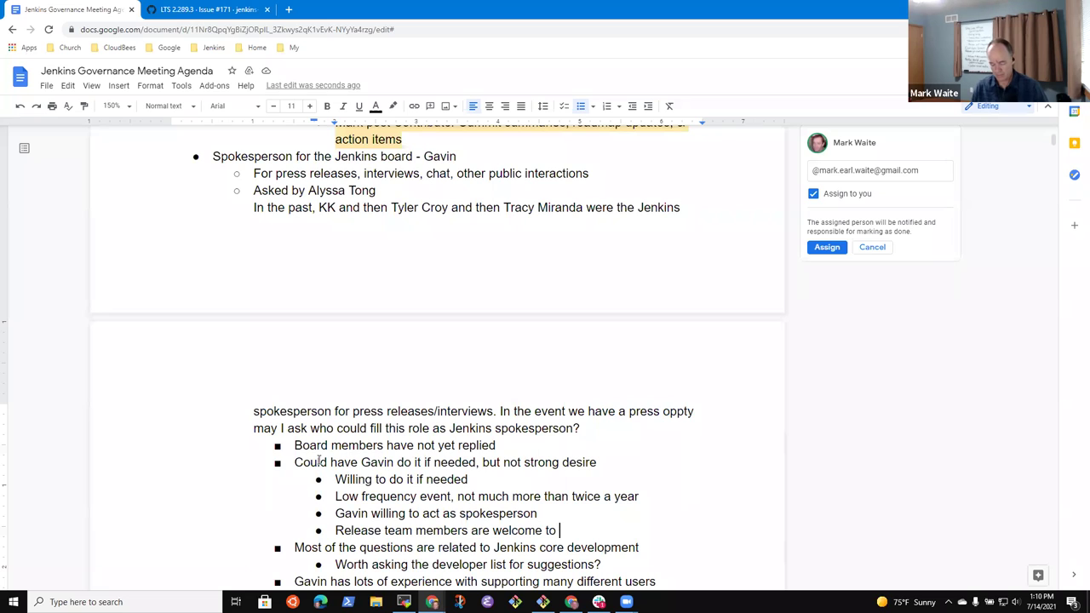
pyautogui.write('join as well')
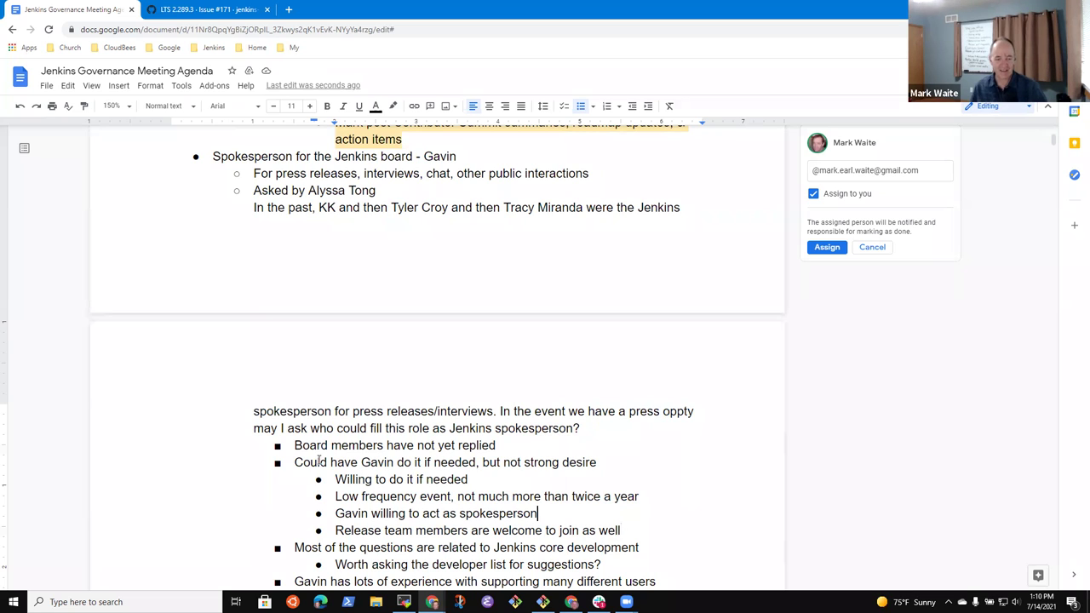
# Return the cursor to the end of the experience note
pyautogui.hotkey('shift', 'Home')
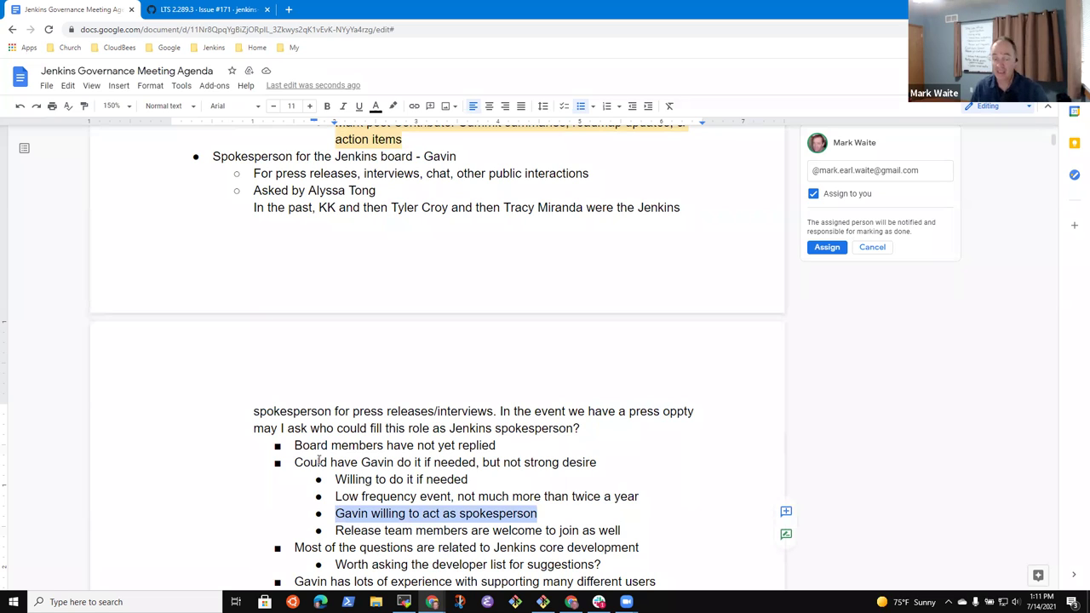
pyautogui.press('Down')
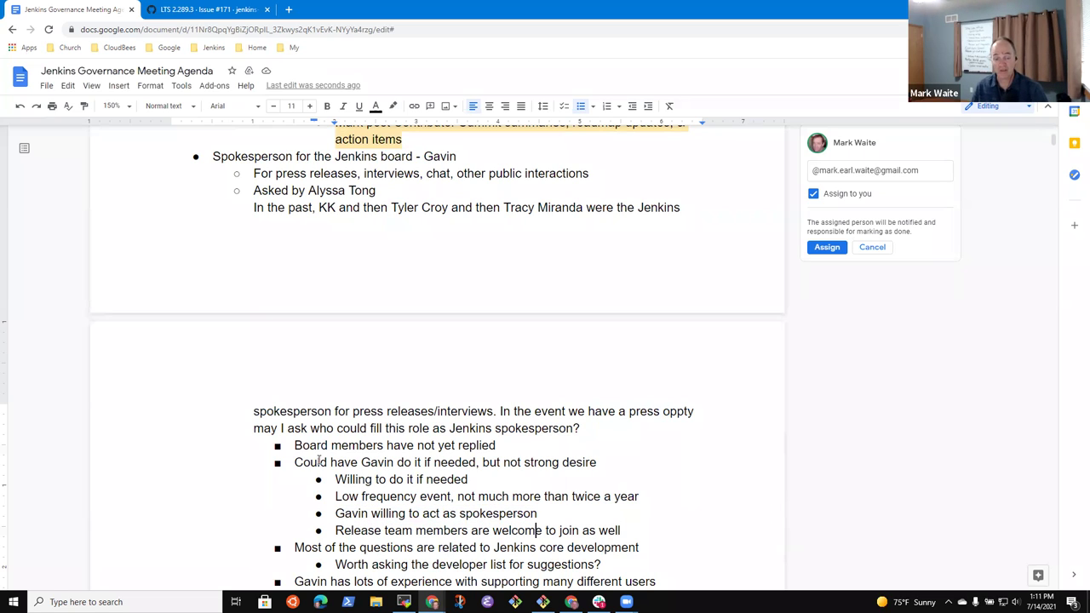
pyautogui.press('End')
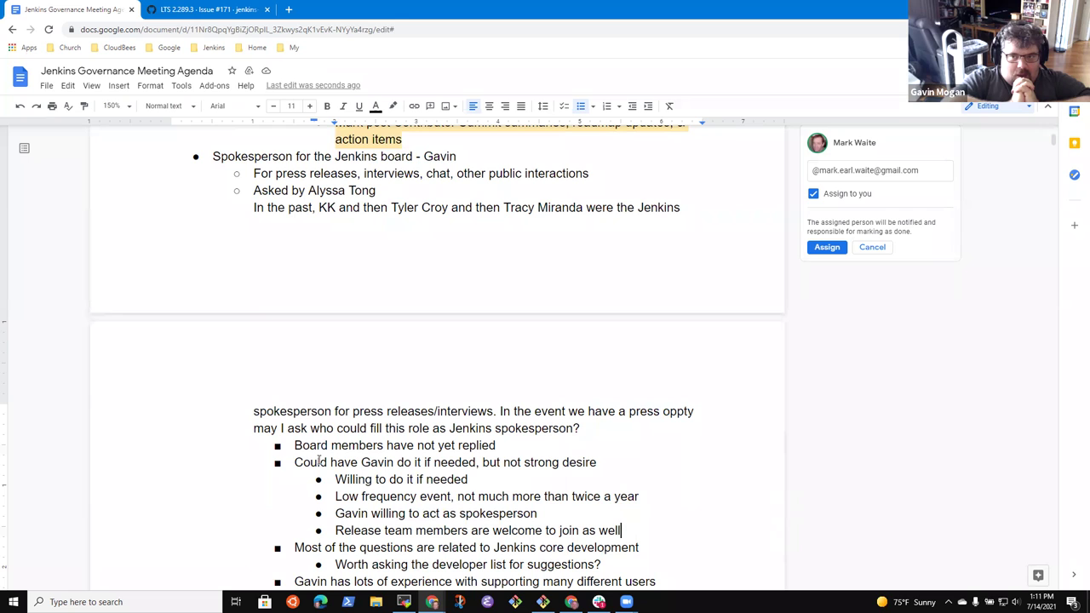
pyautogui.press('Down')
pyautogui.press('Down')
pyautogui.press('Down')
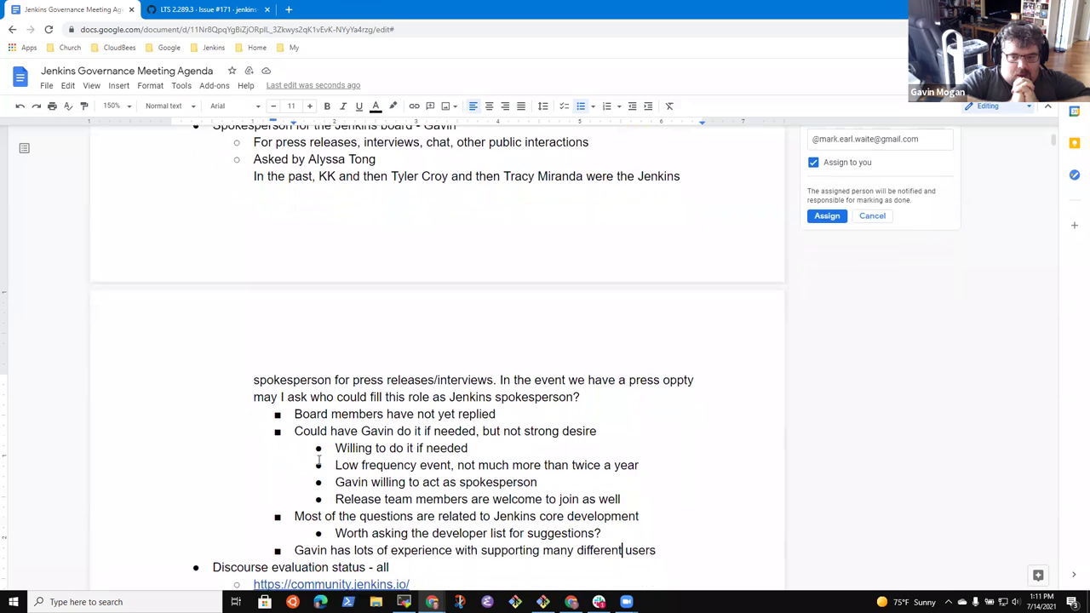
pyautogui.press('Up')
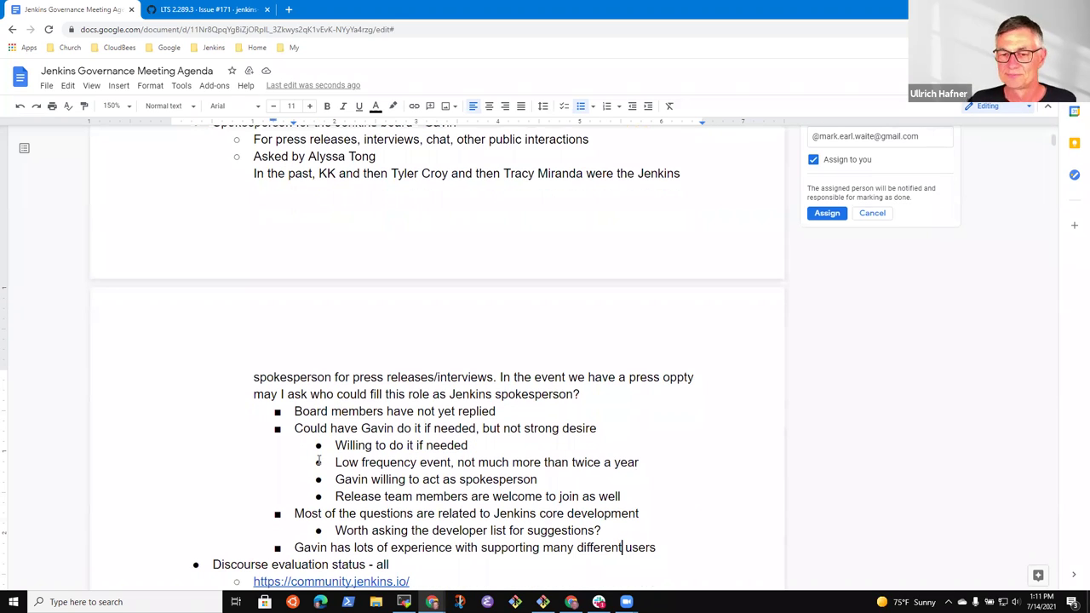
pyautogui.press('End')
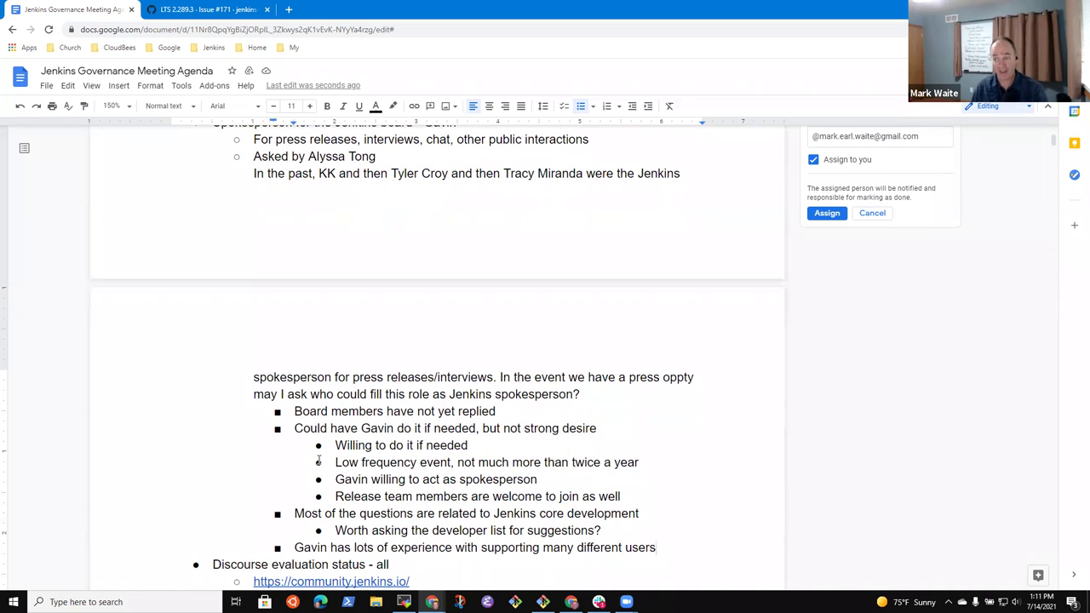
# Add the item 'Opportunity to be interviewed by DevOps Radio may be available'
pyautogui.press('Return')
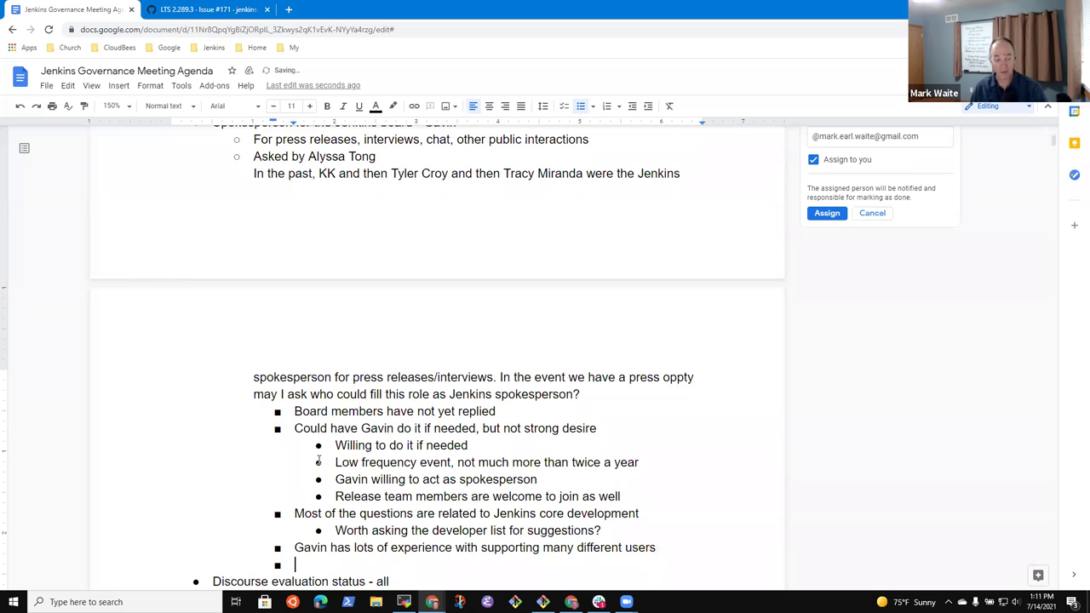
pyautogui.hotkey('shift', 'Tab')
pyautogui.write('Opportunity ')
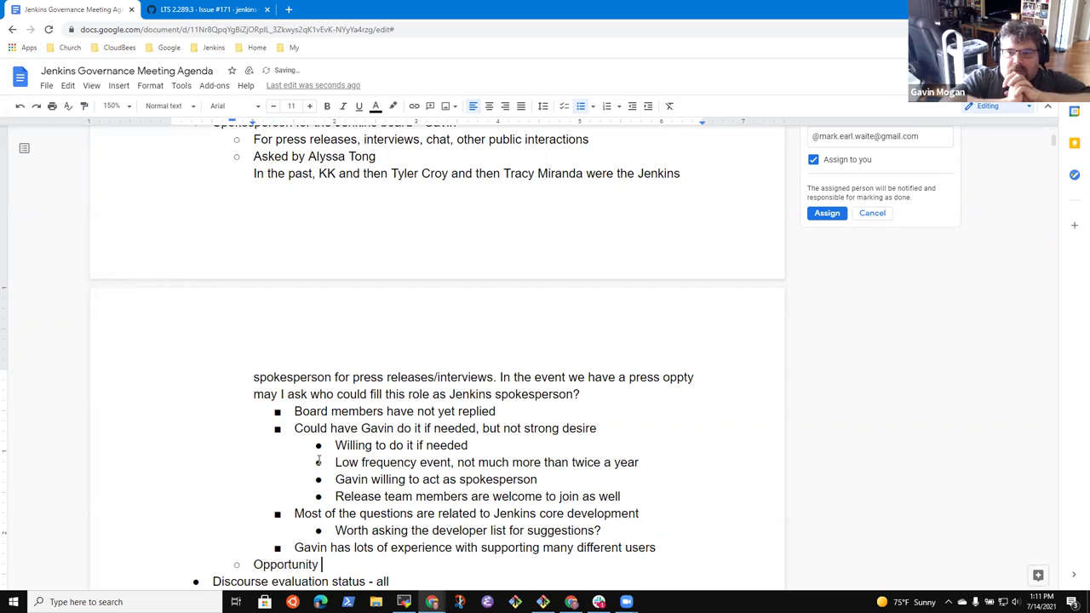
pyautogui.write('to ')
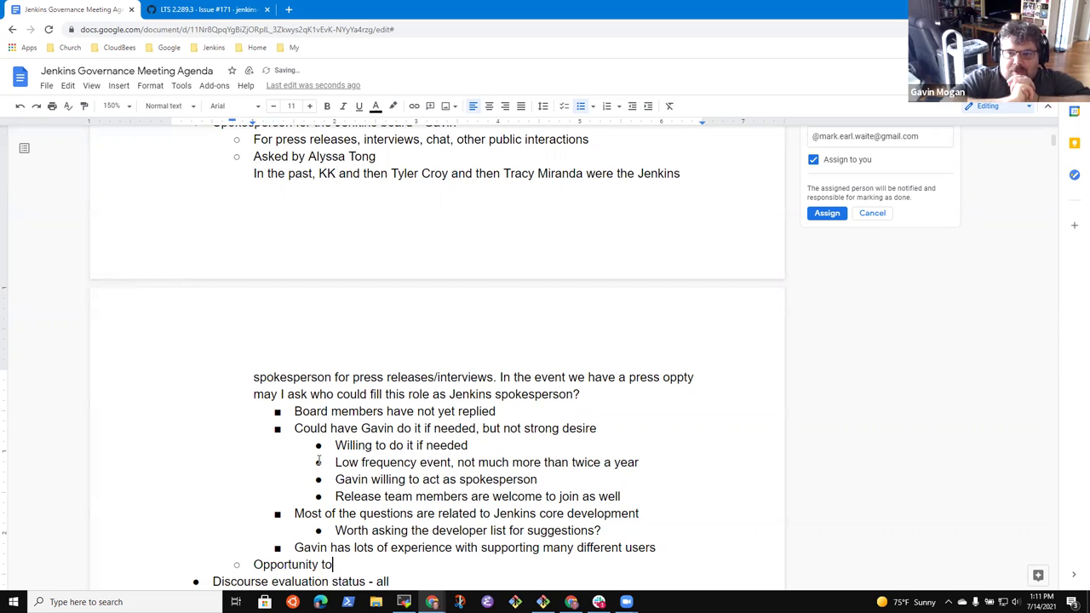
pyautogui.write('be intervie')
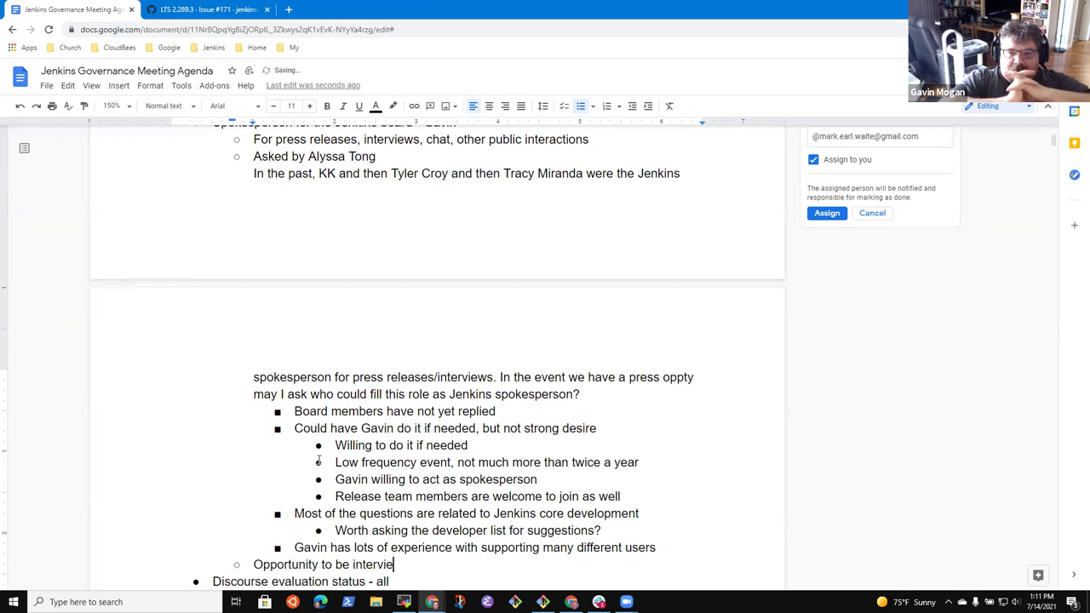
pyautogui.write('wed by DevOps')
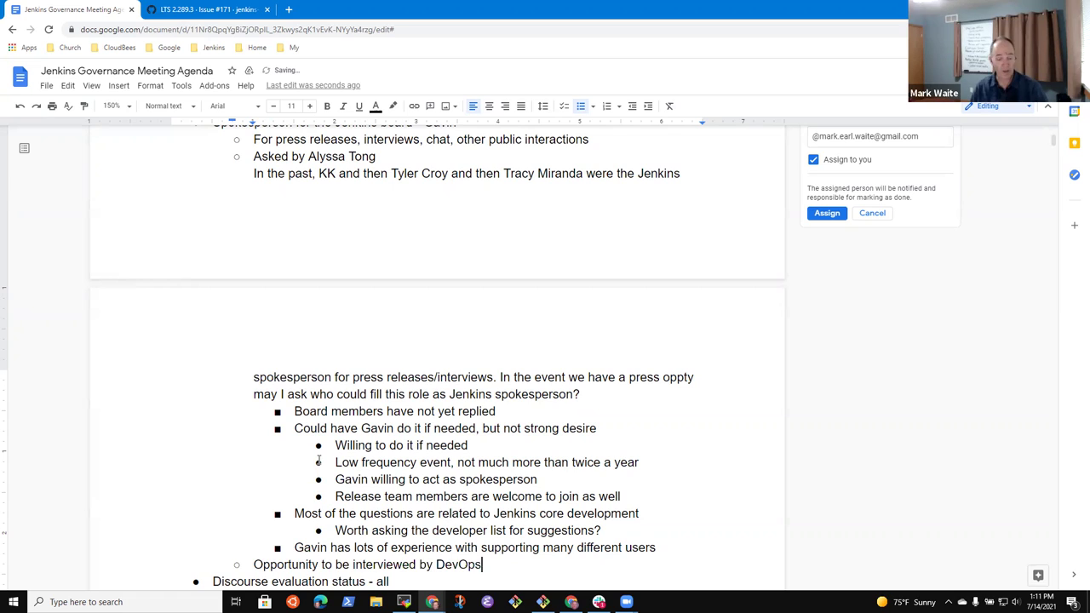
pyautogui.write(' Radio')
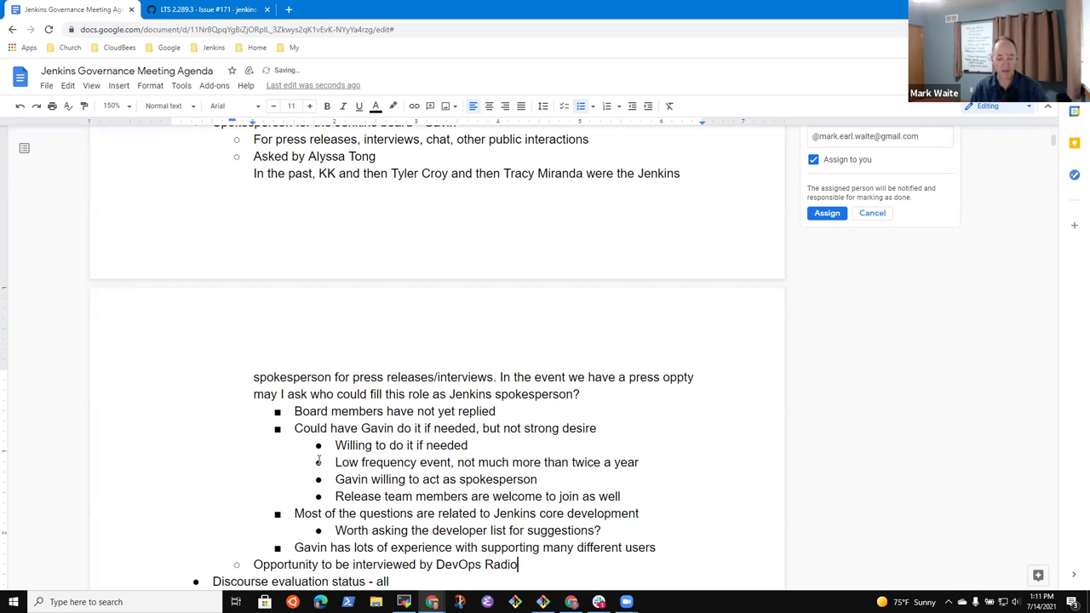
pyautogui.write(' may al')
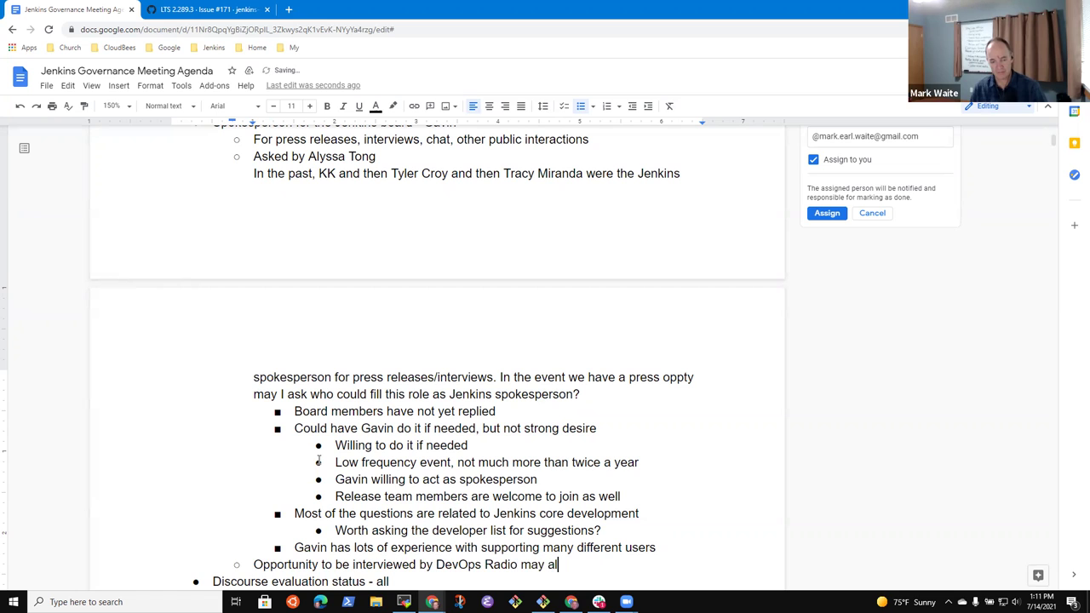
pyautogui.press('BackSpace')
pyautogui.write('be availab')
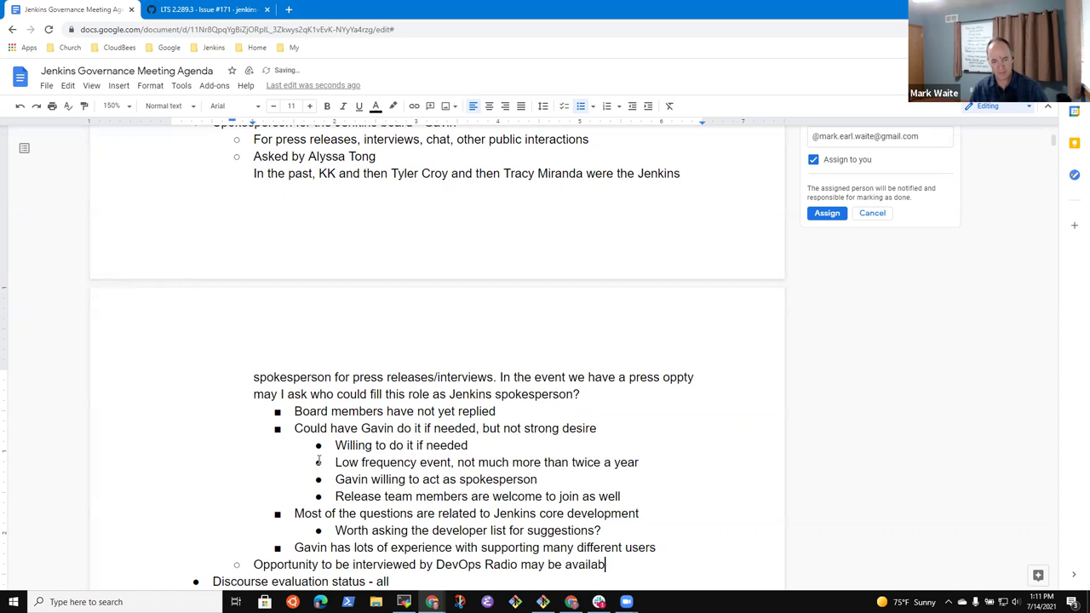
pyautogui.write('le')
# List three willing members beneath it, the third mostly focused on plugins and experience improvement
pyautogui.press('Return')
pyautogui.press('Tab')
pyautogui.write('Gavin ')
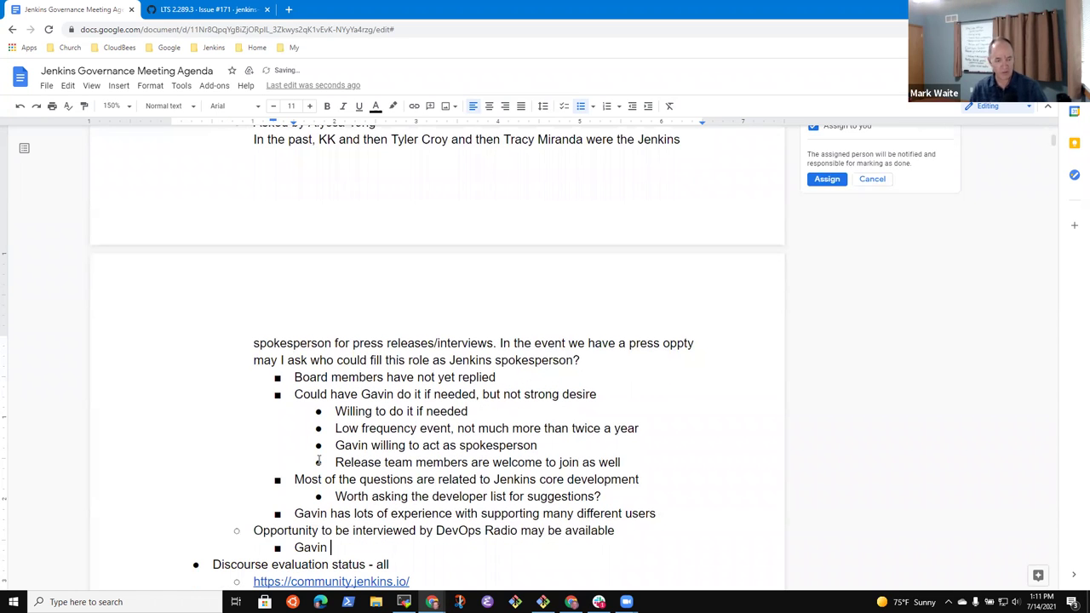
pyautogui.write('willing')
pyautogui.press('Return')
pyautogui.write('Mark w')
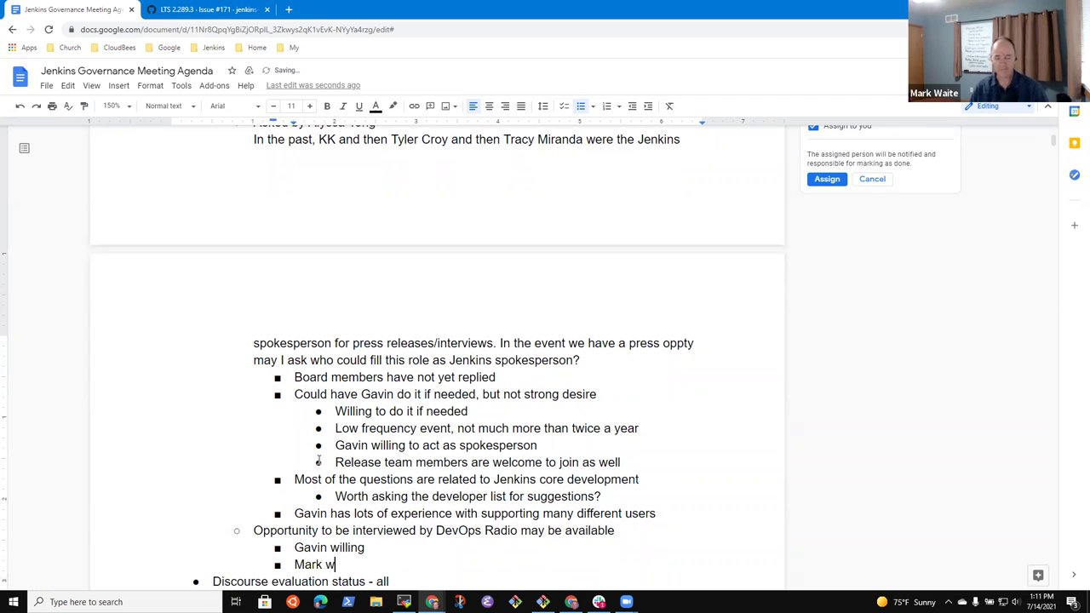
pyautogui.write('illing')
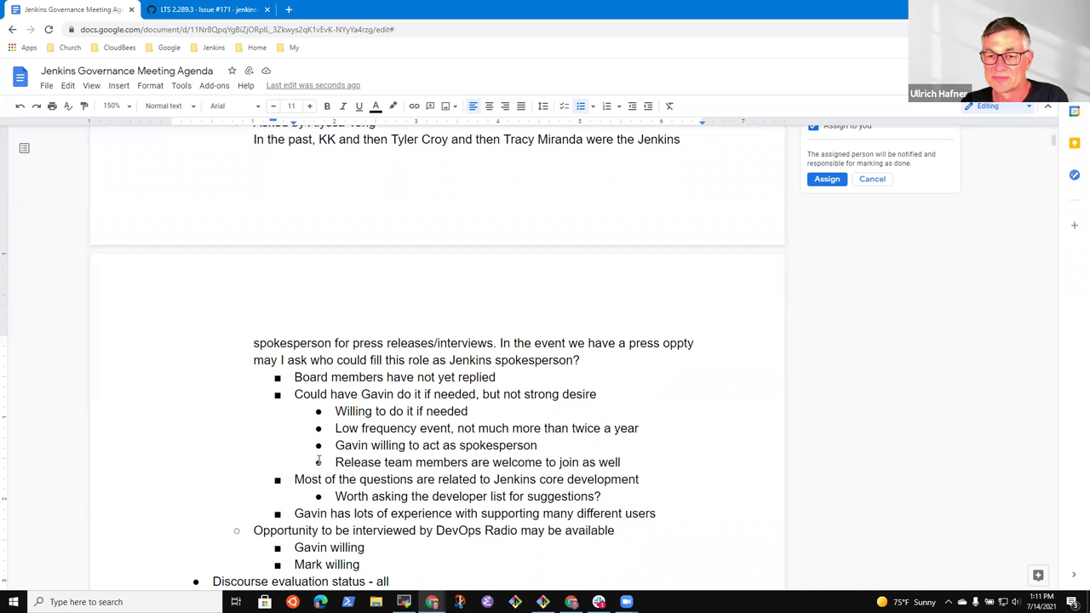
pyautogui.press('Return')
pyautogui.write('Ulli ')
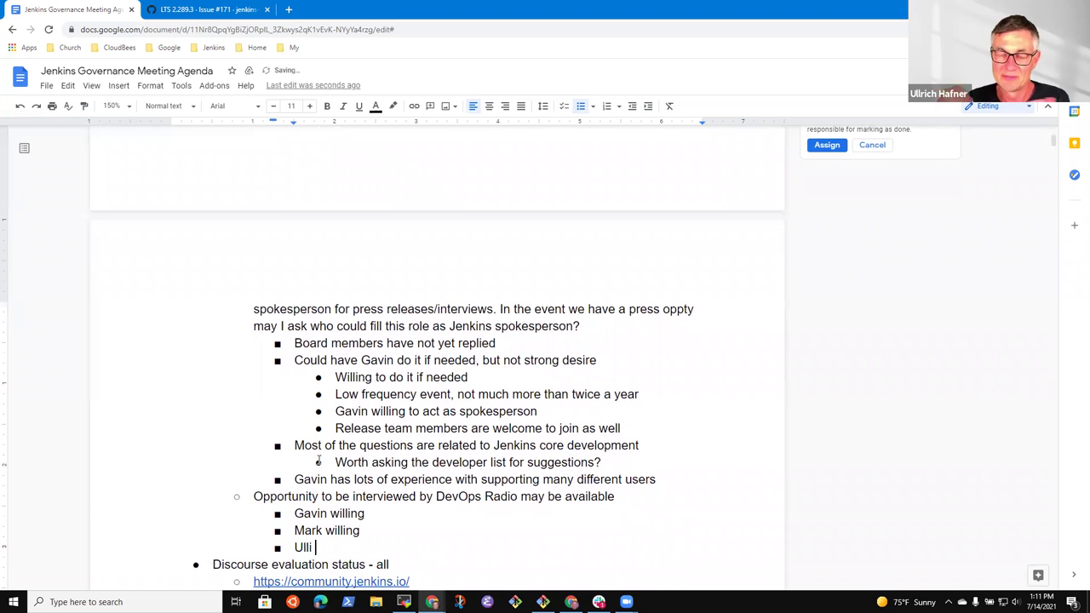
pyautogui.write('willing but ')
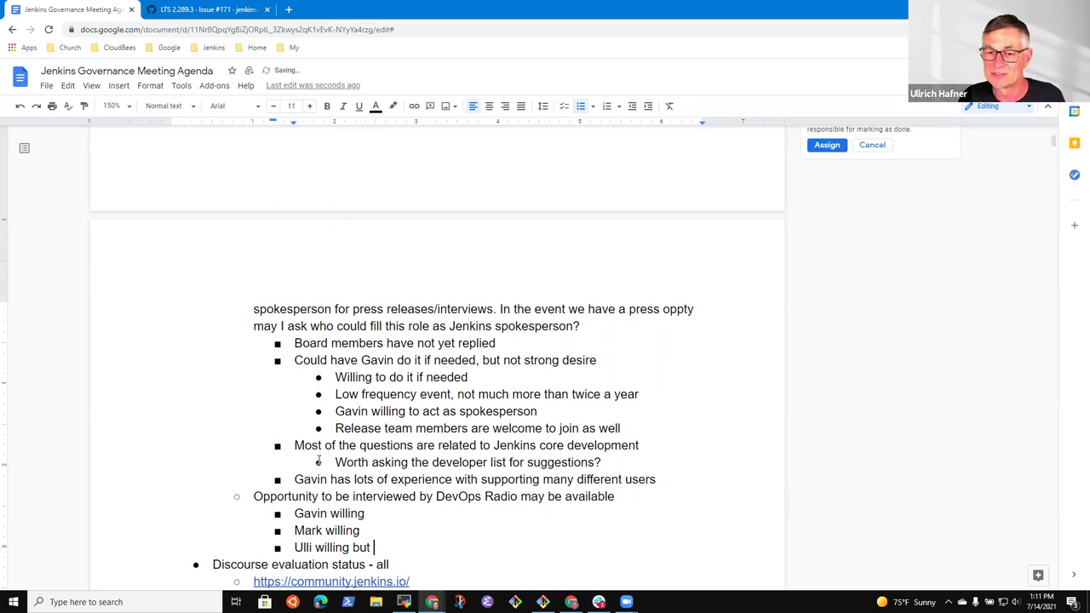
pyautogui.write('is mostly ')
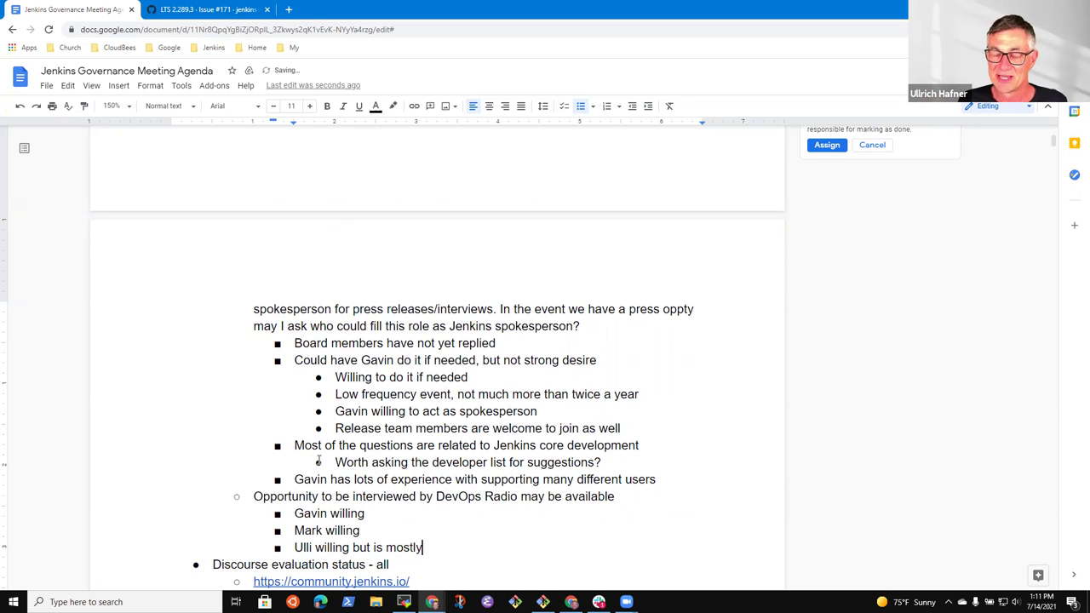
pyautogui.write('focused on')
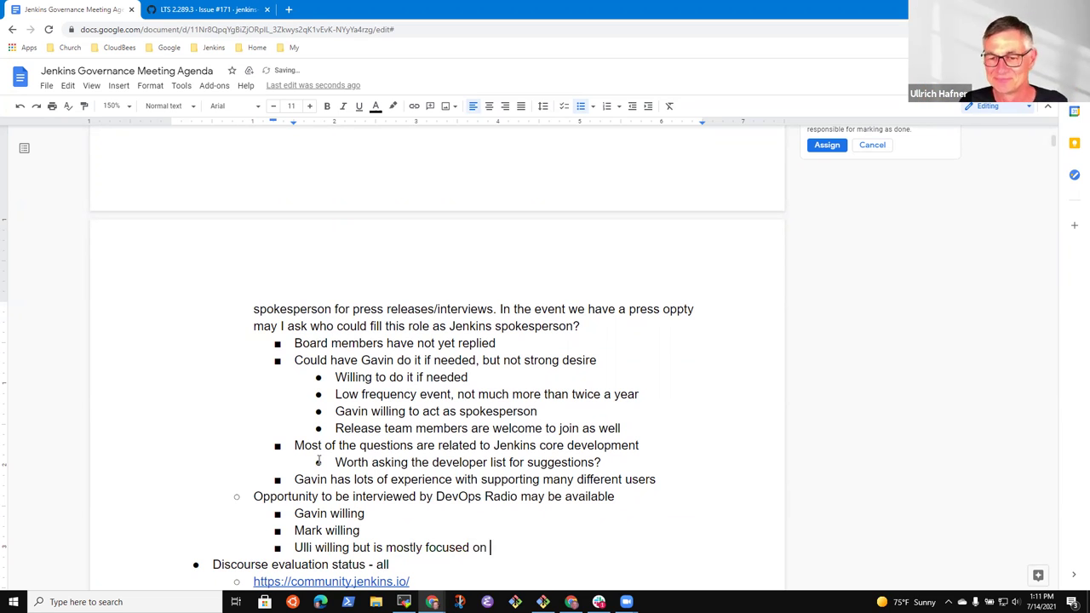
pyautogui.write(' plugins ')
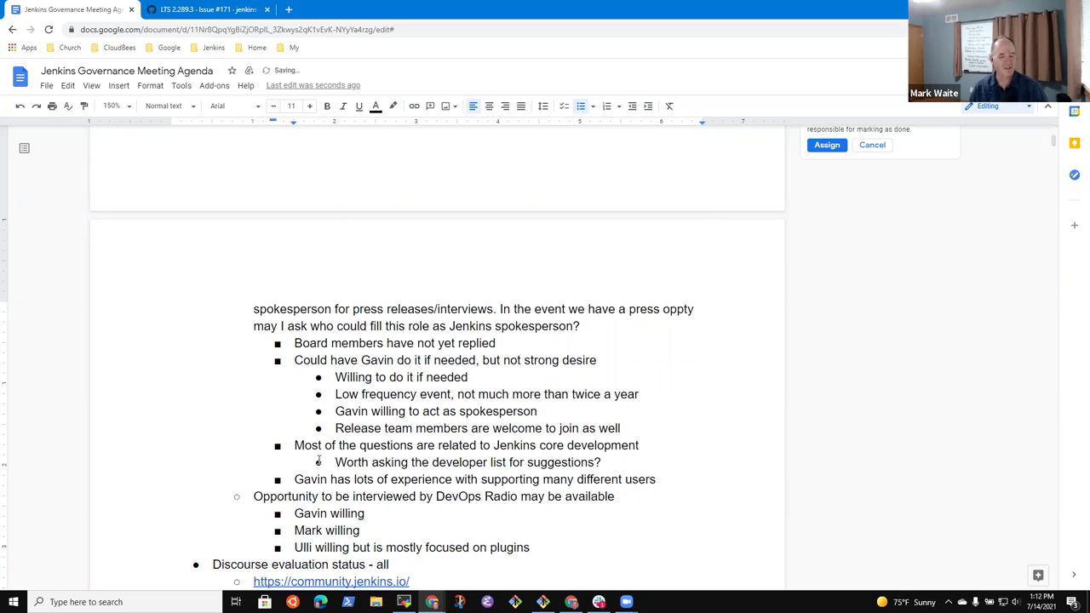
pyautogui.write('and ')
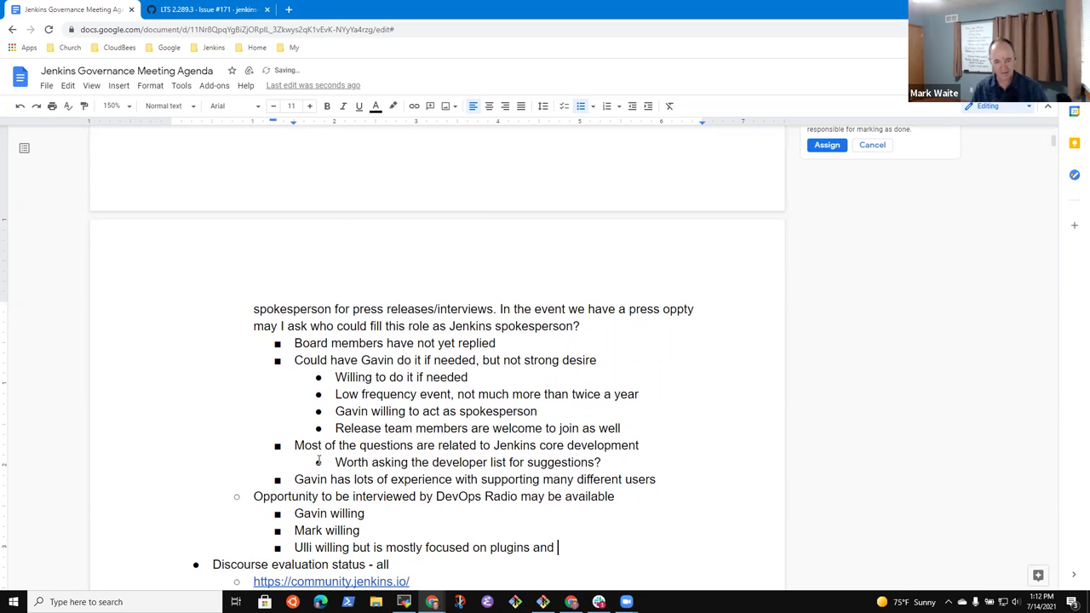
pyautogui.write('experei')
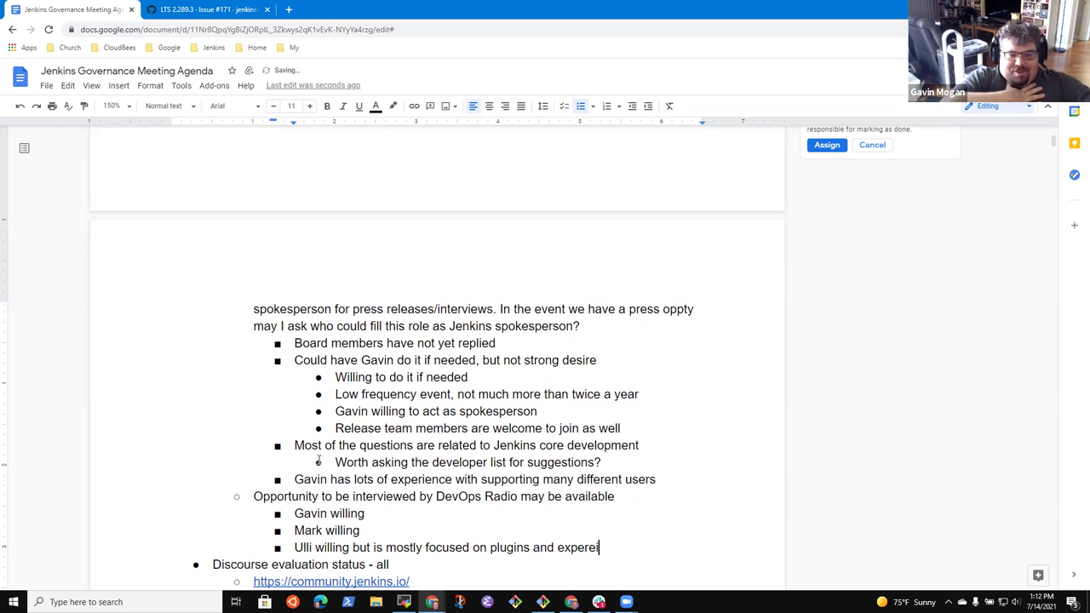
pyautogui.press('BackSpace')
pyautogui.press('BackSpace')
pyautogui.write('ience imrpv')
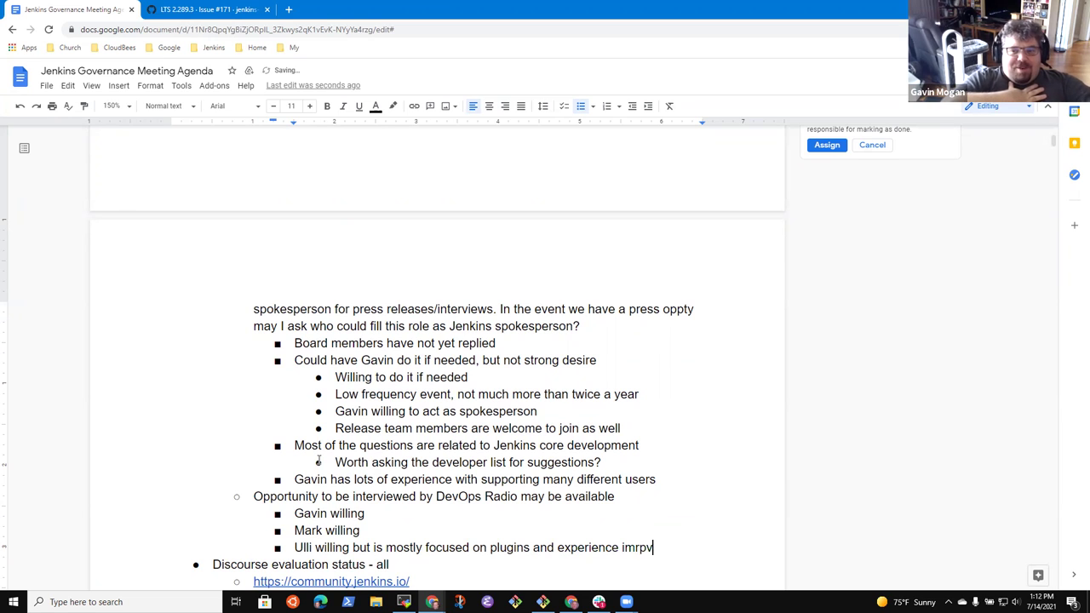
pyautogui.press('BackSpace')
pyautogui.press('BackSpace')
pyautogui.press('BackSpace')
pyautogui.write('provement')
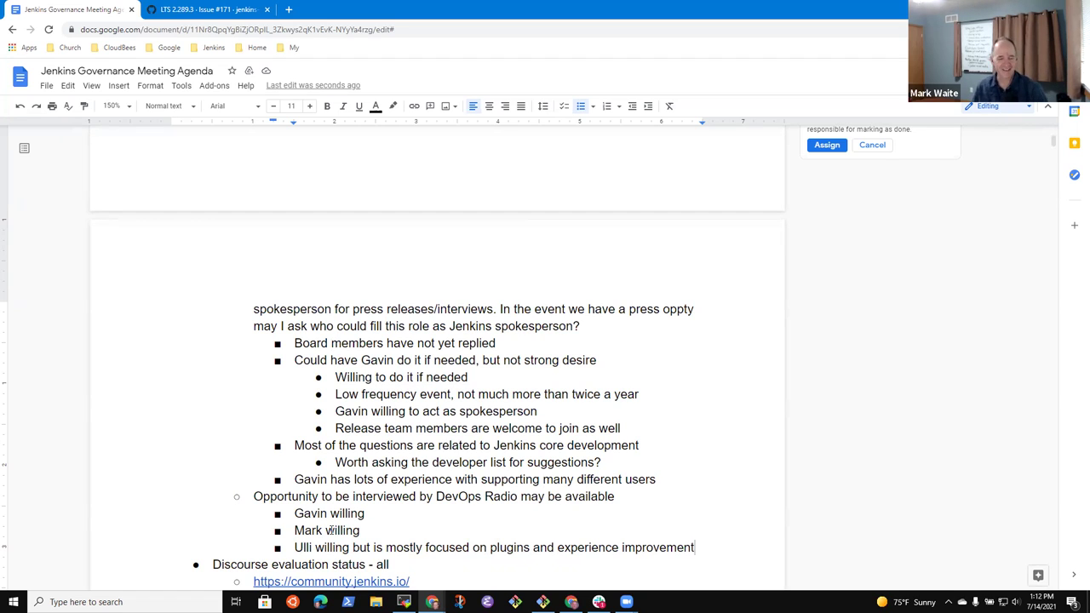
pyautogui.press('Up')
pyautogui.press('Up')
pyautogui.press('Up')
pyautogui.press('Up')
pyautogui.press('Home')
pyautogui.press('Down')
pyautogui.press('Down')
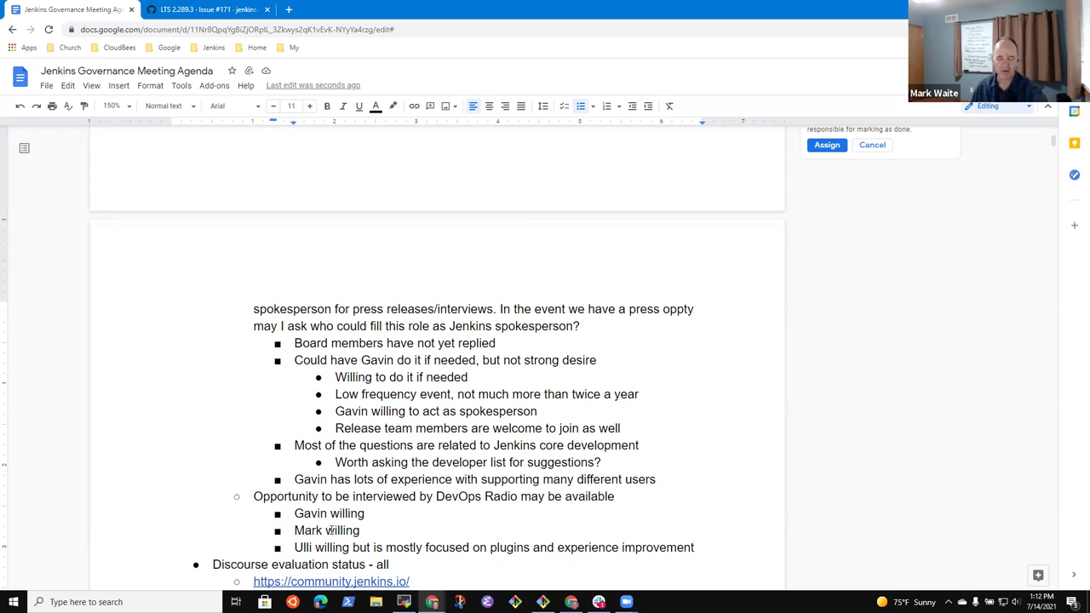
pyautogui.press('End')
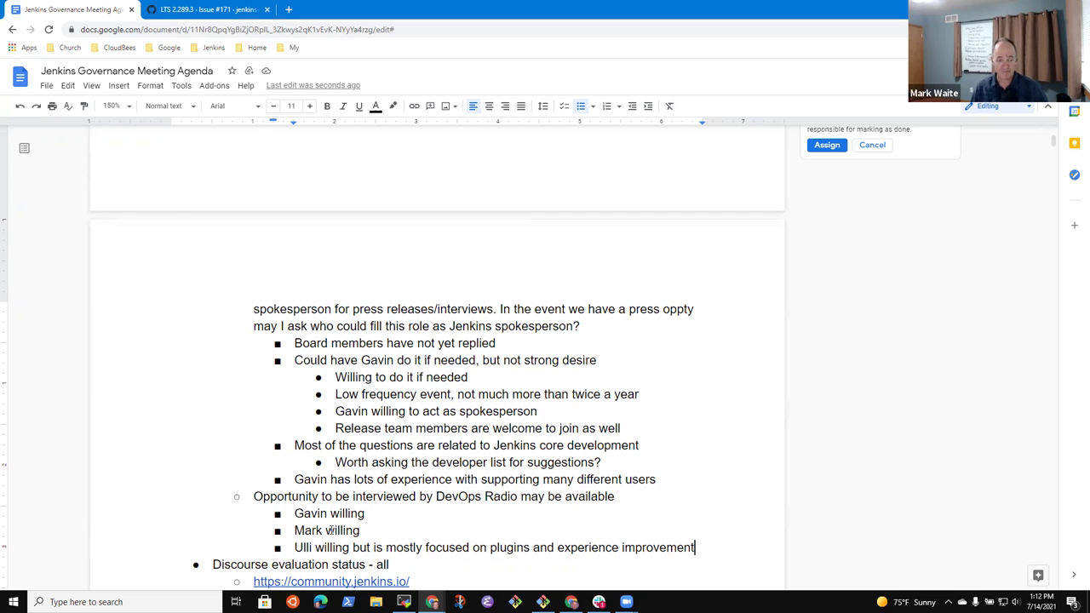
pyautogui.press('Up')
pyautogui.press('Up')
pyautogui.press('Up')
pyautogui.press('Up')
# Bold the spokesperson-volunteer line and write a 'Decided' comment on it
pyautogui.hotkey('shift', 'End')
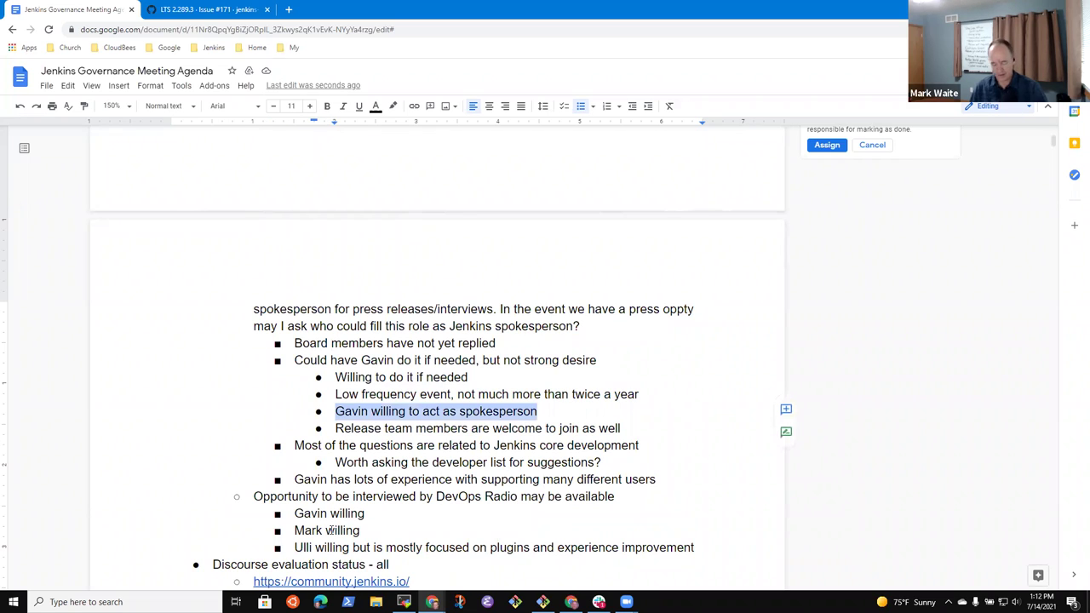
pyautogui.hotkey('ctrl', 'b')
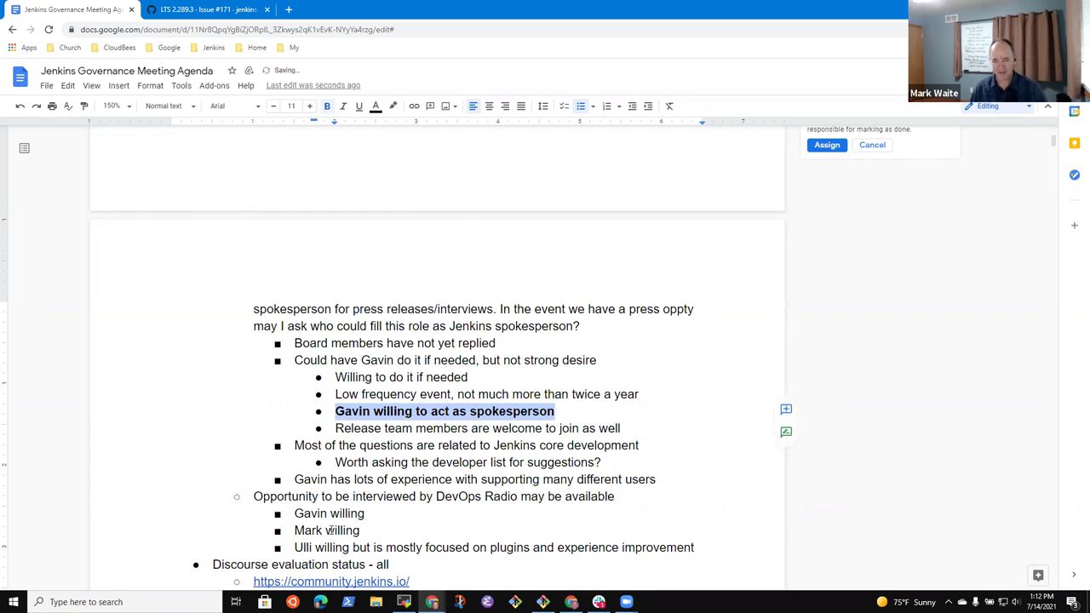
pyautogui.click(785, 409)
pyautogui.write('Decided')
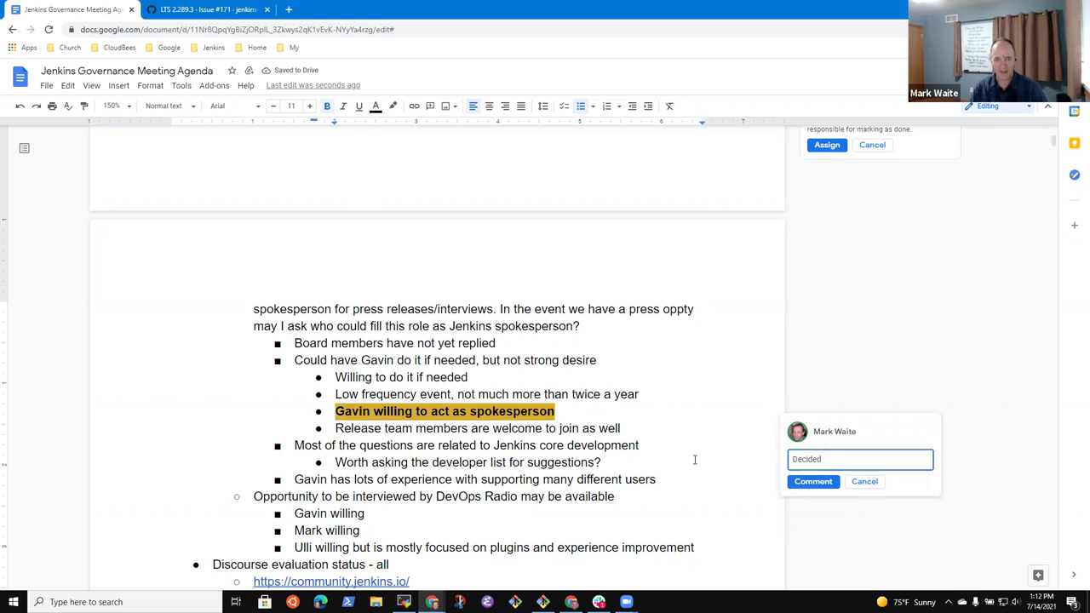
# Add a non-bold '+1' sub-bullet naming the three supporters, and post the comment
pyautogui.click(584, 412)
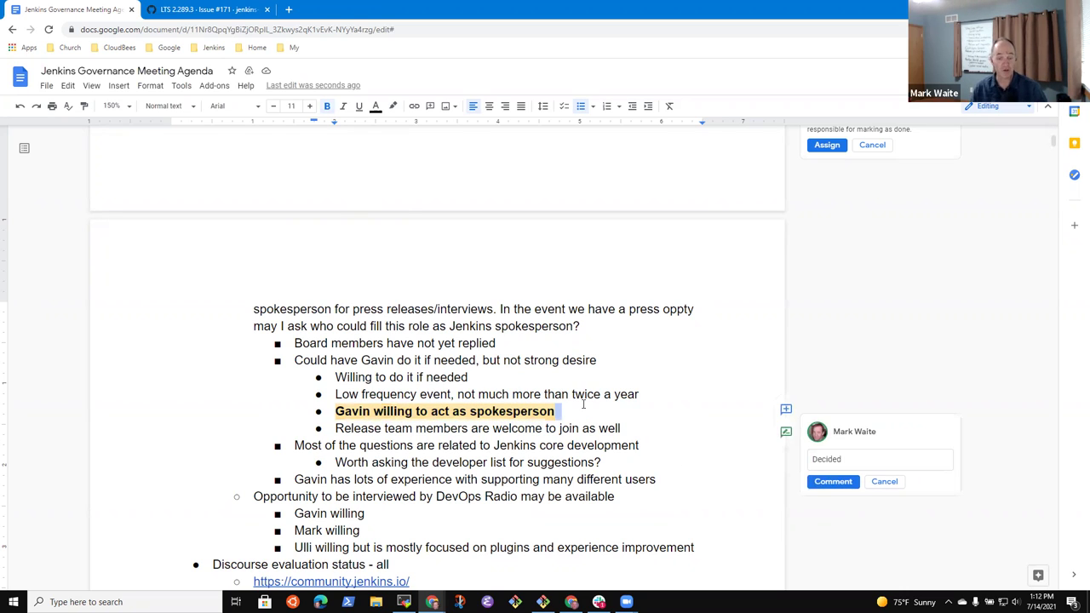
pyautogui.press('Return')
pyautogui.press('Tab')
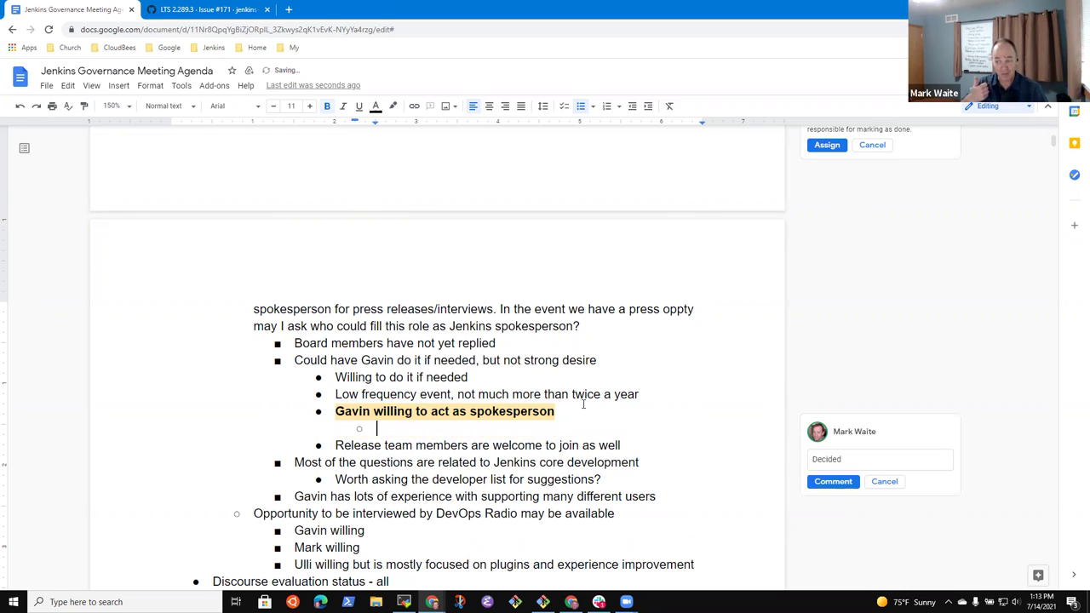
pyautogui.write('+1 - Mark, Ulli, Gav')
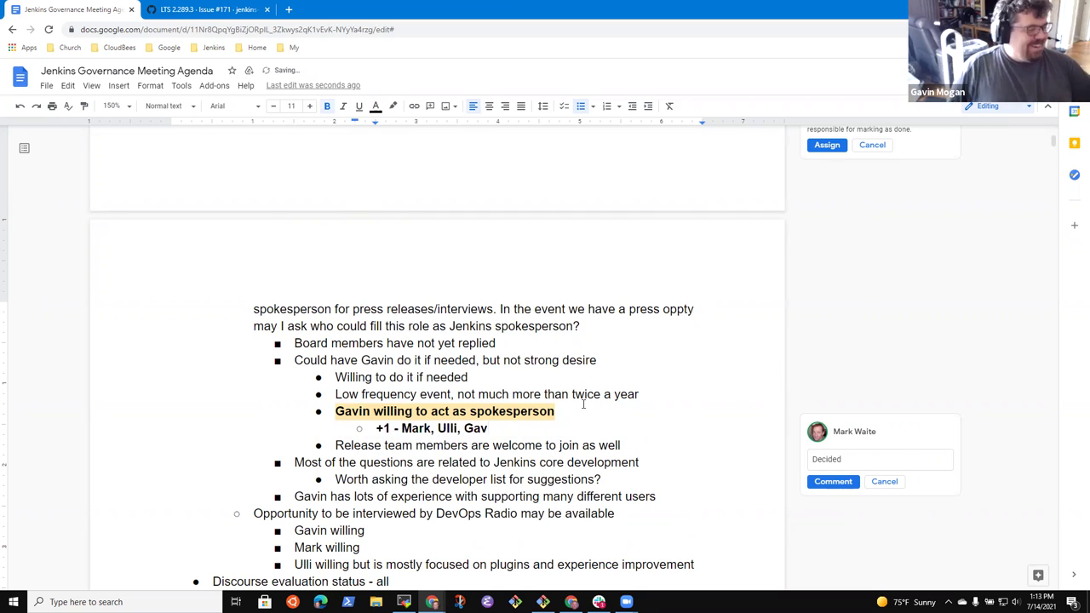
pyautogui.write('in')
pyautogui.hotkey('shift', 'Home')
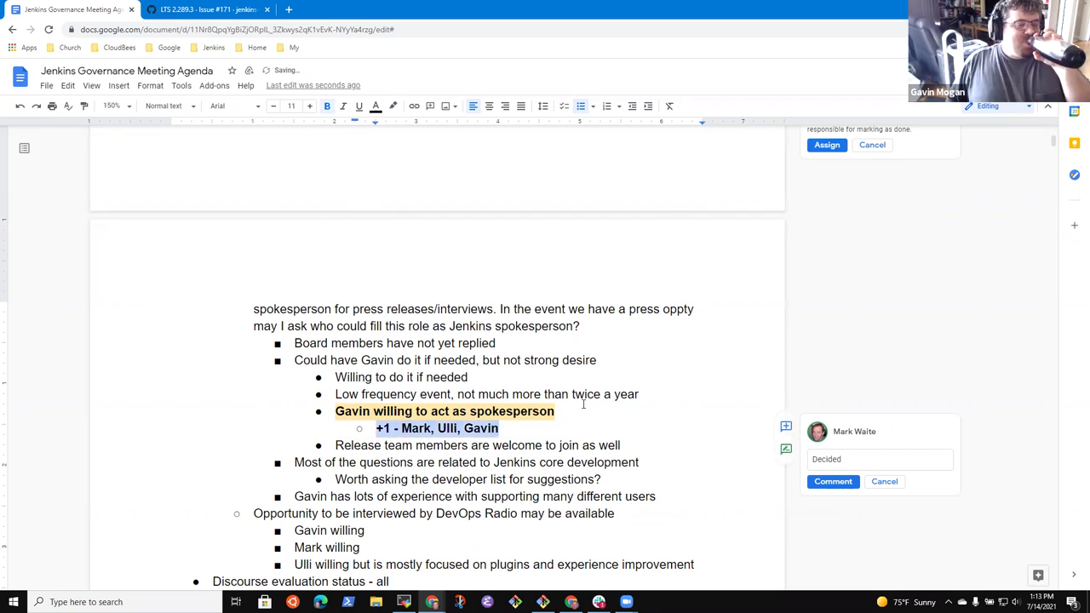
pyautogui.hotkey('ctrl', 'b')
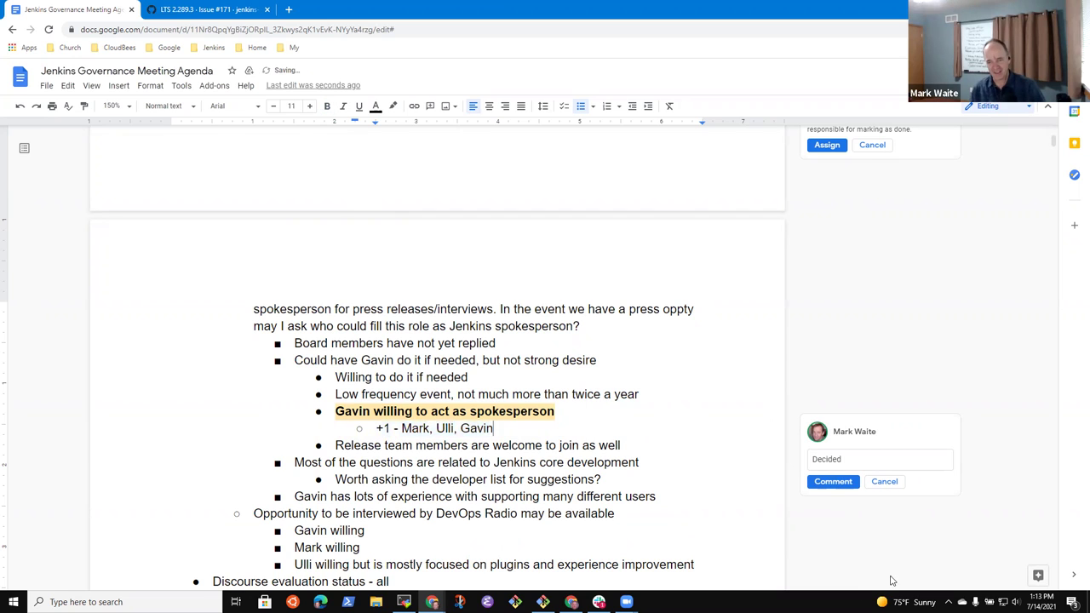
pyautogui.click(805, 482)
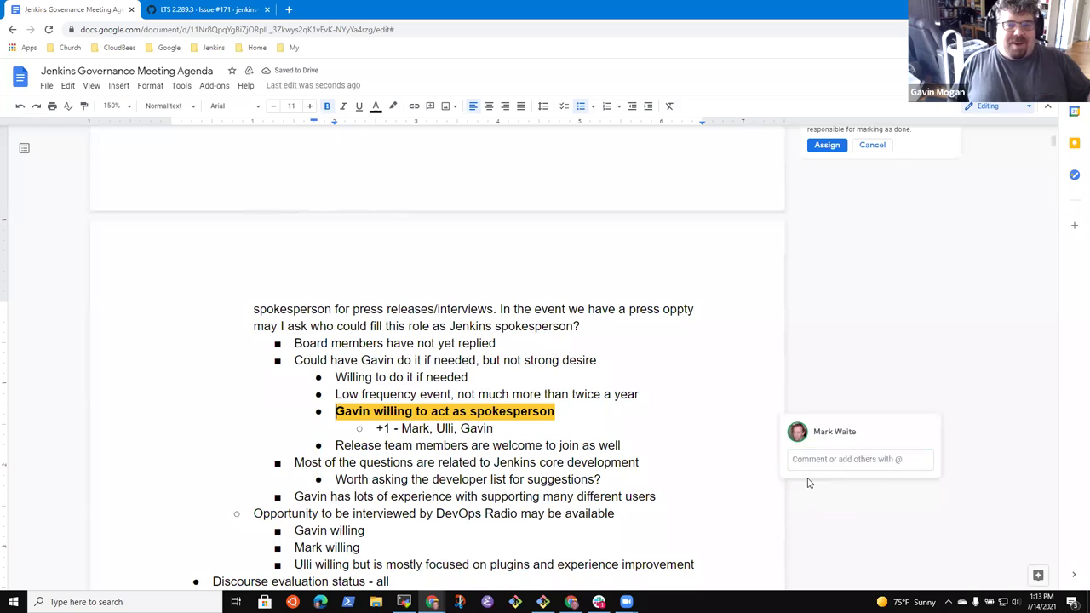
# Move down to the Discourse evaluation status item and select its line
pyautogui.click(506, 430)
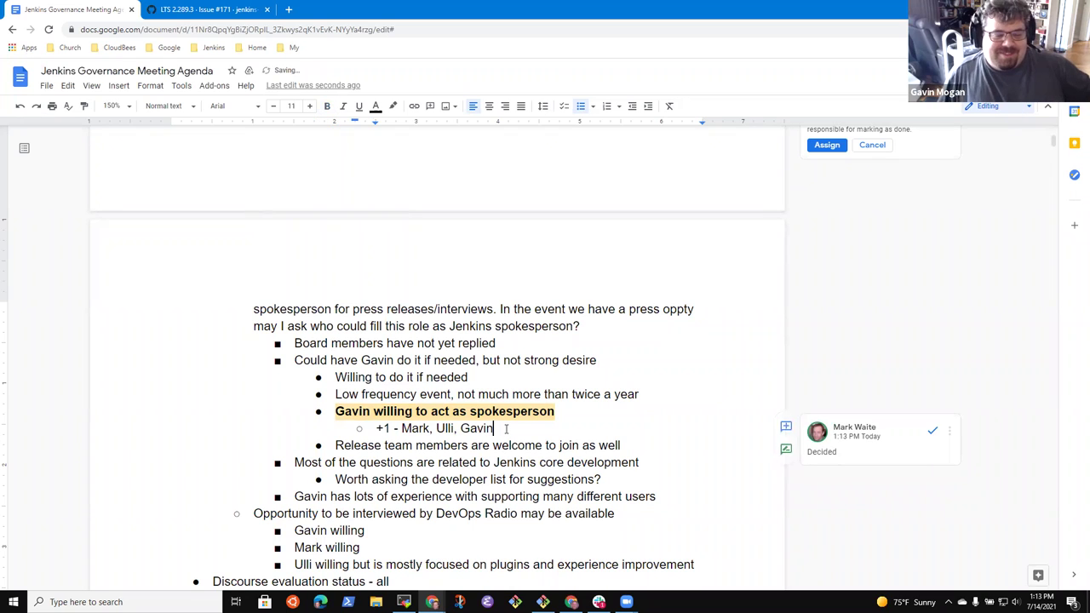
pyautogui.hotkey('ctrl', 'Left')
pyautogui.hotkey('ctrl', 'Left')
pyautogui.hotkey('ctrl', 'Left')
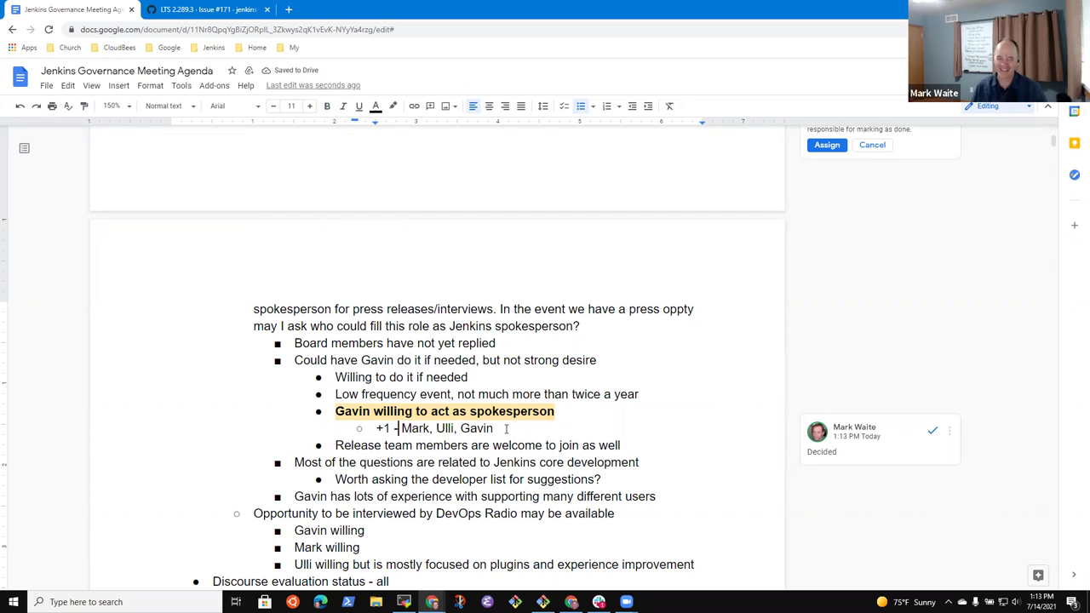
pyautogui.press('Right')
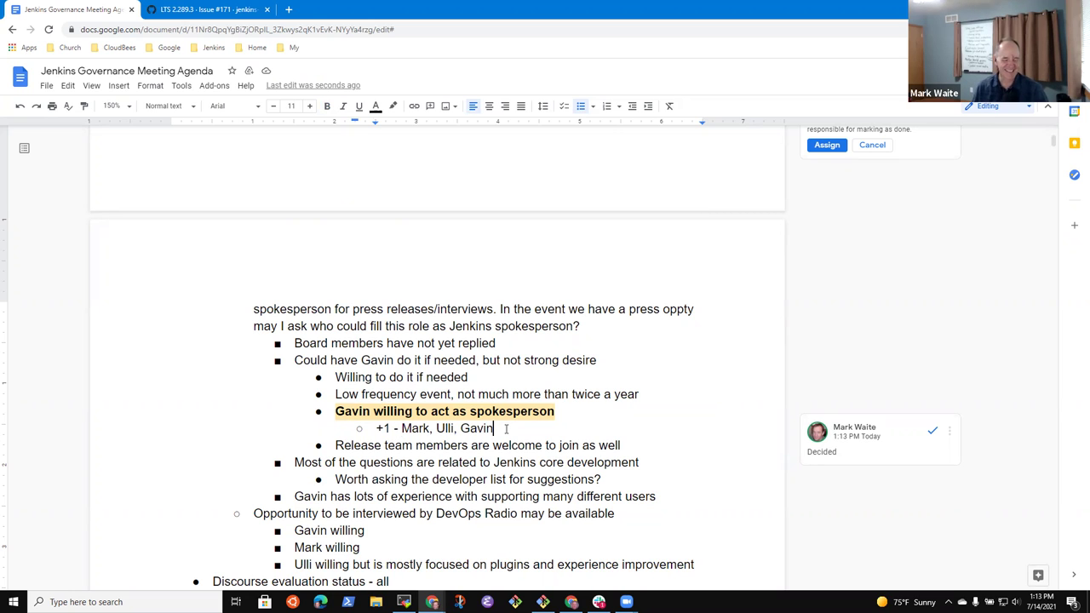
pyautogui.click(505, 428)
pyautogui.scroll(-2, 506, 428)
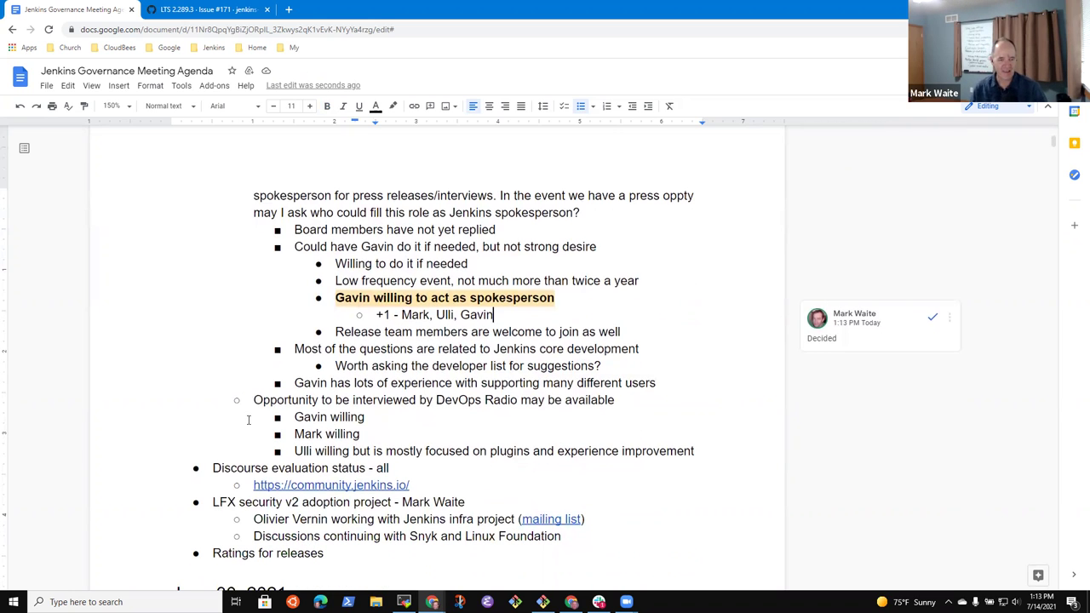
pyautogui.click(430, 450)
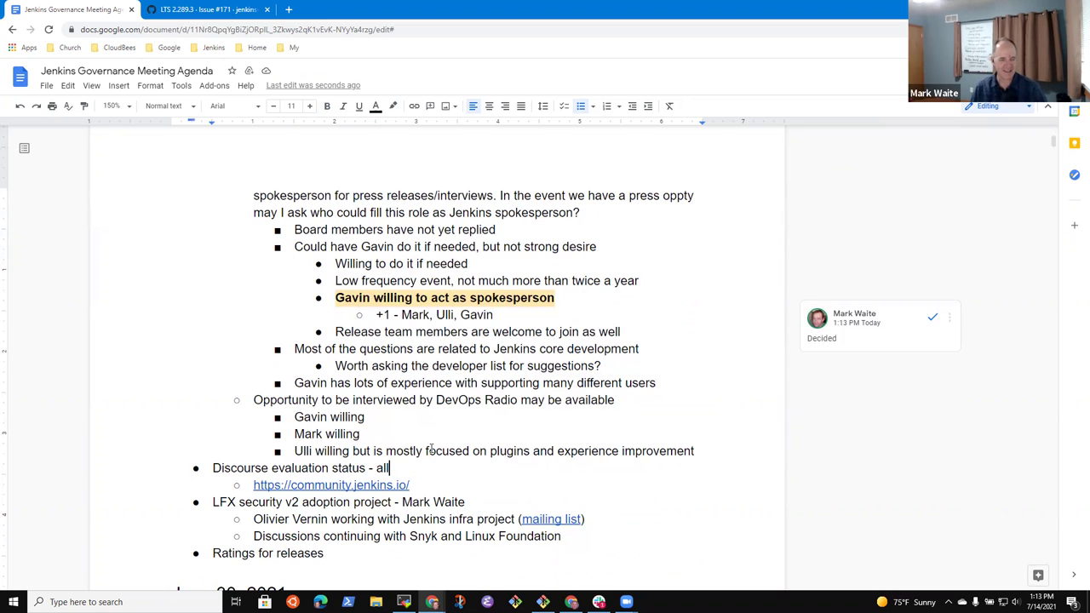
pyautogui.hotkey('shift', 'End')
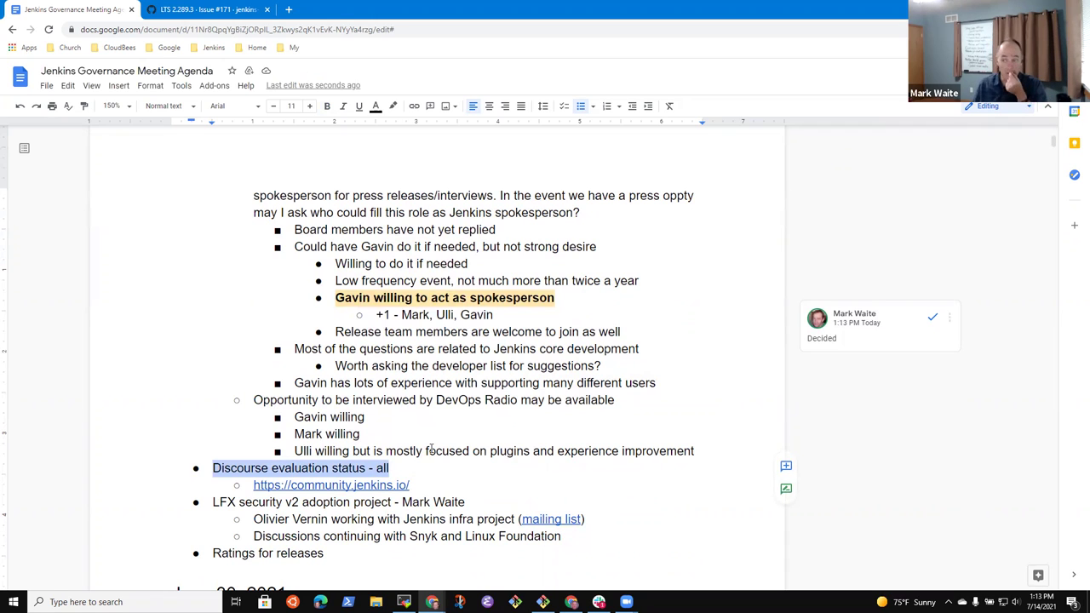
pyautogui.click(431, 449)
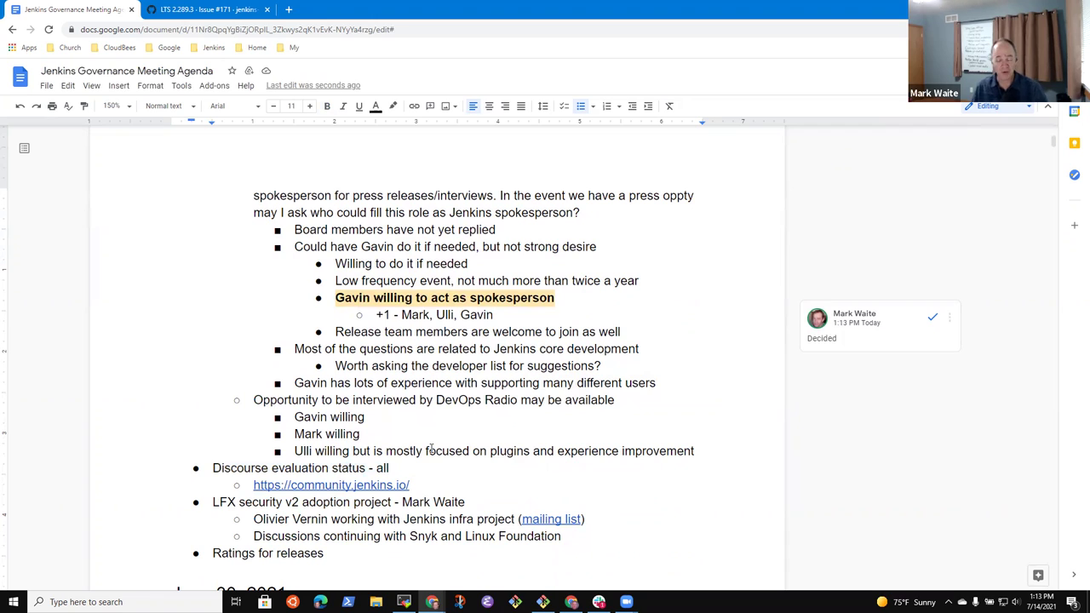
pyautogui.press('Home')
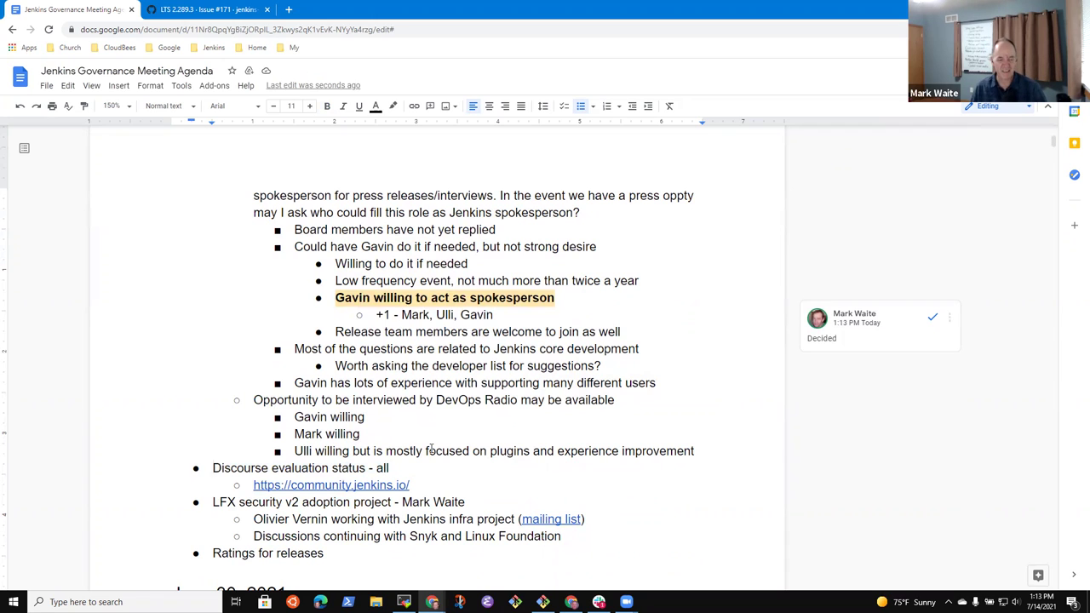
pyautogui.press('Home')
pyautogui.hotkey('shift', 'End')
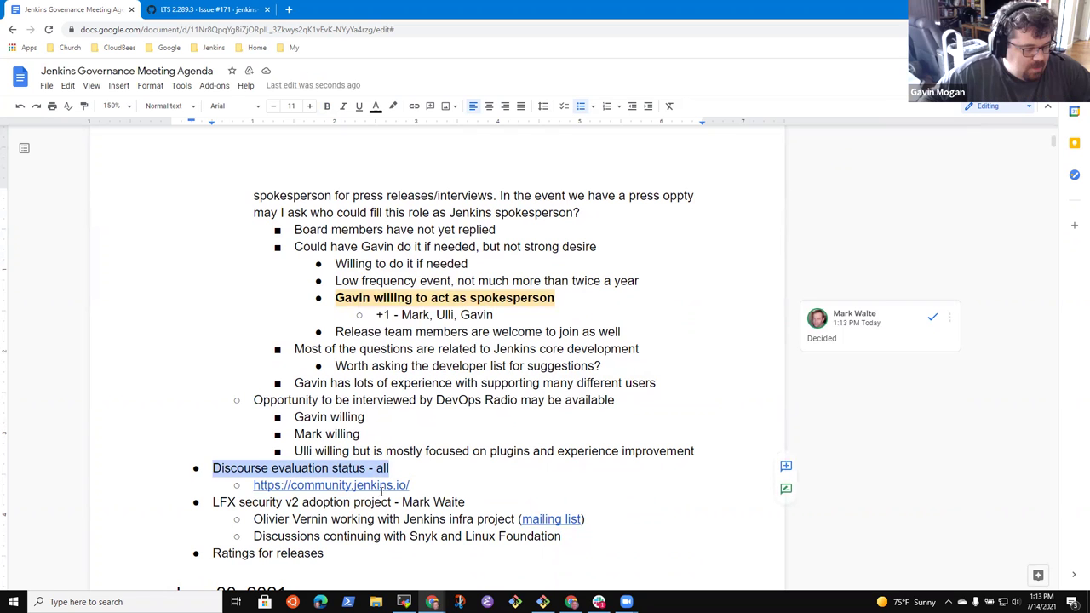
# Under Discourse, note that a colleague's insights are desired and another mailing-list email is being drafted
pyautogui.click(443, 465)
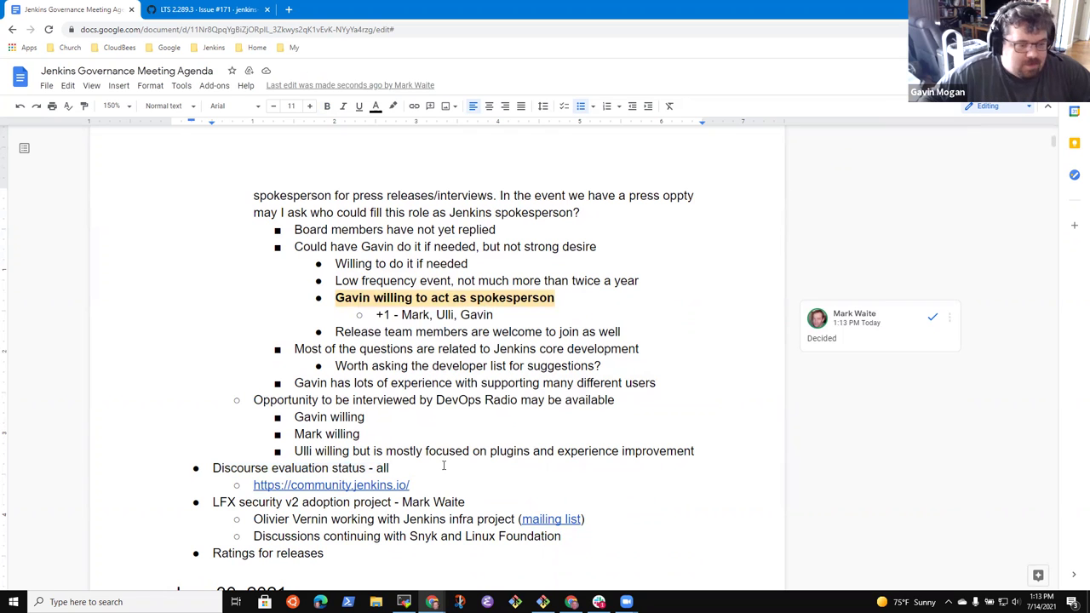
pyautogui.press('Return')
pyautogui.press('Tab')
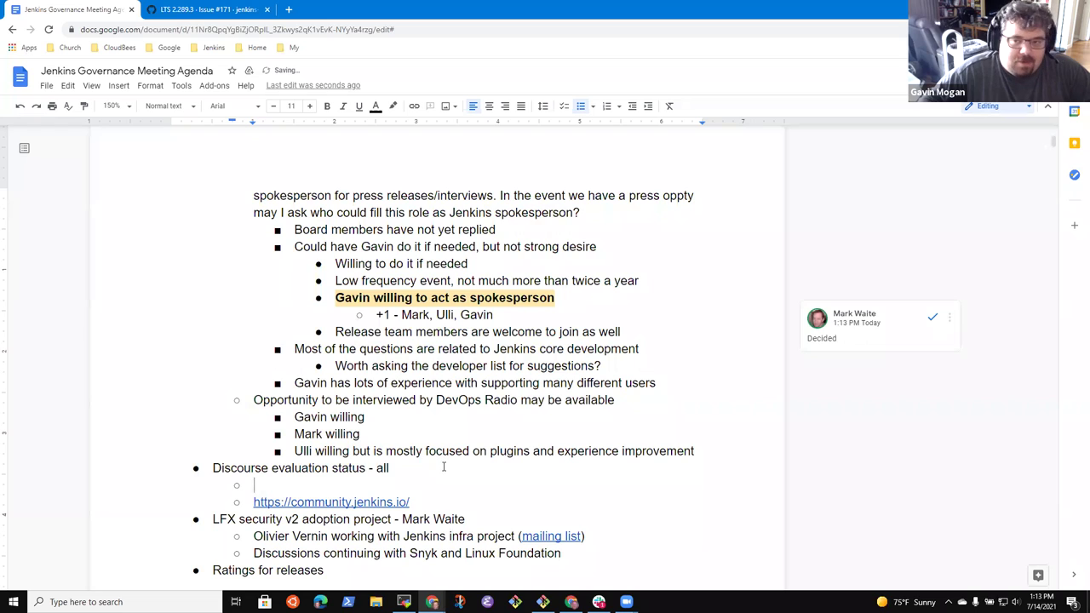
pyautogui.write('Olivier Vern')
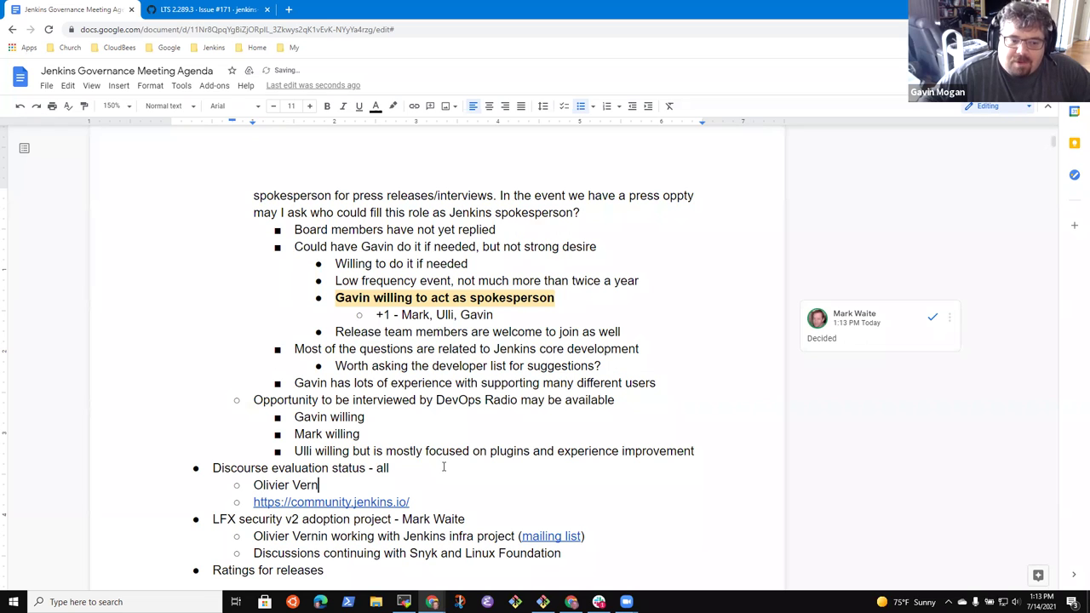
pyautogui.write('in inputs and i')
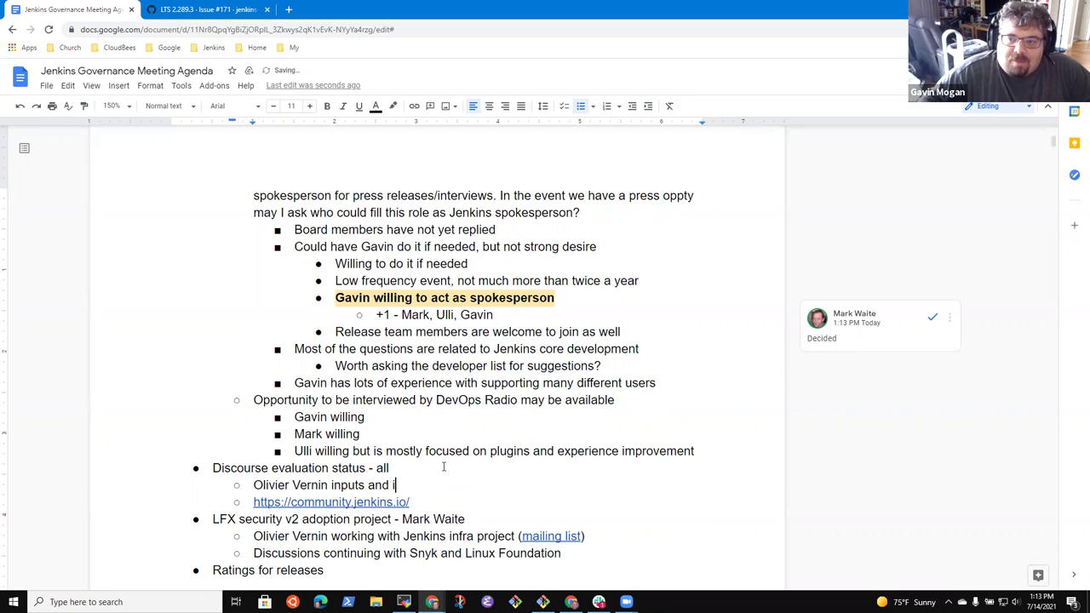
pyautogui.write('nsights ')
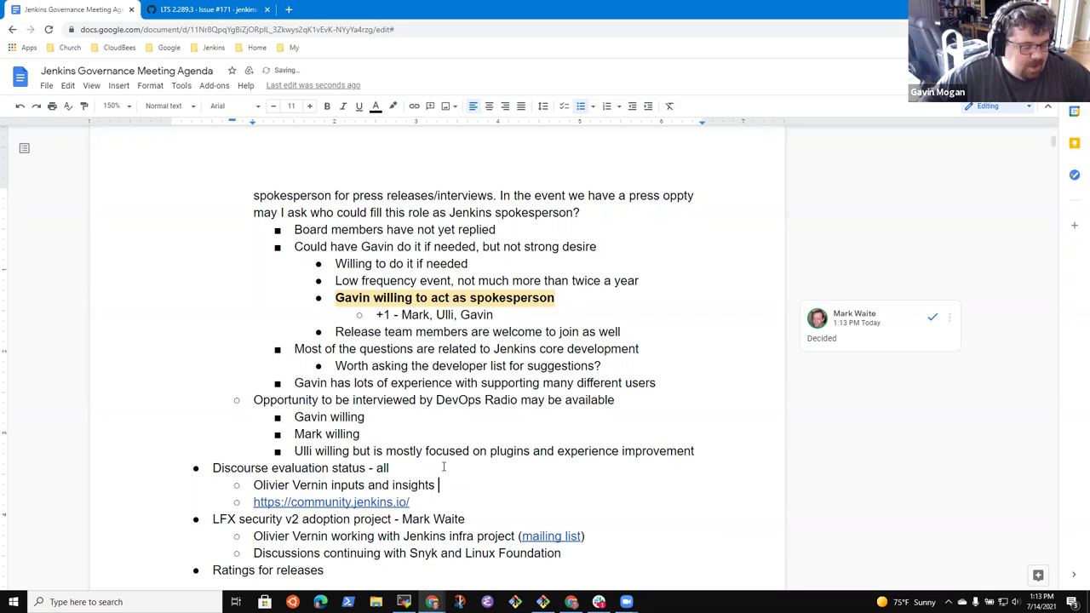
pyautogui.write('desired')
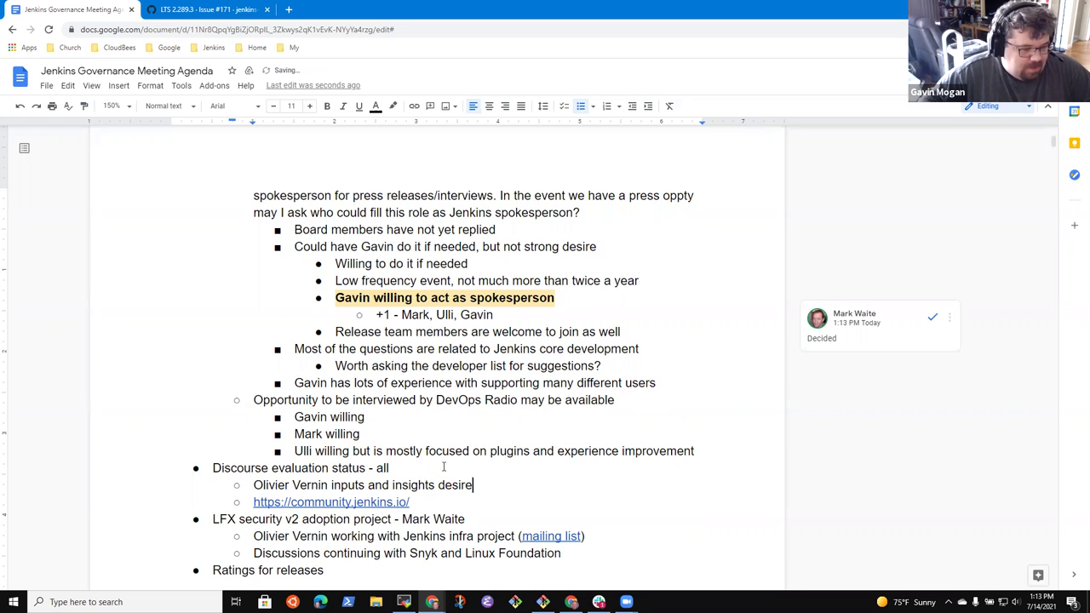
pyautogui.press('Return')
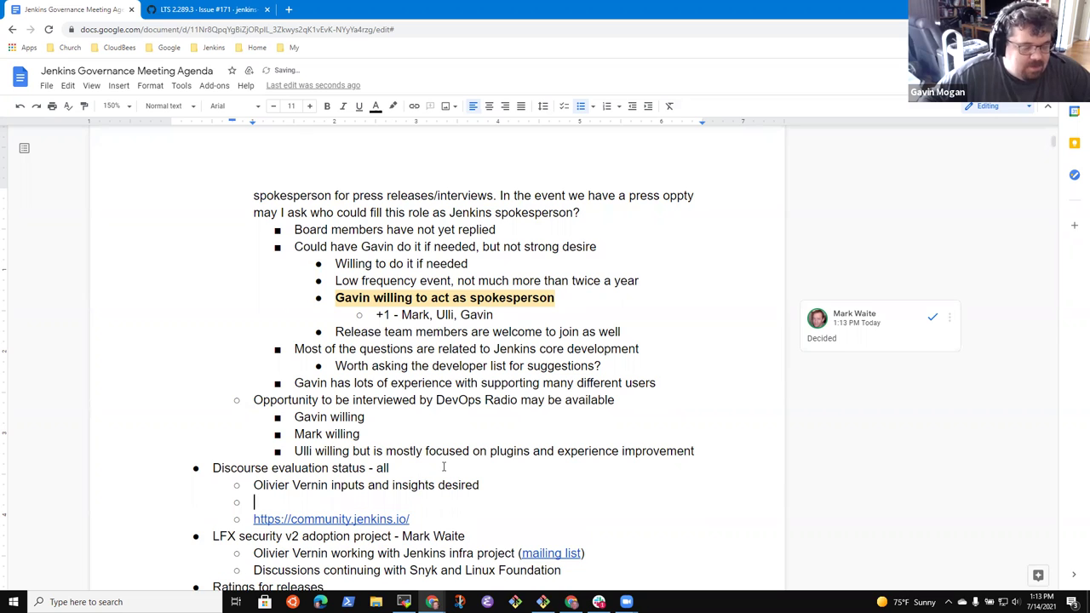
pyautogui.write('Gavin ')
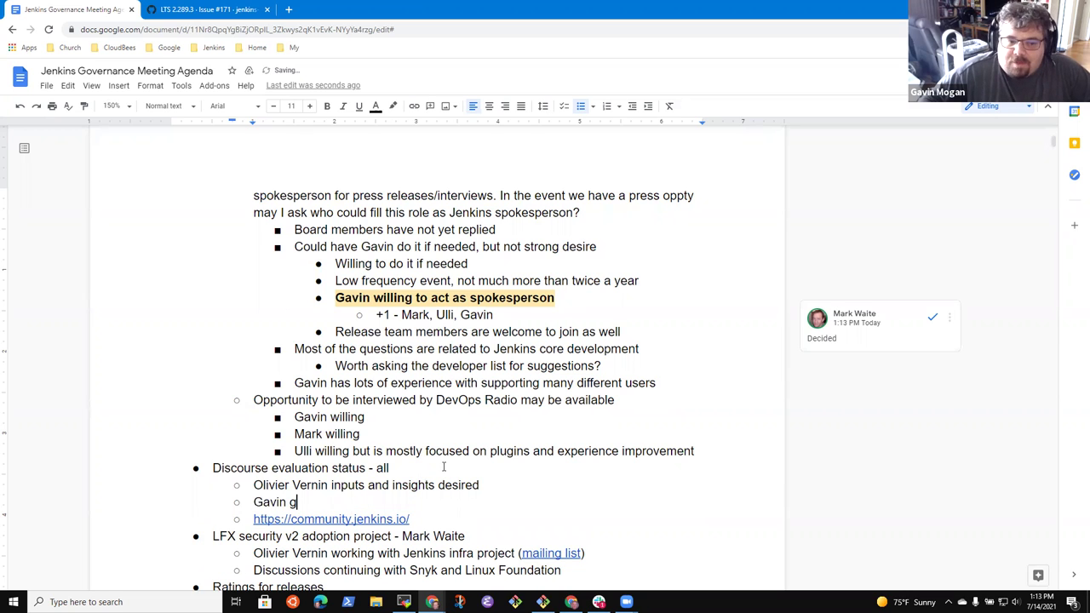
pyautogui.write('drafting another email to the mailing list seeking additional content')
# Add the deeper note 'May have too many of some categories, not enough of others'
pyautogui.press('Return')
pyautogui.press('Tab')
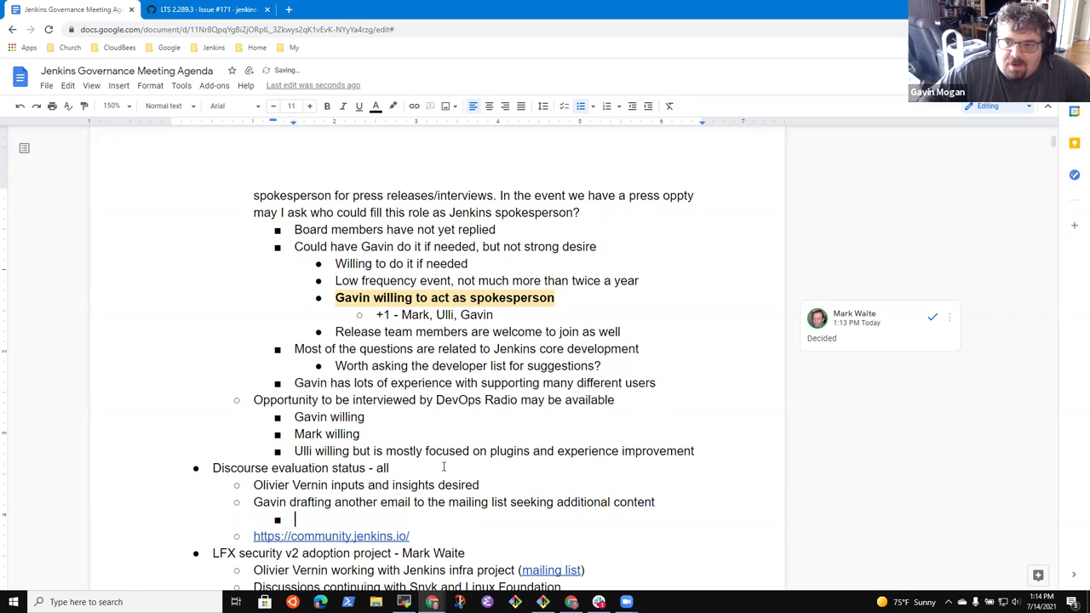
pyautogui.write('May ')
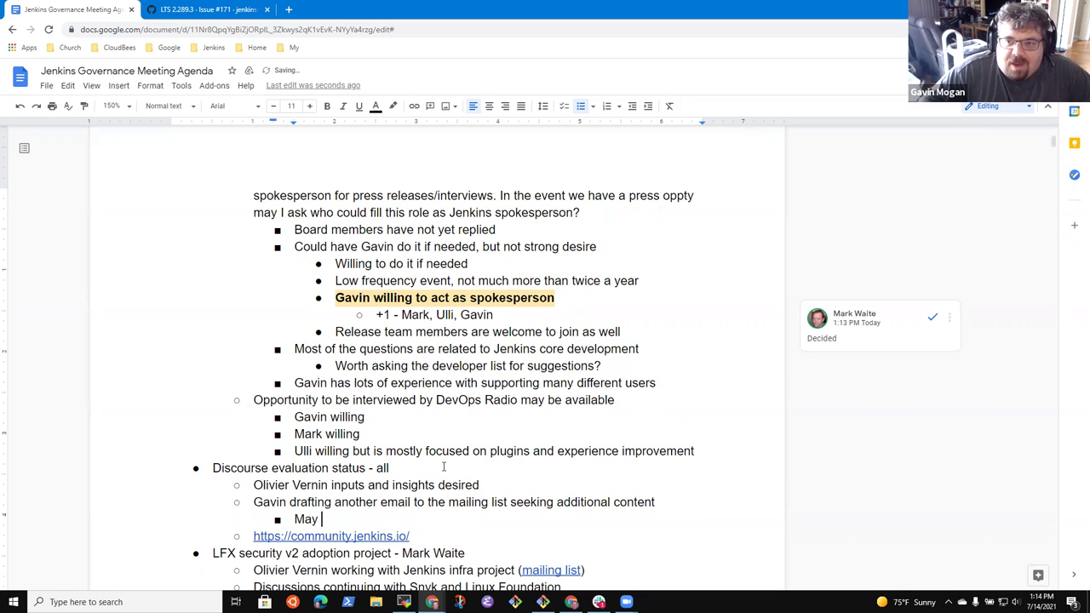
pyautogui.write('have too many')
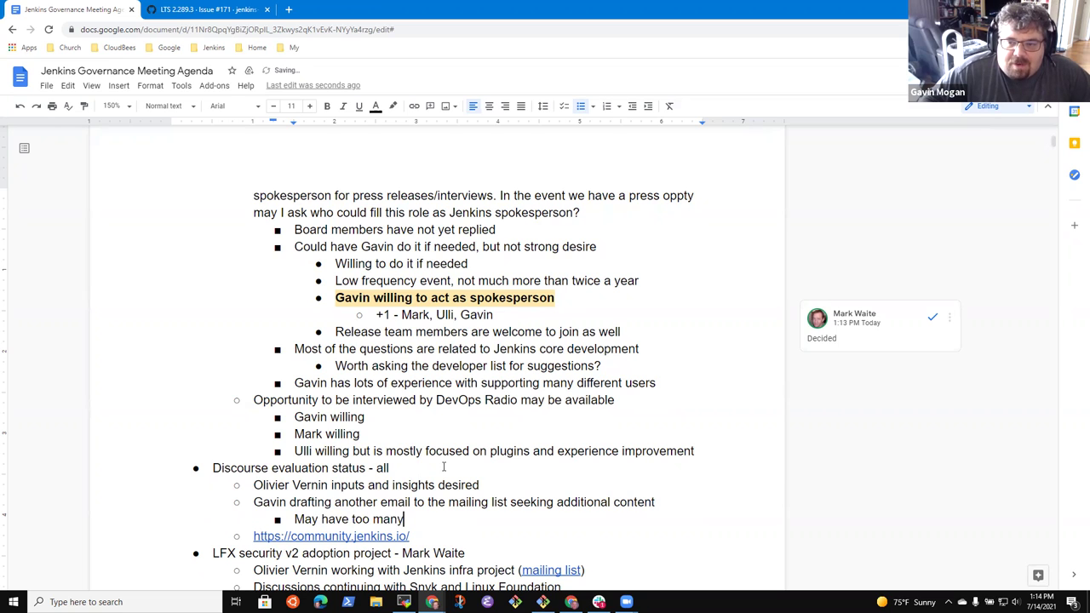
pyautogui.write(' of some cate')
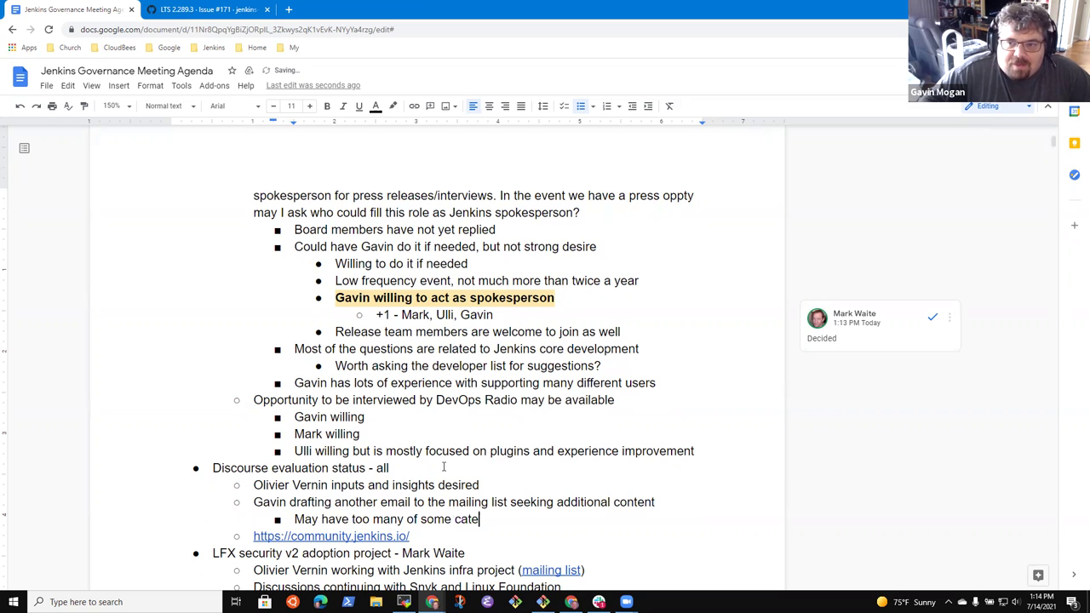
pyautogui.write('gories, not enough of ')
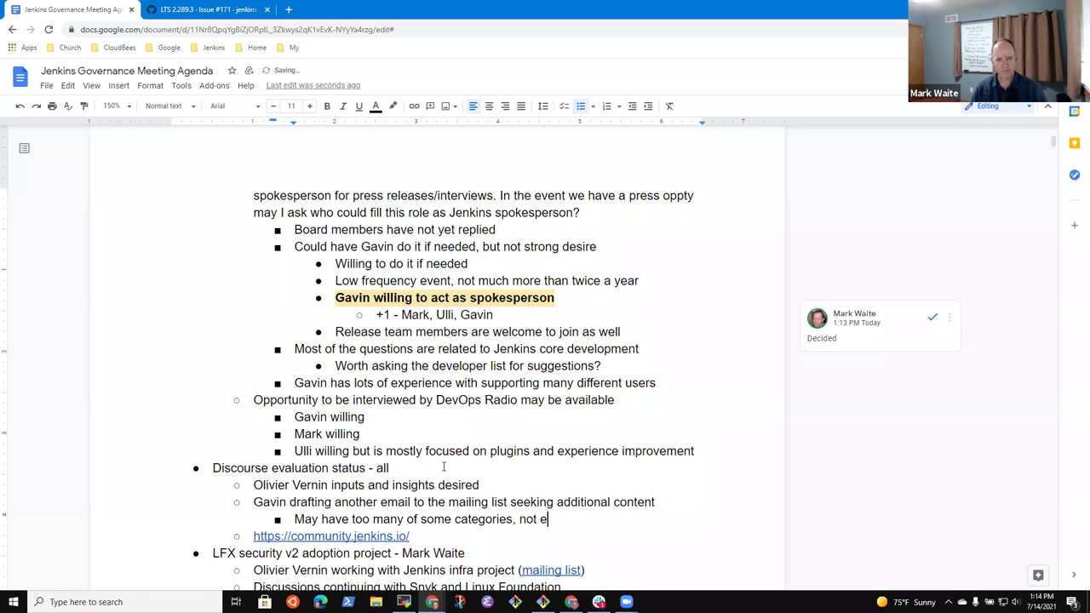
pyautogui.write('others')
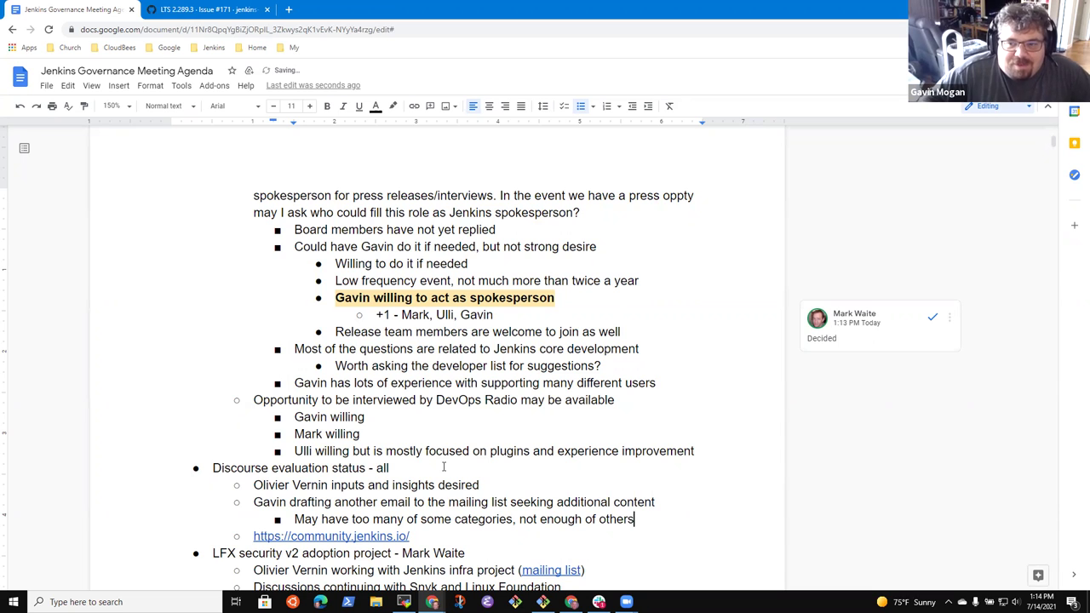
pyautogui.press('Return')
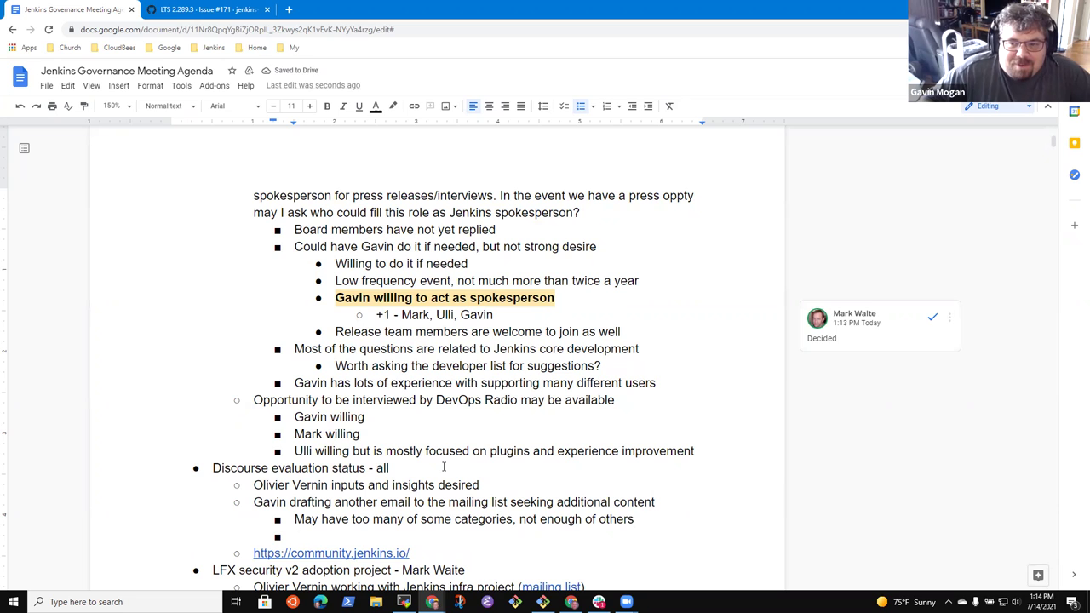
# Add 'Still in the creation and negotiation phase of categories' with an off-topic category sub-point
pyautogui.write('Still in the creat')
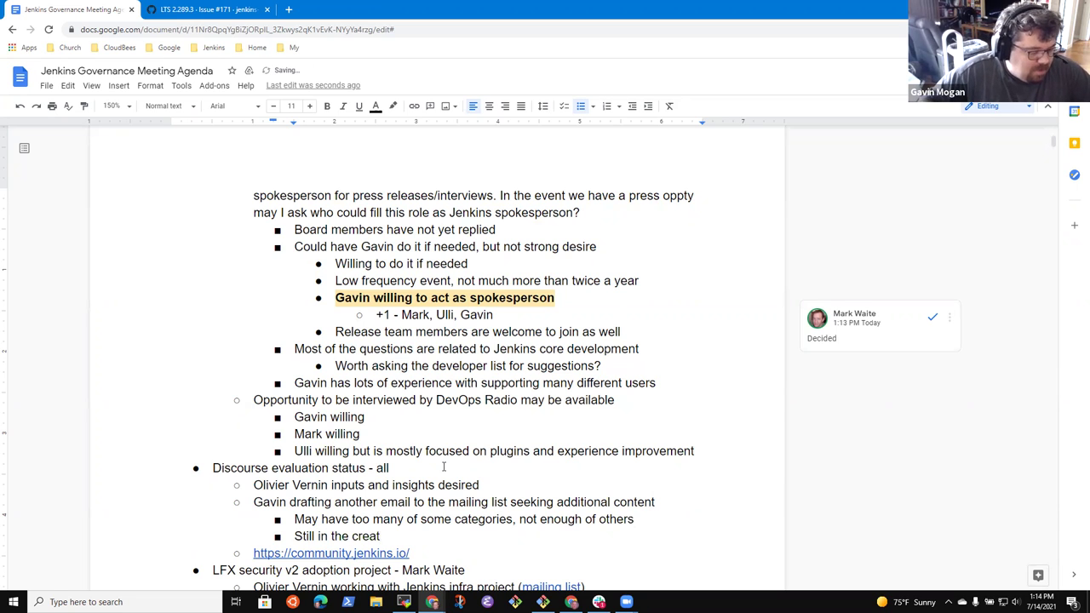
pyautogui.write('ion and ne')
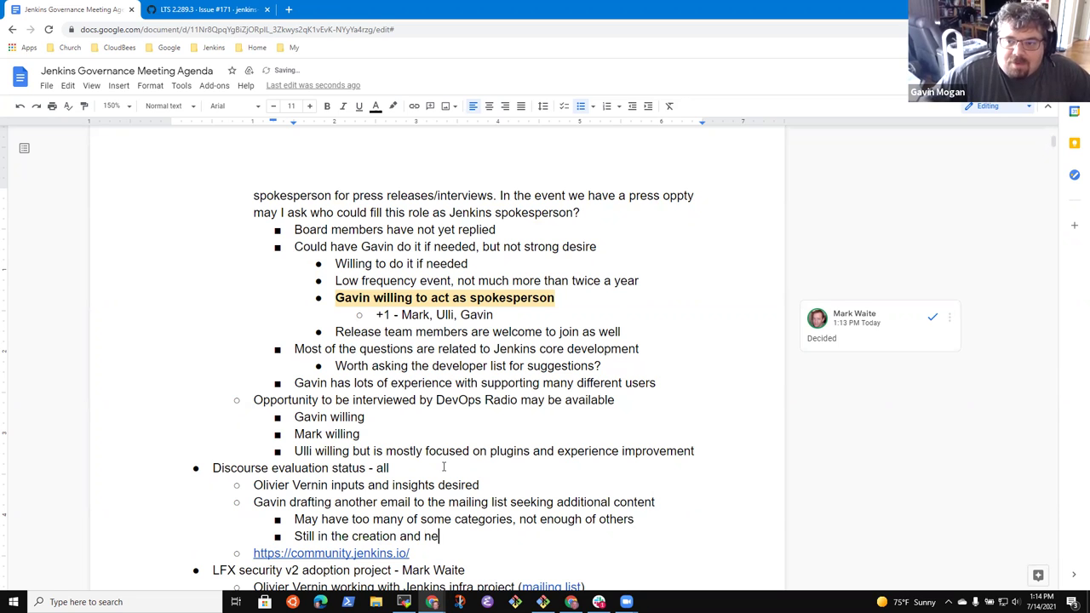
pyautogui.write('gotiation ')
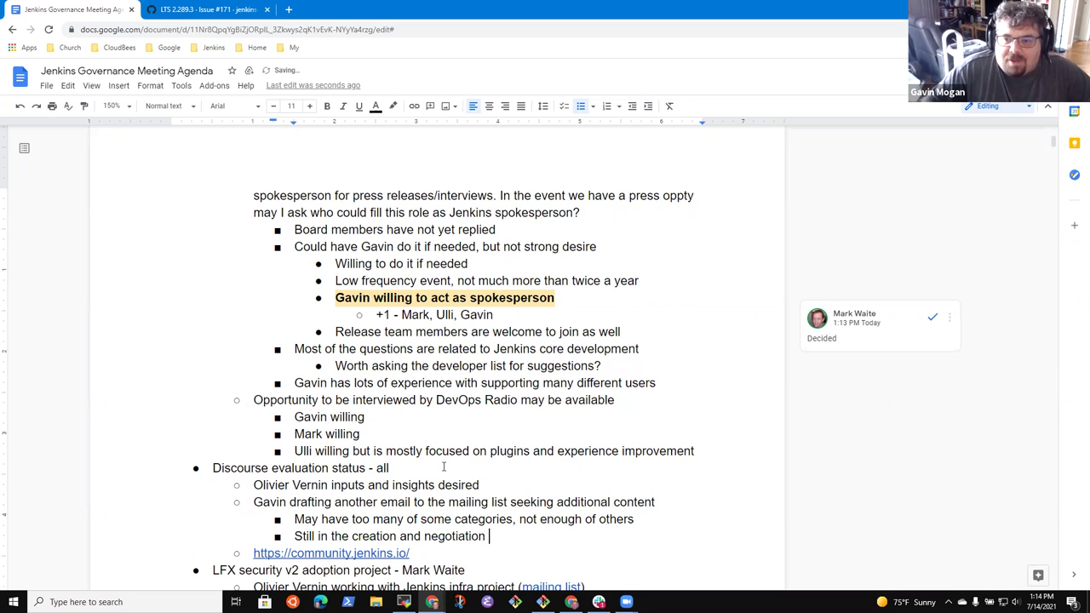
pyautogui.write('phase of ')
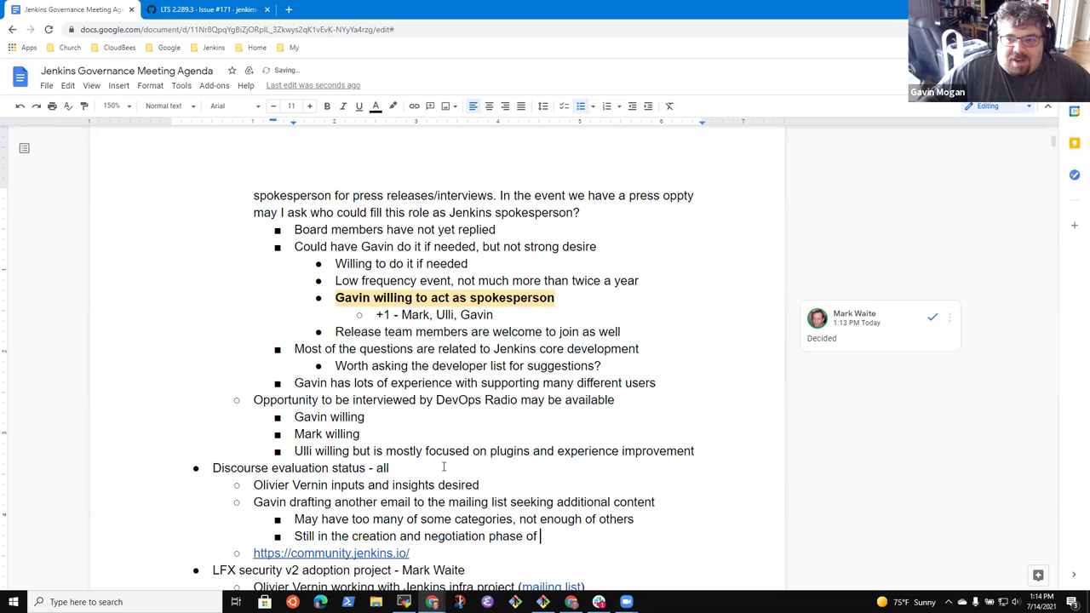
pyautogui.write('categories')
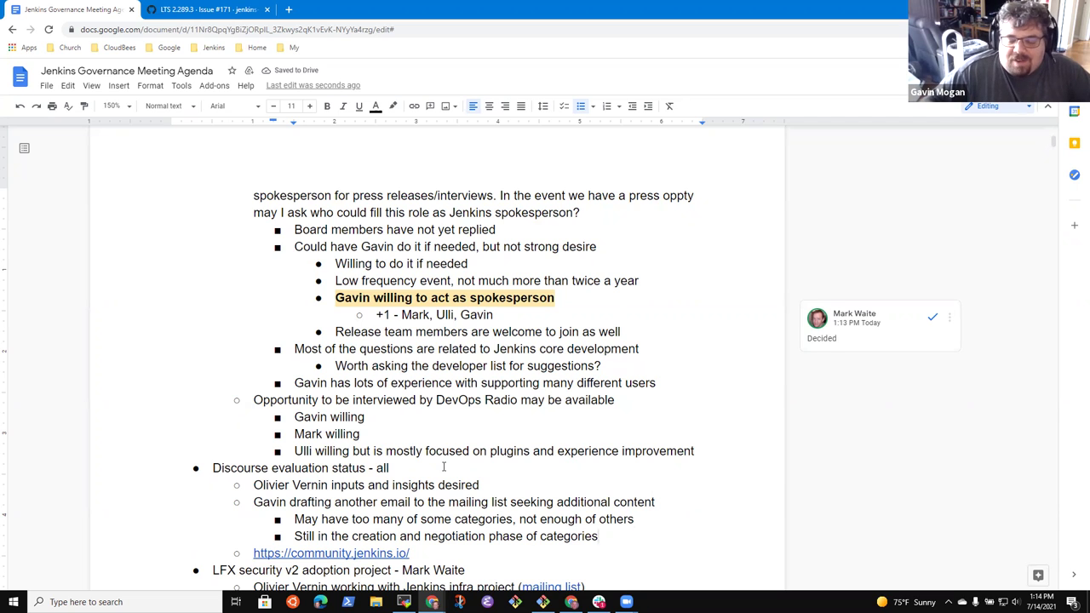
pyautogui.press('Return')
pyautogui.press('Tab')
pyautogui.write('Consdering')
pyautogui.press('BackSpace')
pyautogui.press('BackSpace')
pyautogui.press('BackSpace')
pyautogui.write('idering an "off-topic" ')
pyautogui.write('catgor')
pyautogui.press('BackSpace')
pyautogui.press('BackSpace')
pyautogui.press('BackSpace')
pyautogui.write('egory to encouragae')
pyautogui.press('BackSpace')
pyautogui.press('BackSpace')
pyautogui.press('BackSpace')
pyautogui.write('ge topics')
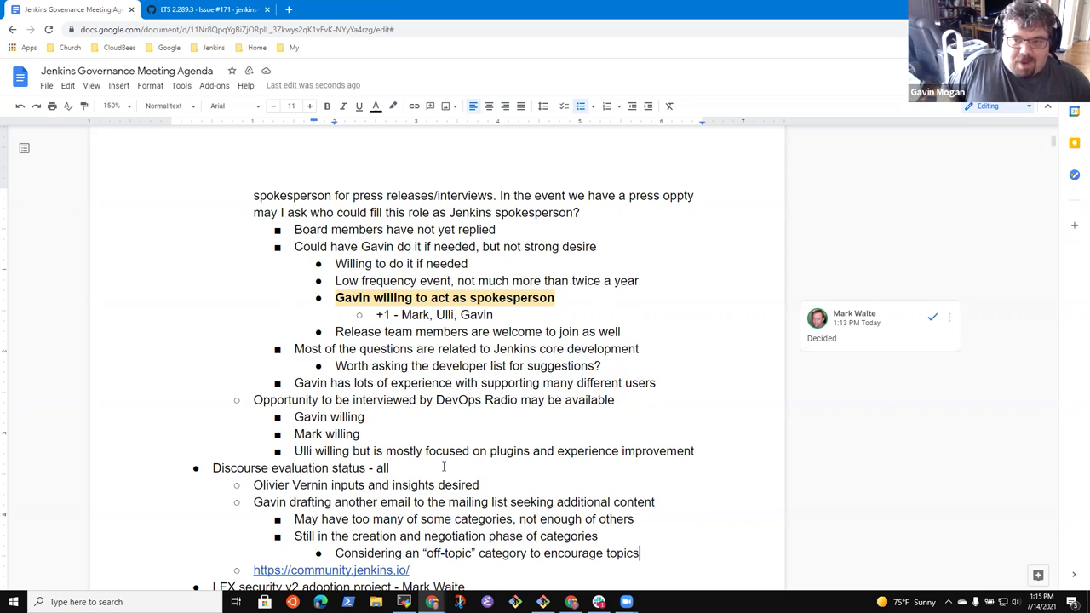
# Add an outdented bullet 'Continue promoting and discussing'
pyautogui.press('Return')
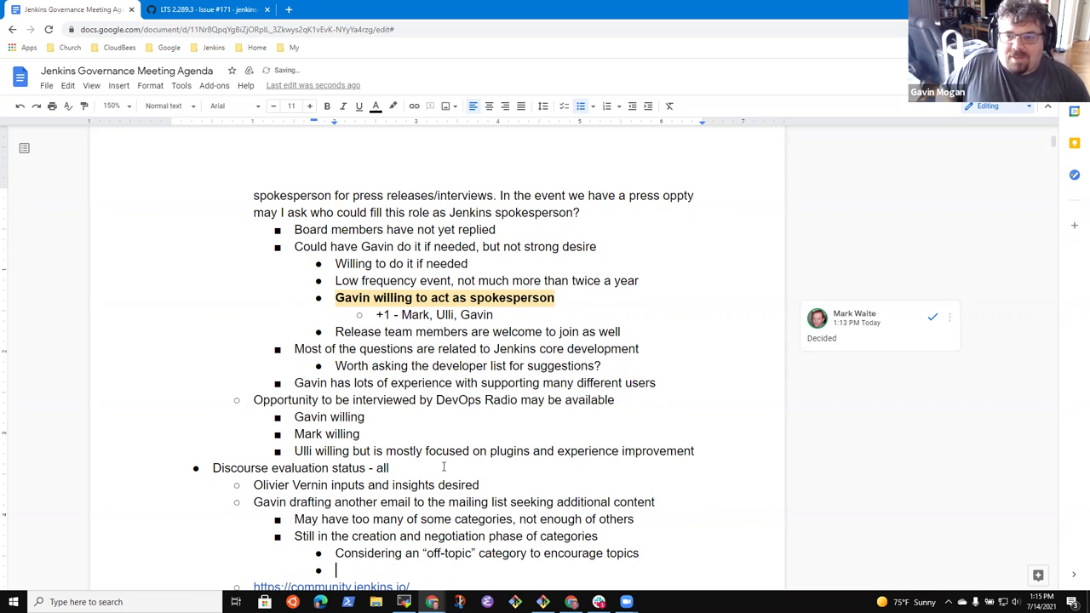
pyautogui.hotkey('shift', 'Tab')
pyautogui.write('Continue ')
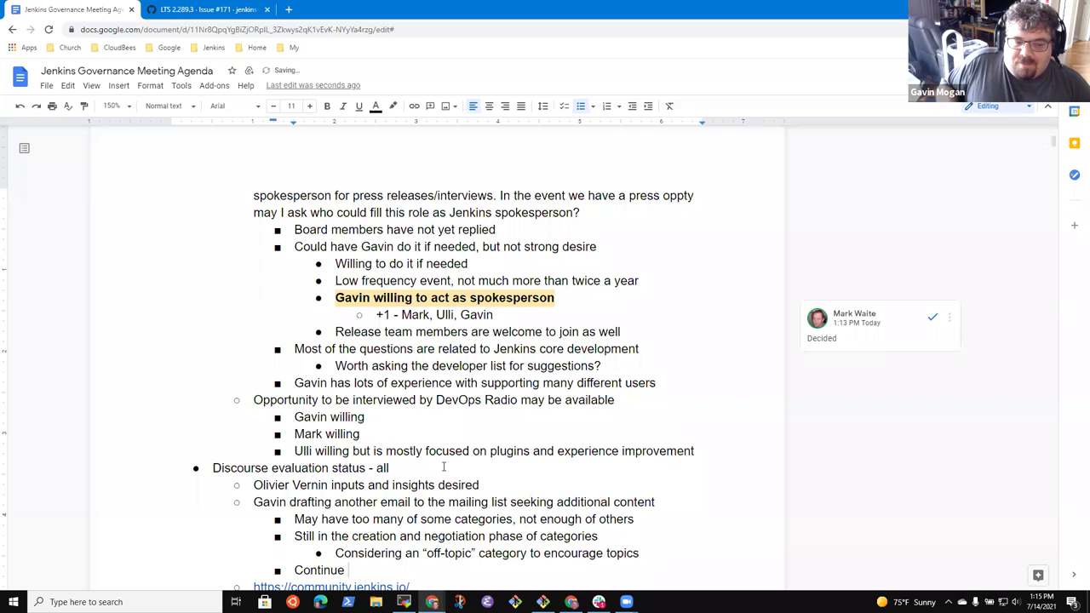
pyautogui.write('promoting and discu')
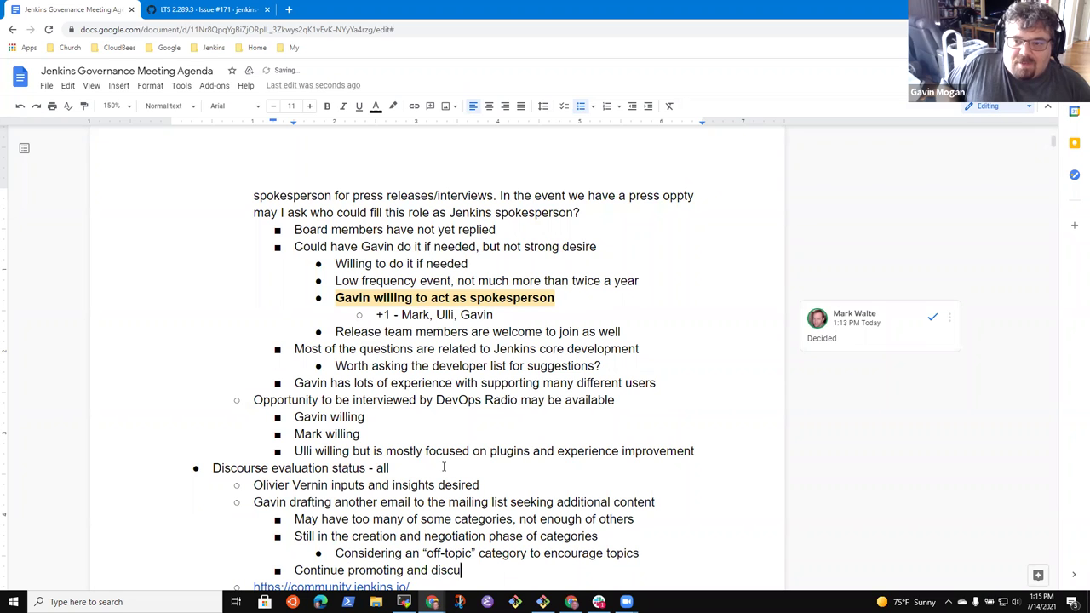
pyautogui.write('ssing')
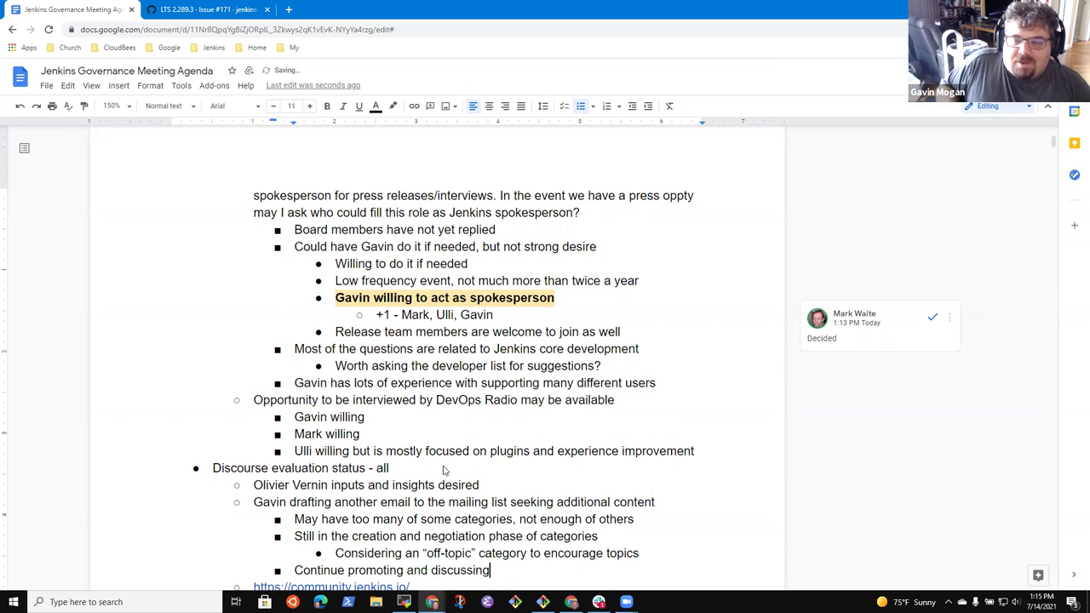
# Add the sub-bullet 'Nice to have thread of discussion in a single location'
pyautogui.press('Return')
pyautogui.press('Tab')
pyautogui.write('Nice to have')
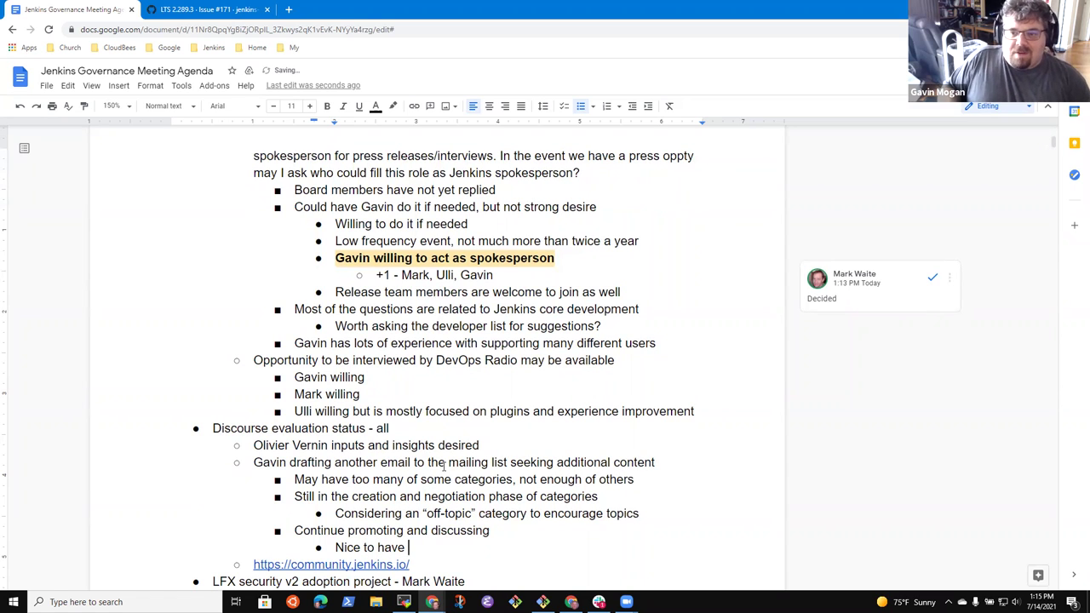
pyautogui.write(' thread of ')
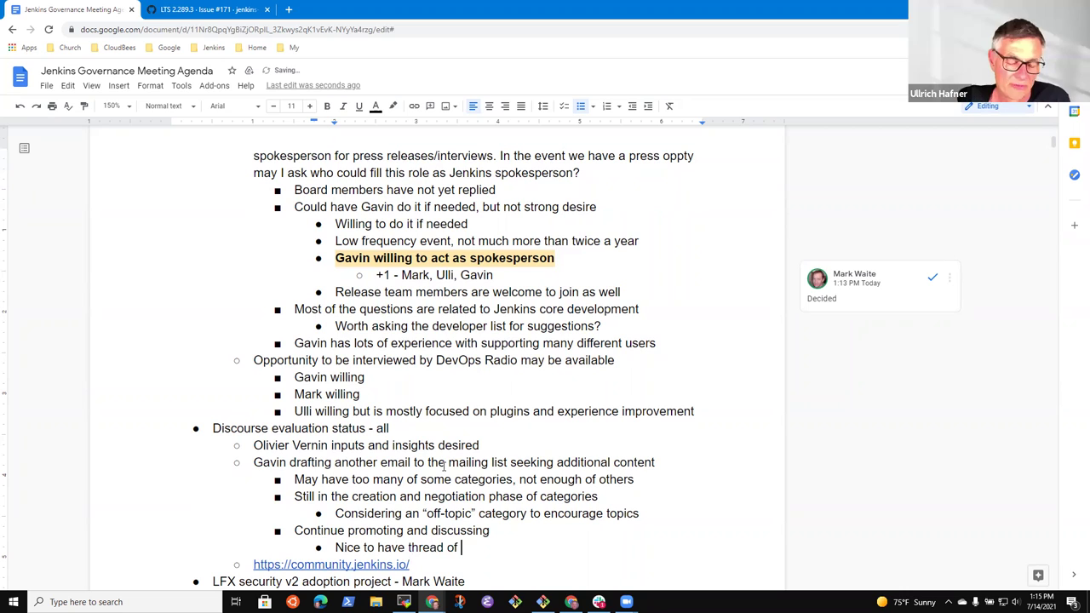
pyautogui.write('discussion in a')
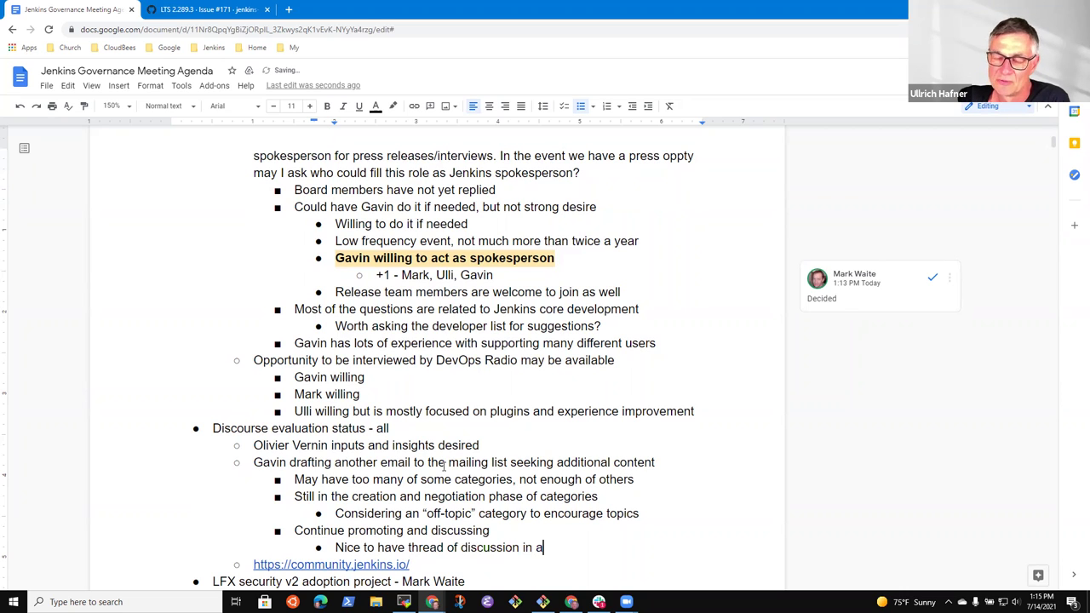
pyautogui.write(' snigle')
pyautogui.press('BackSpace')
pyautogui.press('BackSpace')
pyautogui.press('BackSpace')
pyautogui.write('single location')
# Note a member wants new-post notifications, since detecting new content requires explicit site visits from desktop
pyautogui.press('Return')
pyautogui.hotkey('shift', 'Tab')
pyautogui.hotkey('shift', 'Tab')
pyautogui.write('Ulli would like more notification of new posts')
pyautogui.press('Return')
pyautogui.press('Tab')
pyautogui.write('Requires expcl')
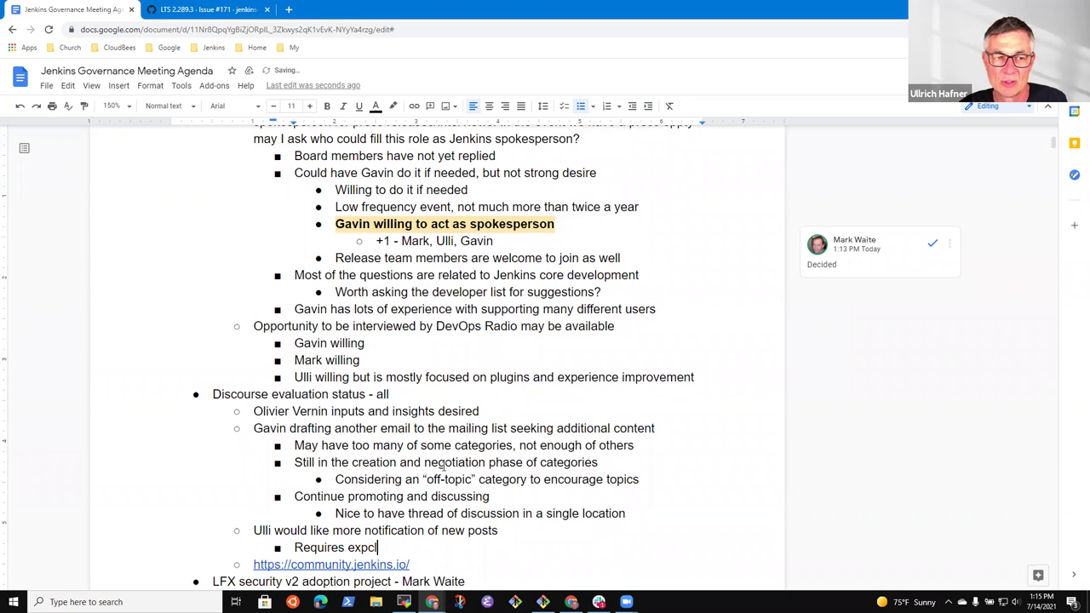
pyautogui.press('BackSpace')
pyautogui.press('BackSpace')
pyautogui.press('BackSpace')
pyautogui.write('plicit ')
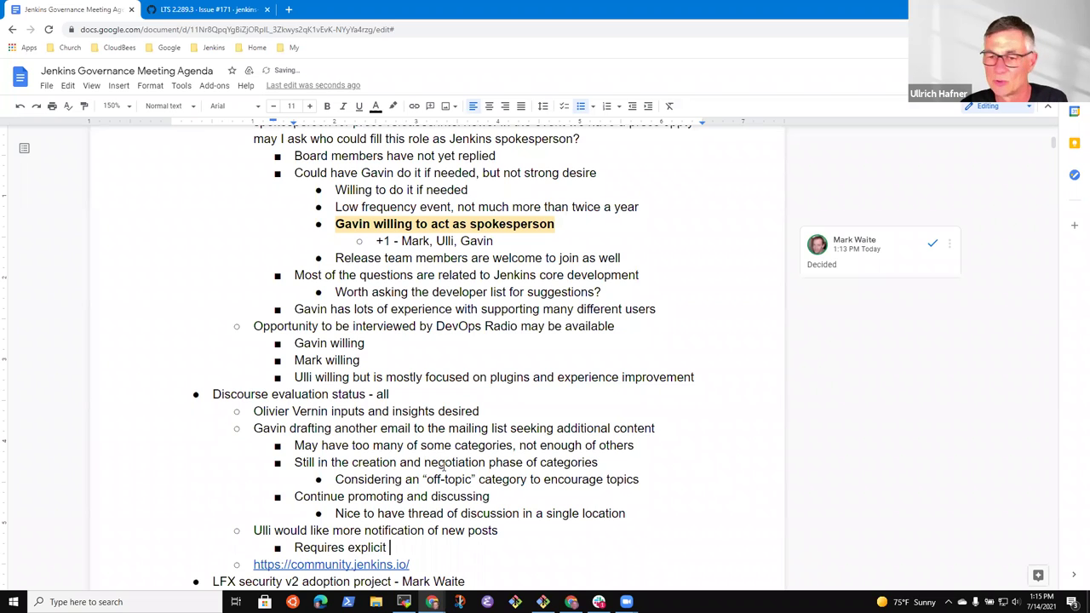
pyautogui.write('visits to the s')
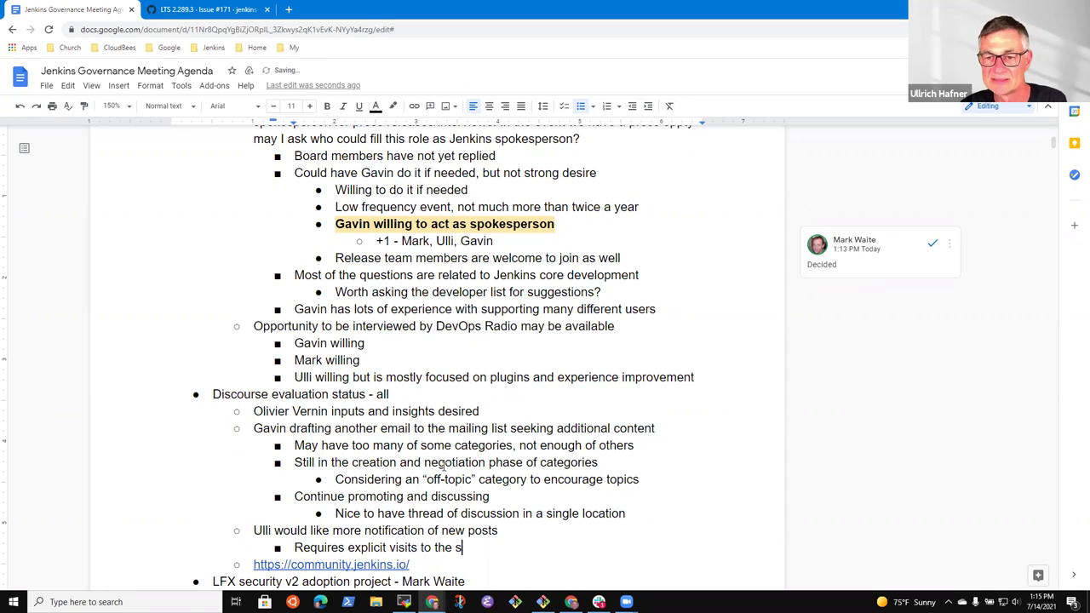
pyautogui.write('ite to read')
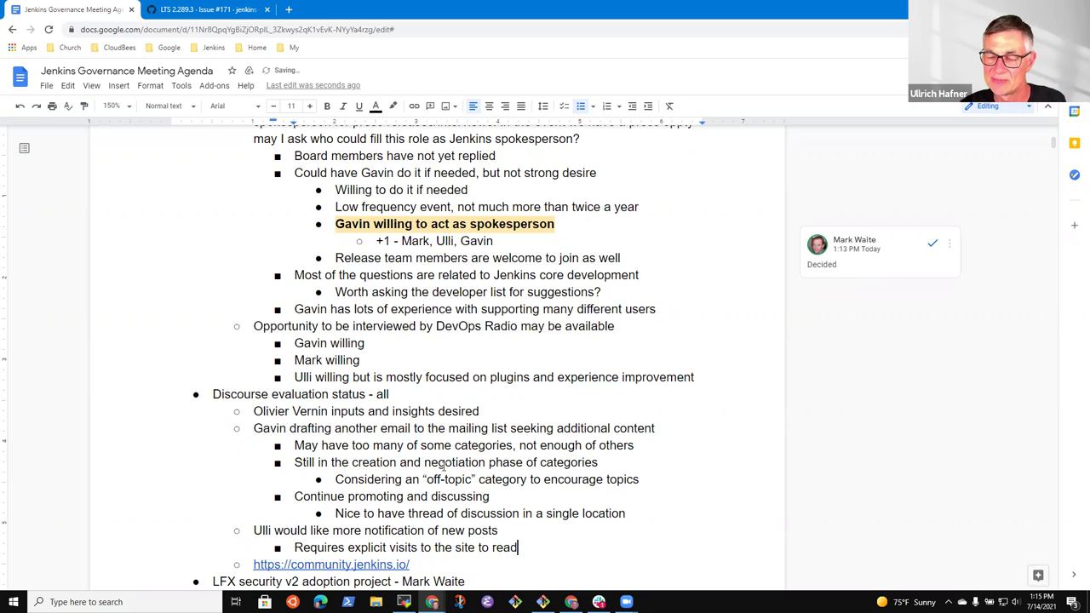
pyautogui.press('BackSpace')
pyautogui.press('BackSpace')
pyautogui.press('BackSpace')
pyautogui.press('BackSpace')
pyautogui.write('detect new content')
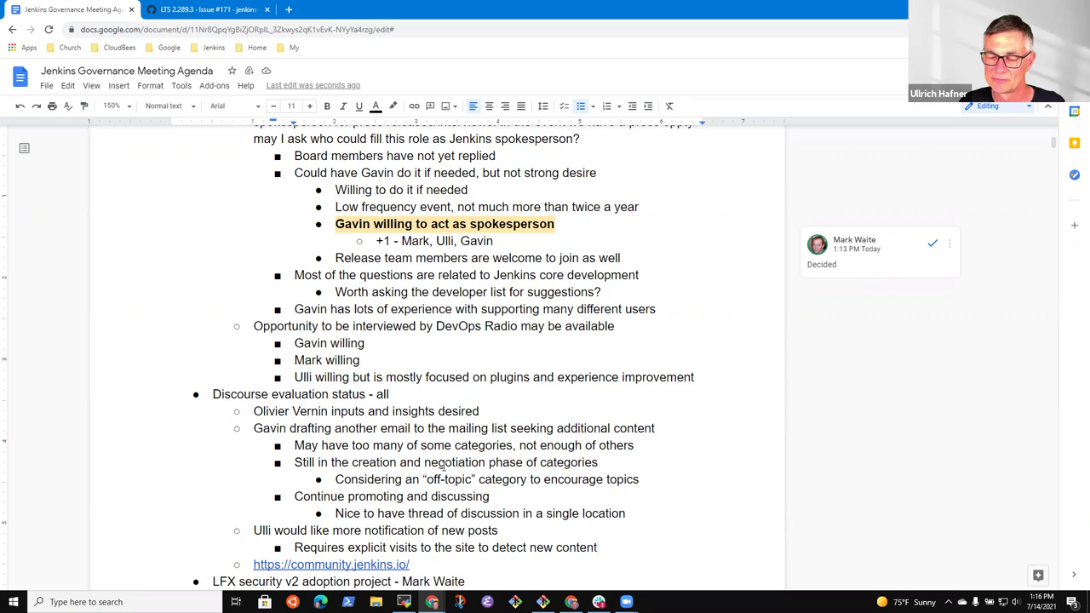
pyautogui.write(' from desktop')
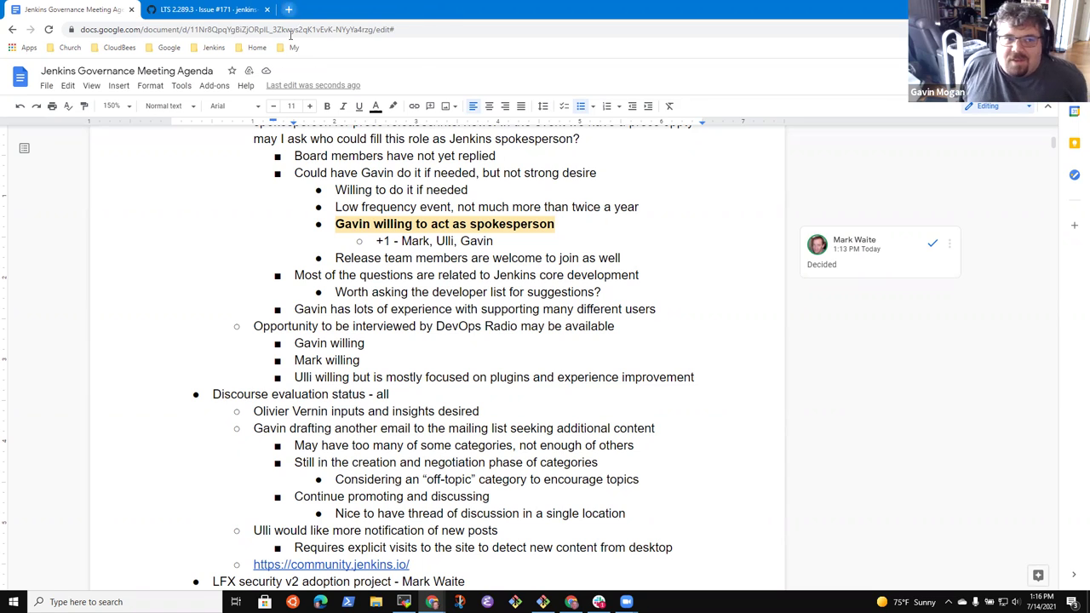
# Load the Jenkins community site in a new browser tab
pyautogui.hotkey('ctrl', 't')
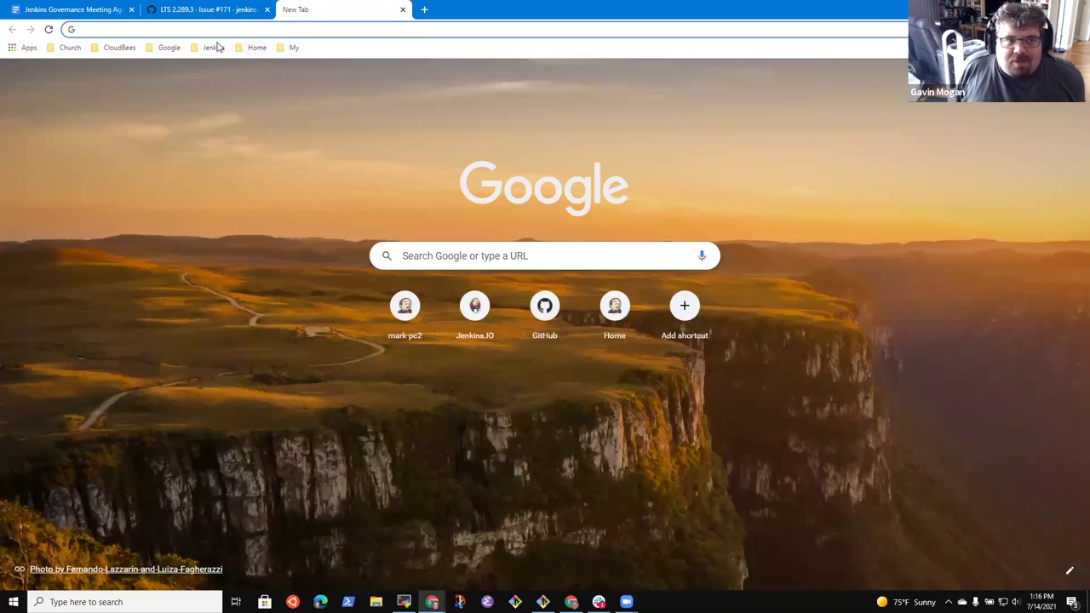
pyautogui.click(212, 47)
pyautogui.click(197, 34)
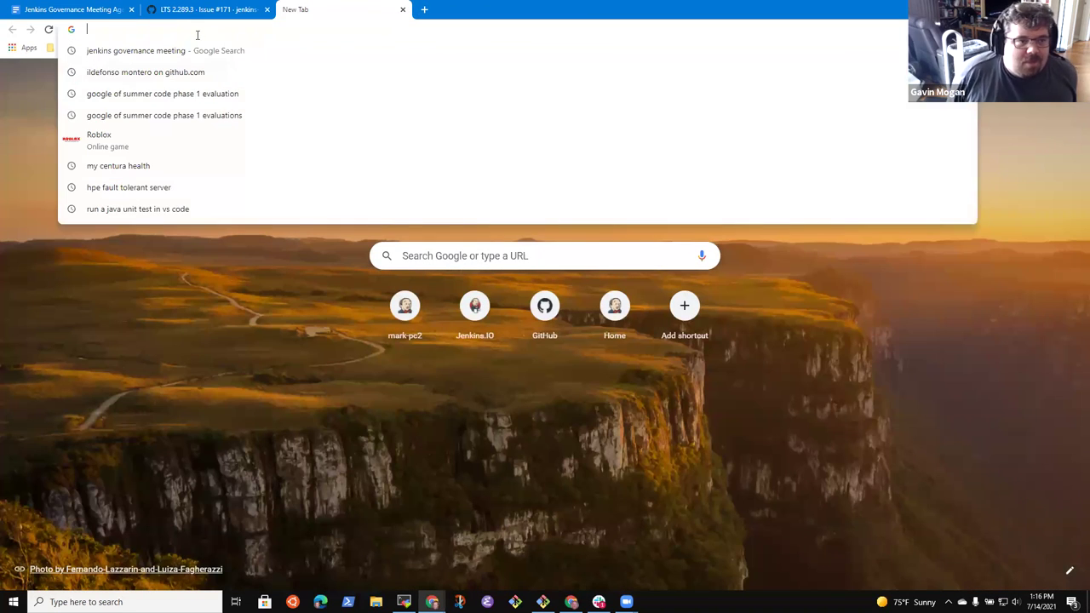
pyautogui.write('comm')
pyautogui.press('Return')
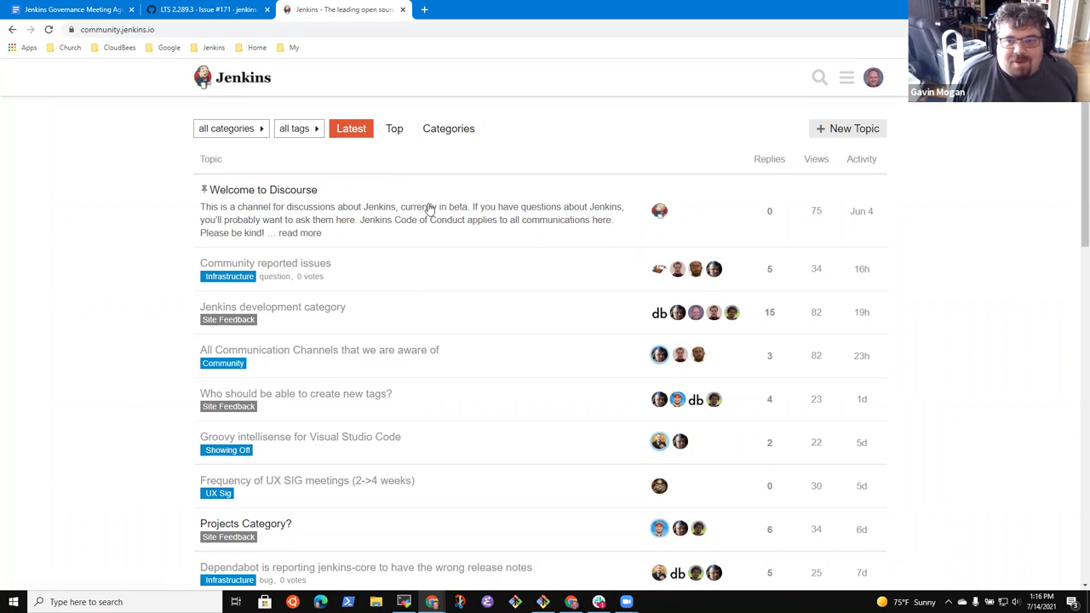
# In notification preferences, set 'Consider topics new when' to 'created in the last day'
pyautogui.click(846, 82)
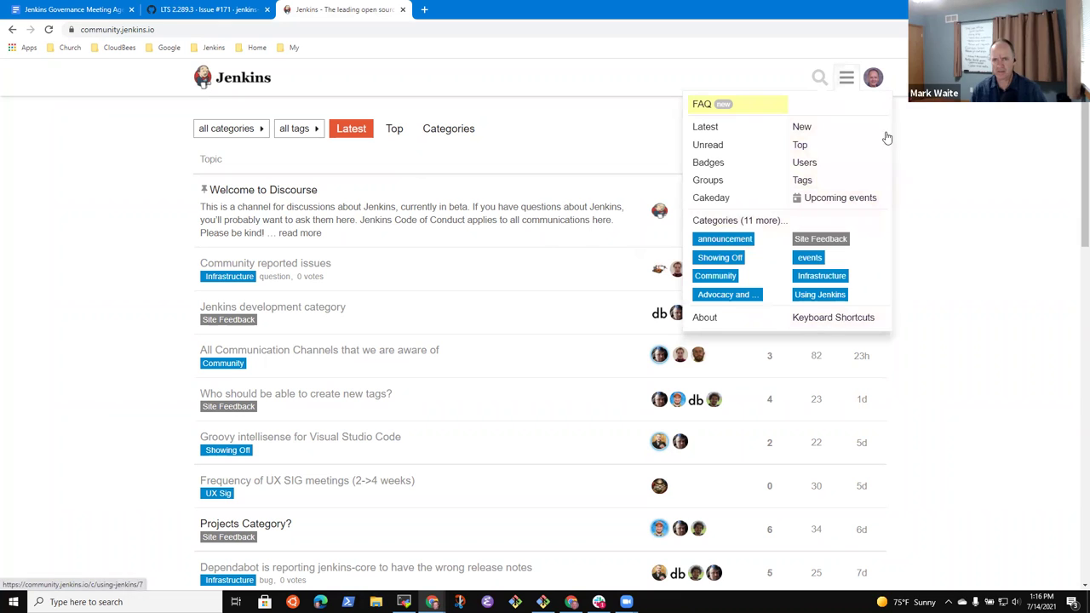
pyautogui.click(873, 77)
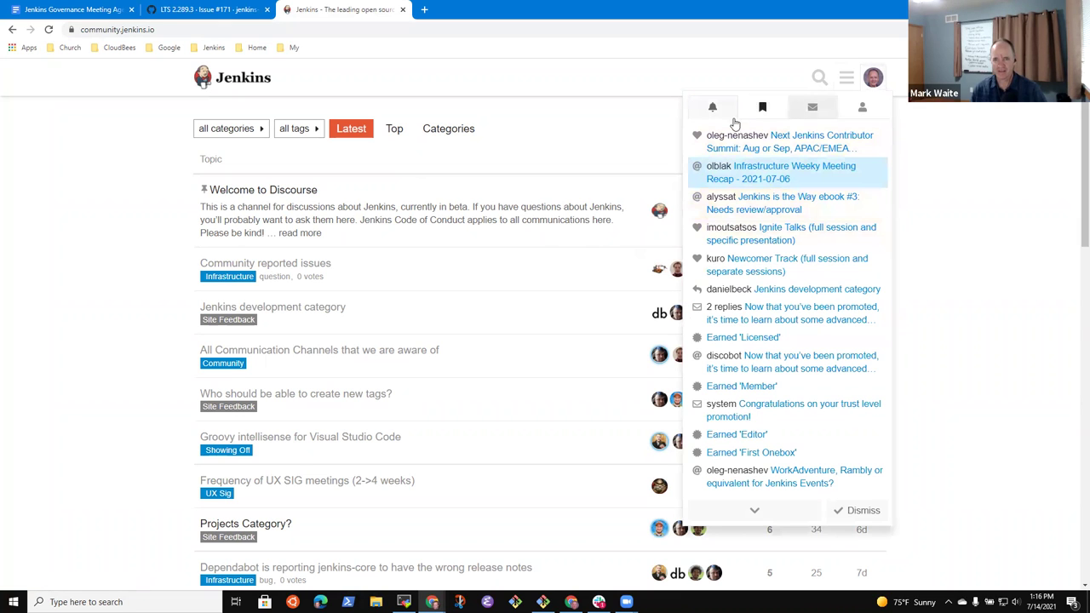
pyautogui.click(860, 112)
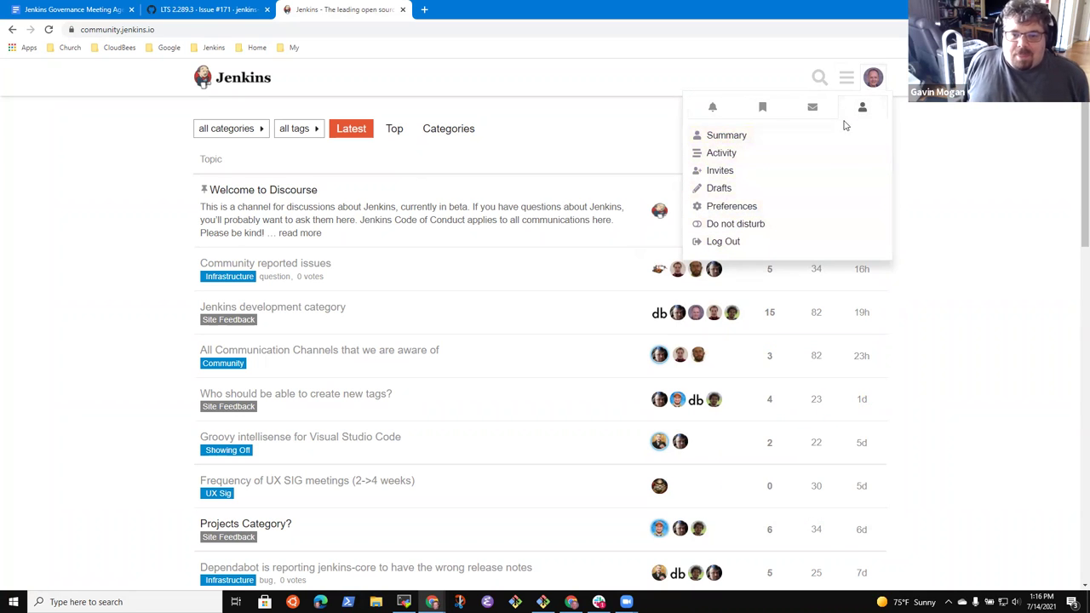
pyautogui.click(723, 206)
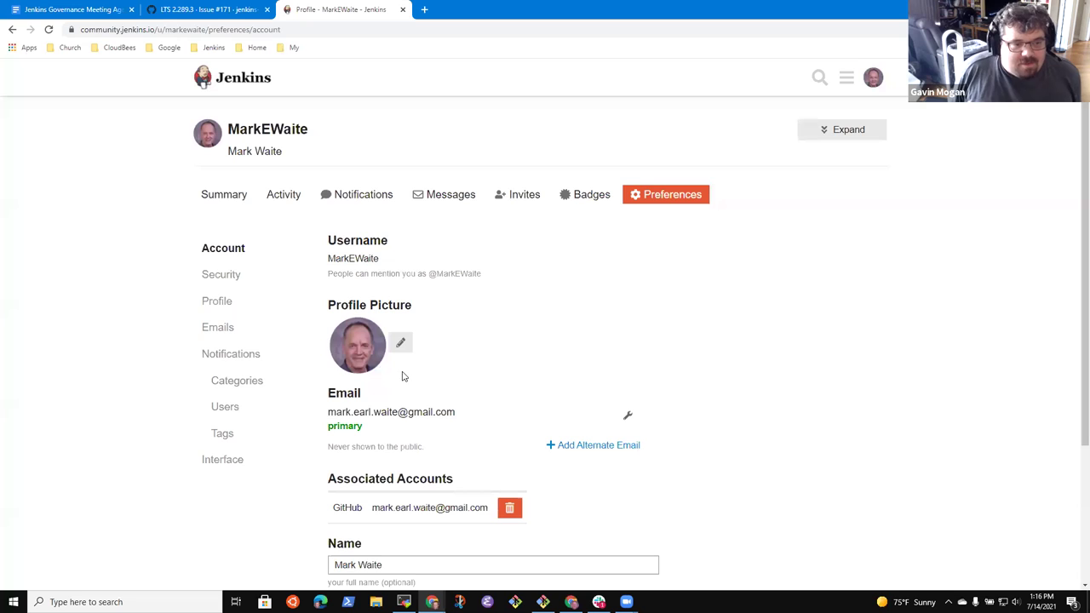
pyautogui.click(237, 358)
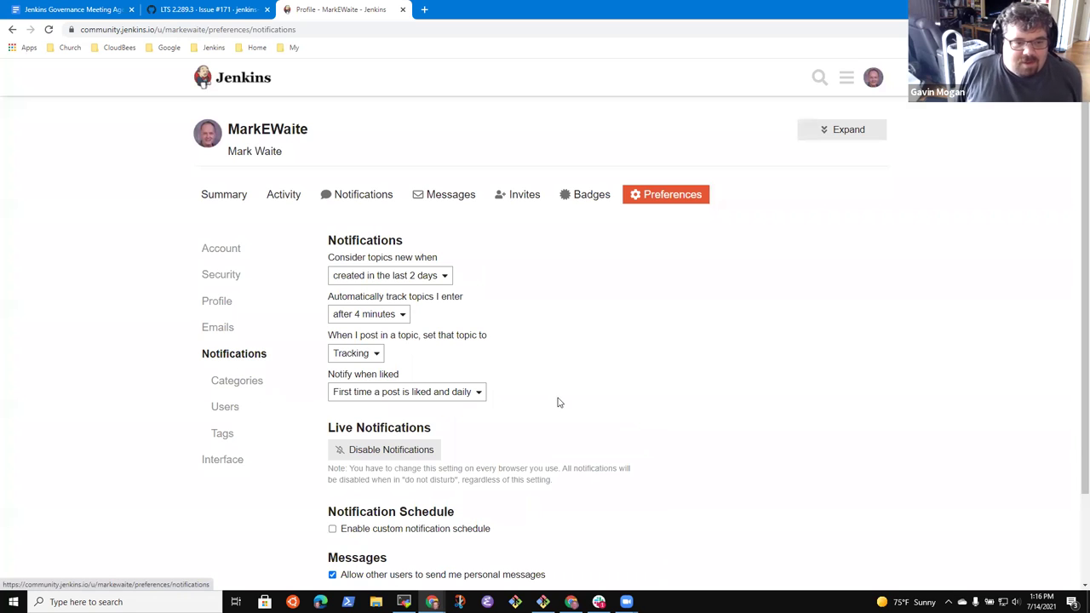
pyautogui.click(443, 279)
pyautogui.click(401, 294)
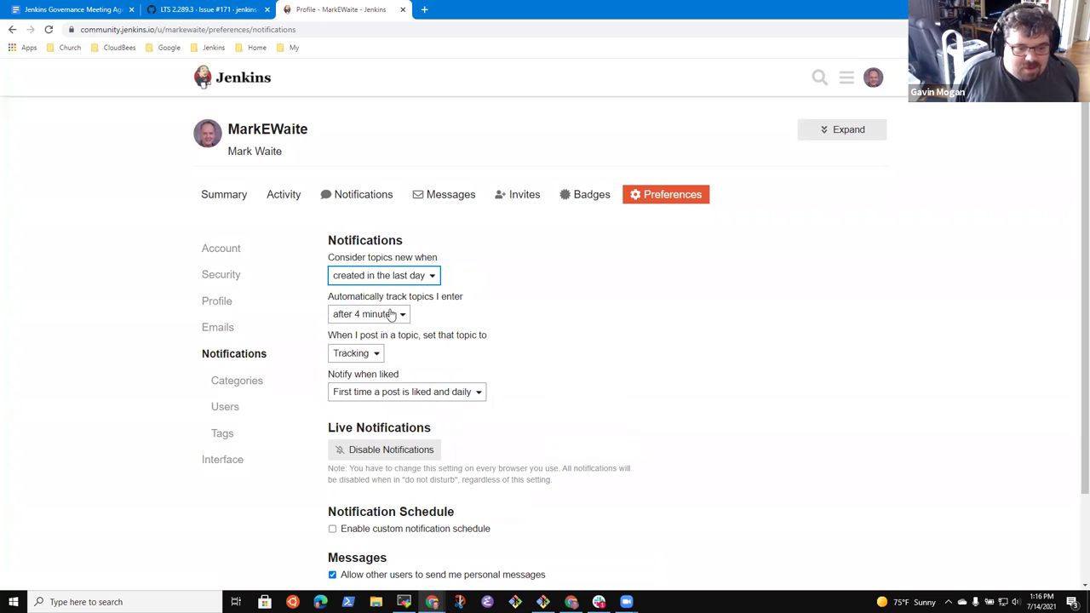
pyautogui.scroll(-2, 496, 350)
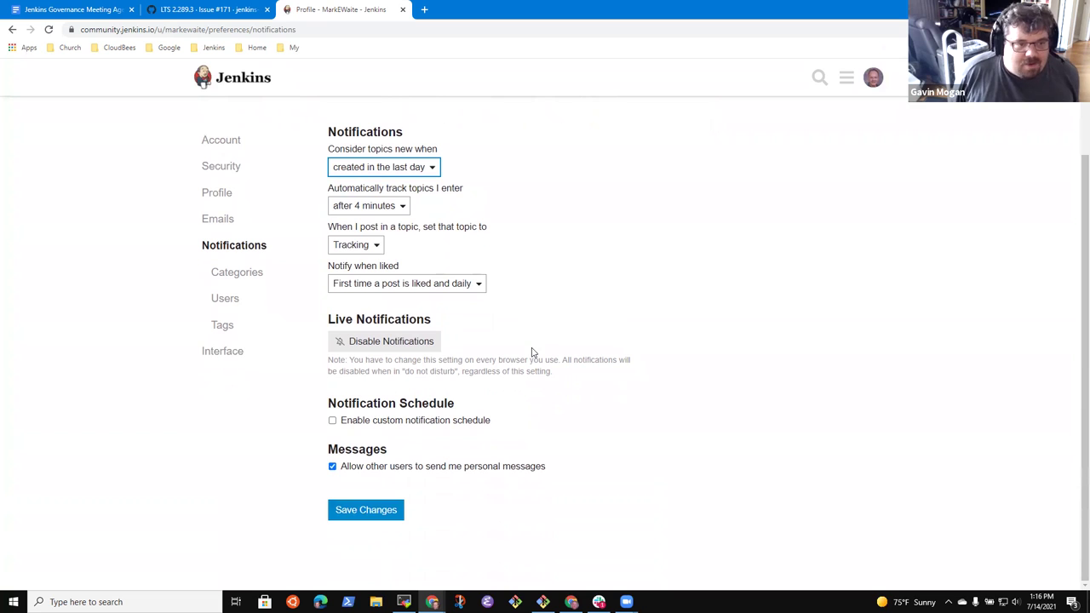
# In category preferences, add Showing Off to the watched categories
pyautogui.click(241, 273)
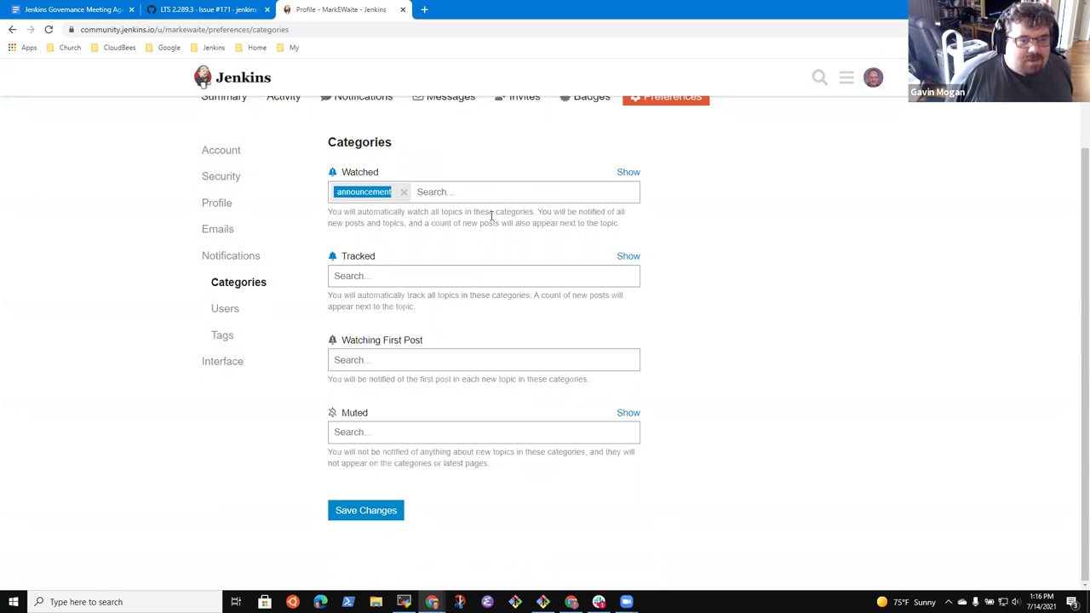
pyautogui.scroll(2, 494, 223)
pyautogui.click(450, 289)
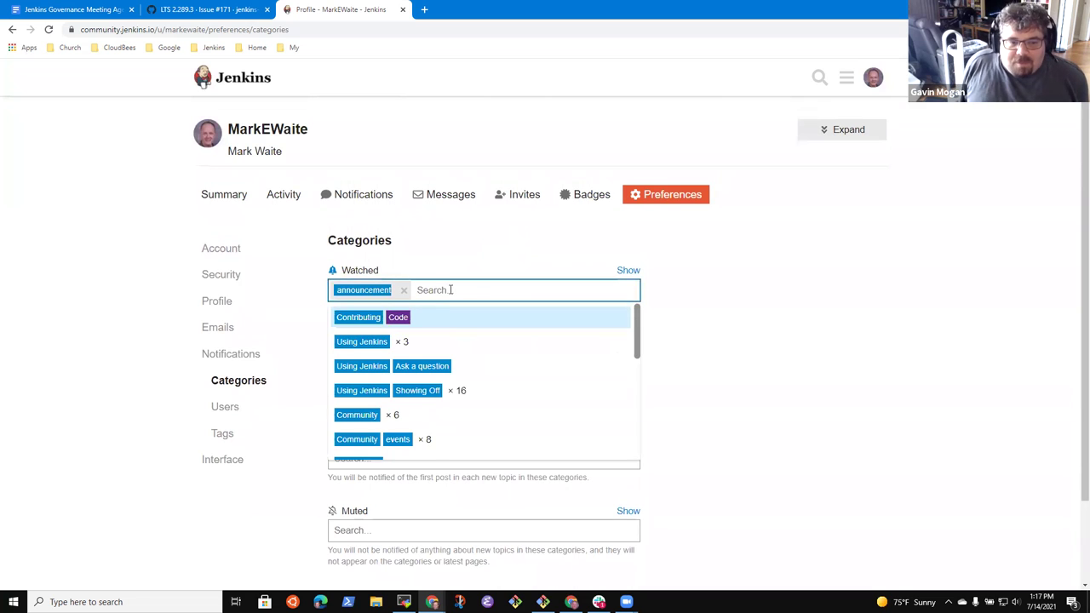
pyautogui.write('showing')
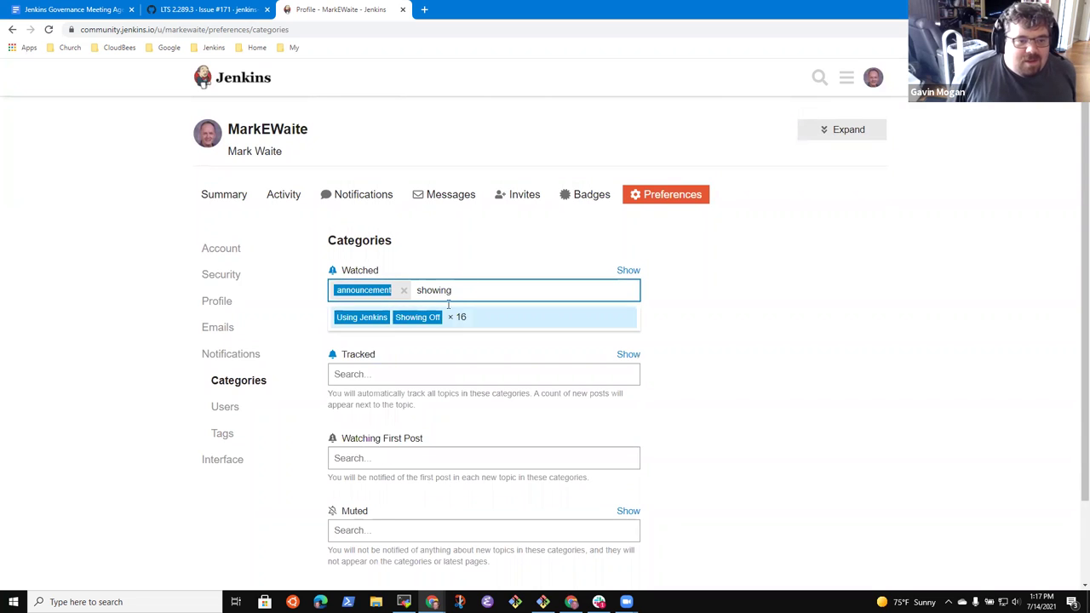
pyautogui.click(430, 320)
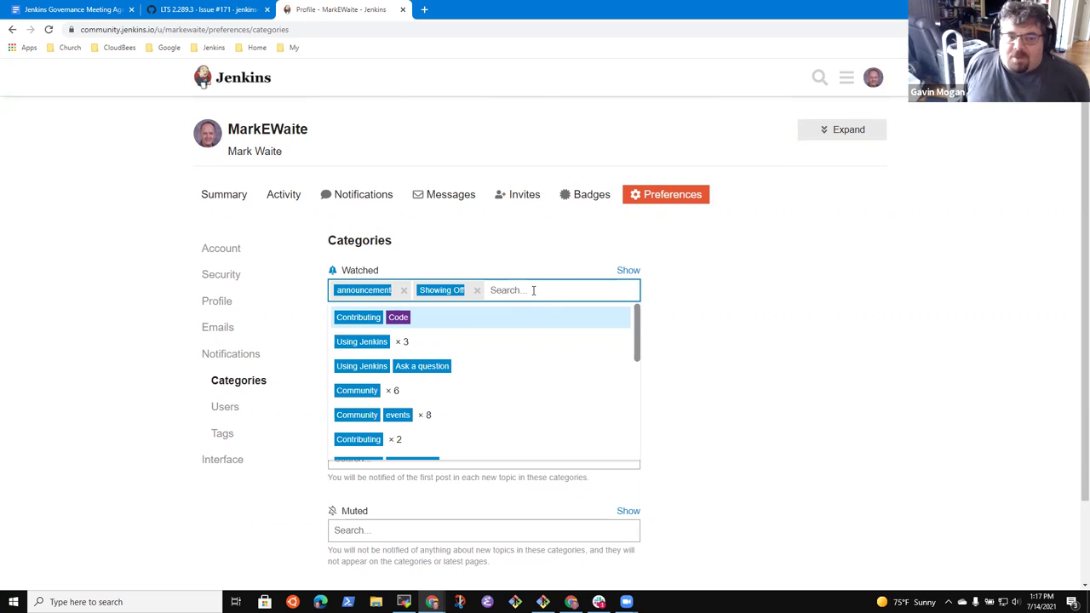
# Also watch Ask a question, Infrastructure and GSoC
pyautogui.click(423, 365)
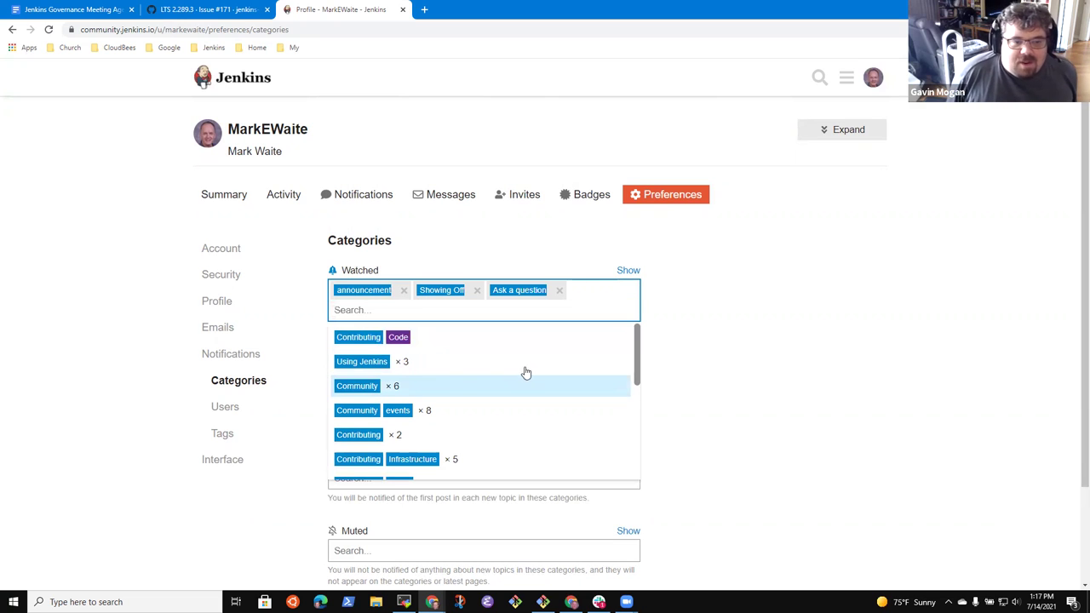
pyautogui.scroll(-1, 488, 366)
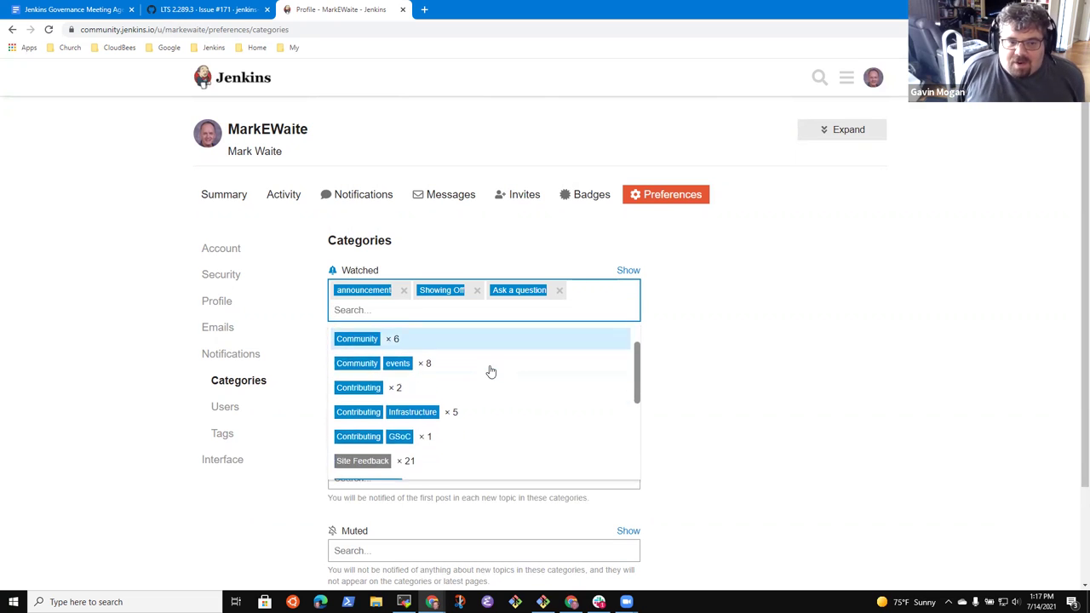
pyautogui.click(417, 407)
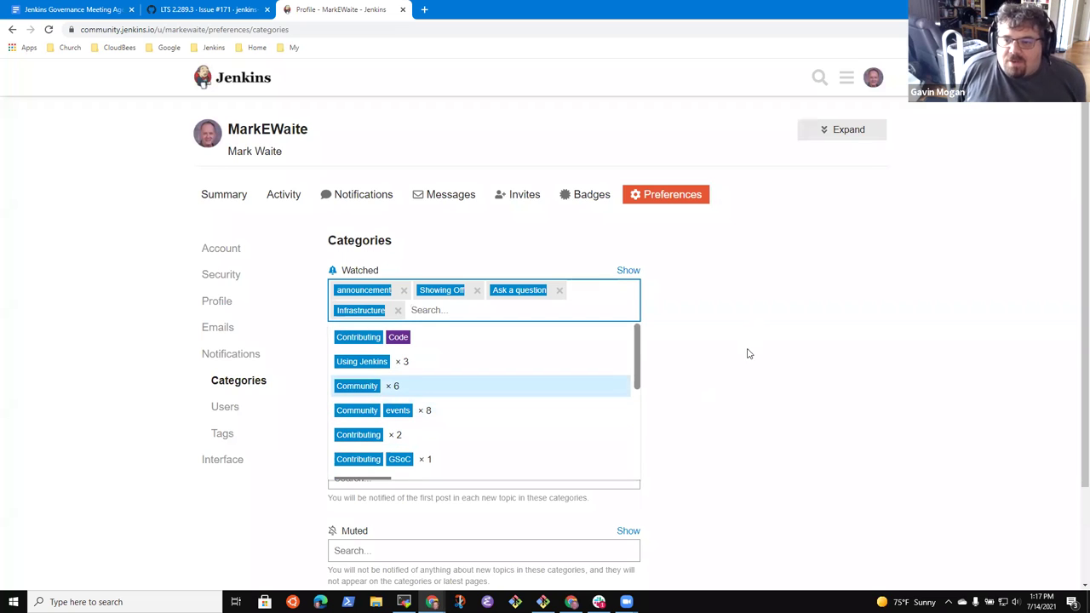
pyautogui.scroll(-2, 758, 350)
pyautogui.click(452, 345)
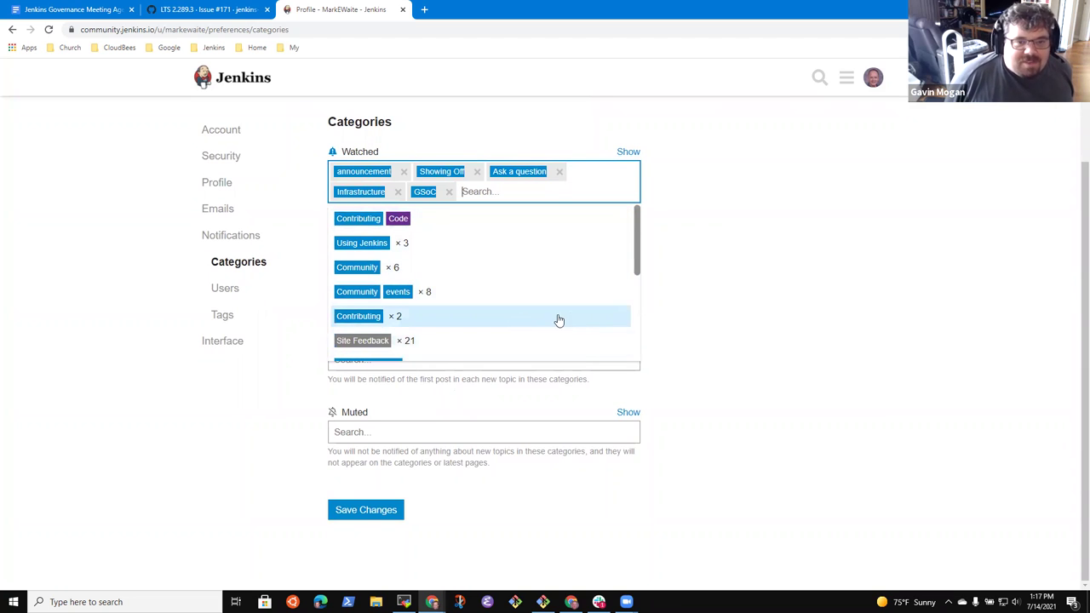
pyautogui.scroll(2, 867, 327)
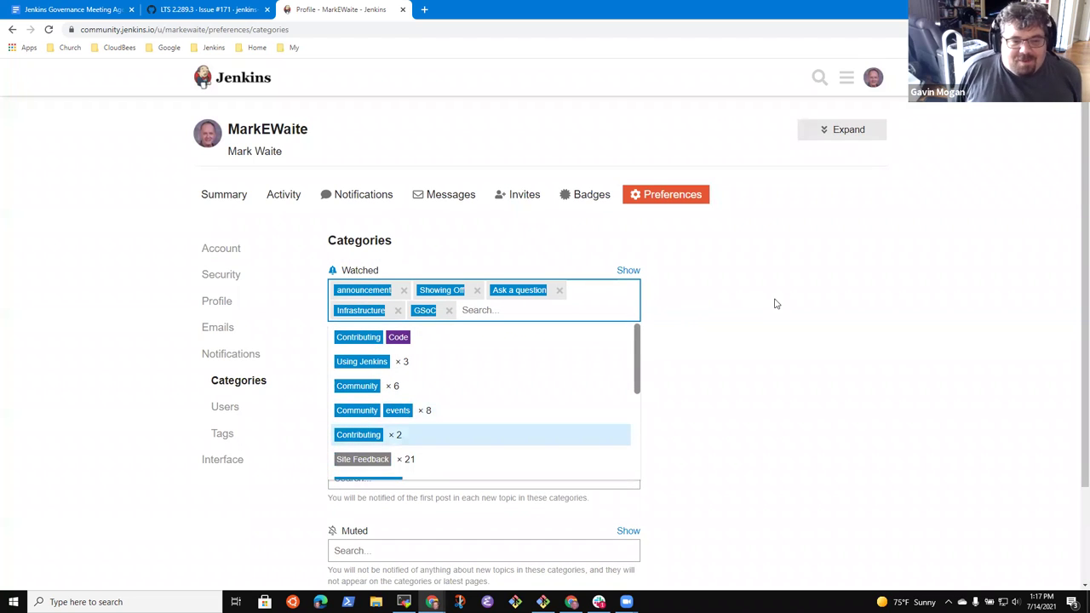
pyautogui.click(762, 300)
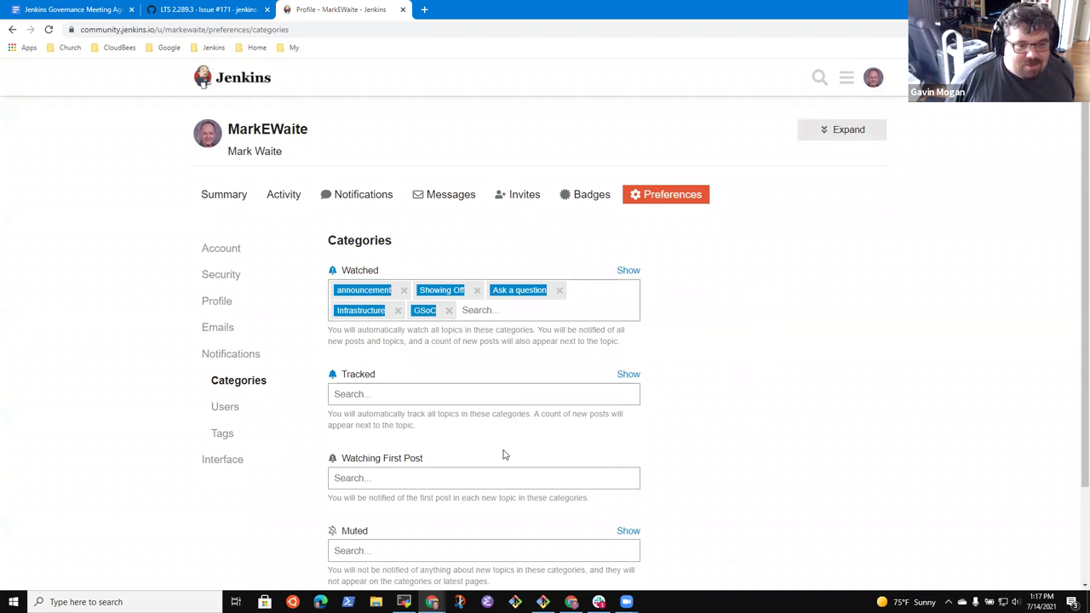
pyautogui.click(403, 401)
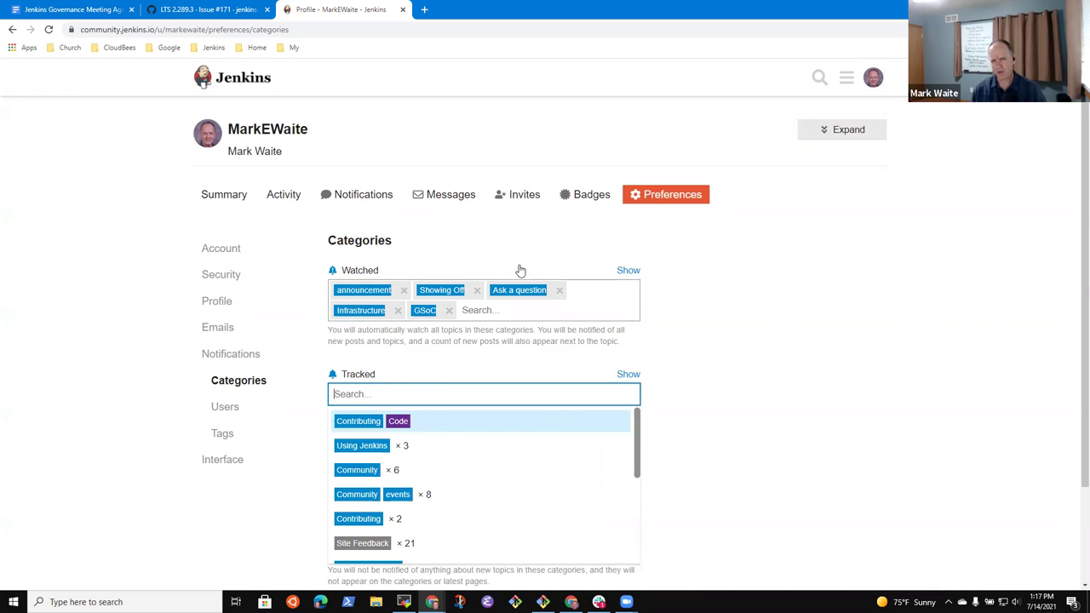
pyautogui.click(379, 386)
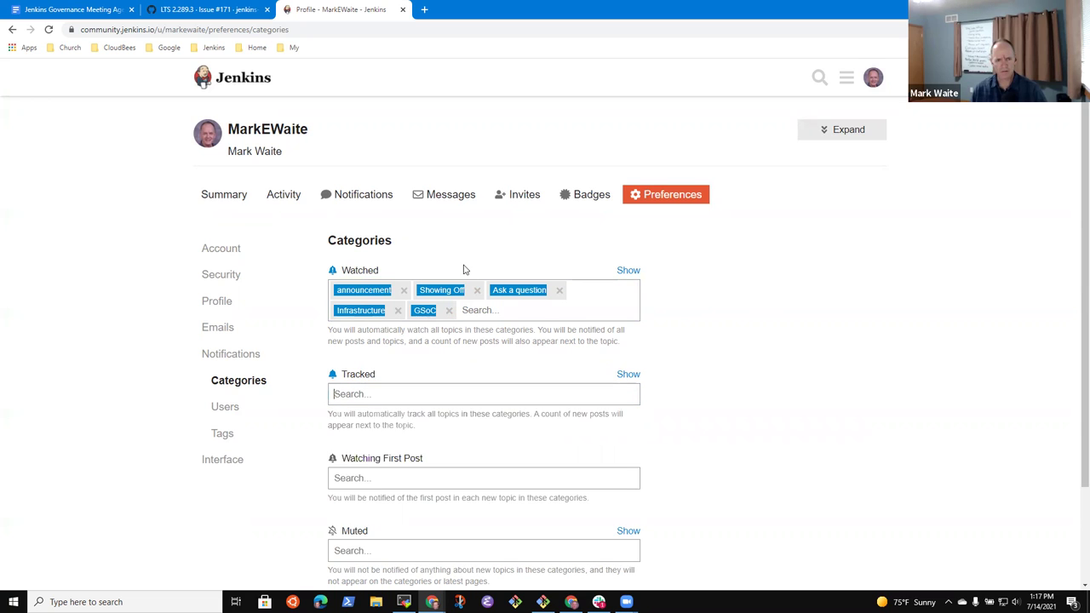
# Try searching 'Show' and 'Showing' in the tracked and first-post category fields, then clear both searches
pyautogui.click(371, 383)
pyautogui.write('Show')
pyautogui.hotkey('ctrl', 'a')
pyautogui.press('BackSpace')
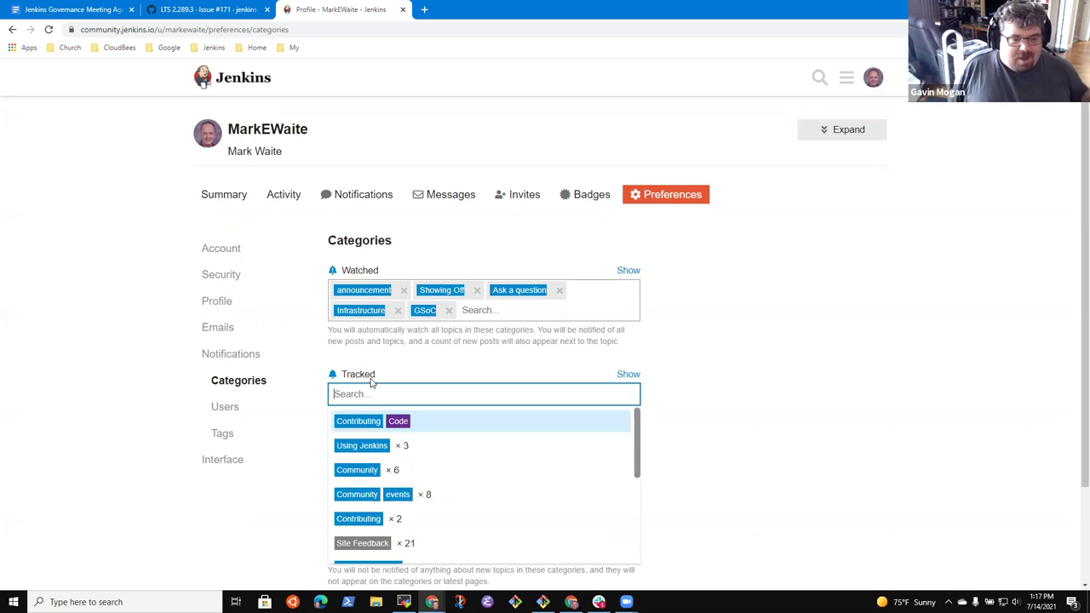
pyautogui.tripleClick(433, 426)
pyautogui.click(765, 386)
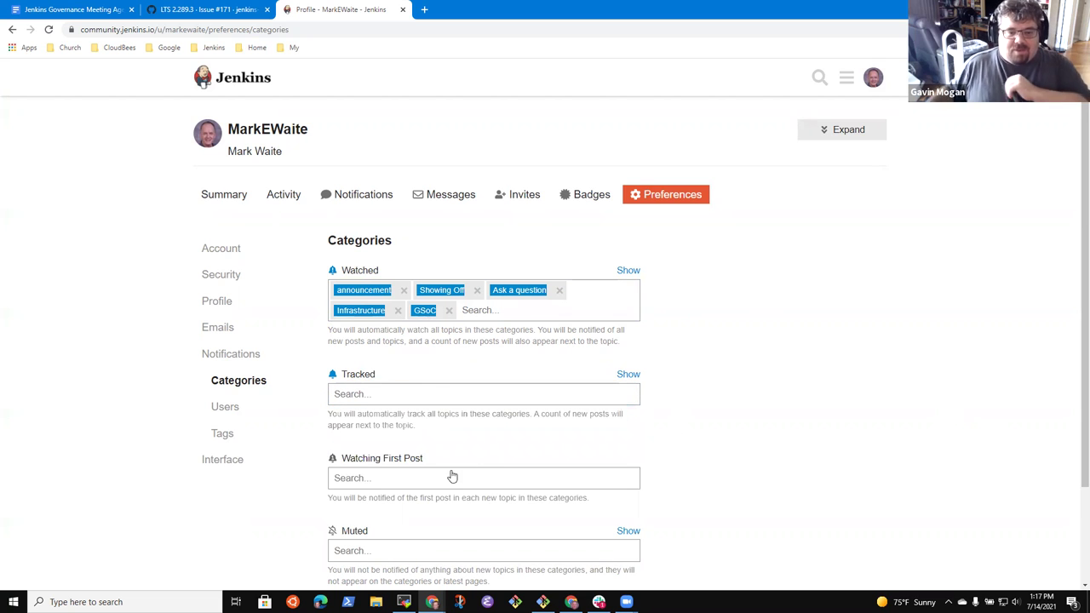
pyautogui.click(433, 479)
pyautogui.write('Showing')
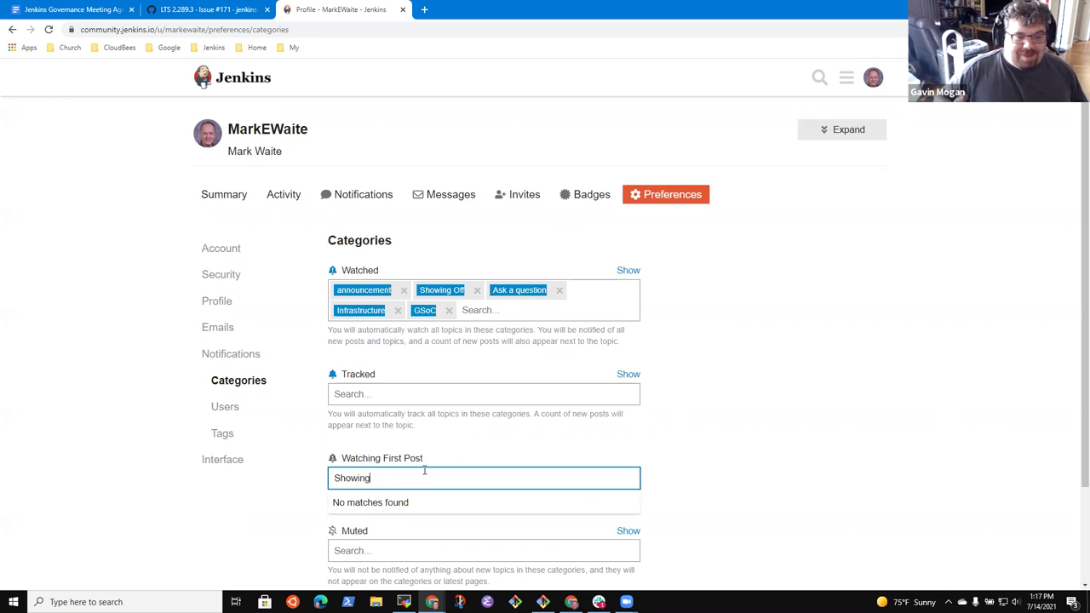
pyautogui.hotkey('ctrl', 'a')
pyautogui.press('BackSpace')
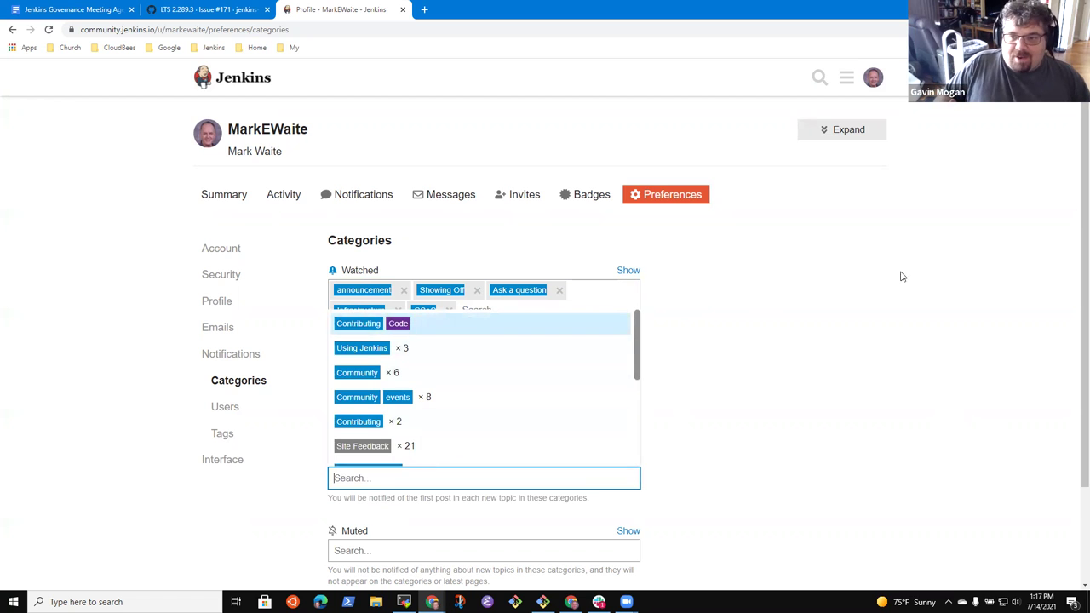
pyautogui.click(838, 287)
# Remove Showing Off, Ask a question, Infrastructure and GSoC from the Watched categories
pyautogui.click(476, 291)
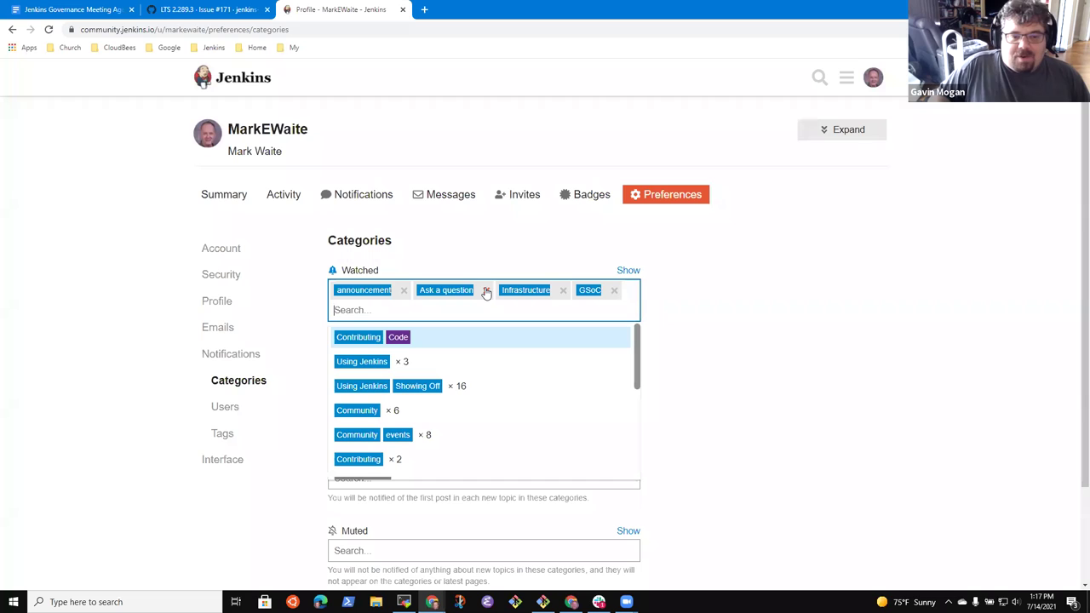
pyautogui.click(482, 292)
pyautogui.click(482, 292)
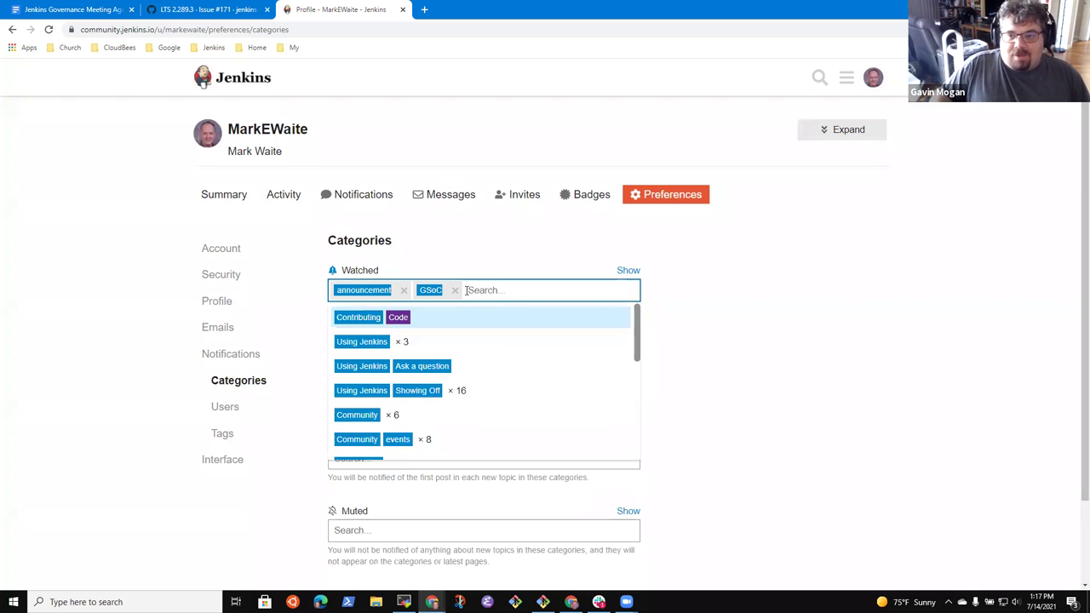
pyautogui.click(454, 291)
# Add GSoC, Using Jenkins, Showing Off and Infrastructure under Watching First Post
pyautogui.click(398, 452)
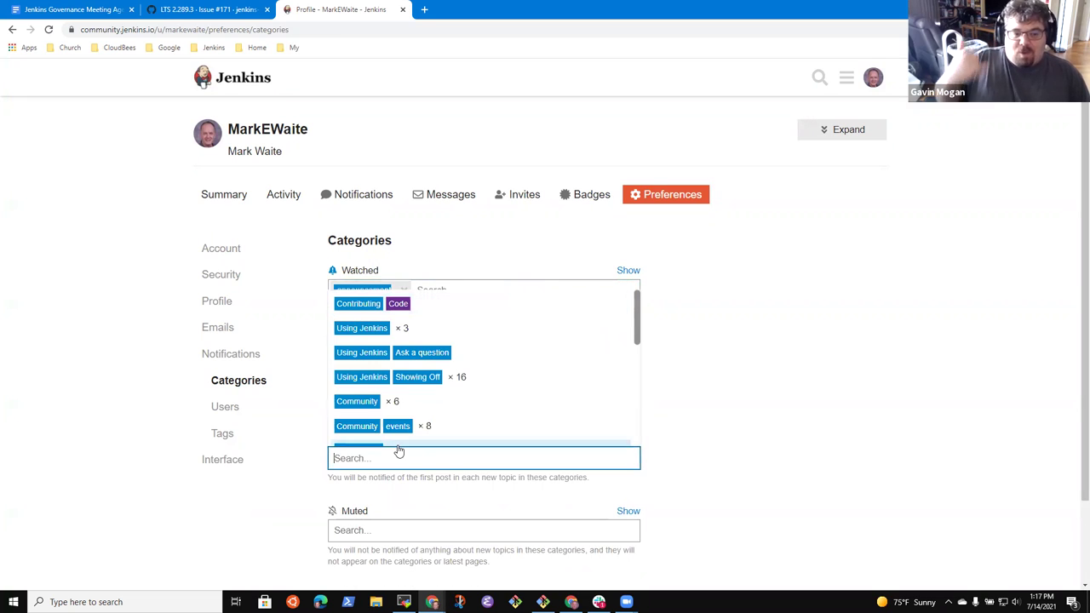
pyautogui.write('GSO')
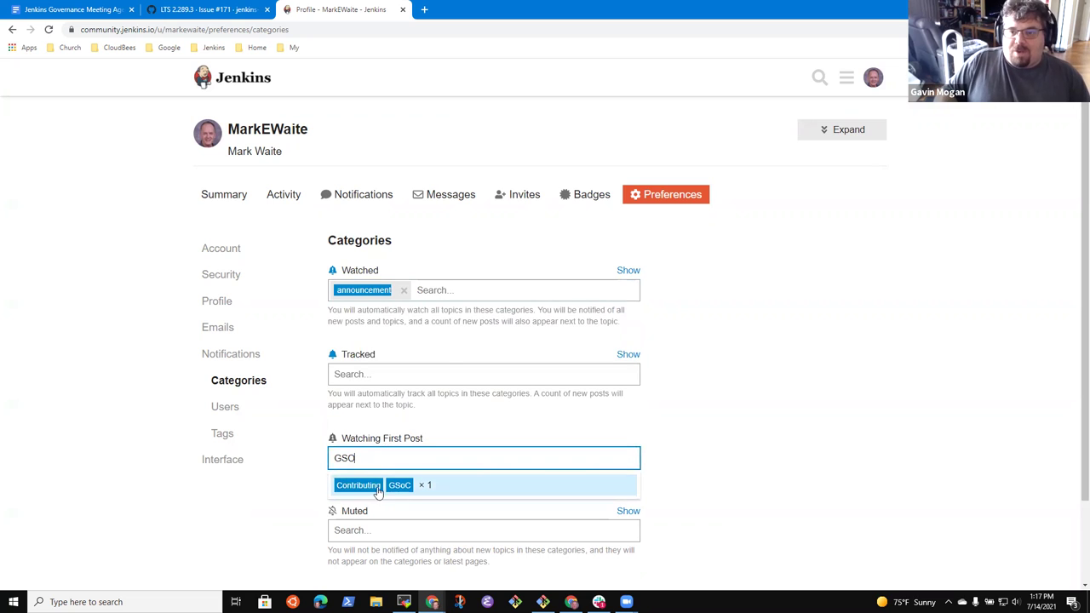
pyautogui.click(396, 484)
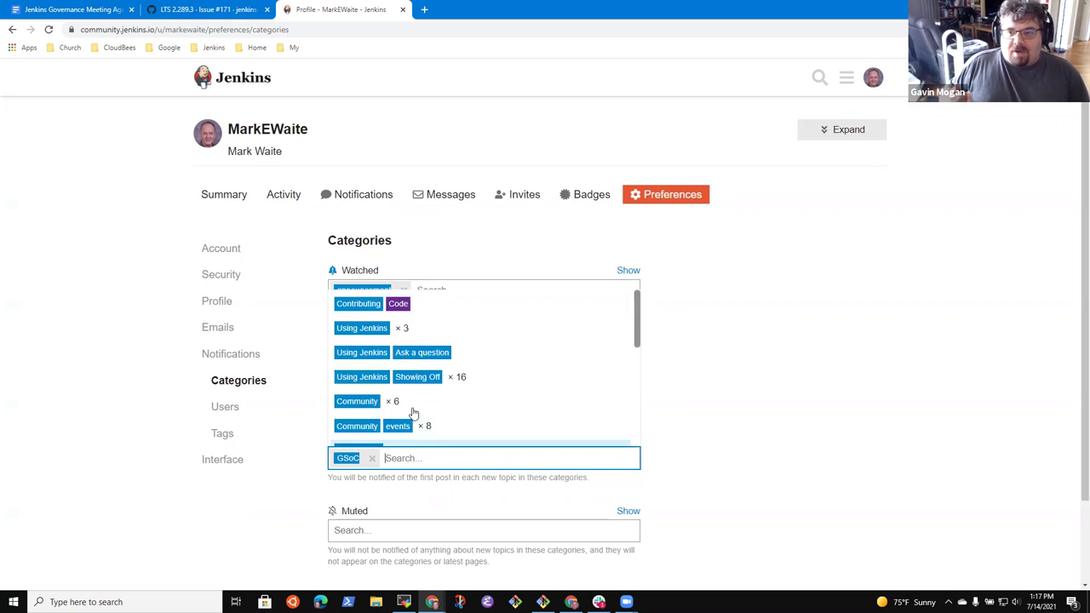
pyautogui.click(358, 331)
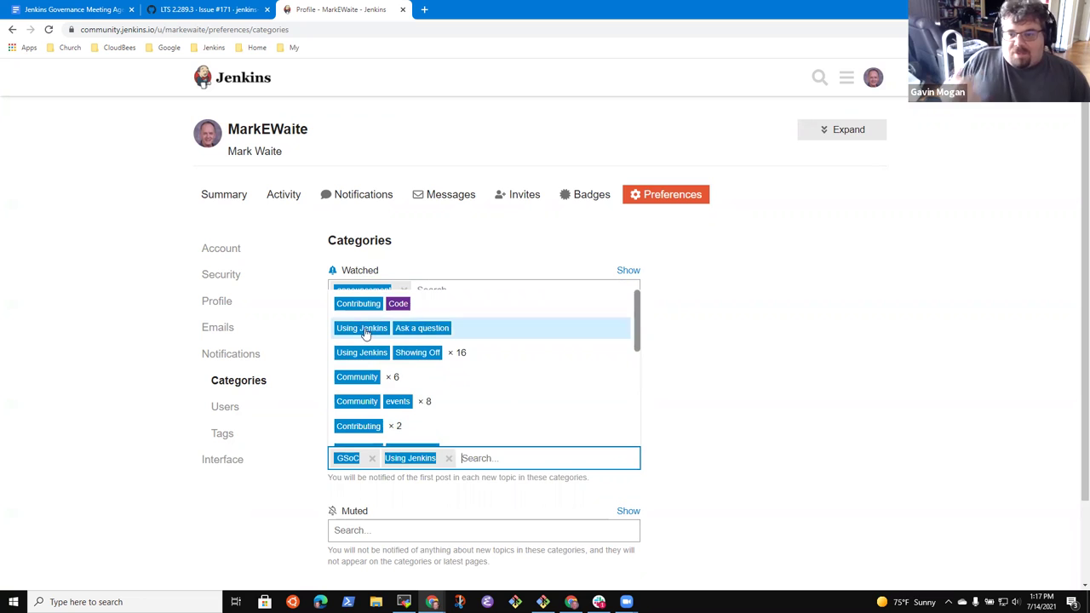
pyautogui.click(418, 354)
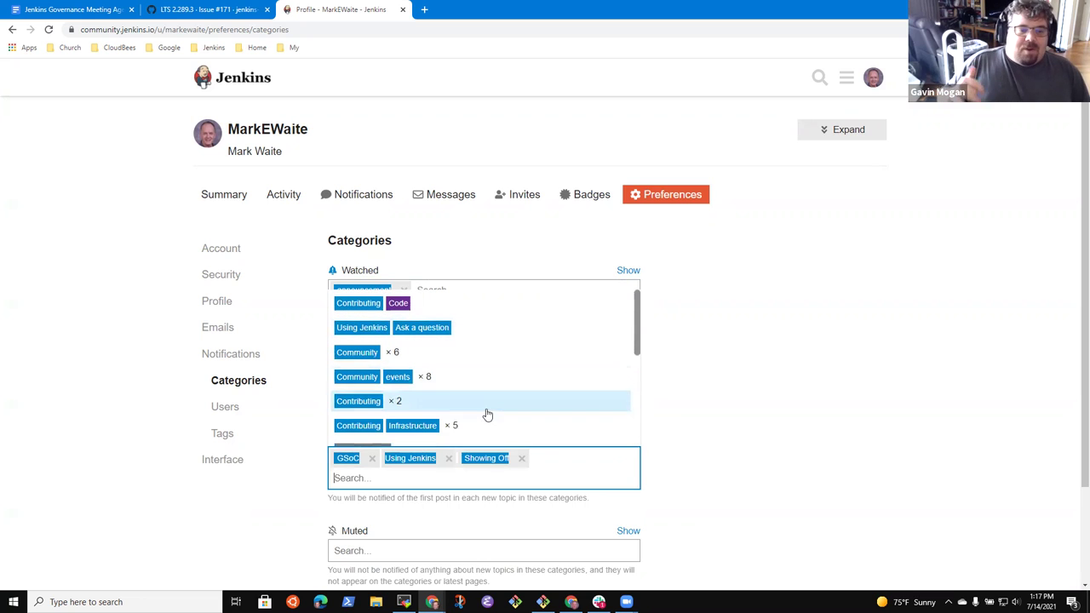
pyautogui.click(410, 430)
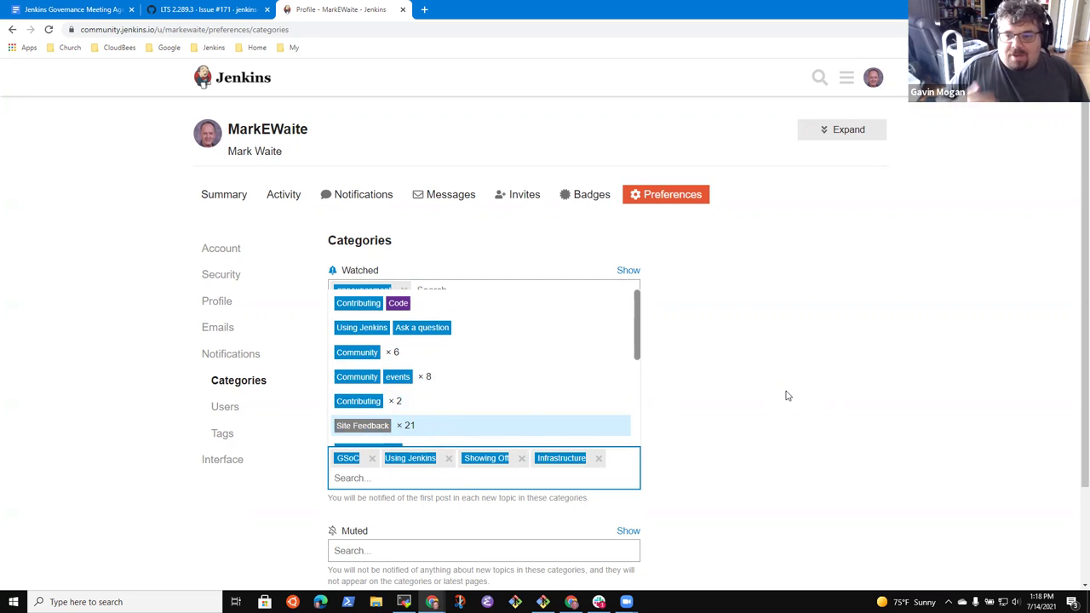
pyautogui.scroll(-1, 711, 440)
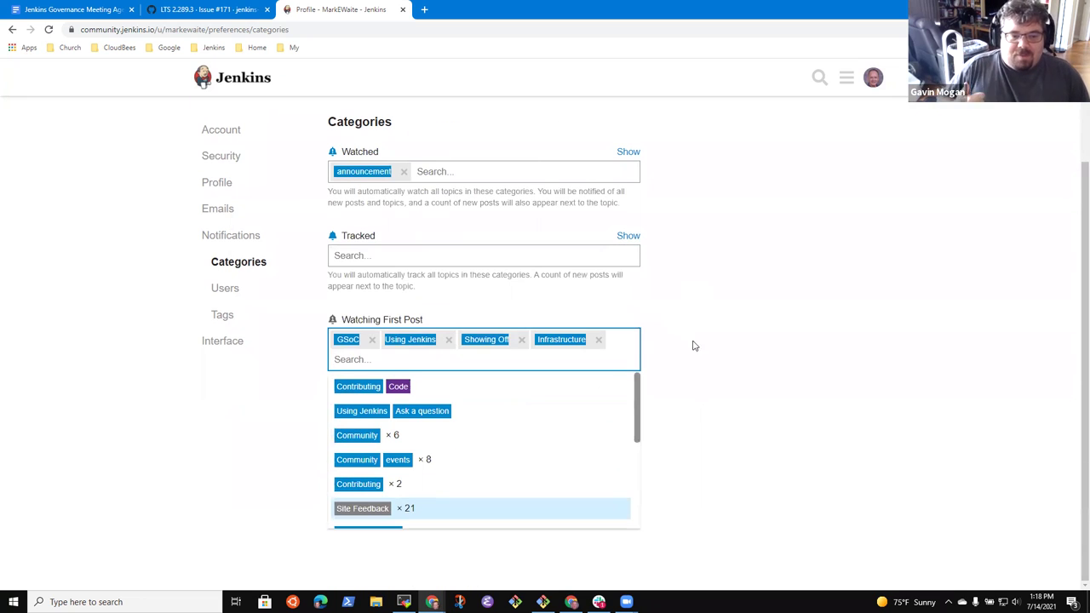
pyautogui.scroll(1, 707, 347)
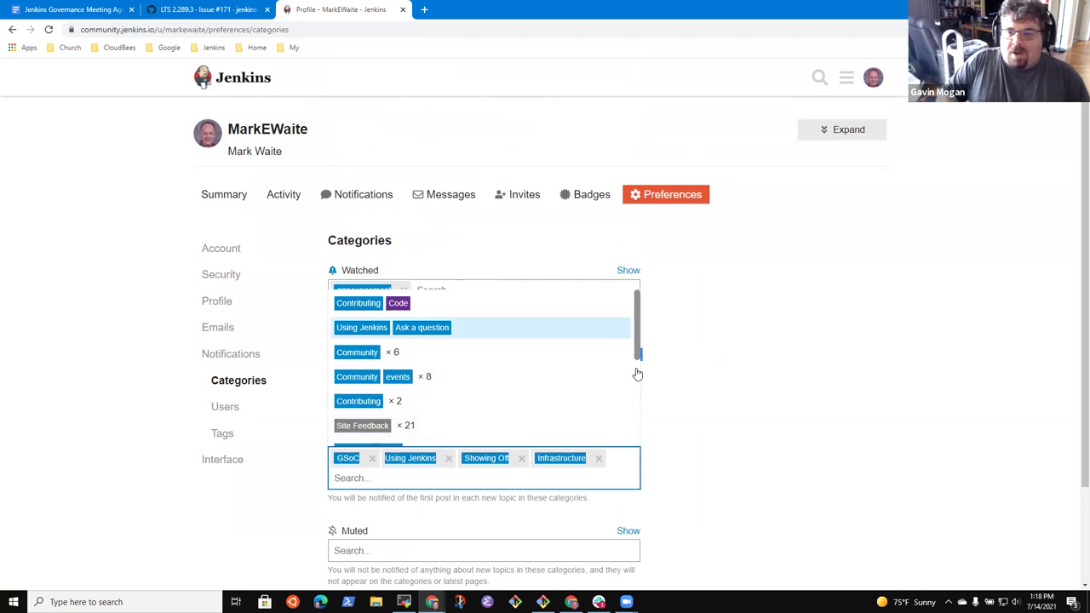
pyautogui.moveTo(639, 353); pyautogui.dragTo(657, 365)
pyautogui.click(799, 374)
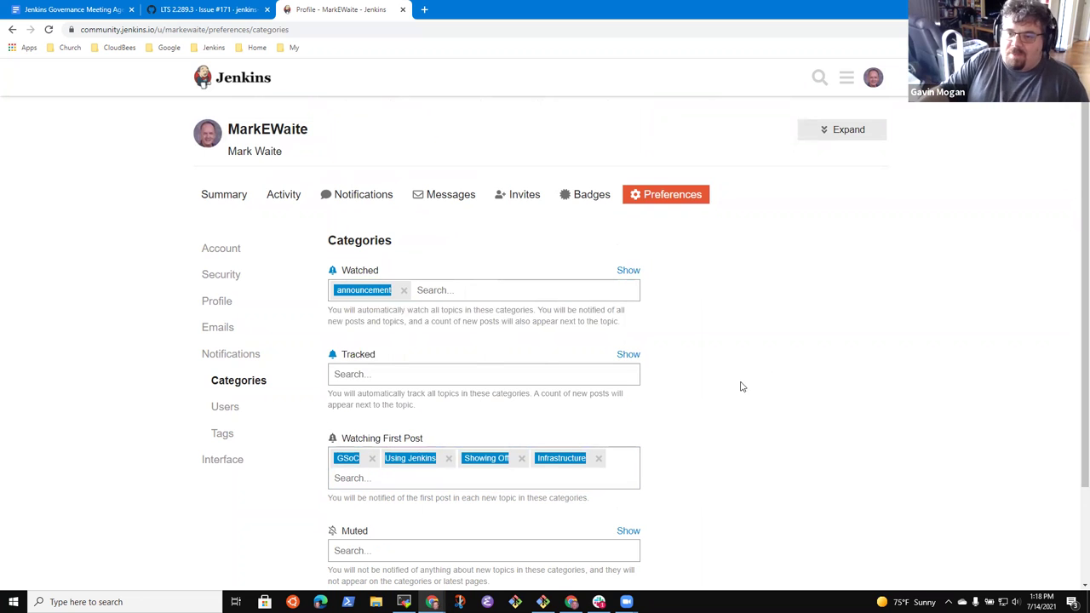
# Snip the Categories notification preferences as an image, save changes, and return to the agenda
pyautogui.scroll(-1, 782, 410)
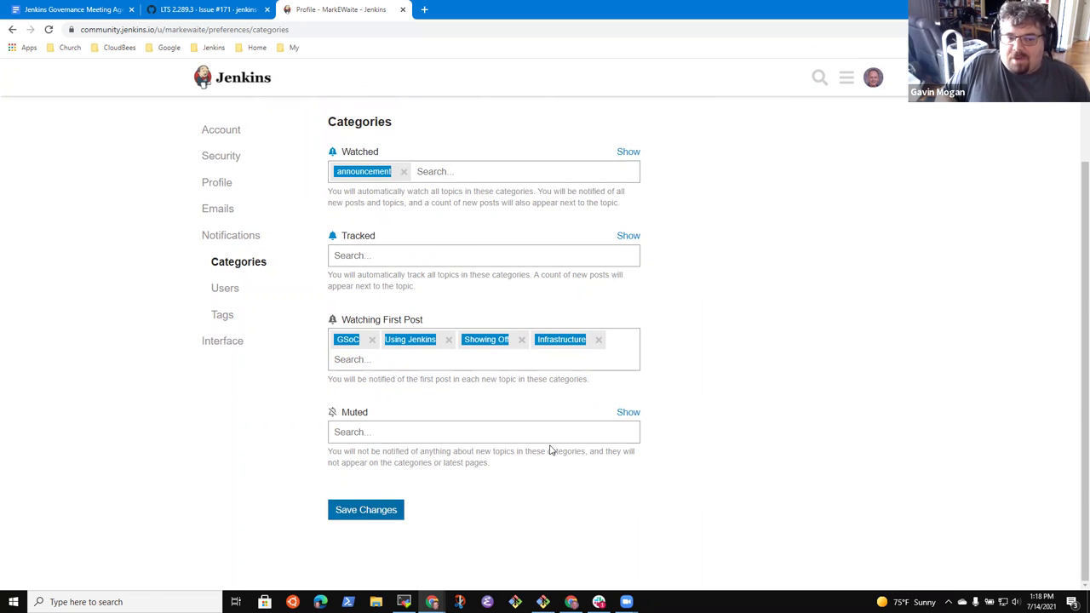
pyautogui.scroll(1, 581, 456)
pyautogui.scroll(1, 596, 446)
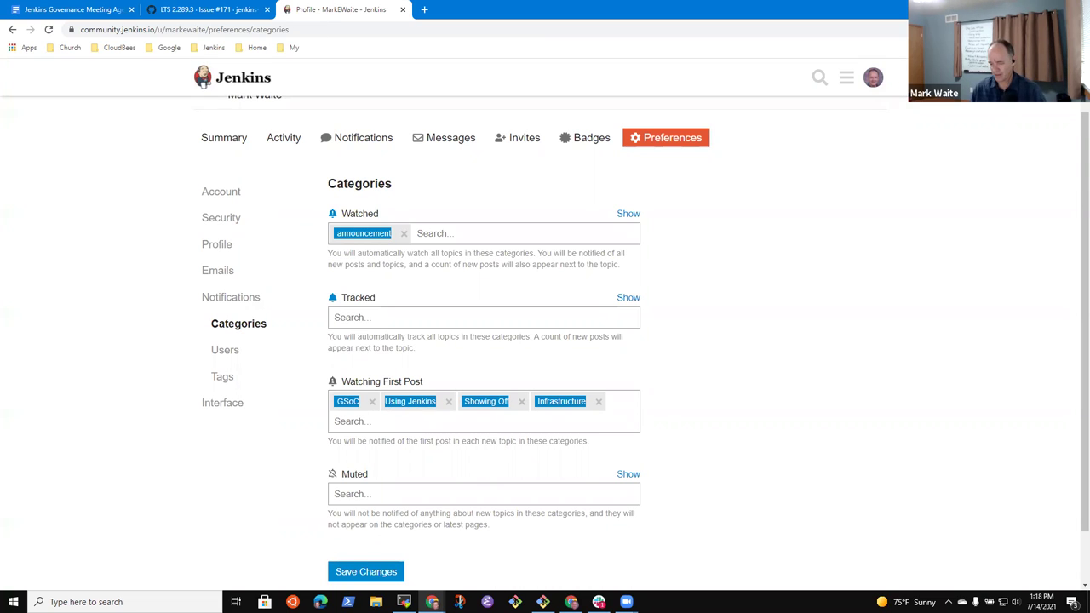
pyautogui.hotkey('alt', 'Tab')
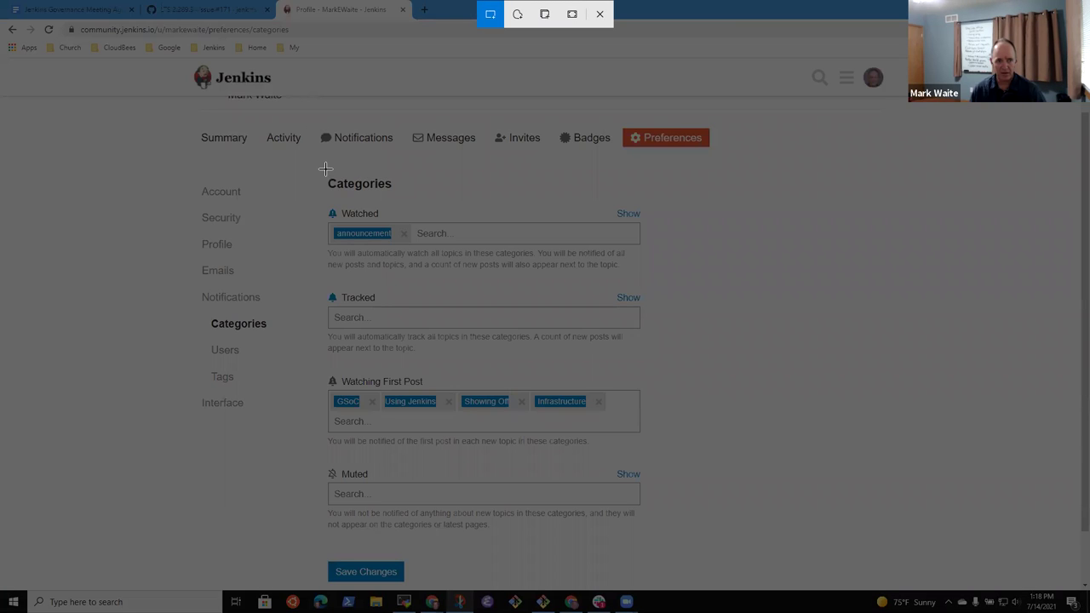
pyautogui.moveTo(326, 171)
pyautogui.mouseDown()
pyautogui.moveTo(347, 252)
pyautogui.moveTo(664, 551)
pyautogui.moveTo(688, 589)
pyautogui.mouseUp()
pyautogui.click(366, 572)
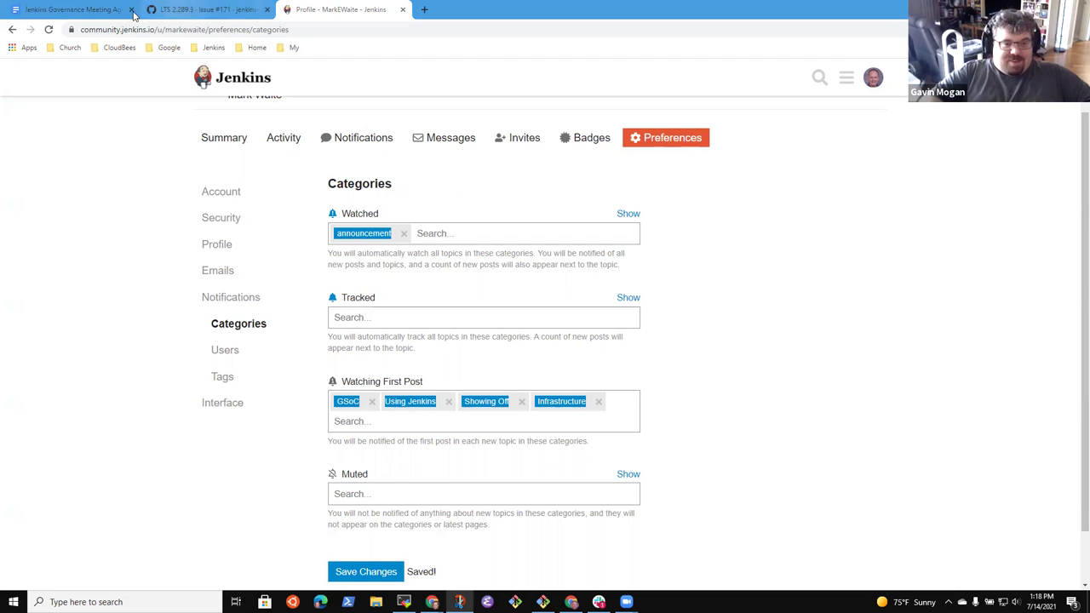
pyautogui.click(51, 10)
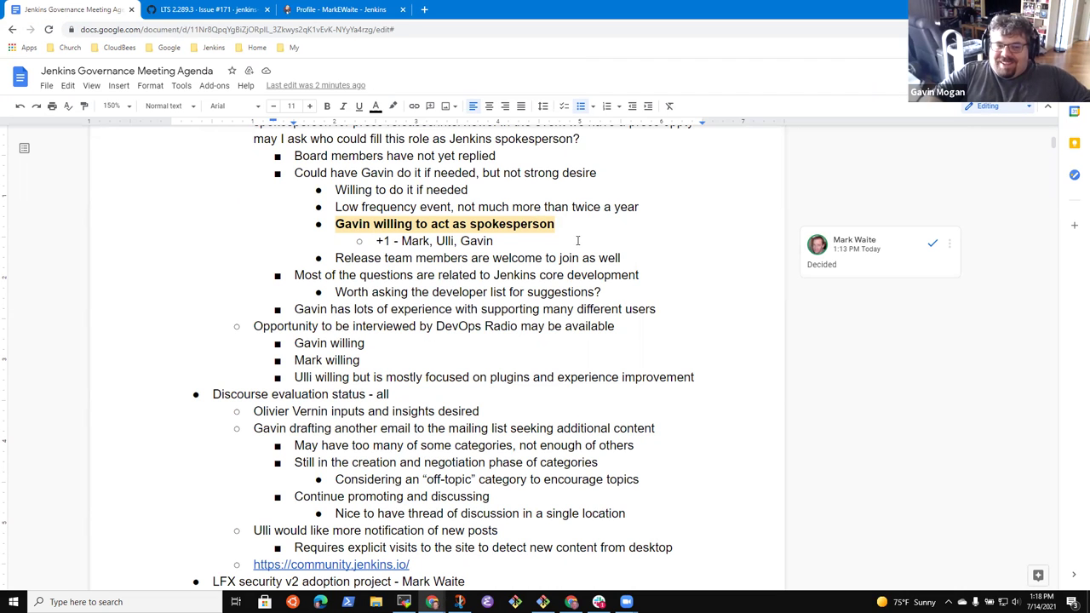
# Paste the Discourse preferences screenshot on a new line below the desktop note
pyautogui.press('Return')
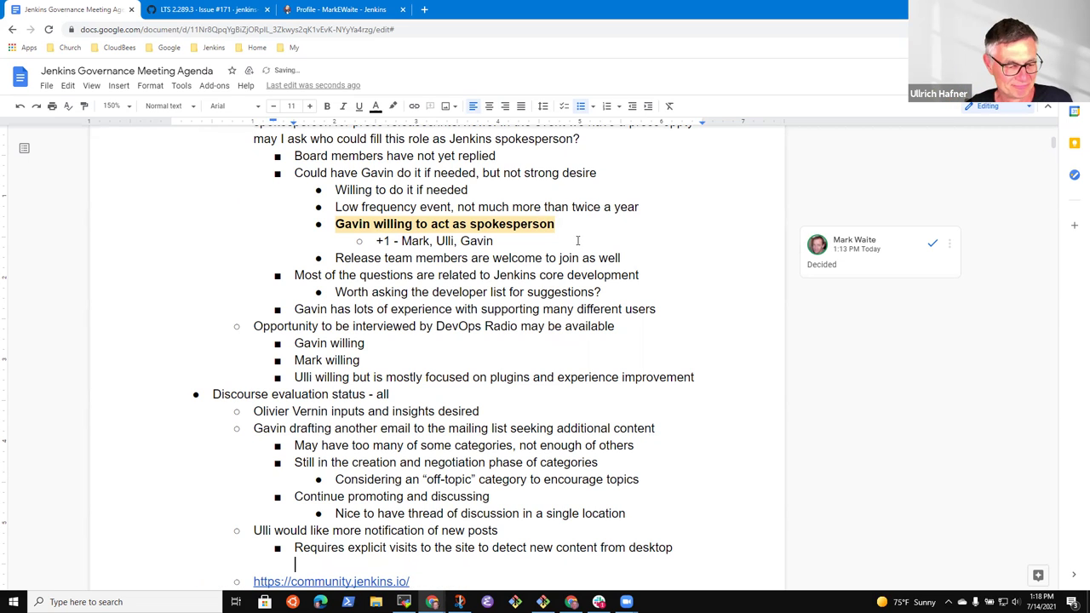
pyautogui.hotkey('ctrl', 'v')
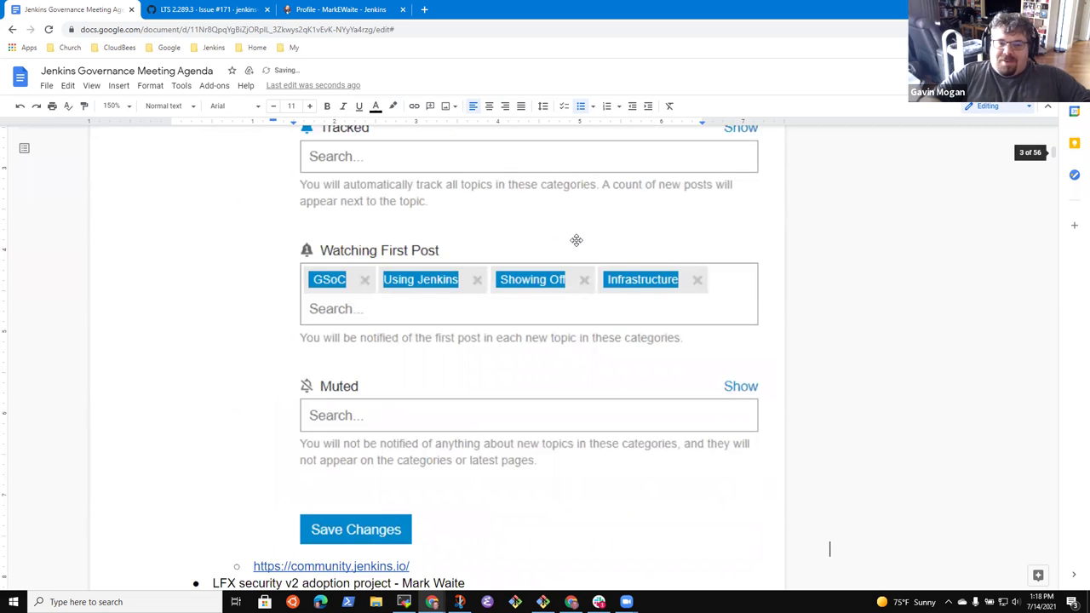
pyautogui.scroll(5, 416, 297)
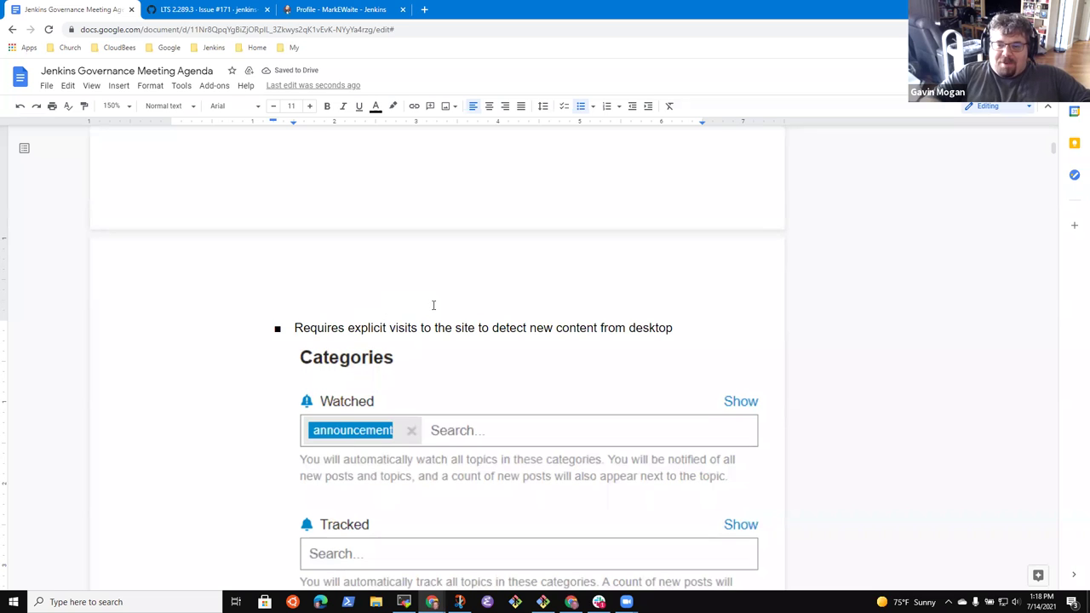
pyautogui.scroll(-5, 433, 305)
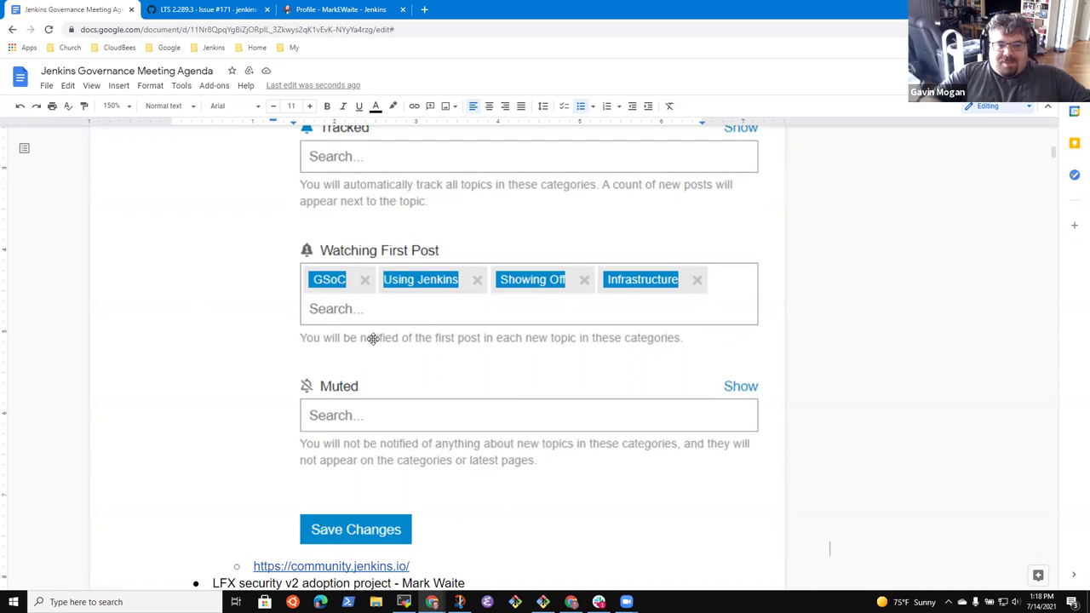
pyautogui.scroll(-3, 372, 345)
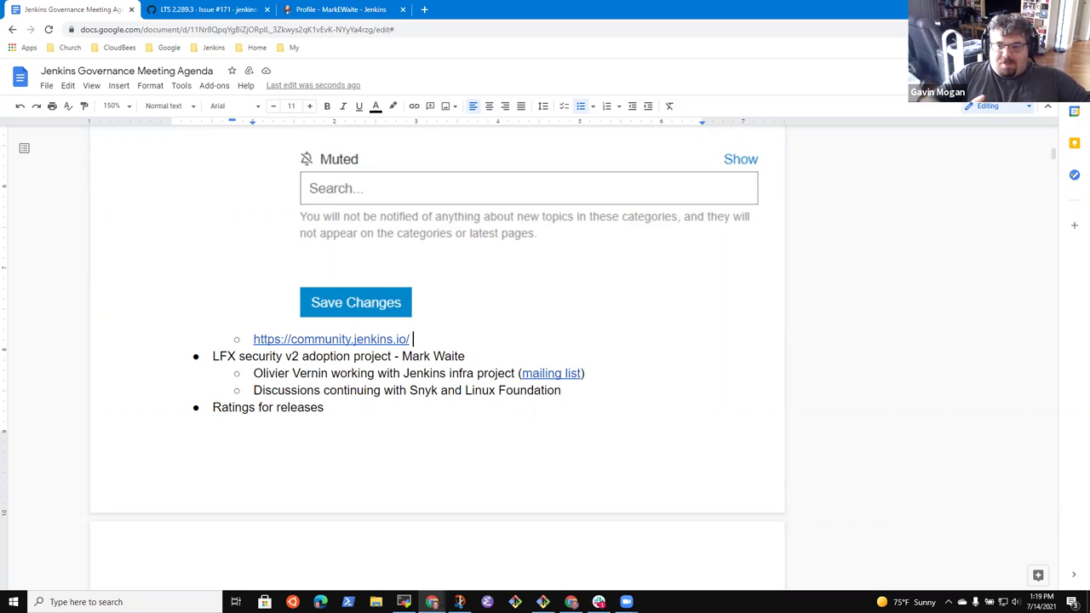
# Add a bullet 'Spam detected this week and suppressed automatically' below the settings screenshot
pyautogui.press('Home')
pyautogui.press('Return')
pyautogui.press('Up')
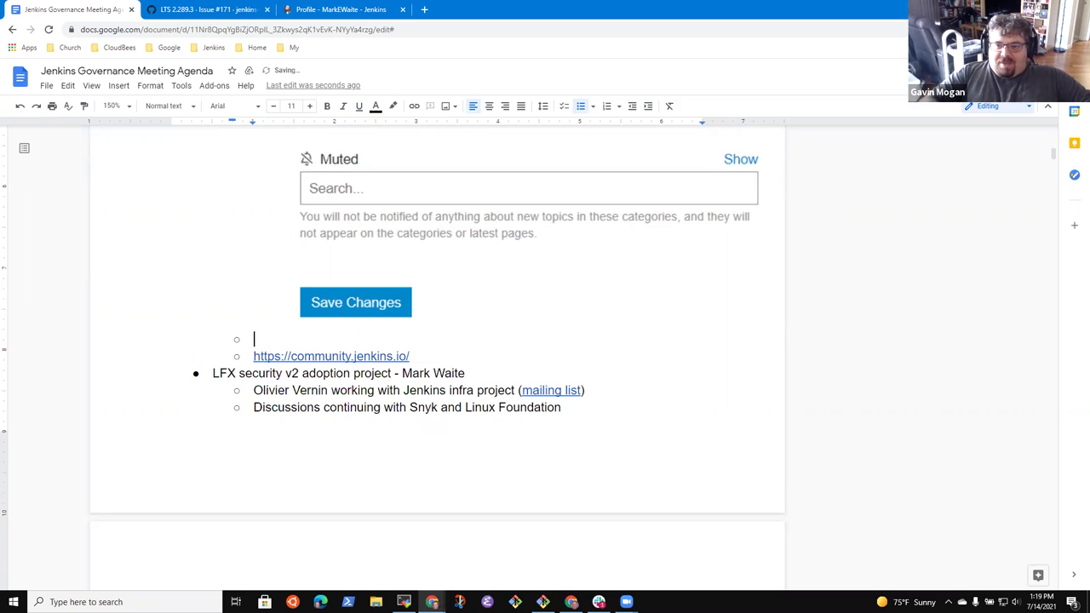
pyautogui.write('Spam detec')
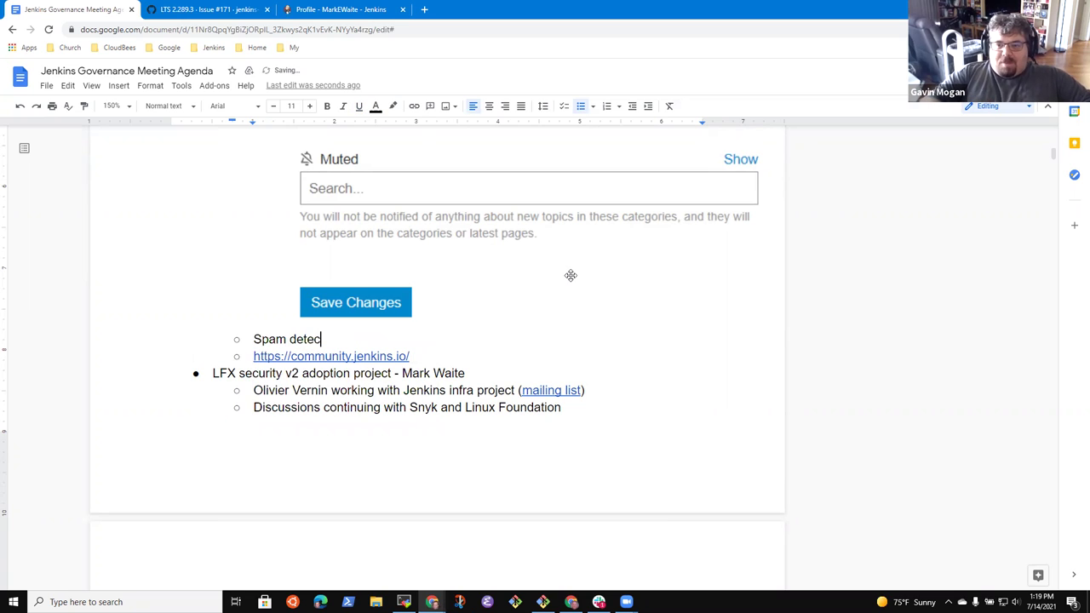
pyautogui.write('ted on this')
pyautogui.press('BackSpace')
pyautogui.press('BackSpace')
pyautogui.press('BackSpace')
pyautogui.write('this w')
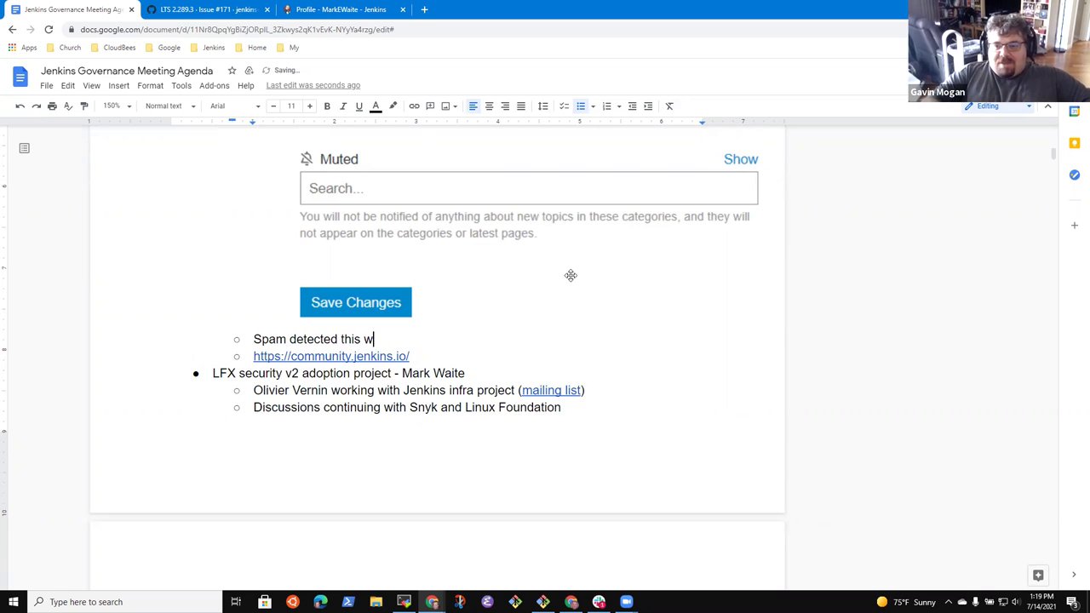
pyautogui.write('eek adv')
pyautogui.press('BackSpace')
pyautogui.press('BackSpace')
pyautogui.press('BackSpace')
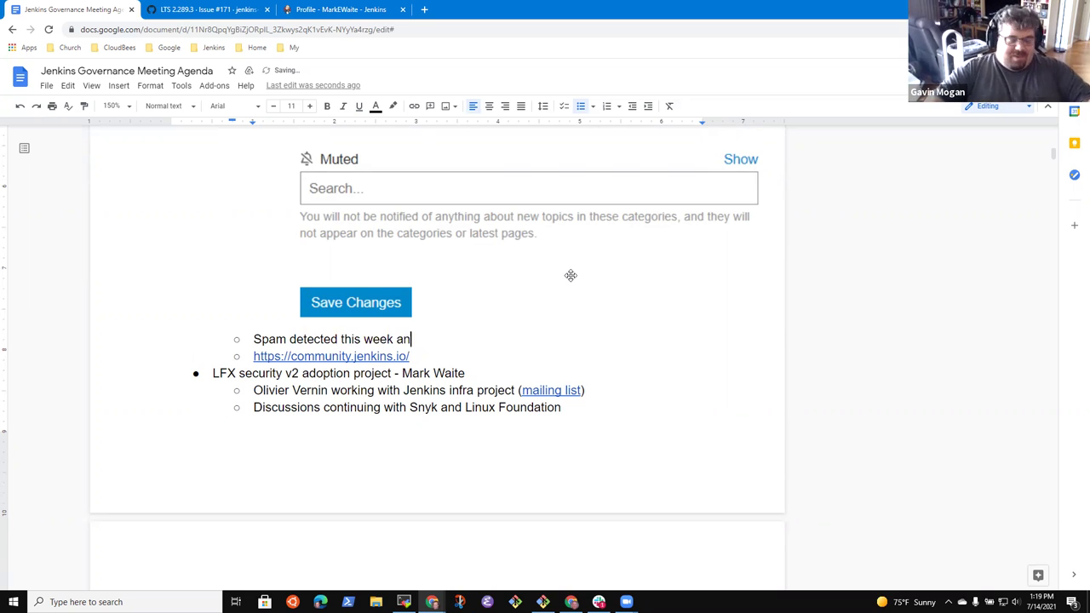
pyautogui.write('d suppressed ')
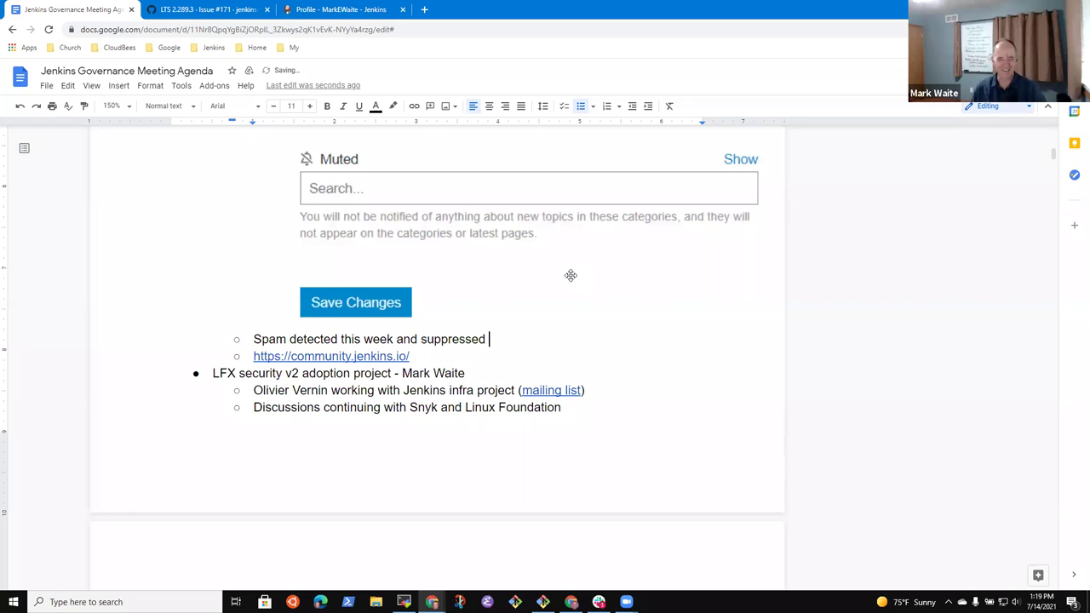
pyautogui.write('automatically')
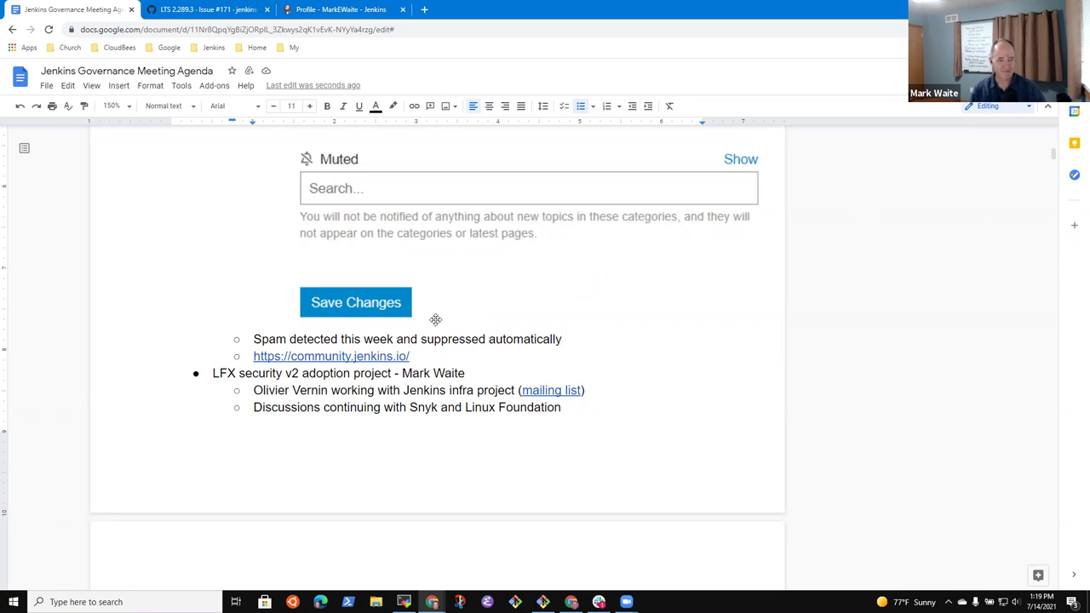
pyautogui.scroll(1, 467, 326)
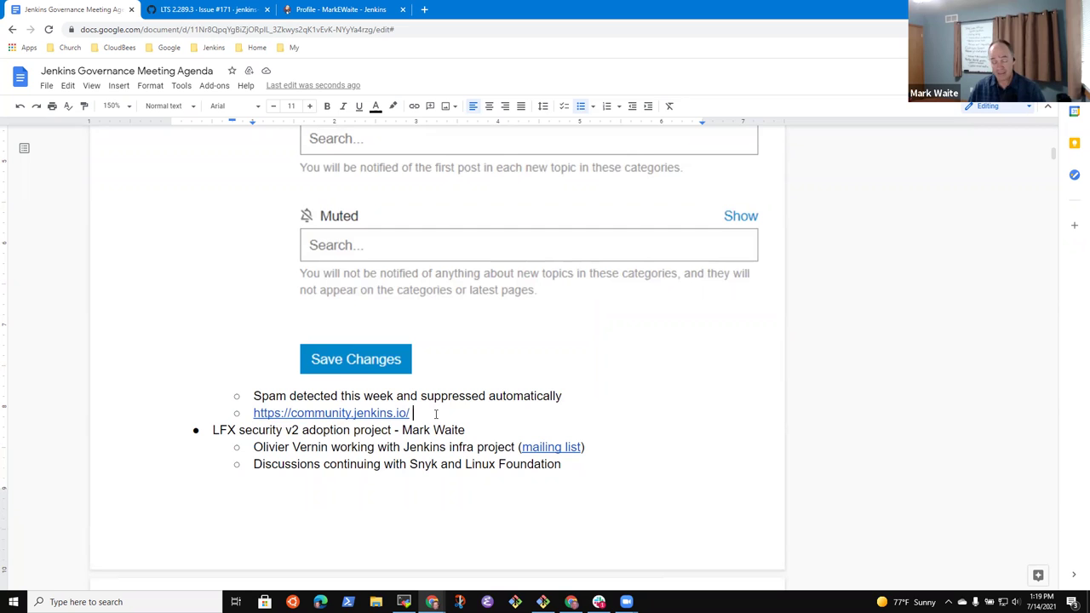
pyautogui.scroll(7, 409, 382)
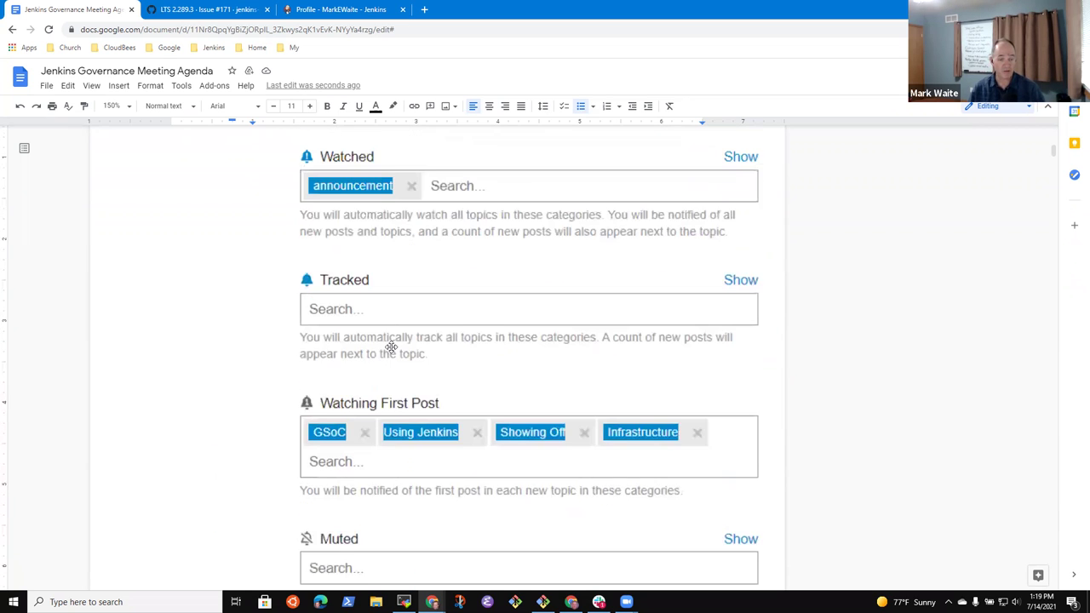
pyautogui.scroll(6, 409, 350)
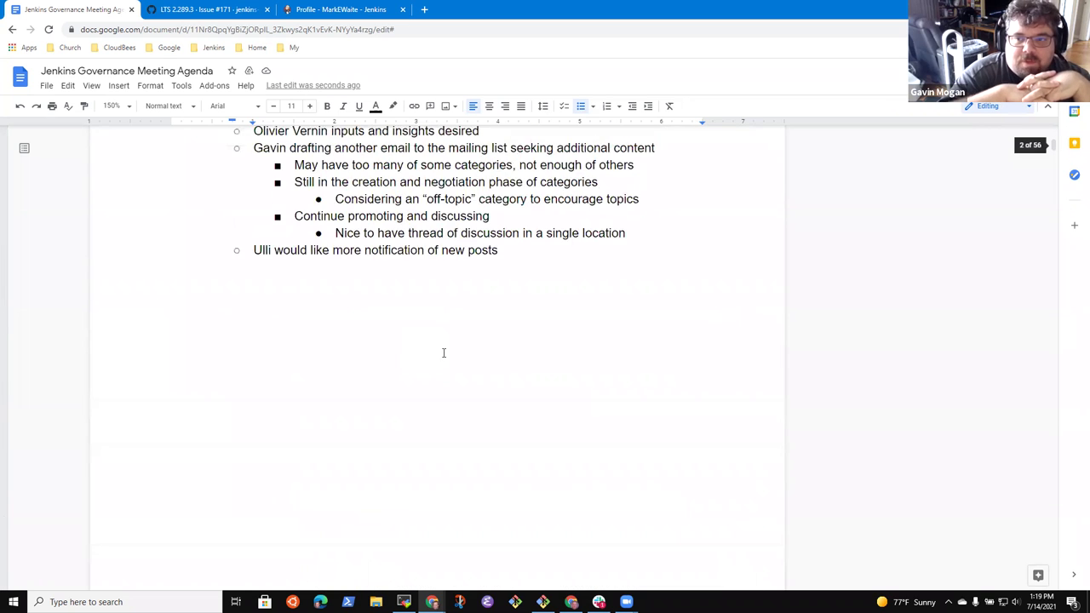
pyautogui.scroll(2, 492, 367)
pyautogui.scroll(-8, 510, 358)
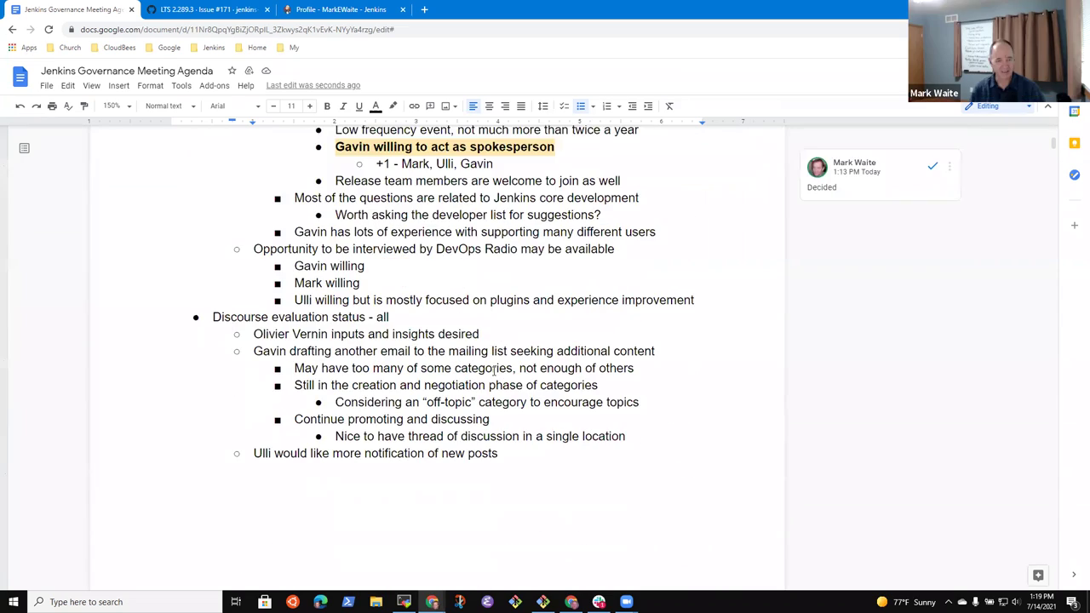
pyautogui.scroll(-2, 503, 384)
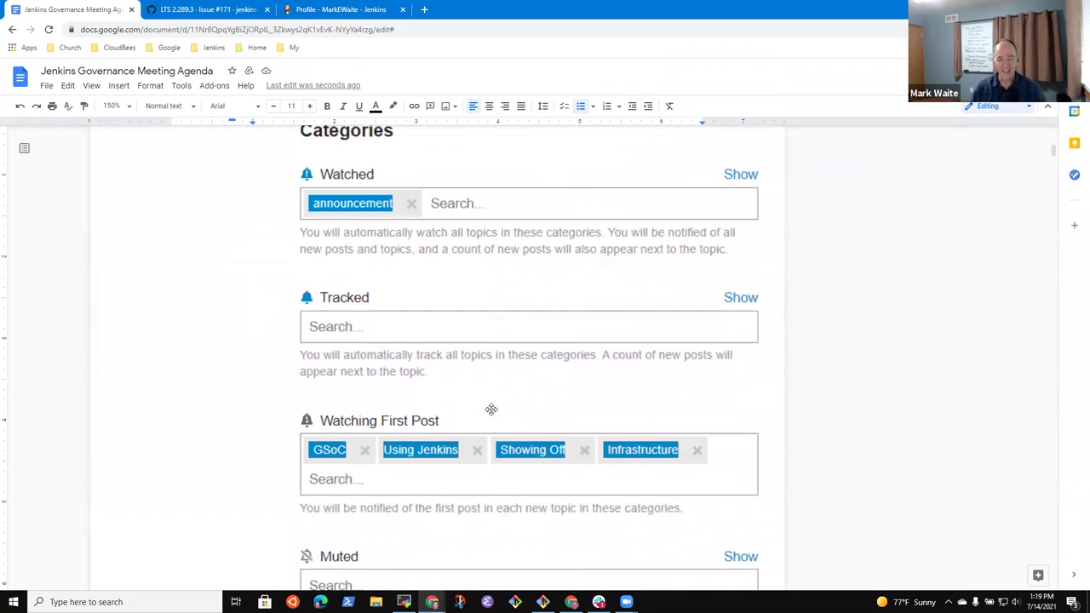
pyautogui.scroll(-1, 474, 400)
pyautogui.scroll(-4, 475, 394)
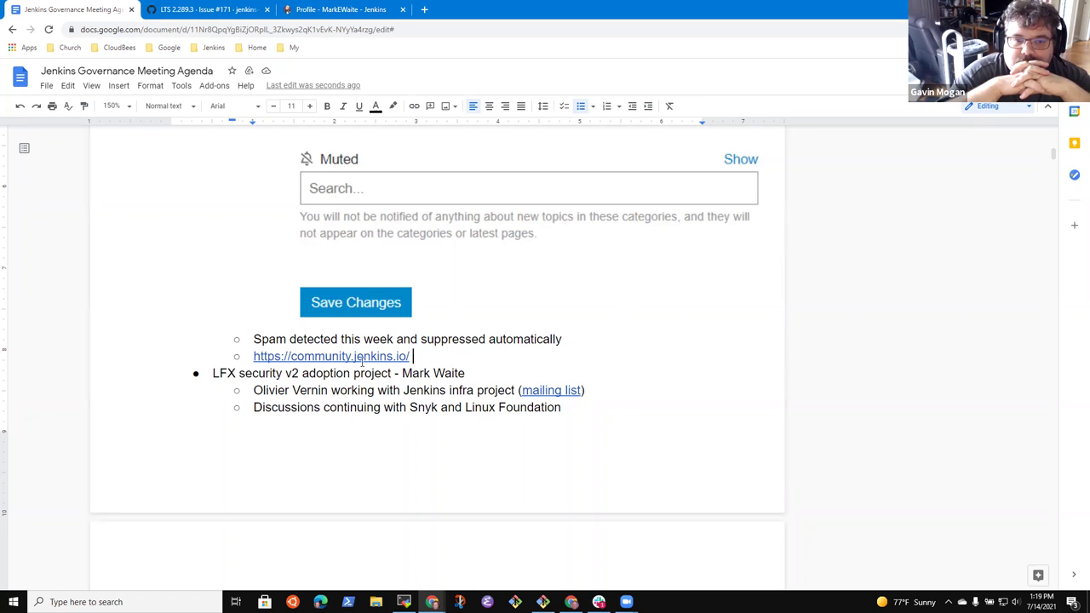
# Place the cursor at the end of the infra project sub-bullet under LFX security
pyautogui.click(479, 373)
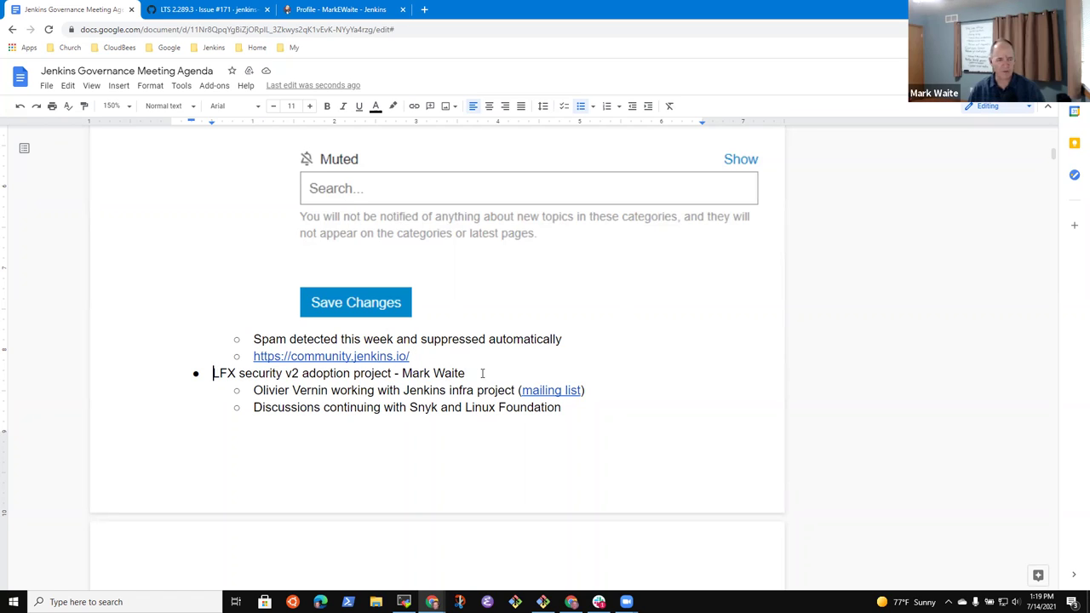
pyautogui.hotkey('shift', 'End')
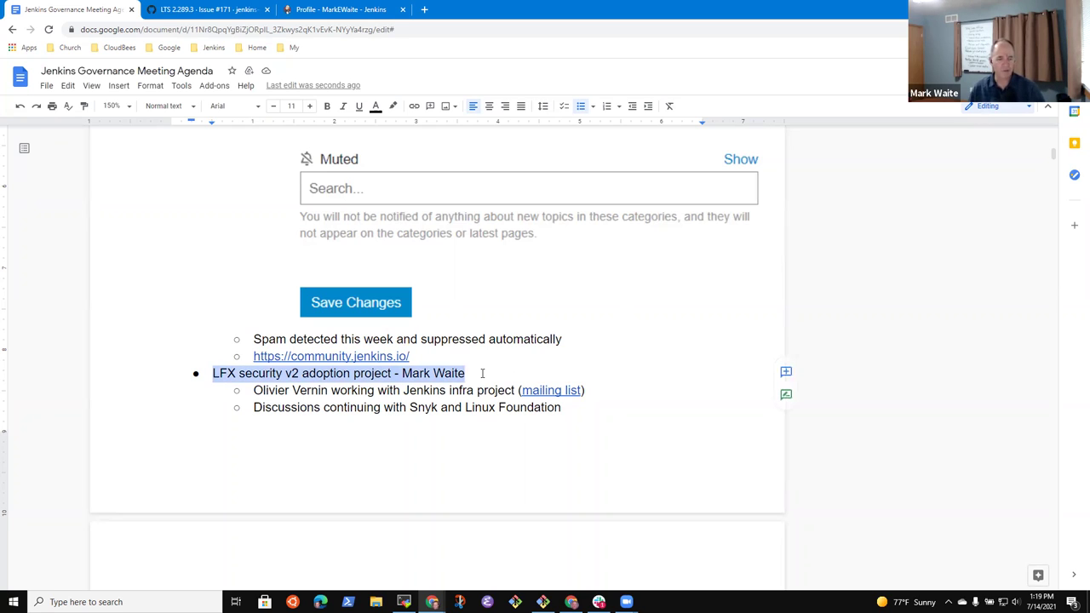
pyautogui.click(378, 390)
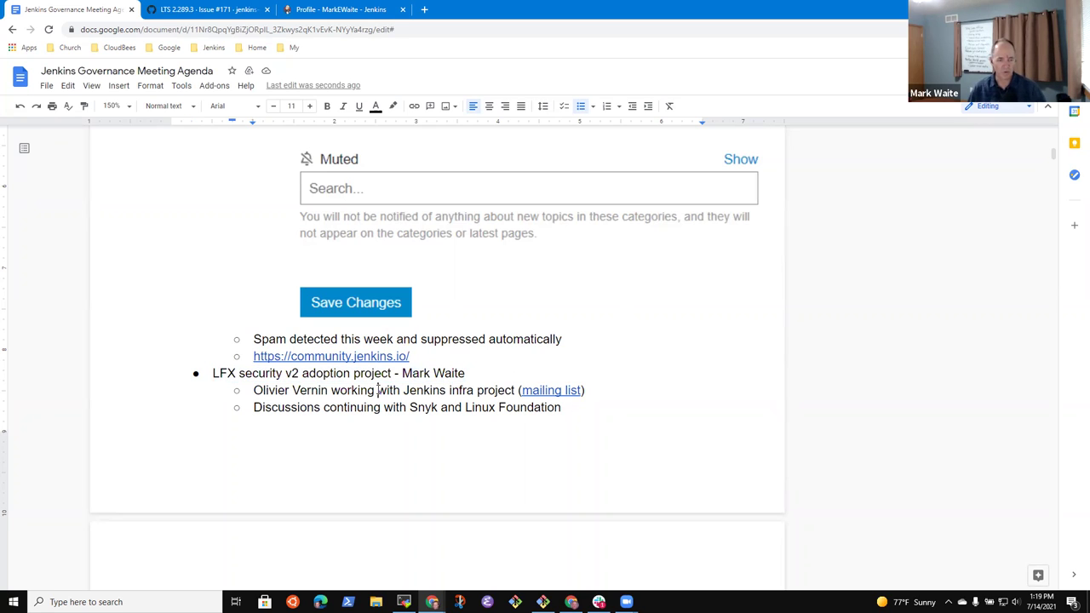
pyautogui.hotkey('ctrl', 'shift', 'Right')
pyautogui.hotkey('ctrl', 'shift', 'Right')
pyautogui.hotkey('ctrl', 'shift', 'Right')
pyautogui.press('Left')
pyautogui.hotkey('ctrl', 'Right')
pyautogui.hotkey('ctrl', 'Right')
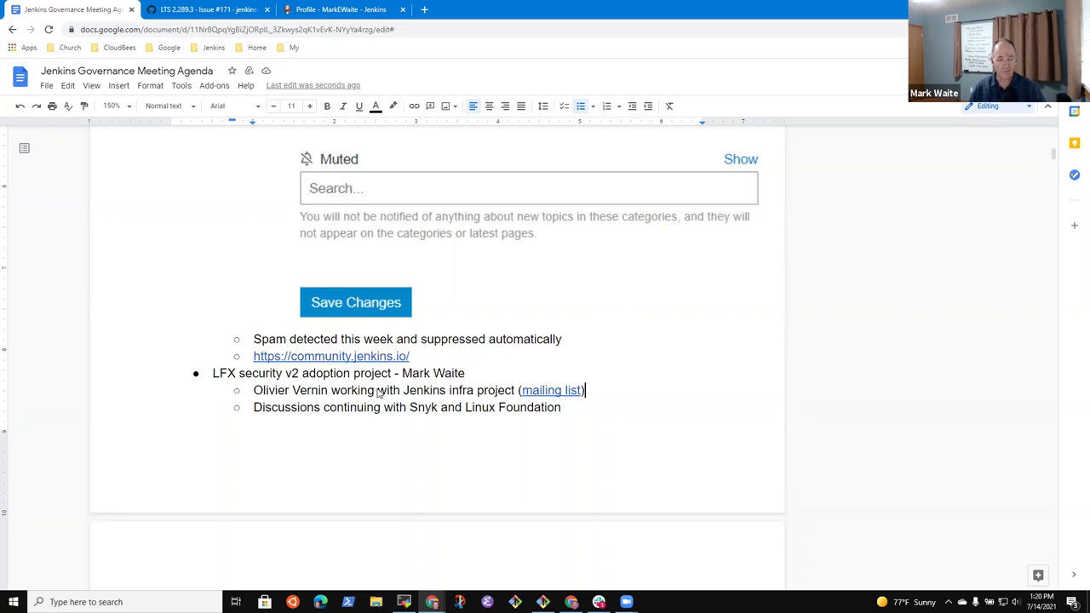
# Add an indented note 'Provided several sample repositories to be scanned'
pyautogui.press('Return')
pyautogui.press('Tab')
pyautogui.write('Provided ')
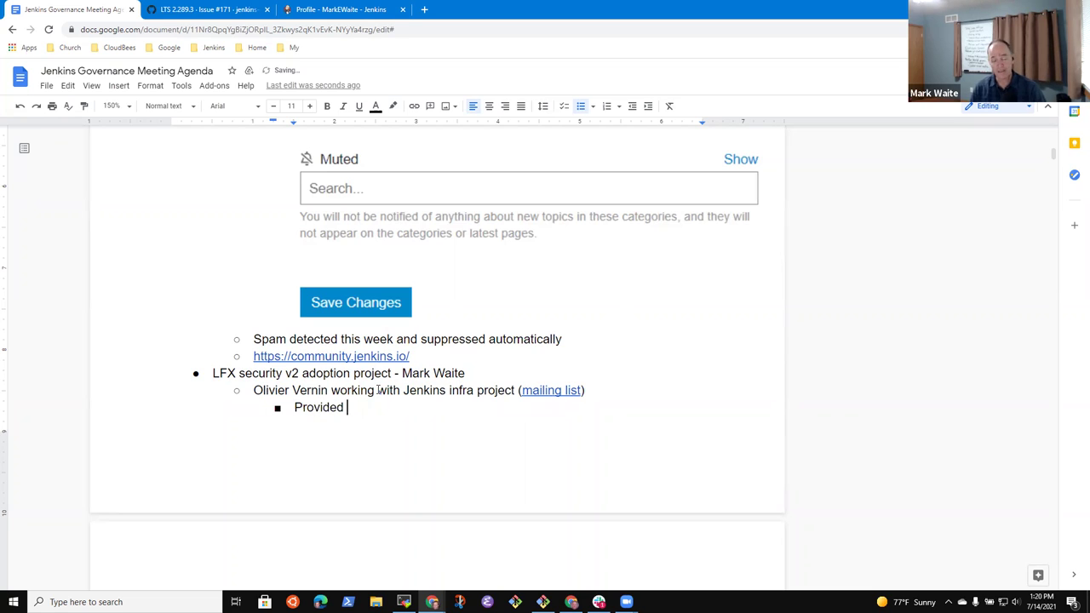
pyautogui.write('several sanmo')
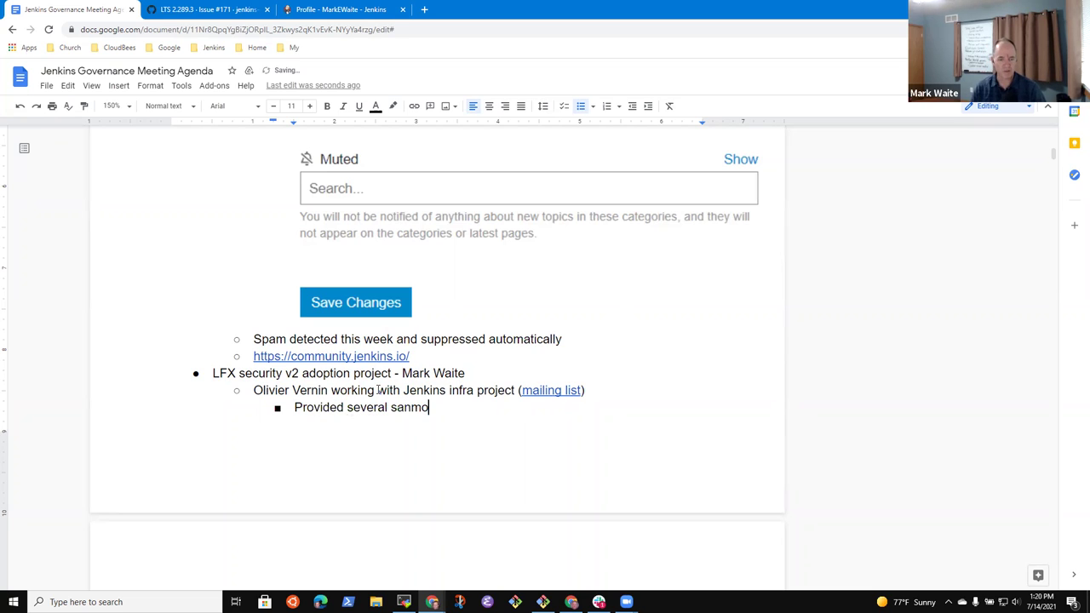
pyautogui.press('BackSpace')
pyautogui.press('BackSpace')
pyautogui.press('BackSpace')
pyautogui.write('mple reposit')
pyautogui.write('ories to be sca')
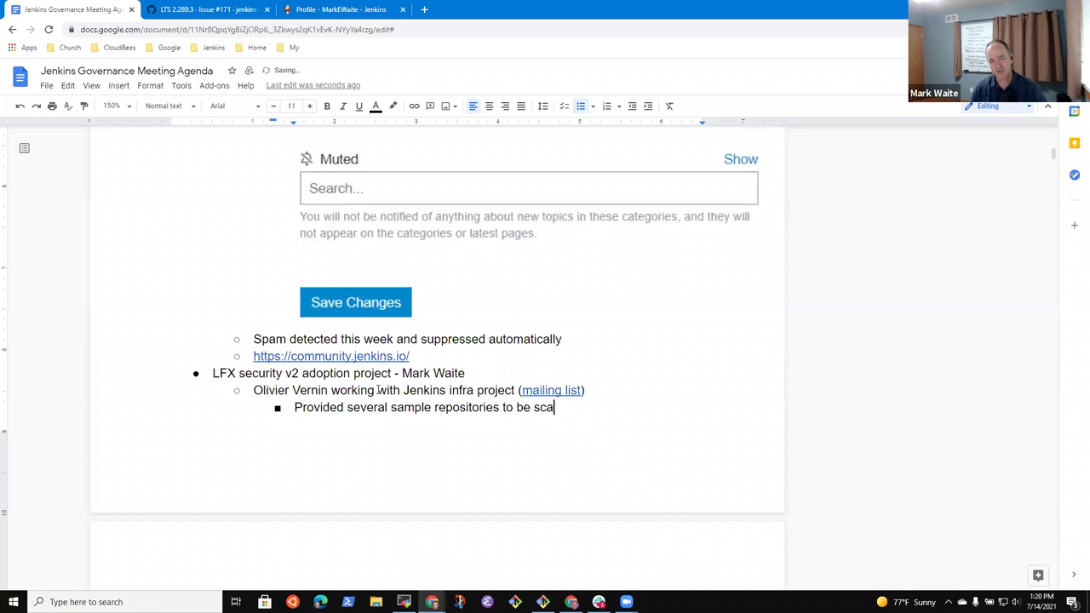
pyautogui.write('nned')
# Add the note 'Intentionally selected different technology stacks' and move to the Discussions line end
pyautogui.press('Return')
pyautogui.write('Intentionally')
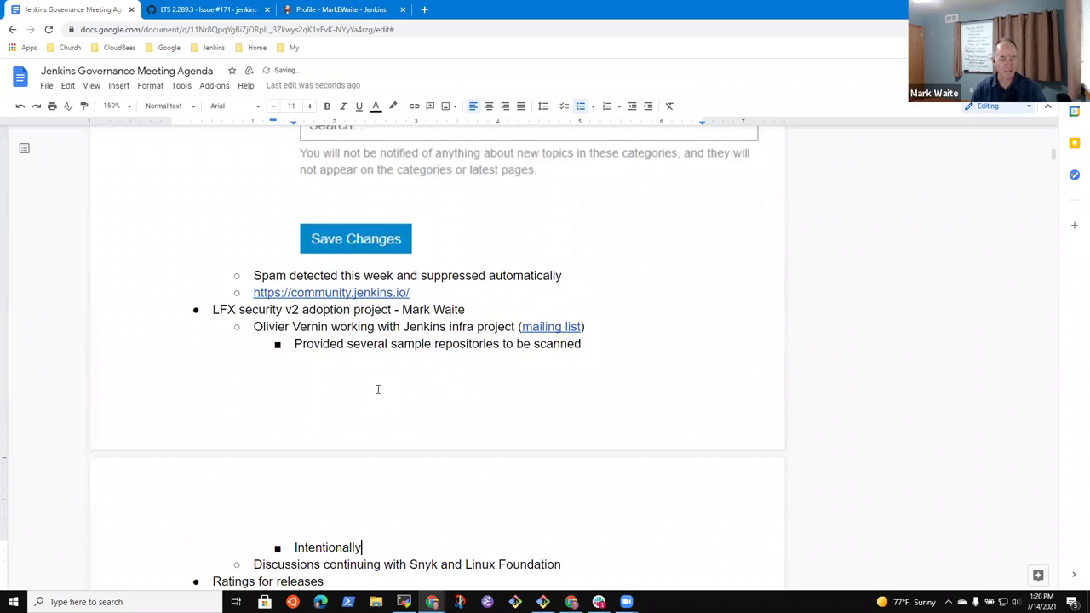
pyautogui.write(' sselec')
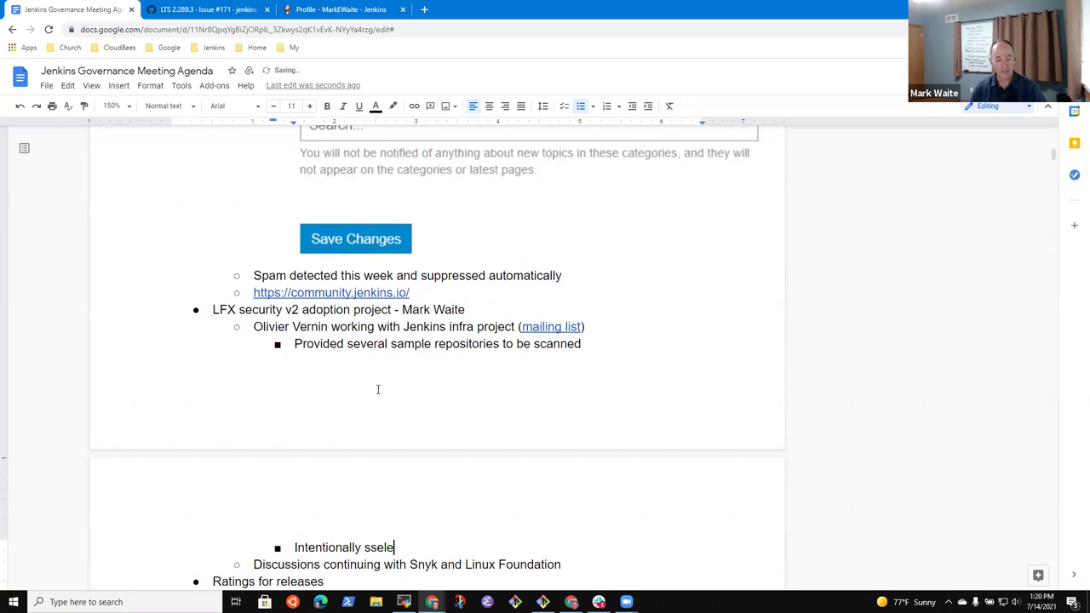
pyautogui.hotkey('ctrl', 'BackSpace')
pyautogui.write('selected ')
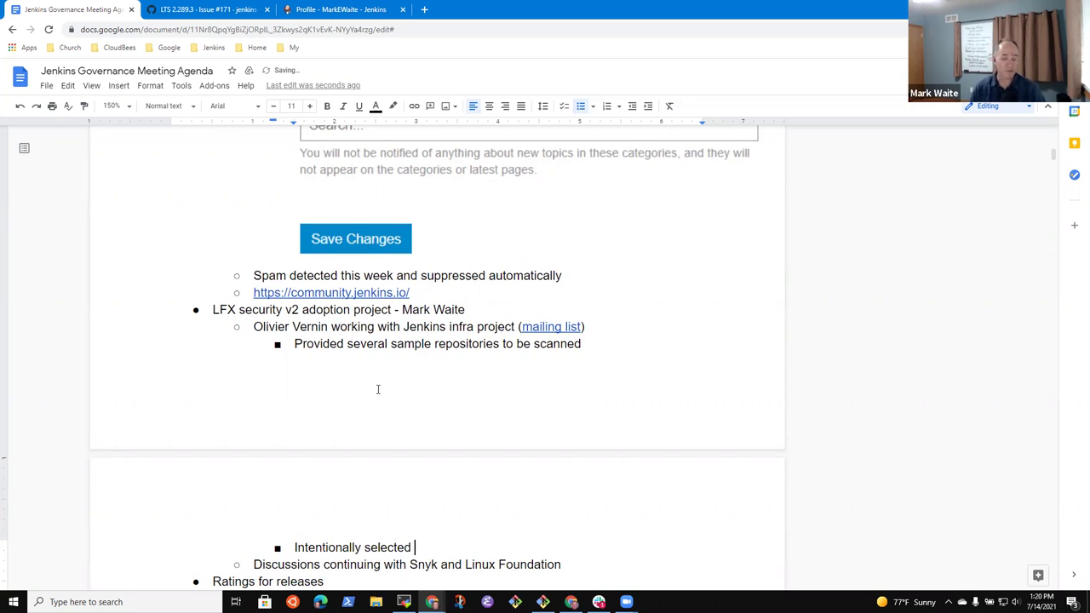
pyautogui.write('different ')
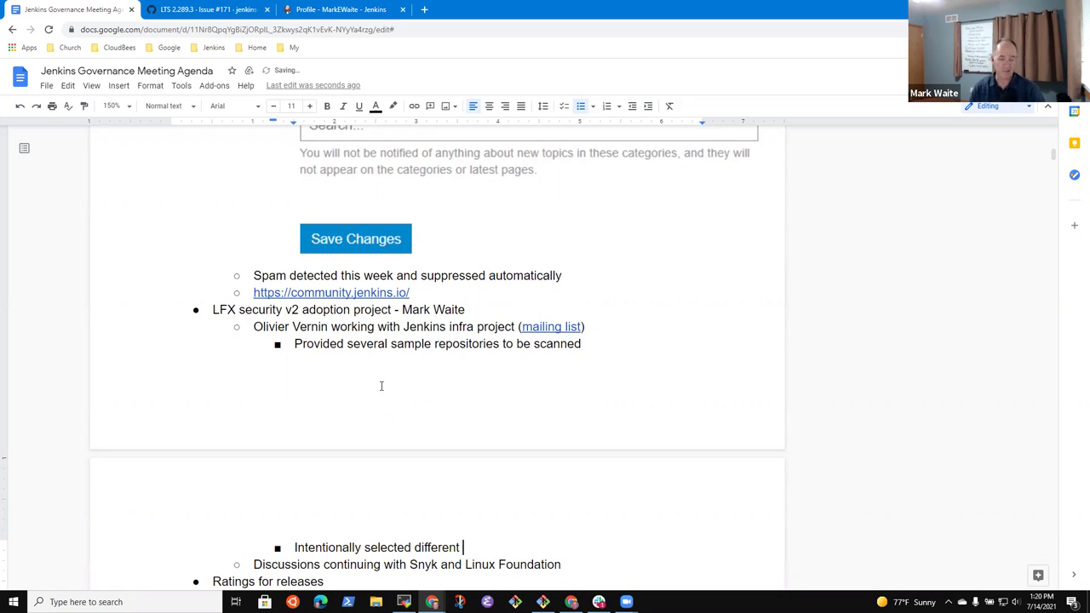
pyautogui.write('techn')
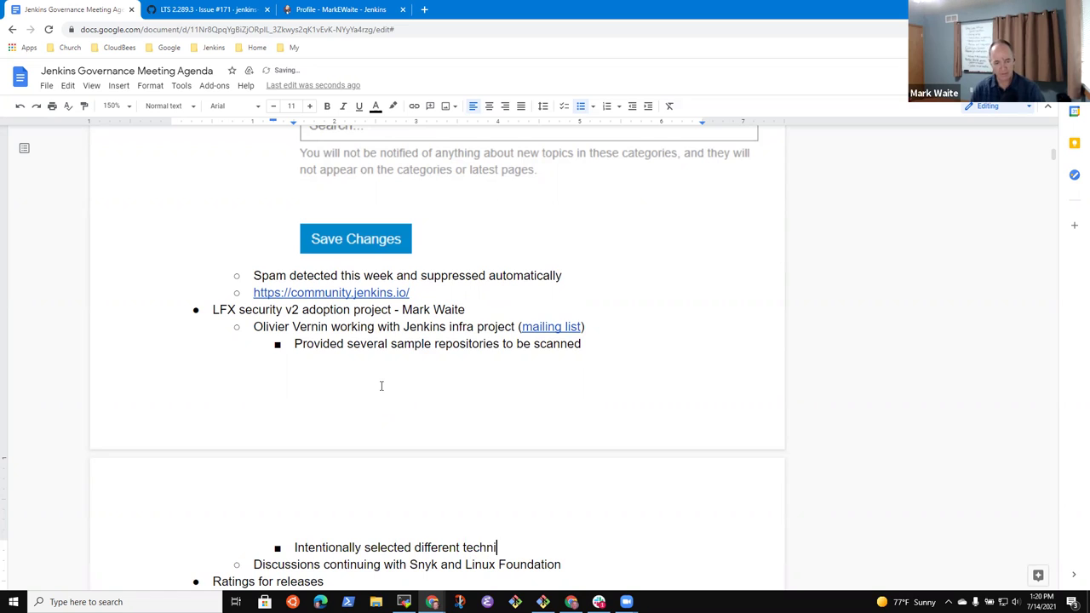
pyautogui.write('ology s')
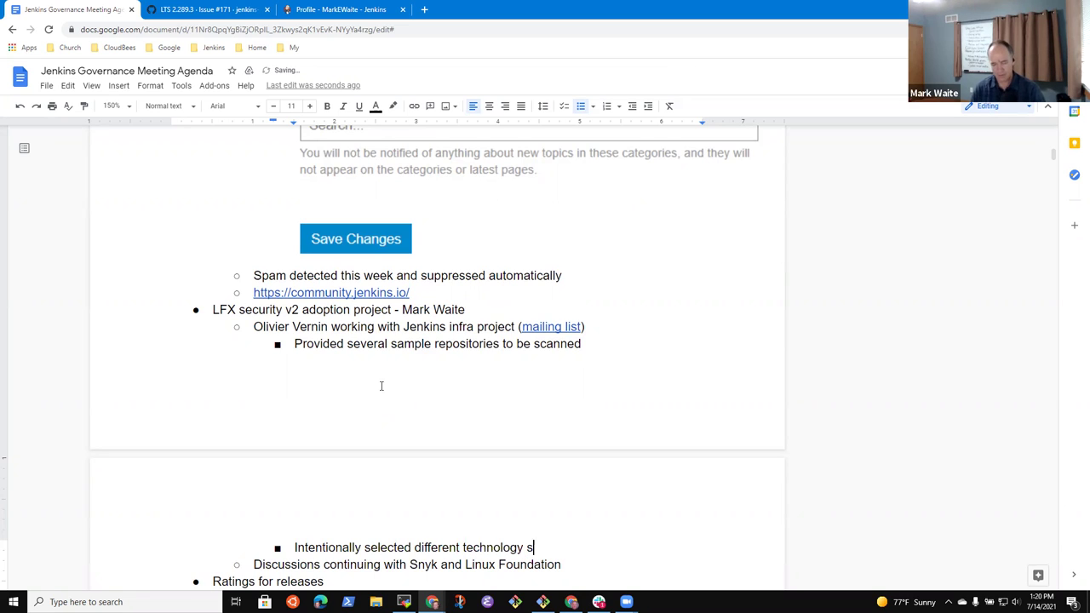
pyautogui.press('BackSpace')
pyautogui.write('st')
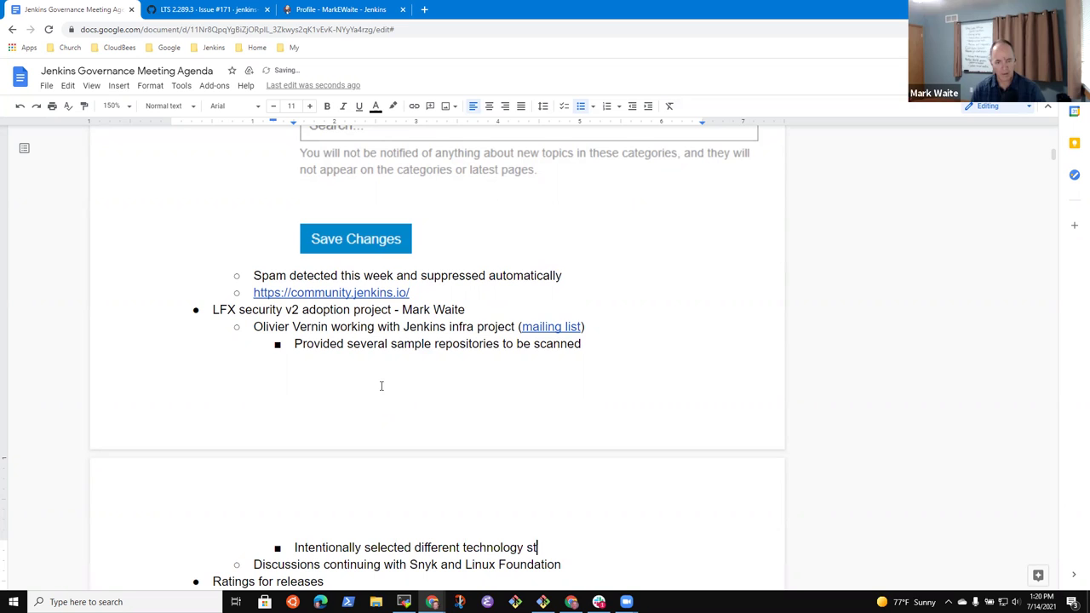
pyautogui.write('acks')
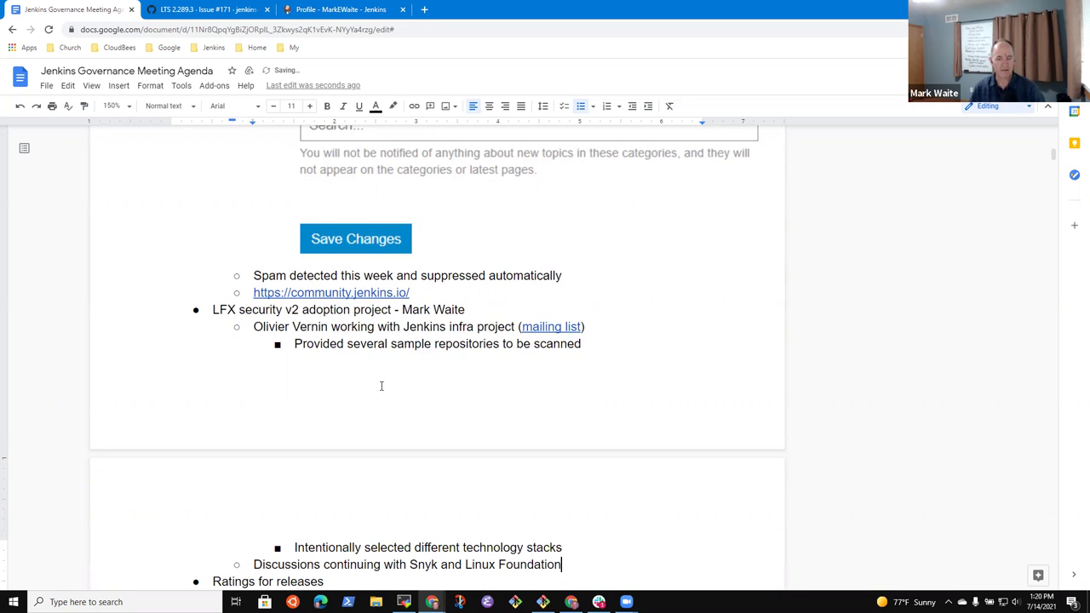
pyautogui.press('Home')
pyautogui.hotkey('shift', 'End')
pyautogui.press('End')
# Append 'for their v2 work to better support' to the Snyk Discussions line
pyautogui.press('Return')
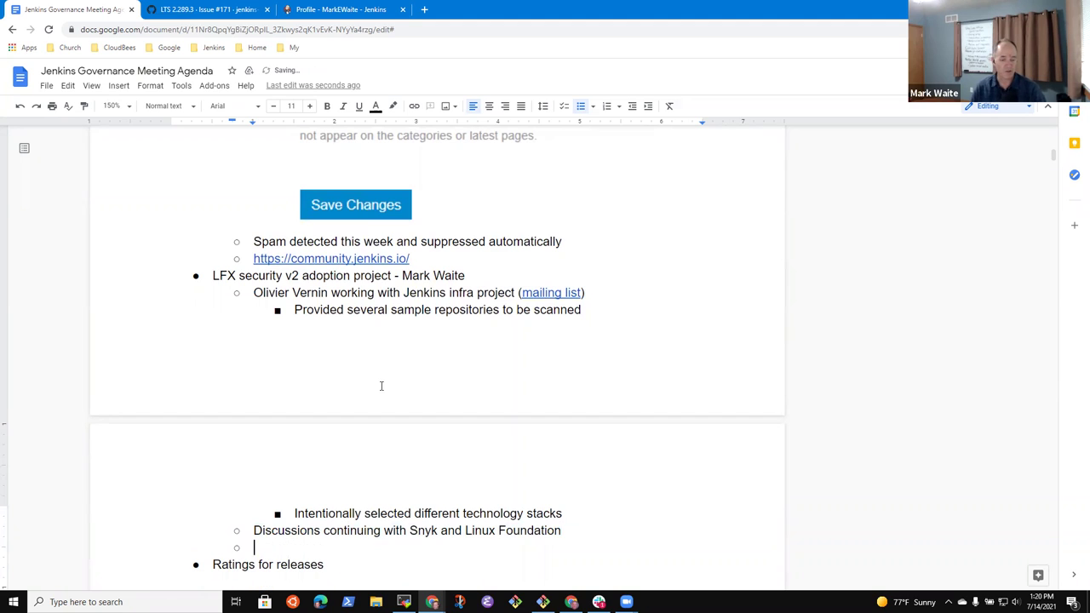
pyautogui.press('BackSpace')
pyautogui.press('BackSpace')
pyautogui.write('for their v2 wwork')
pyautogui.press('BackSpace')
pyautogui.press('BackSpace')
pyautogui.press('BackSpace')
pyautogui.write('work to better support')
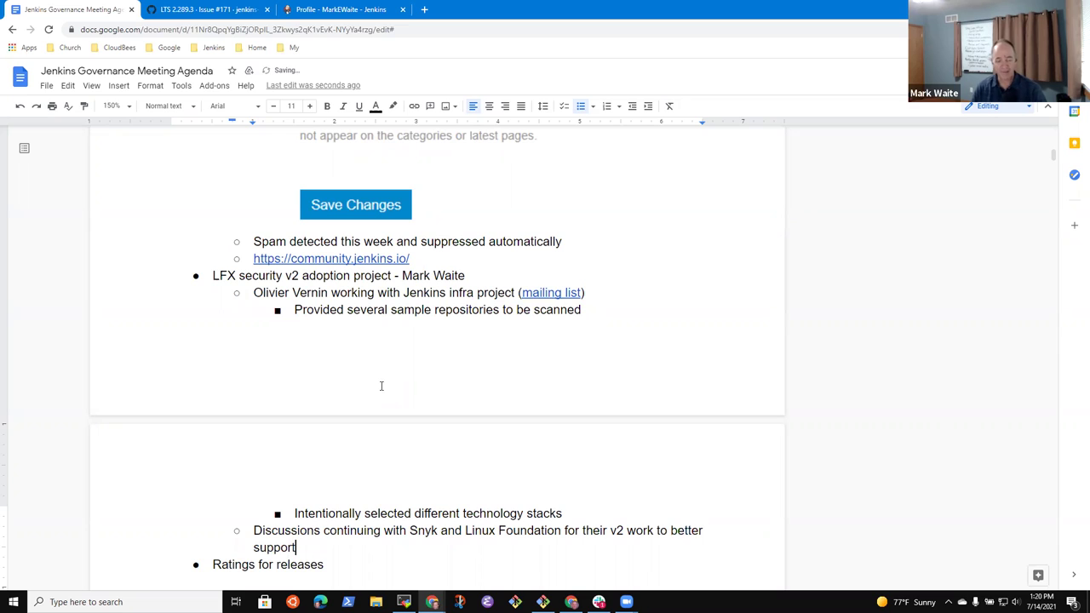
# Add an indented sub-point 'Understand the dependencies inside a plugin hpi/jpi file'
pyautogui.press('Return')
pyautogui.press('Tab')
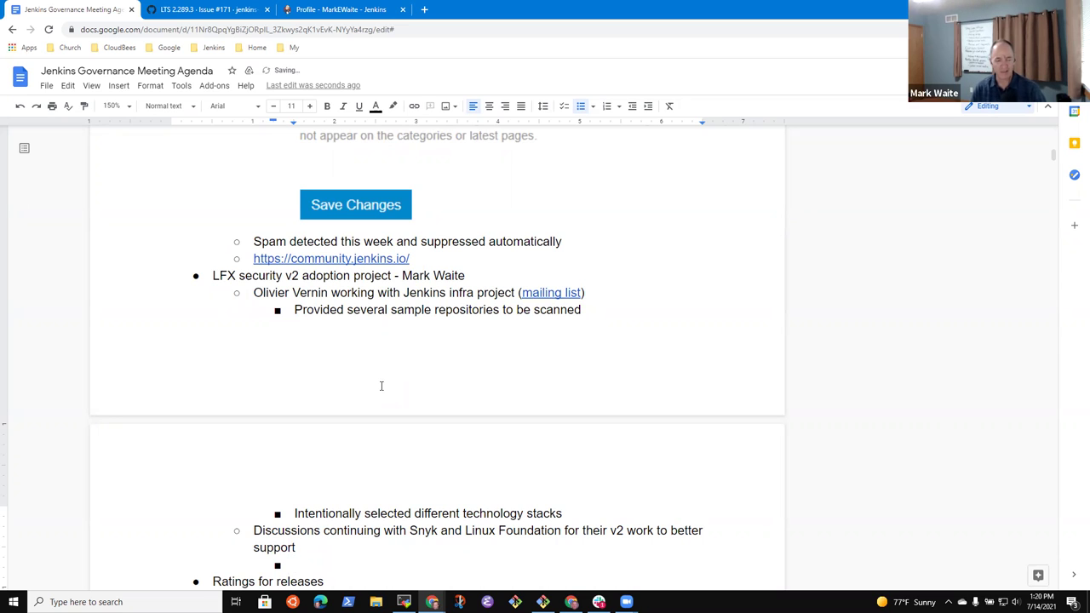
pyautogui.write('Underst')
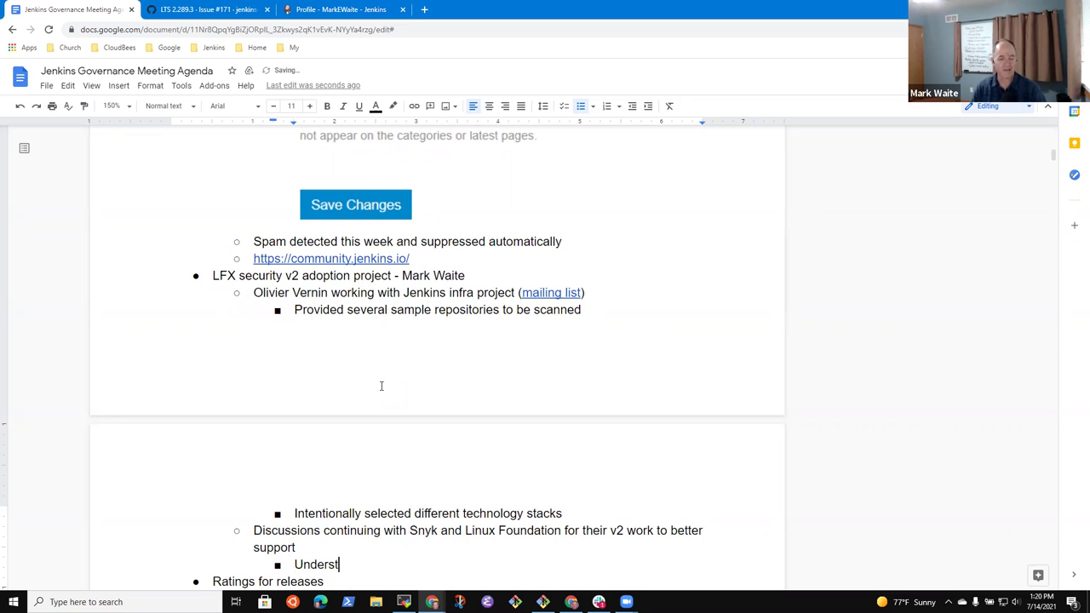
pyautogui.write('and the depende')
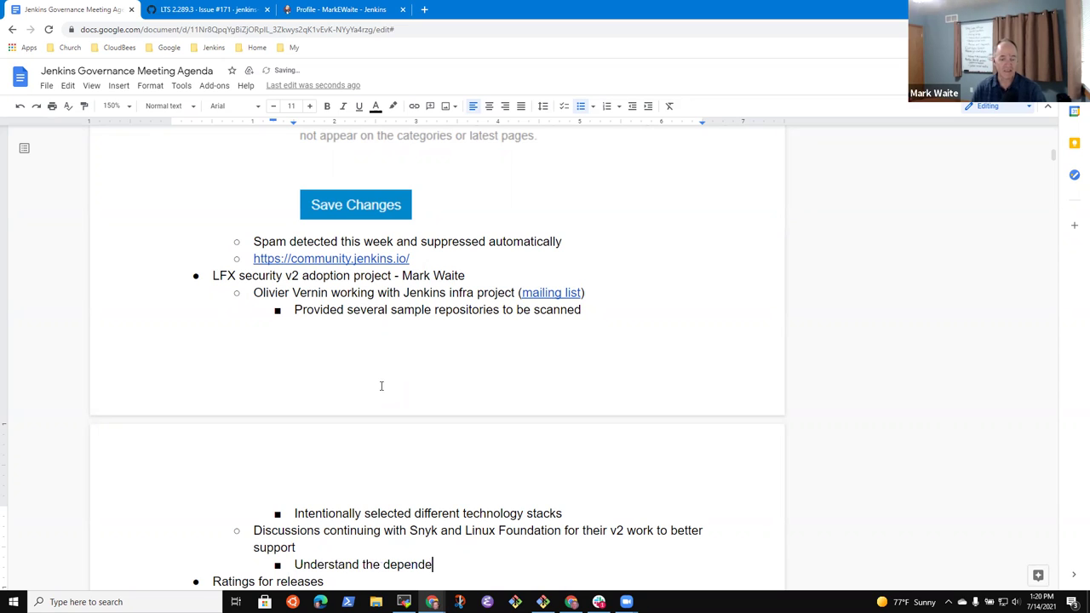
pyautogui.write('ncies ')
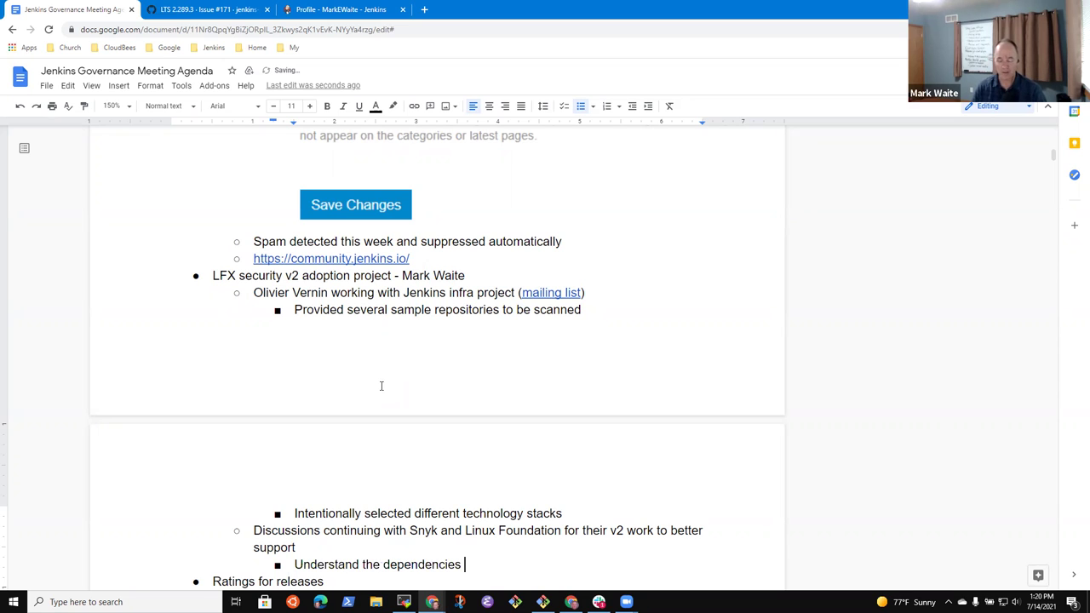
pyautogui.write('inside ')
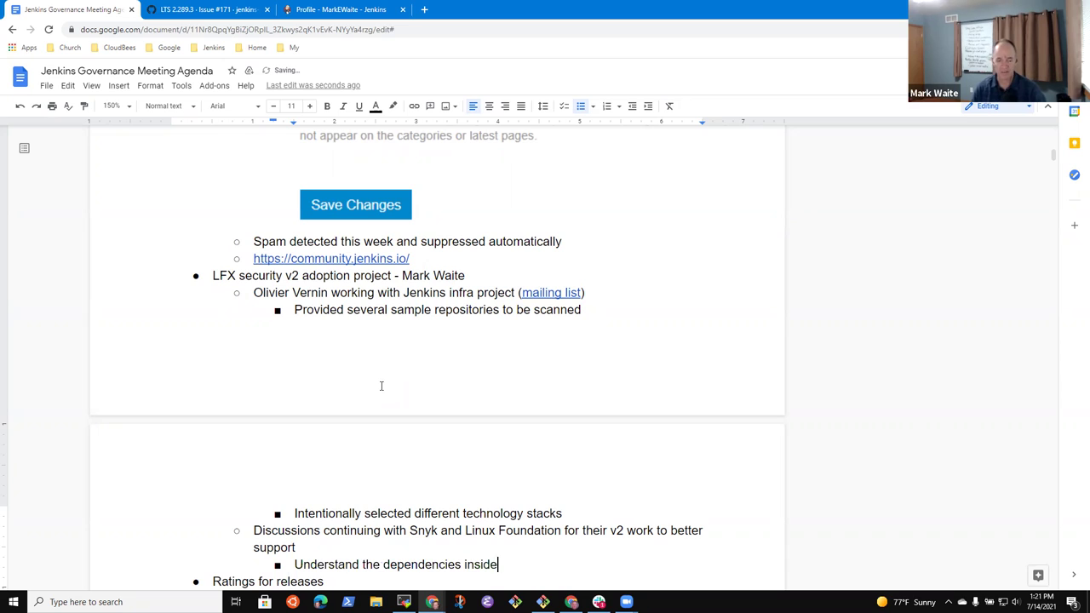
pyautogui.write('a plugin hjp')
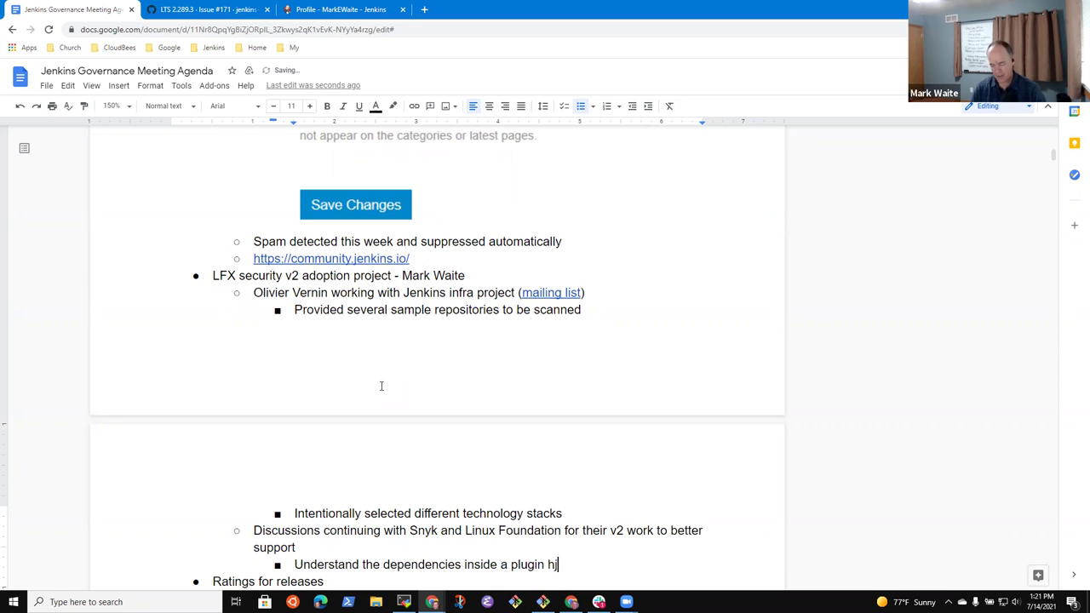
pyautogui.press('BackSpace')
pyautogui.press('BackSpace')
pyautogui.write('p')
pyautogui.write('i/')
pyautogui.write('jpui')
pyautogui.press('BackSpace')
pyautogui.press('BackSpace')
pyautogui.write('pui')
pyautogui.press('BackSpace')
pyautogui.write('i file')
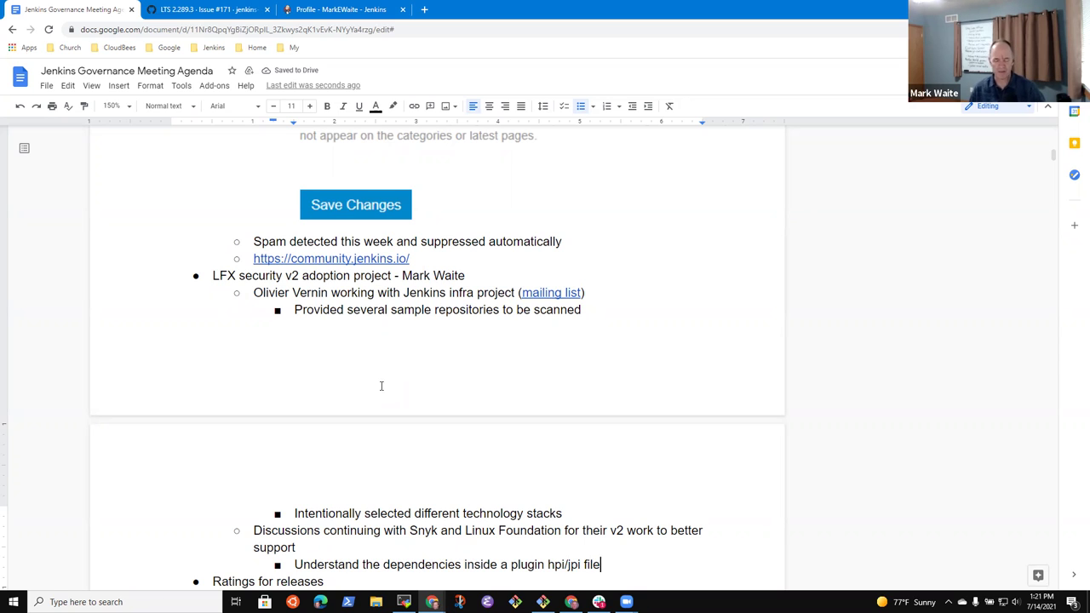
pyautogui.hotkey('shift', 'End')
pyautogui.press('Left')
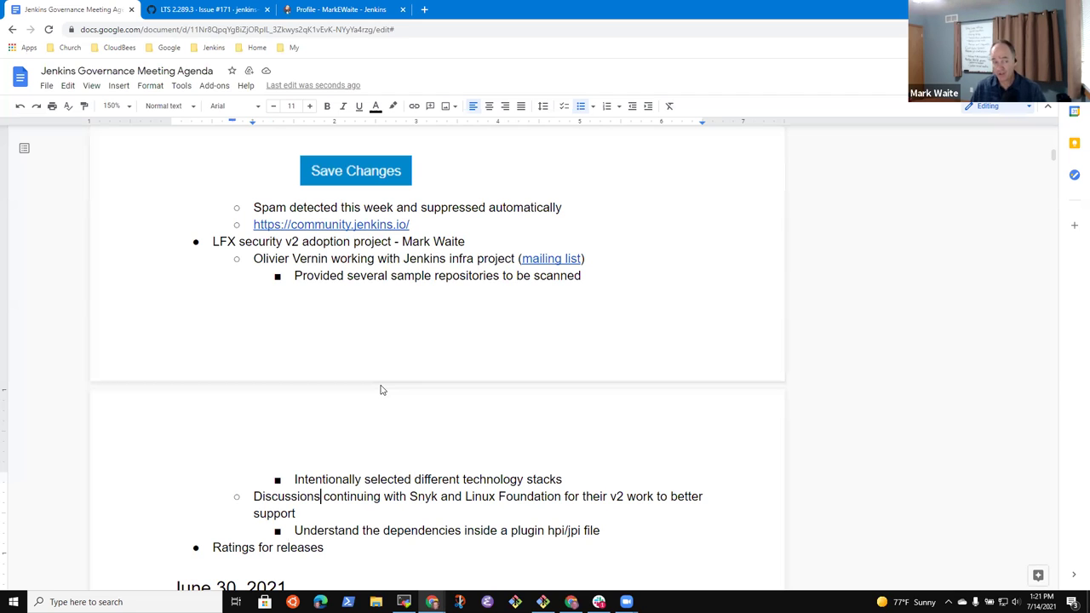
# Scroll back up and put the cursor at the start of the LFX security v2 line
pyautogui.scroll(10, 381, 389)
pyautogui.scroll(-7, 380, 389)
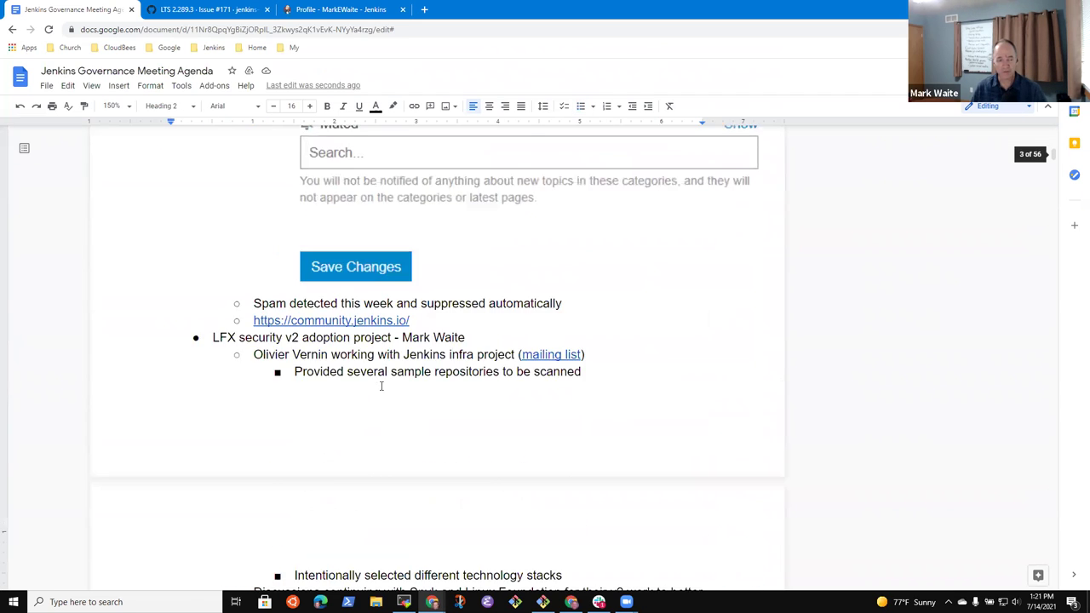
pyautogui.scroll(-3, 381, 385)
pyautogui.scroll(1, 321, 351)
pyautogui.scroll(3, 322, 351)
pyautogui.click(337, 281)
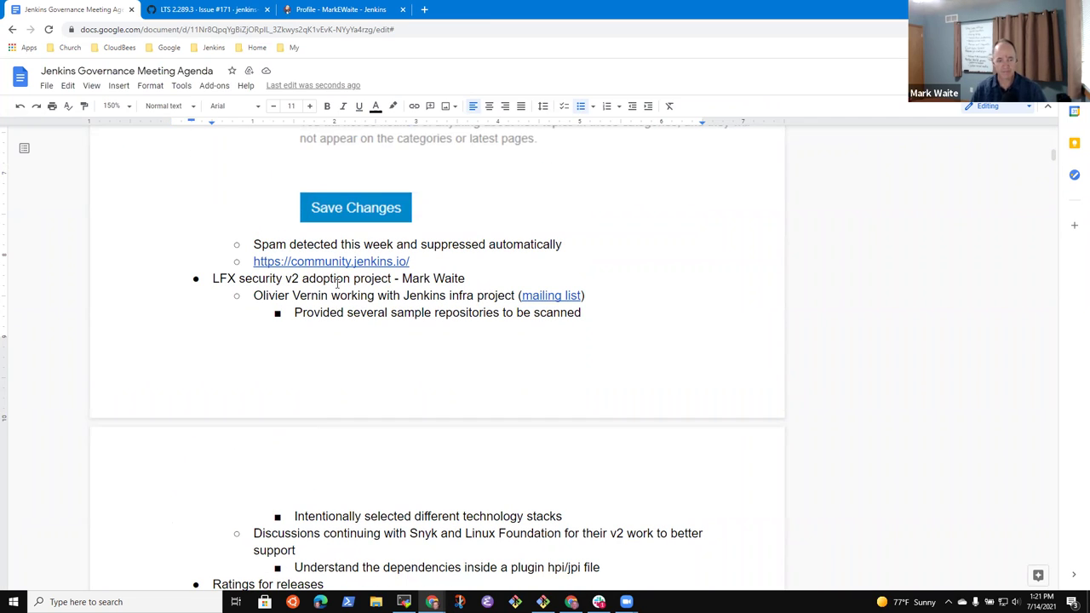
pyautogui.press('Home')
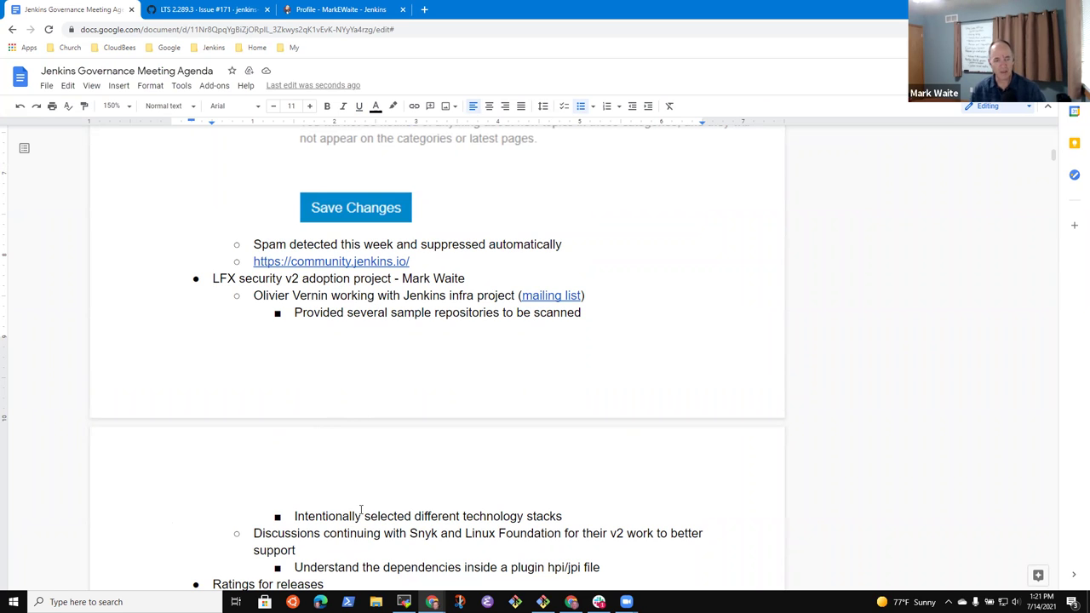
# Start an indented sub-bullet under Ratings for releases
pyautogui.scroll(-3, 361, 509)
pyautogui.click(336, 470)
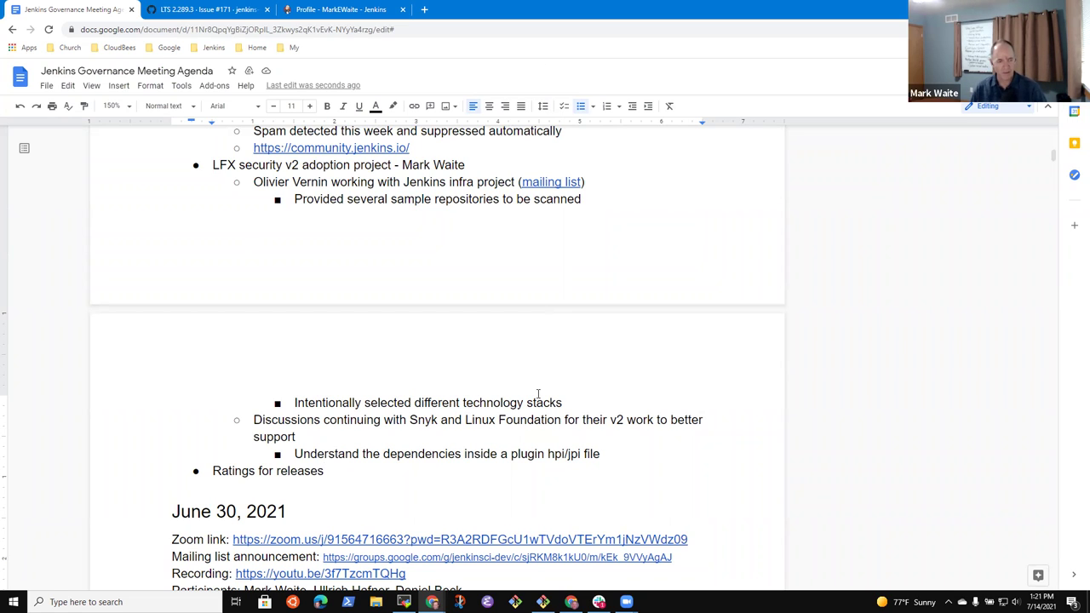
pyautogui.press('Return')
pyautogui.press('Tab')
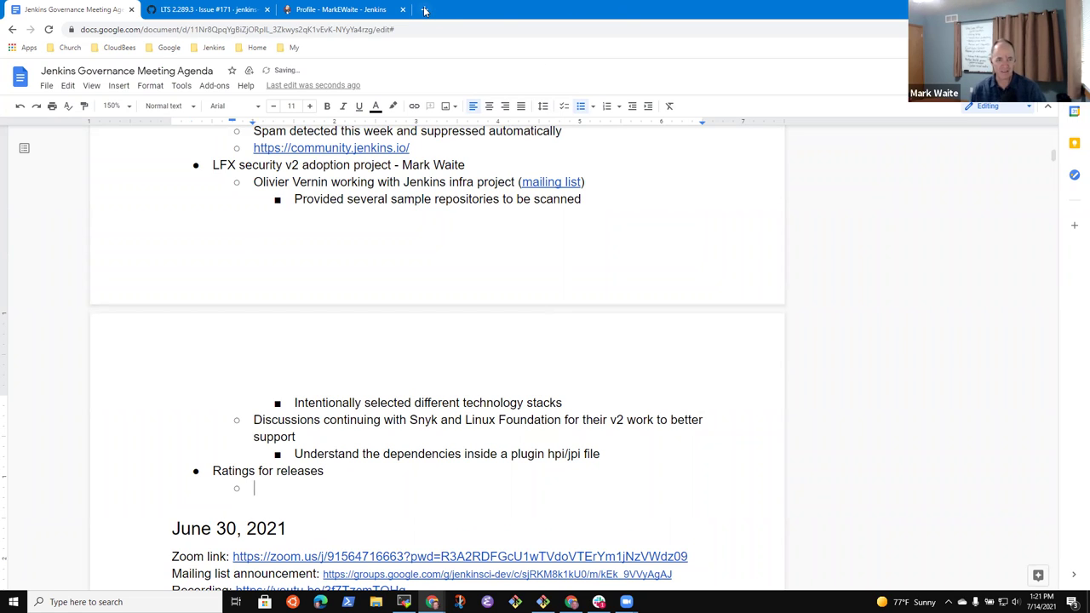
# In a new tab, go from the jenkins.io bookmark via Download to the weekly Changelog
pyautogui.click(424, 9)
pyautogui.click(207, 51)
pyautogui.click(237, 185)
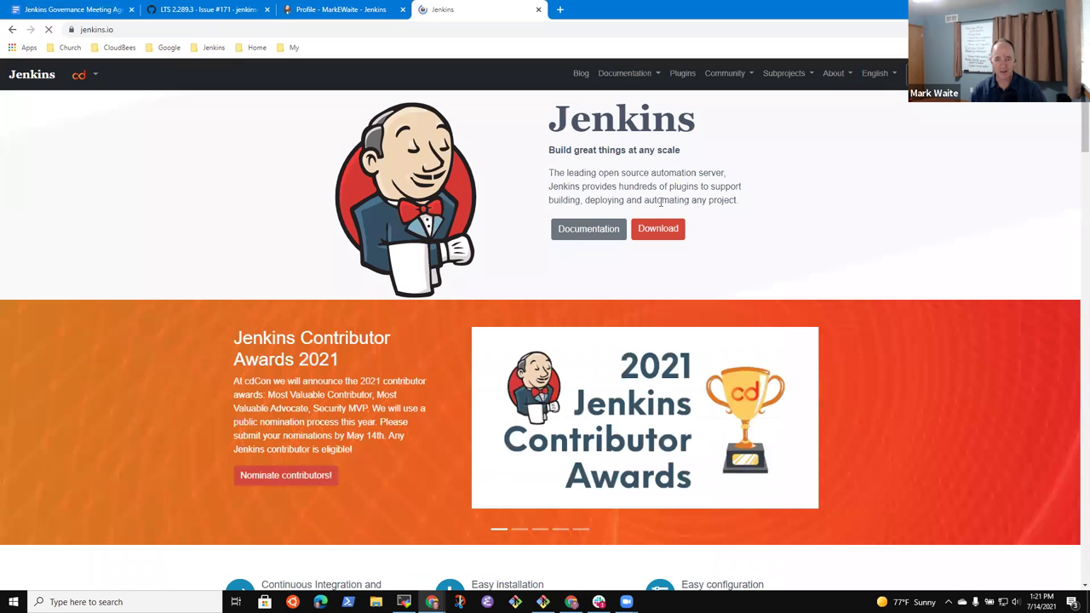
pyautogui.click(659, 230)
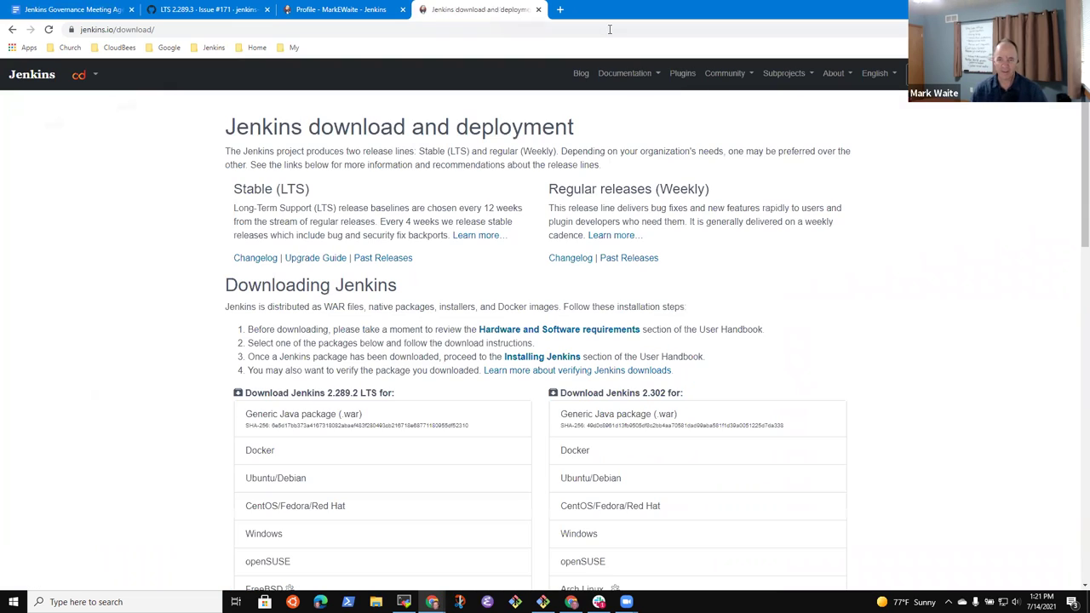
pyautogui.click(575, 259)
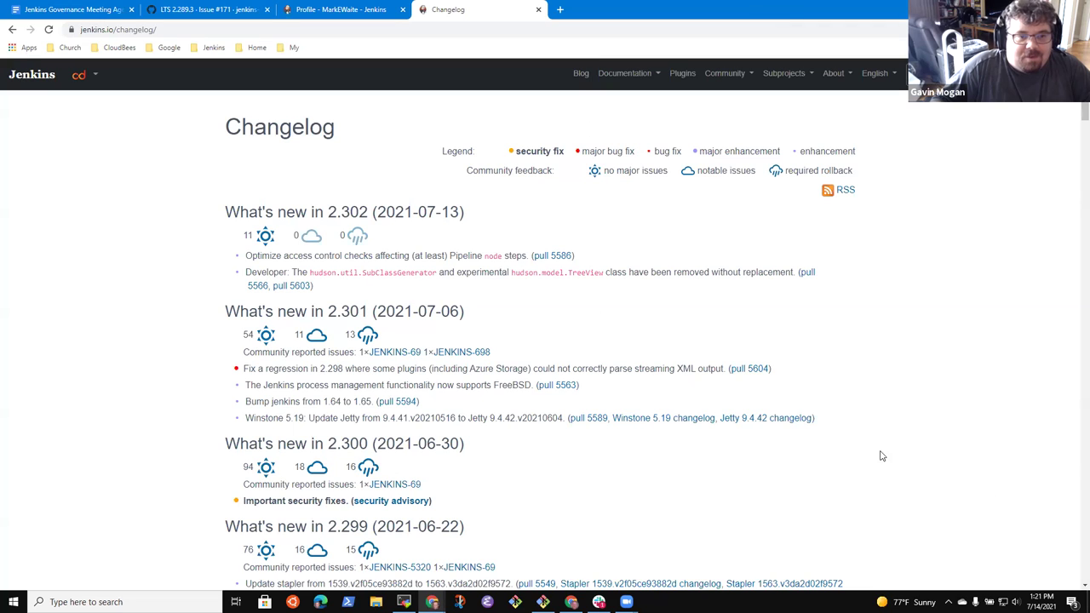
# Open the 'Community reported issues' topic from the forum's latest list and select its URL
pyautogui.click(332, 13)
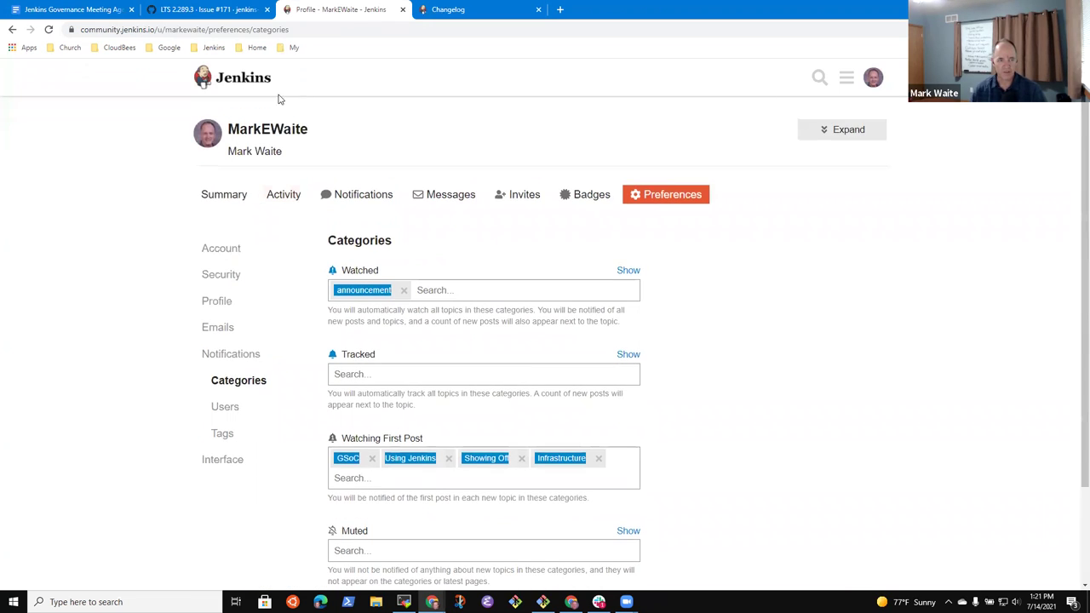
pyautogui.click(252, 88)
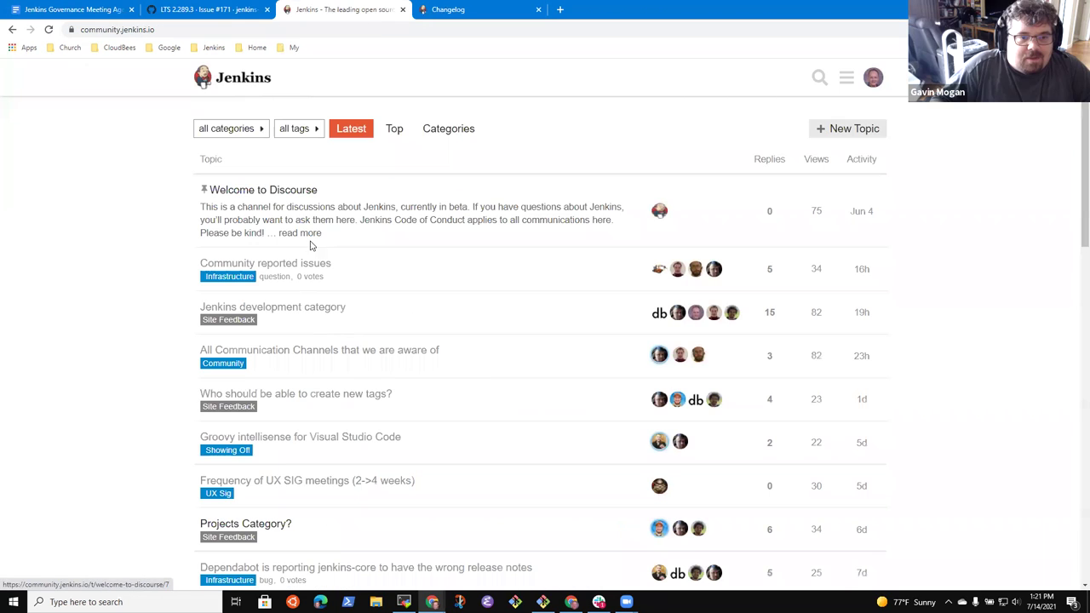
pyautogui.click(309, 265)
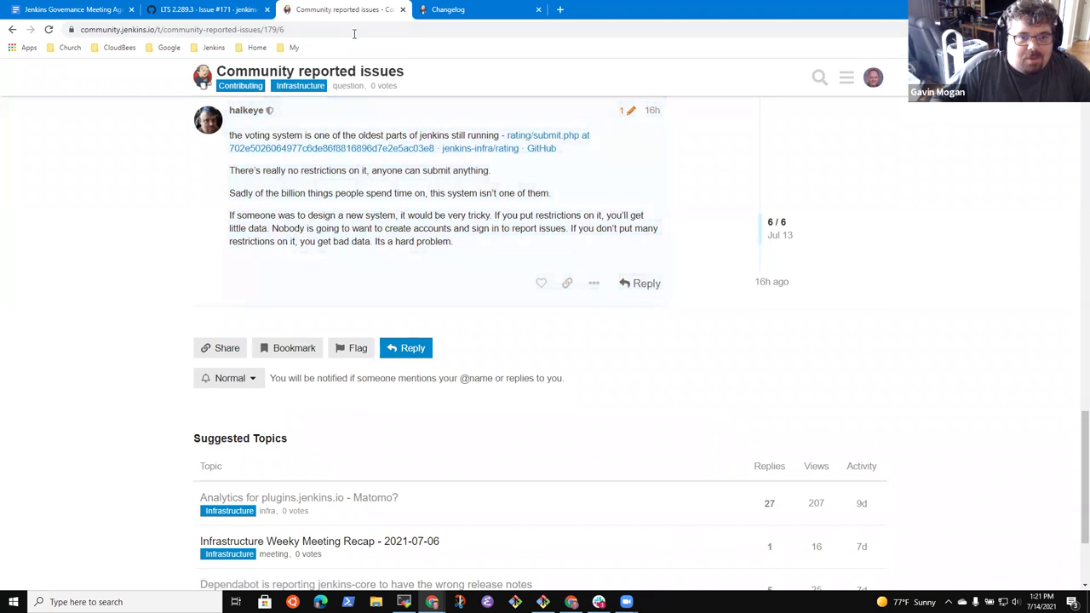
pyautogui.click(311, 32)
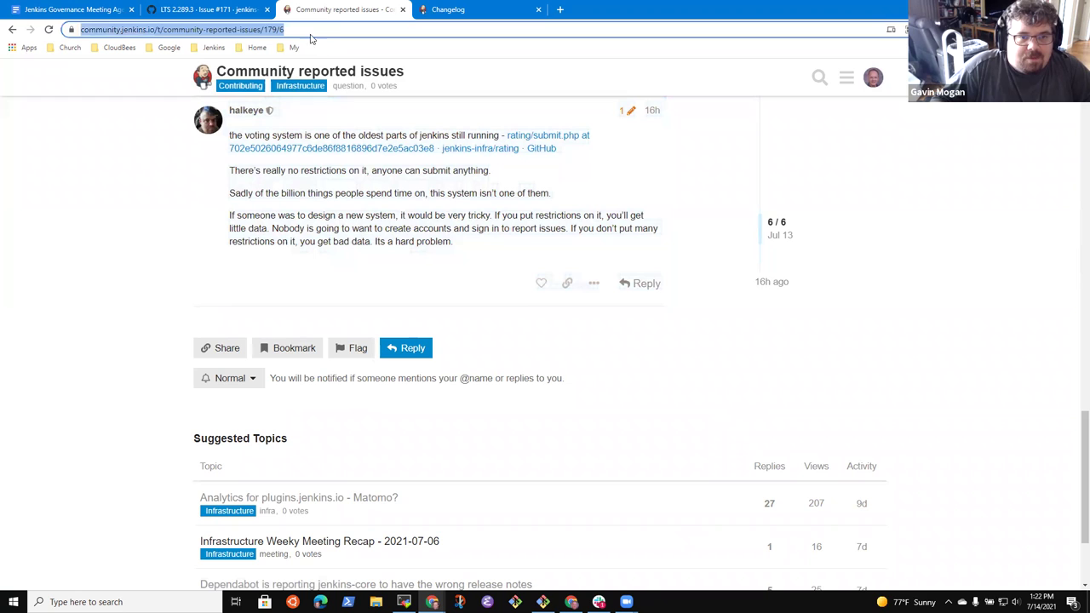
# Type 'See discussion in community.jenkins.io' and link community.jenkins.io to the copied topic URL
pyautogui.click(75, 10)
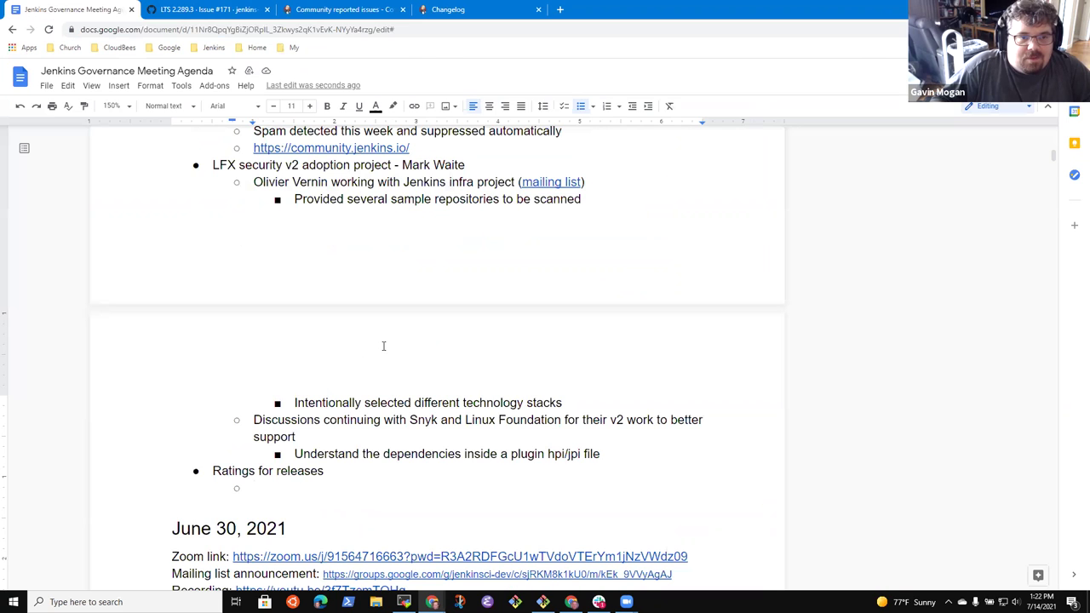
pyautogui.write('See discussion i')
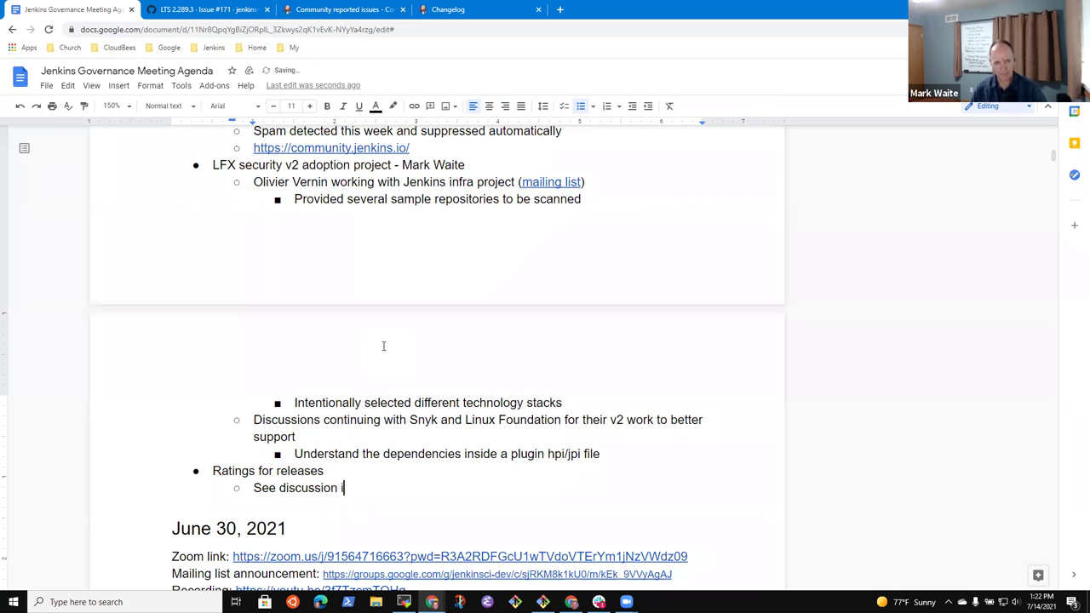
pyautogui.write('n community.je')
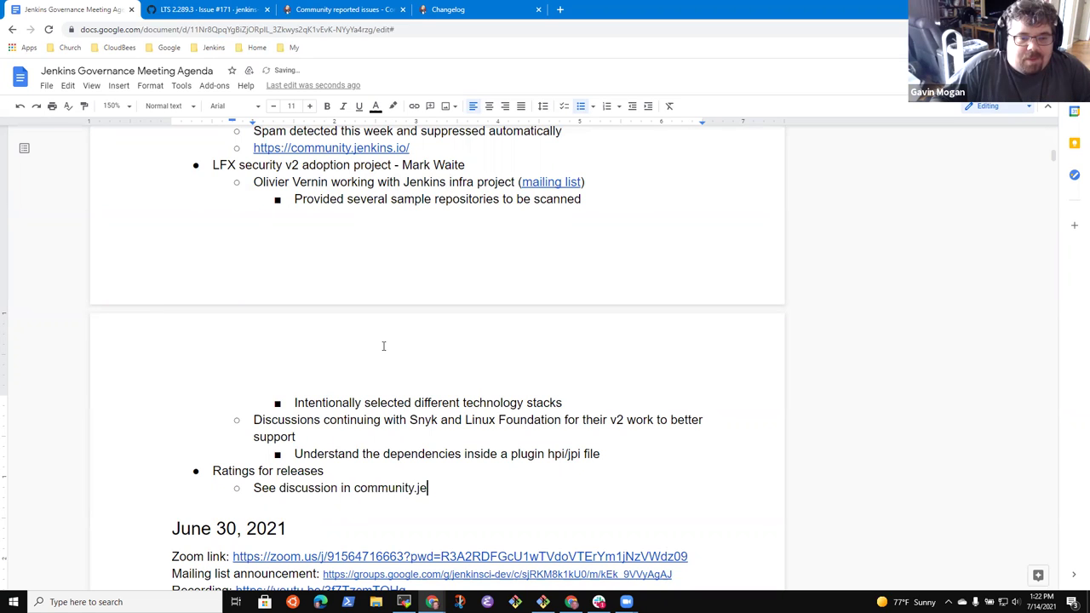
pyautogui.write('nkins.io')
pyautogui.hotkey('ctrl', 'shift', 'Left')
pyautogui.hotkey('ctrl', 'shift', 'Left')
pyautogui.hotkey('ctrl', 'shift', 'Left')
pyautogui.hotkey('ctrl', 'shift', 'Left')
pyautogui.hotkey('ctrl', 'k')
pyautogui.write('https://community.jenkins.io/t/community-reported-issues/179/6')
pyautogui.press('Return')
# Back in the Community reported issues topic, scroll to the opening post and zoom in
pyautogui.click(361, 10)
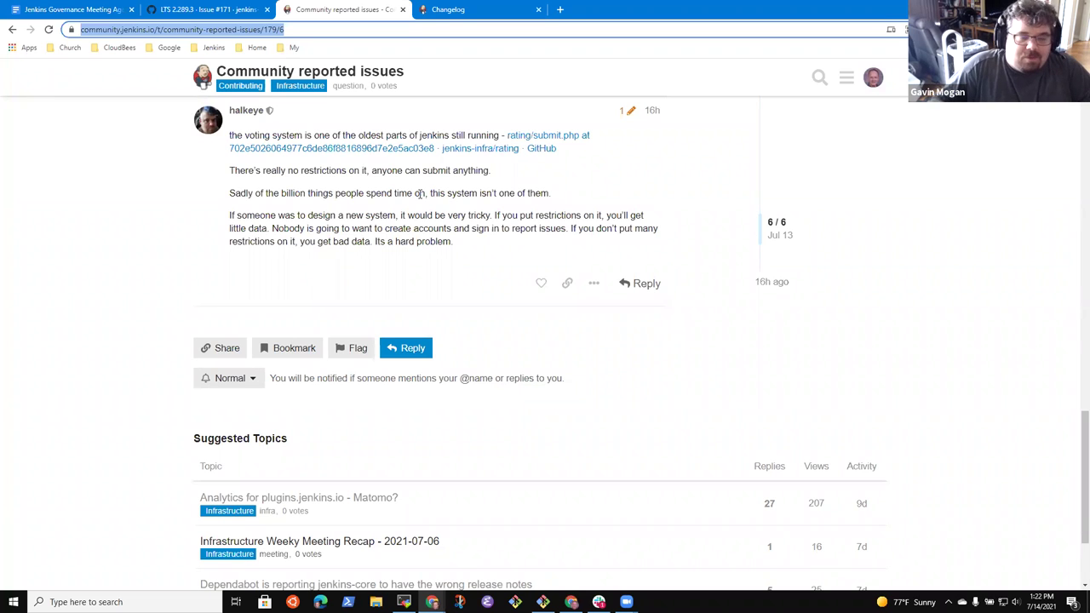
pyautogui.scroll(15, 459, 157)
pyautogui.scroll(5, 494, 170)
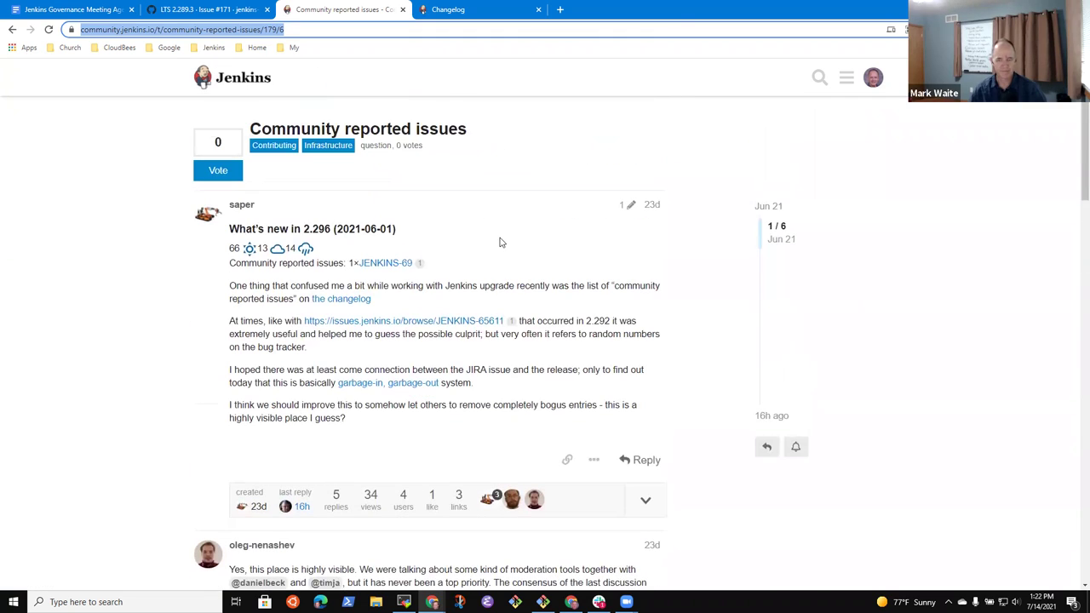
pyautogui.hotkey('ctrl', '+')
pyautogui.hotkey('ctrl', '+')
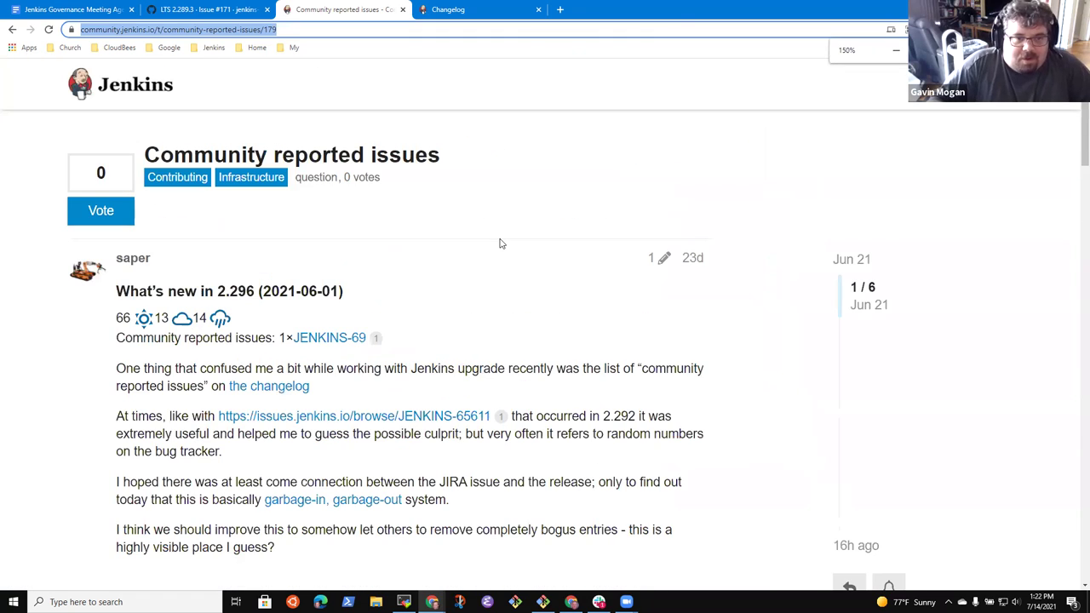
pyautogui.scroll(-2, 647, 188)
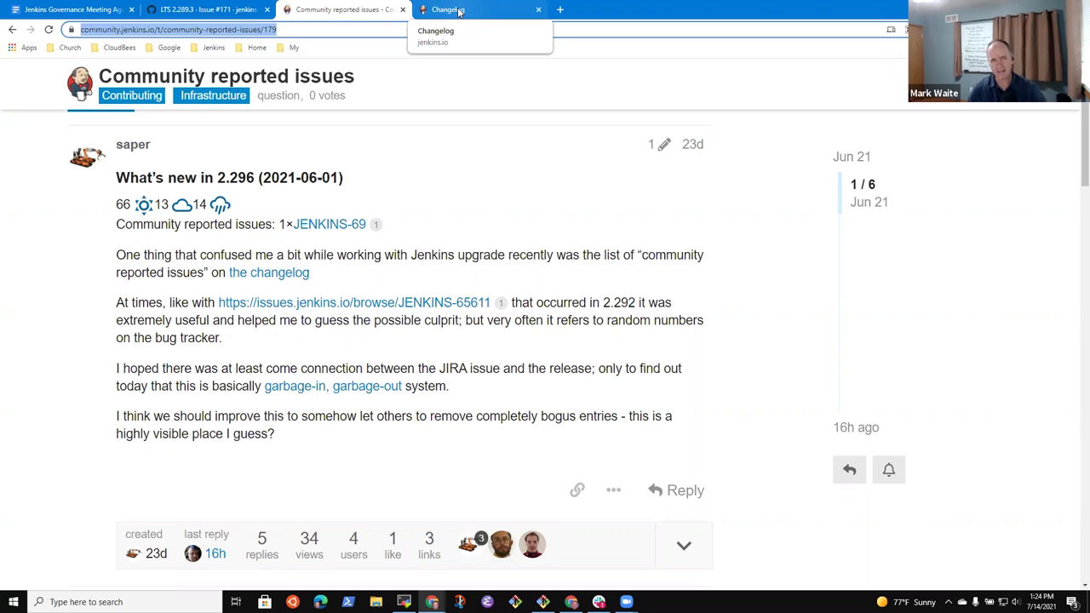
# Load the stable LTS changelog at jenkins.io/changelog-stable/
pyautogui.click(453, 12)
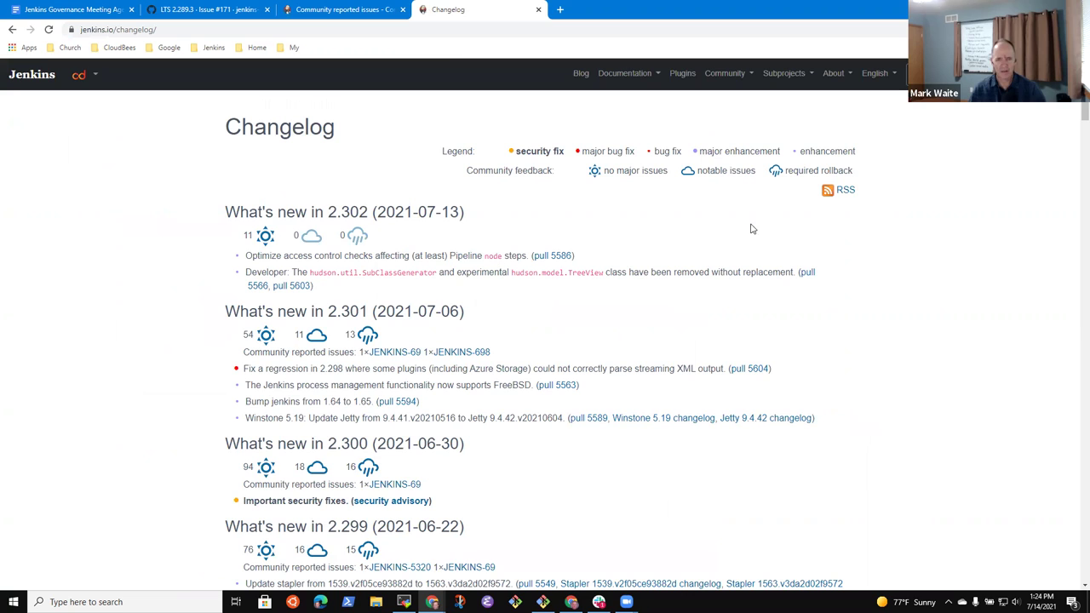
pyautogui.click(188, 28)
pyautogui.click(188, 29)
pyautogui.press('BackSpace')
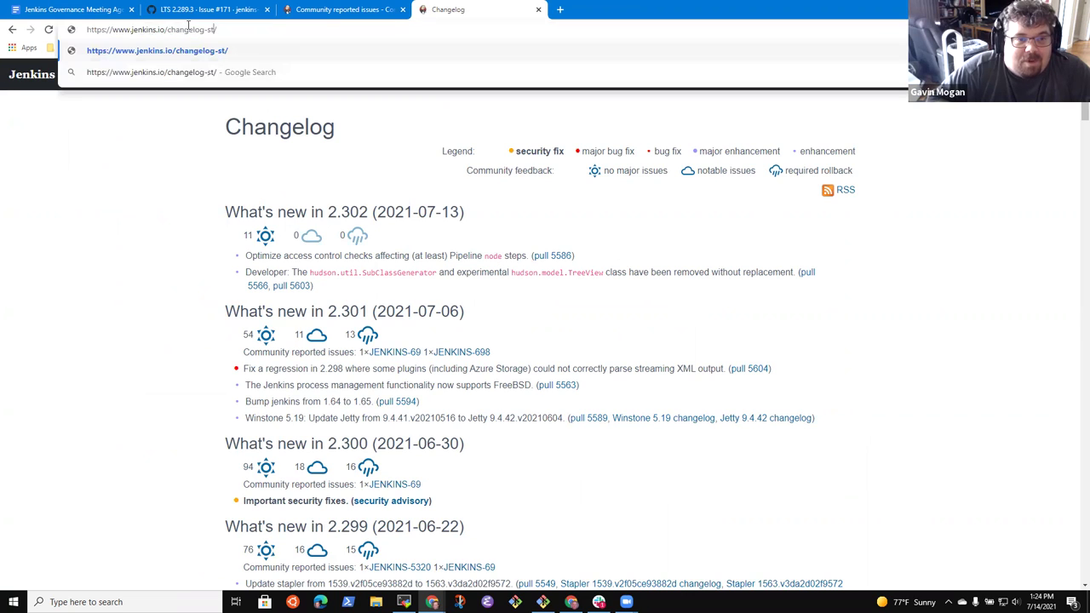
pyautogui.write('-stable')
pyautogui.press('Return')
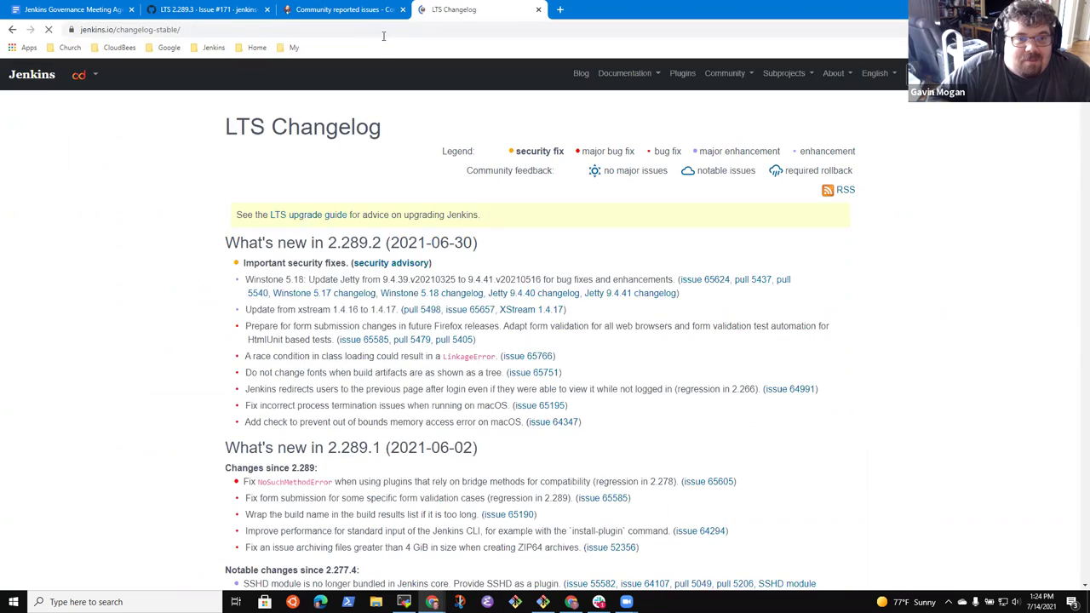
# Follow the Discourse post's link to the rating system's submit.php source on GitHub
pyautogui.click(340, 10)
pyautogui.scroll(-5, 369, 195)
pyautogui.scroll(-15, 370, 196)
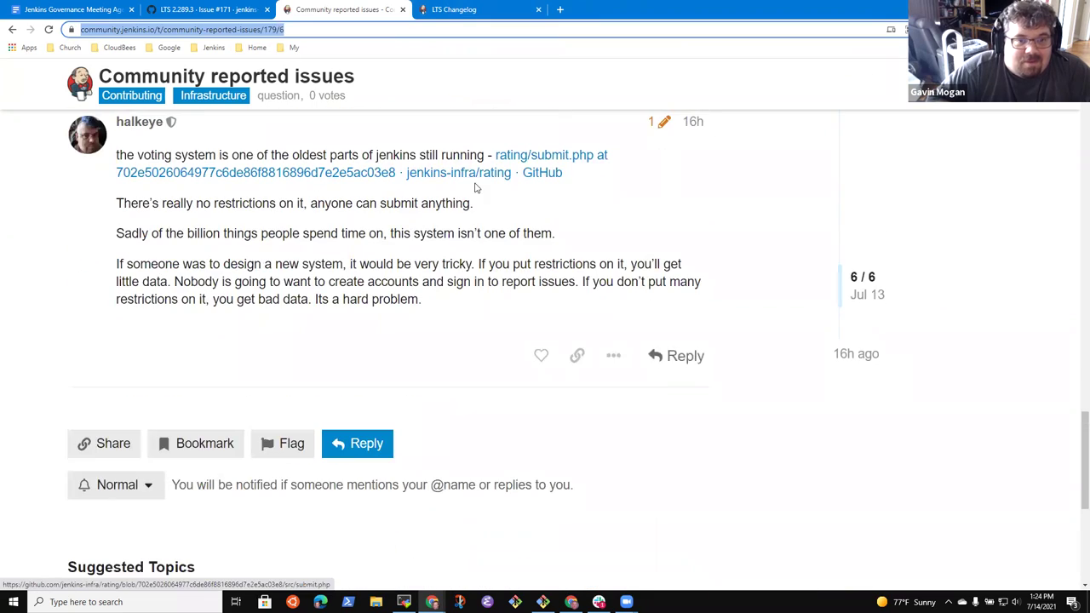
pyautogui.click(554, 154)
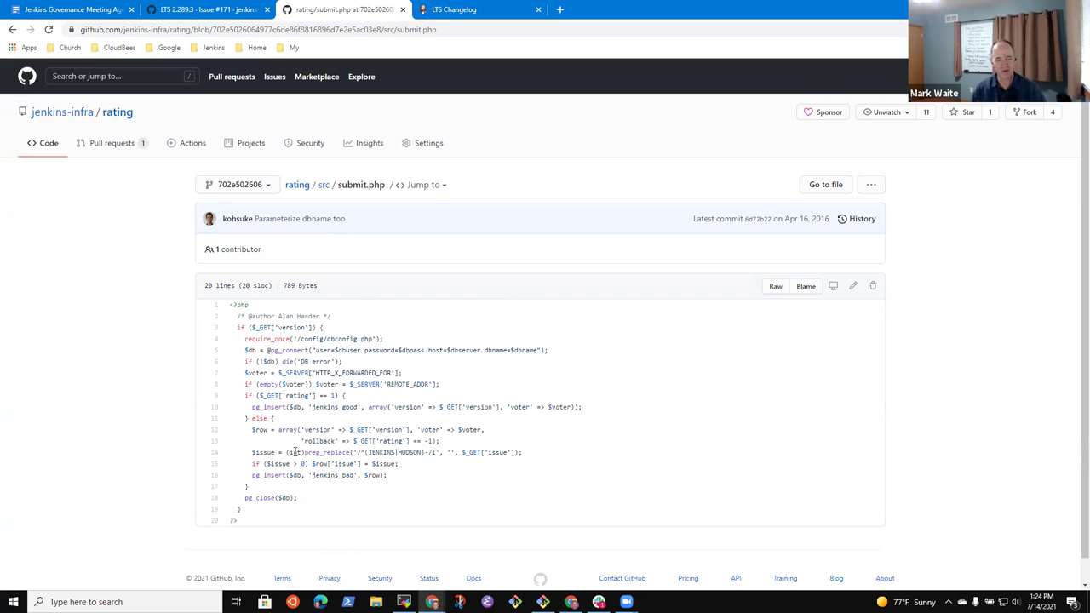
# Highlight JENKINS in submit.php line 14, skim the LTS changelog ratings, then return to the GitHub tabs
pyautogui.doubleClick(372, 453)
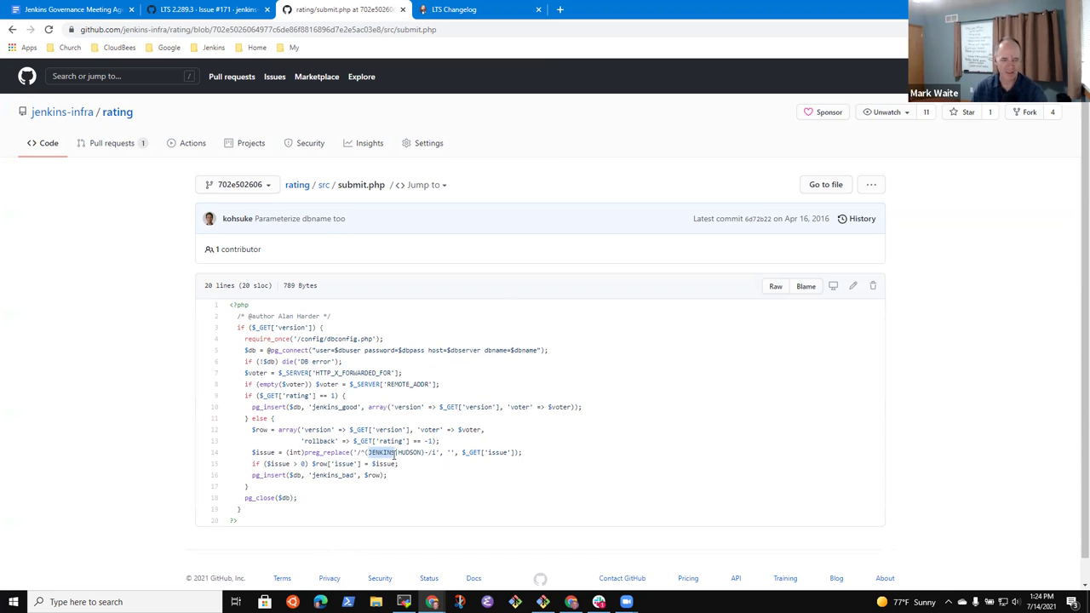
pyautogui.click(475, 7)
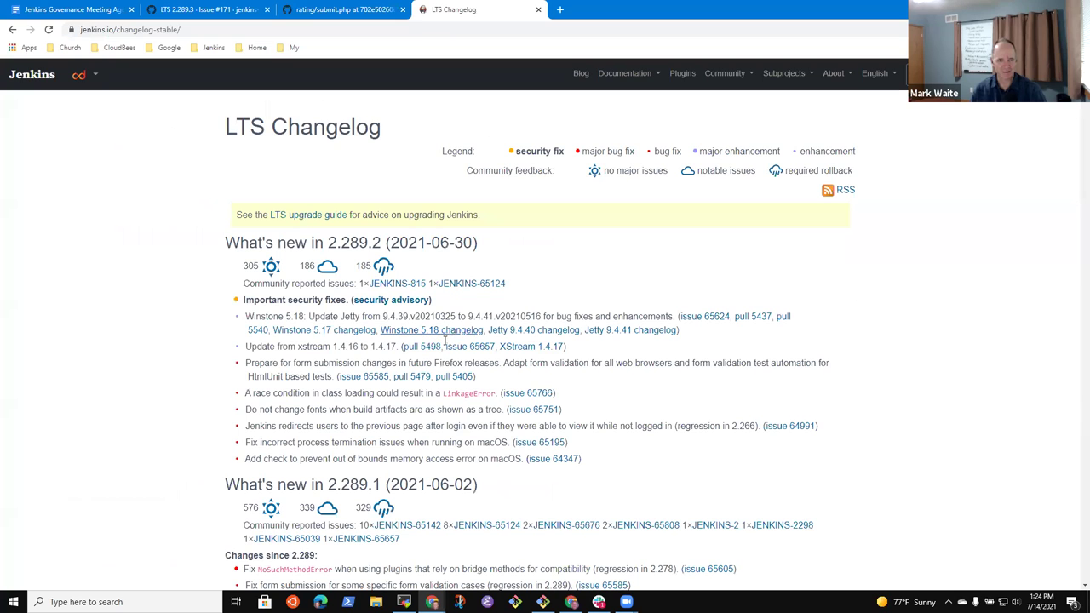
pyautogui.scroll(-1, 444, 340)
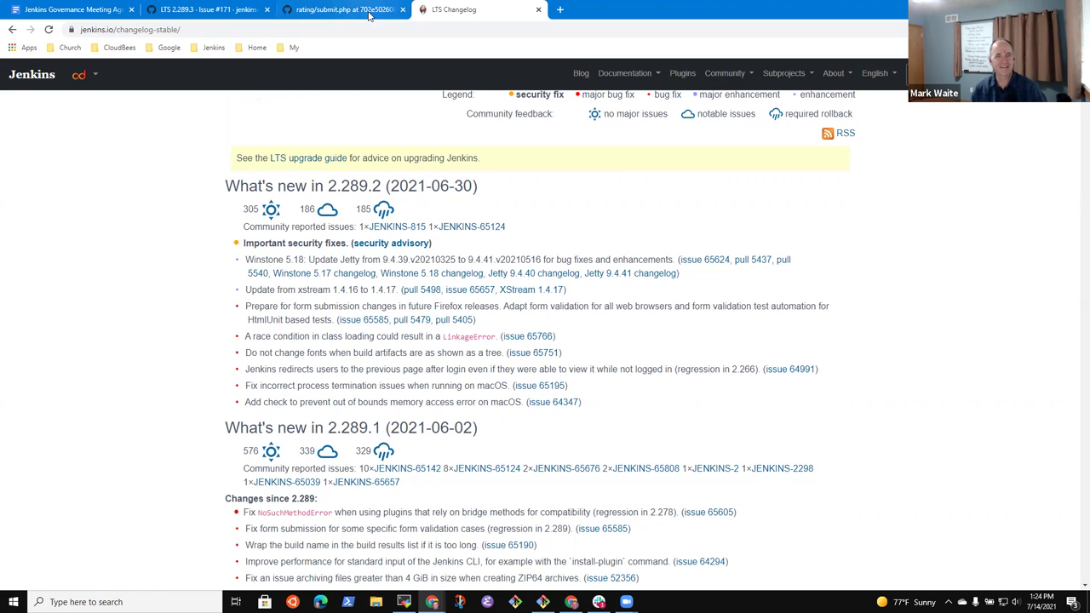
pyautogui.click(372, 8)
# Add the note 'Design or implementation might be a good first project for a contributor'
pyautogui.click(209, 9)
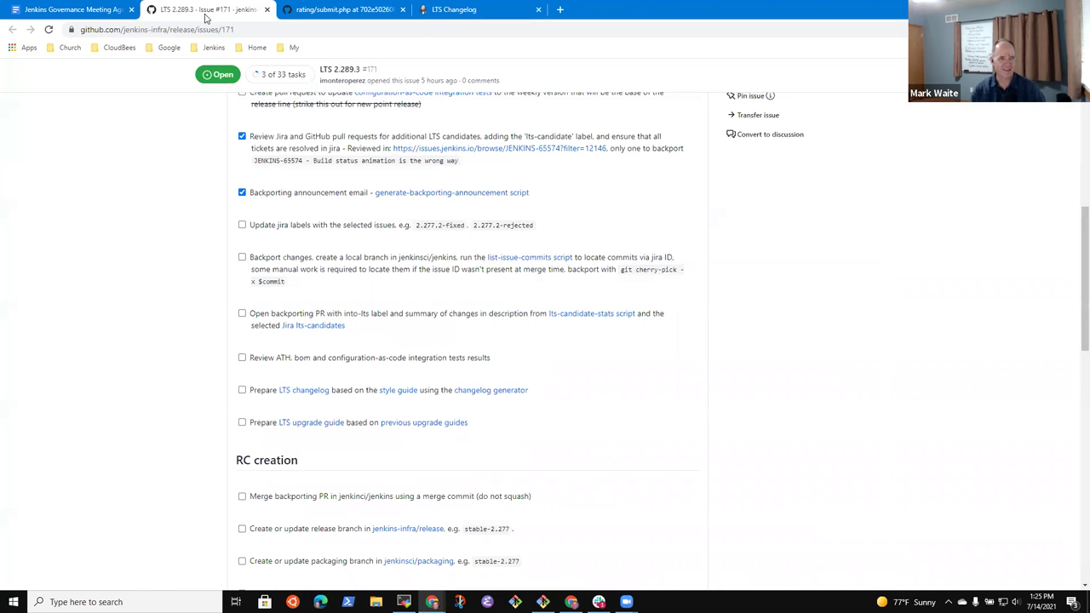
pyautogui.click(101, 9)
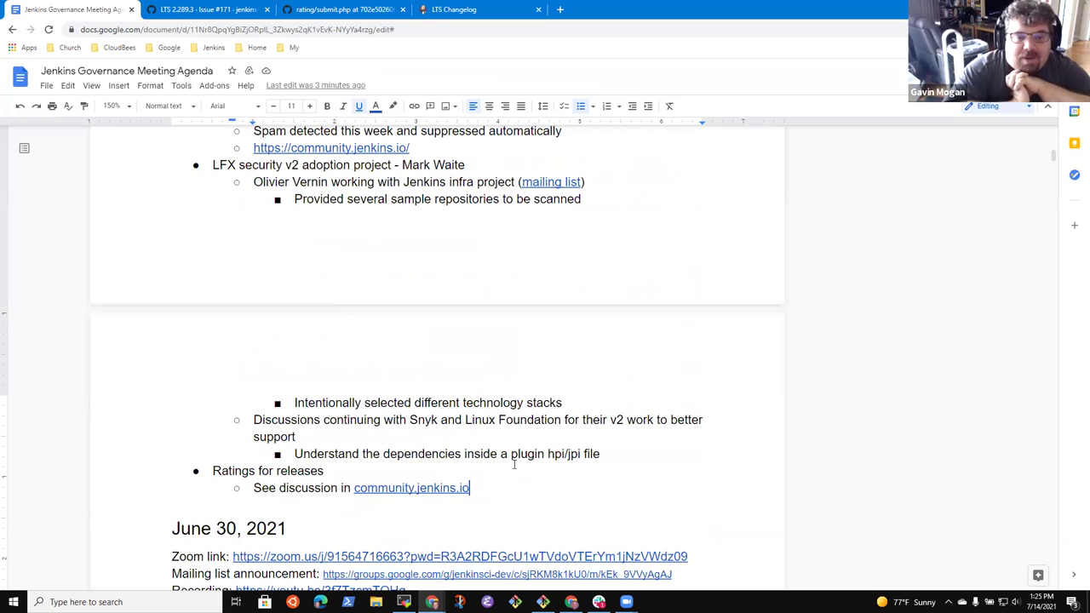
pyautogui.press('Return')
pyautogui.write('Needs')
pyautogui.press('BackSpace')
pyautogui.press('BackSpace')
pyautogui.press('BackSpace')
pyautogui.write('Consider adding it')
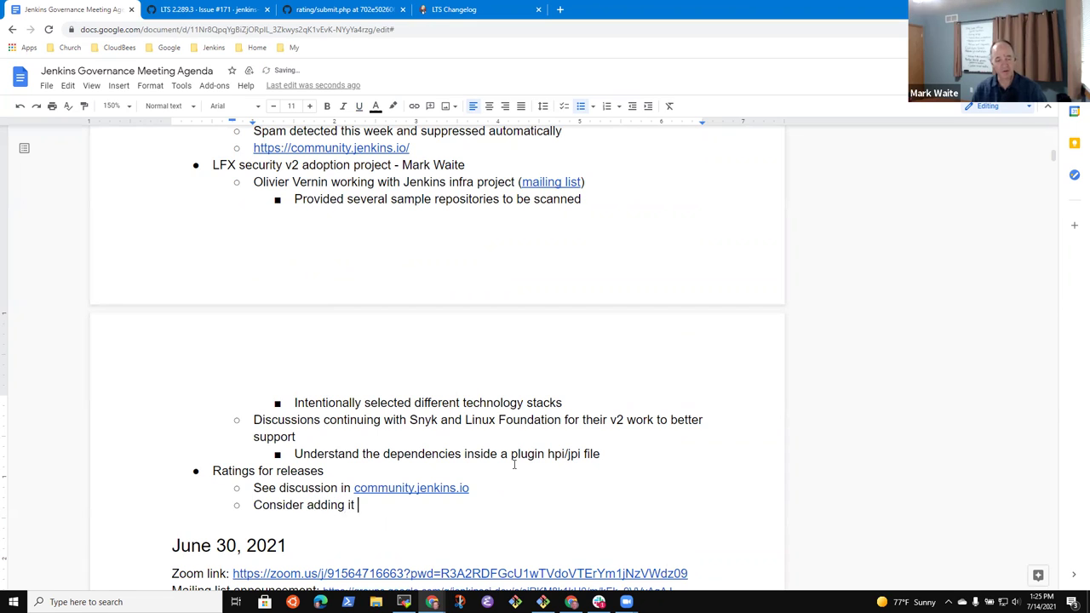
pyautogui.press('BackSpace')
pyautogui.press('BackSpace')
pyautogui.press('BackSpace')
pyautogui.write('adding')
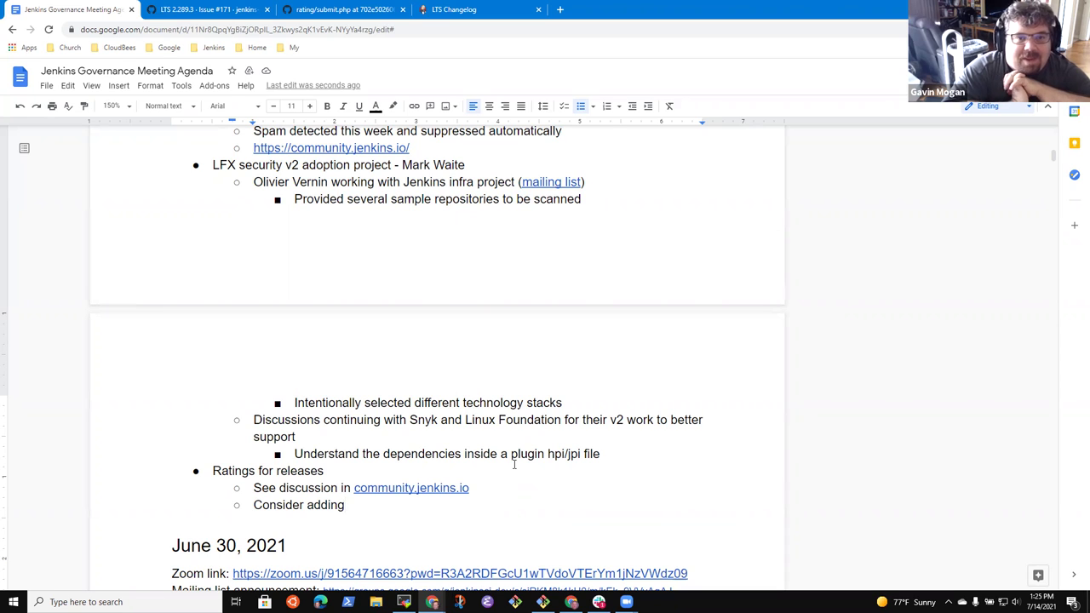
pyautogui.hotkey('ctrl', 'BackSpace')
pyautogui.hotkey('ctrl', 'BackSpace')
pyautogui.write('Design and implementation')
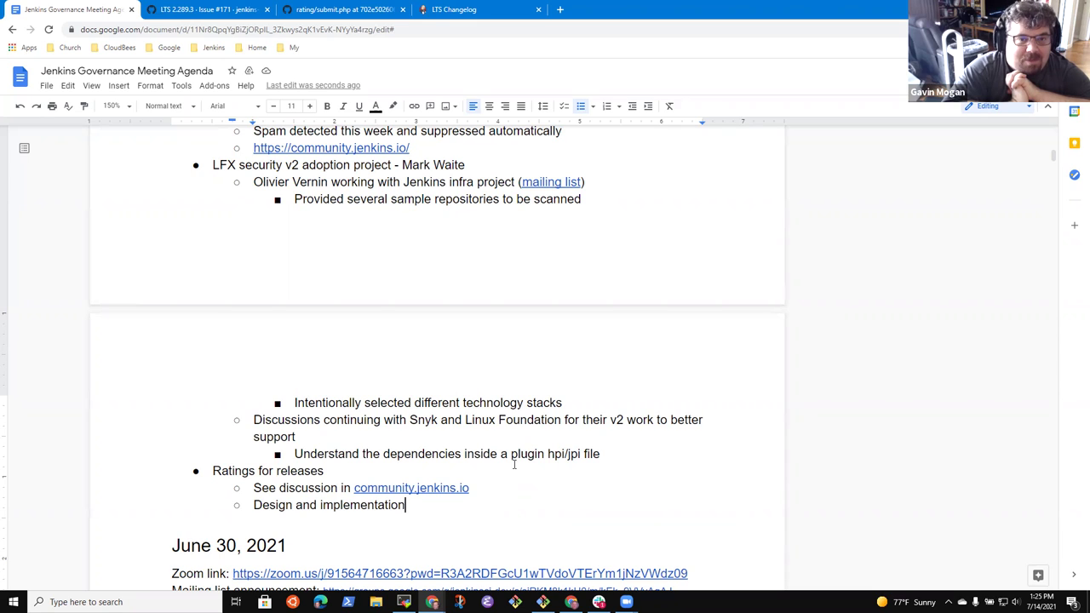
pyautogui.hotkey('ctrl', 'BackSpace')
pyautogui.hotkey('ctrl', 'BackSpace')
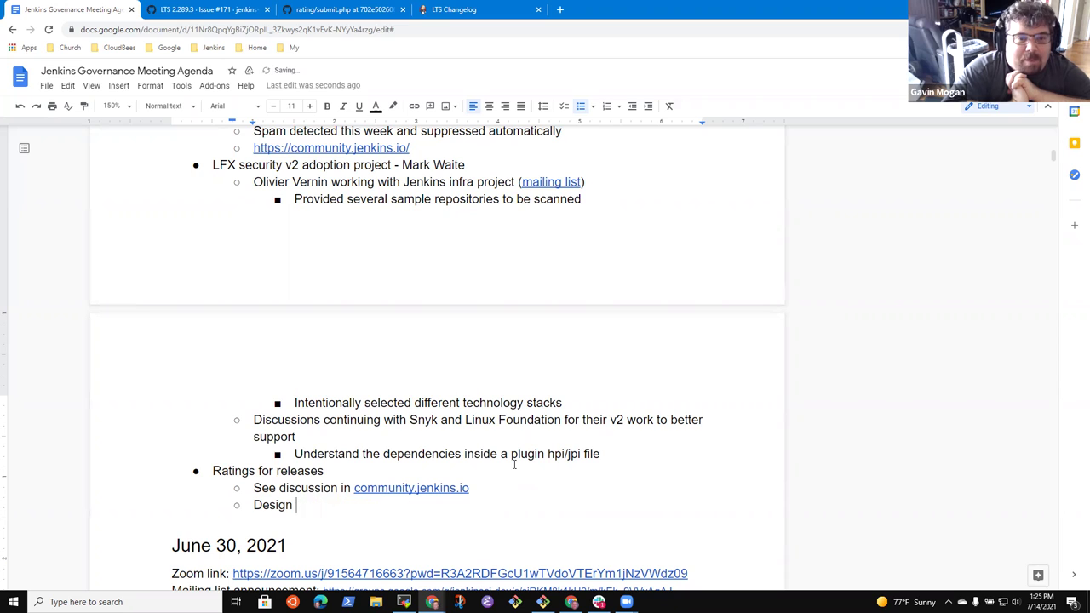
pyautogui.write('or implemen')
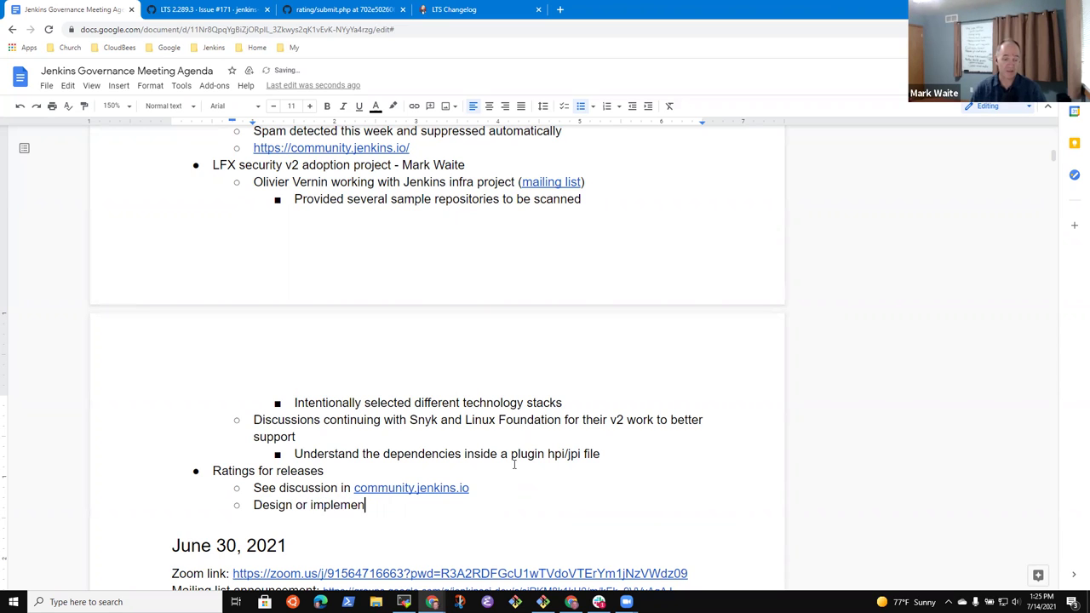
pyautogui.write('tation might ')
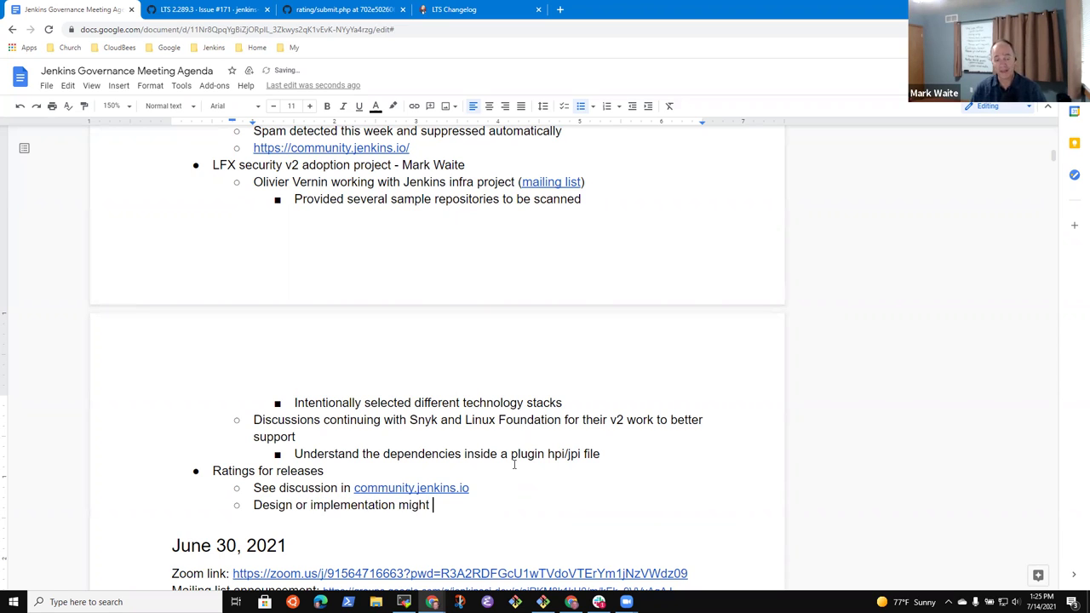
pyautogui.write('be a good first ')
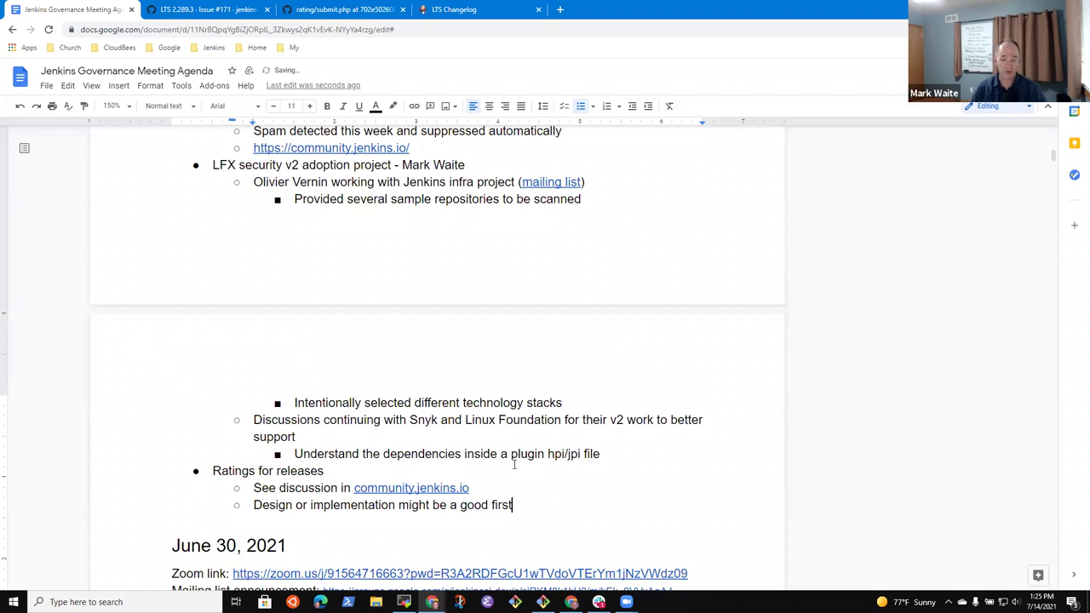
pyautogui.write('project for ')
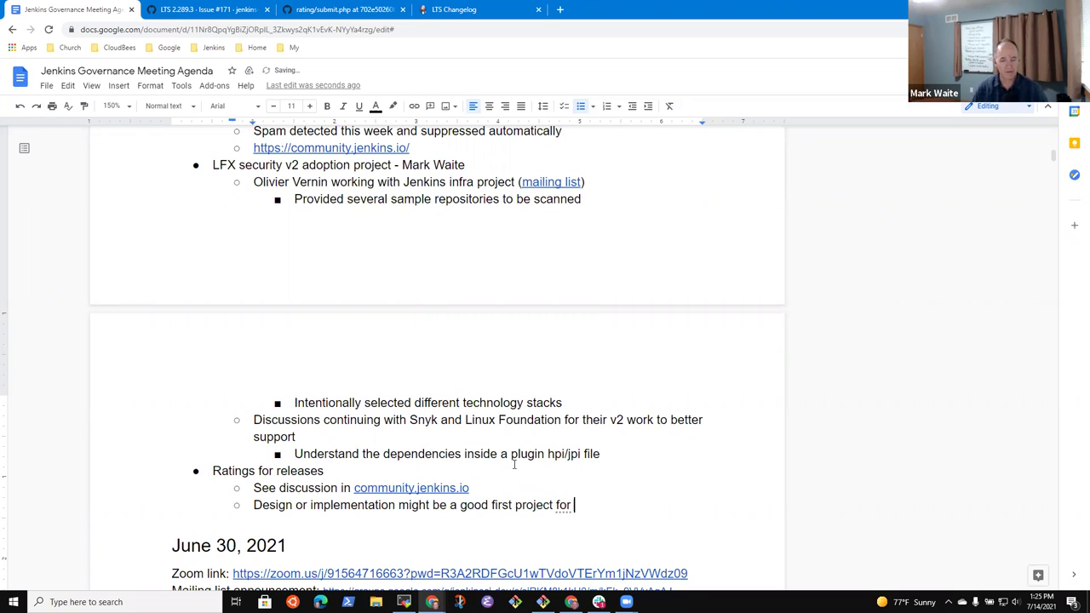
pyautogui.write('a contri')
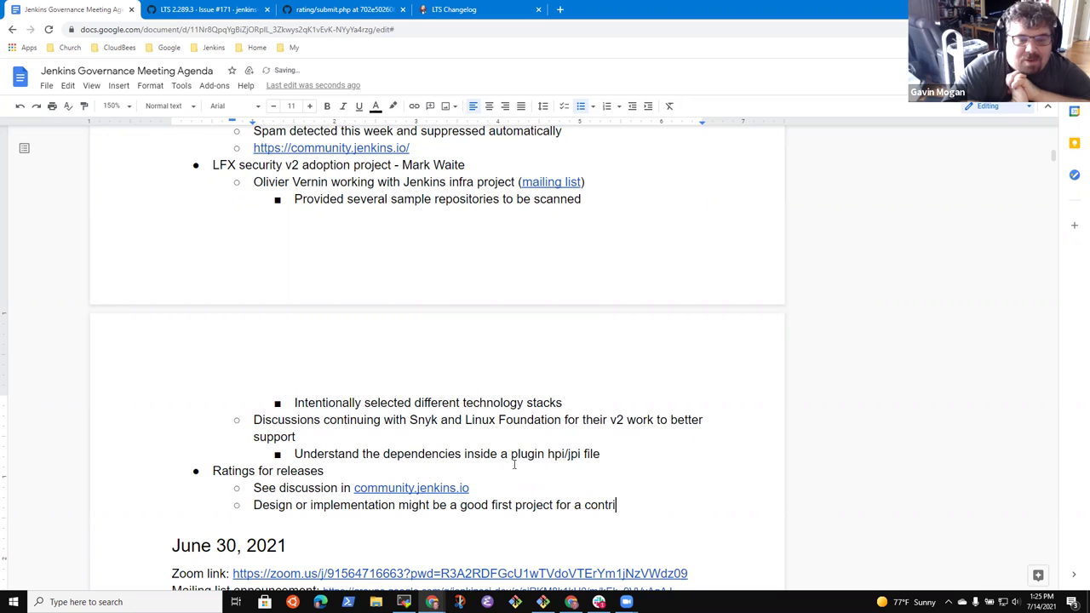
pyautogui.write('butor')
# Add an indented sub-bullet 'Not a good first project to do both design and implementation'
pyautogui.press('Return')
pyautogui.press('Tab')
pyautogui.write('Not a ')
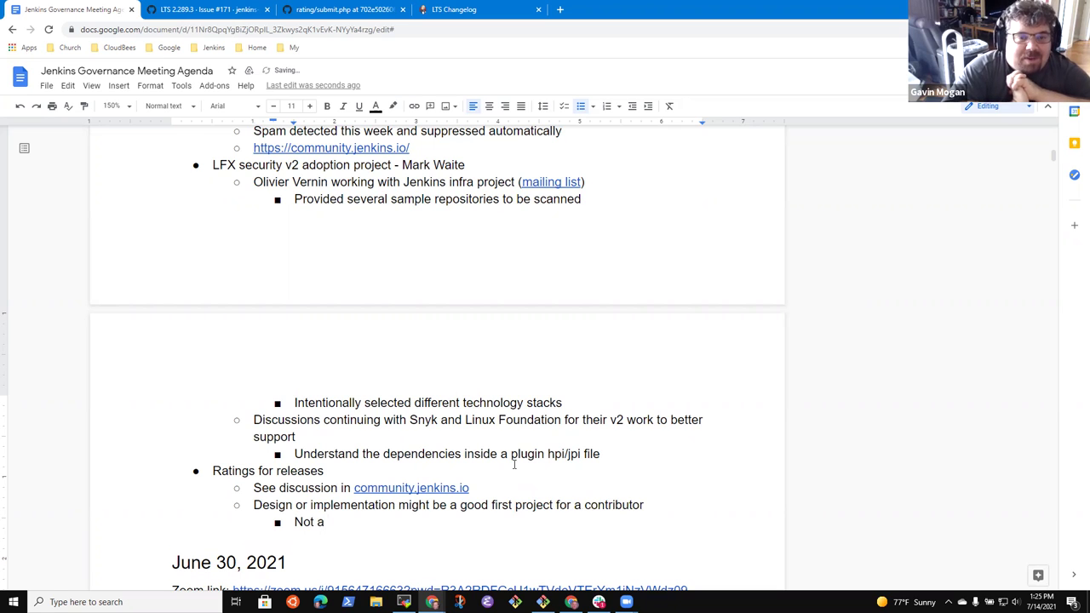
pyautogui.write('good firs')
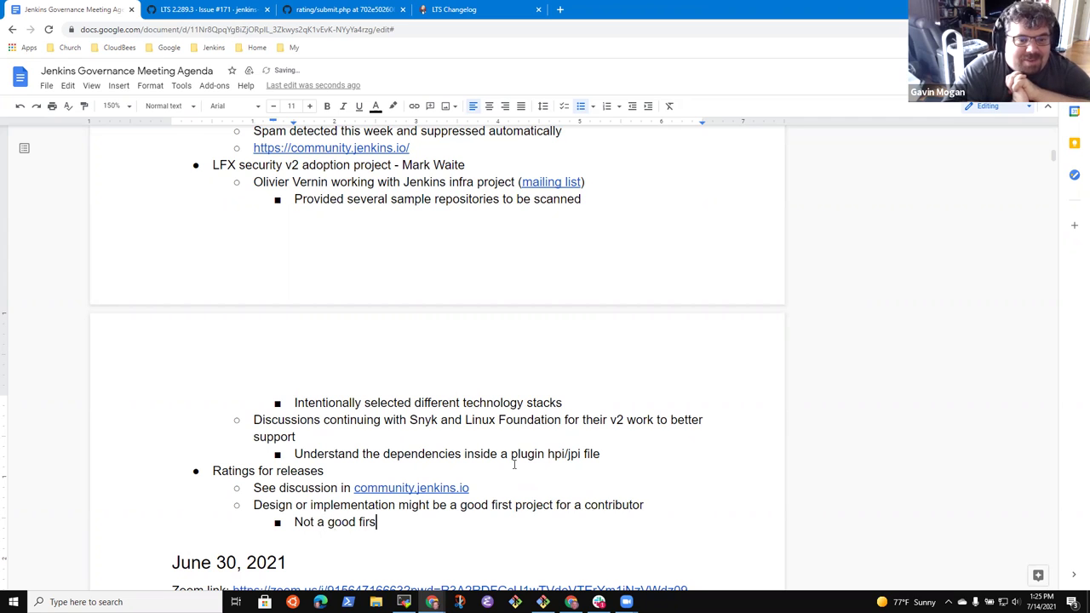
pyautogui.write('t project ')
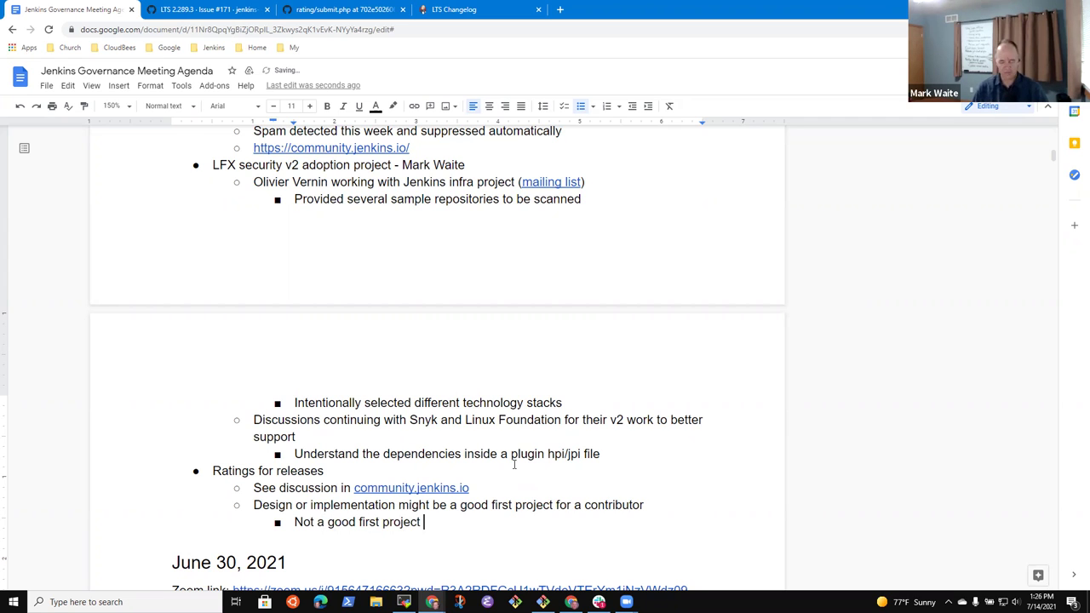
pyautogui.write('to do both ')
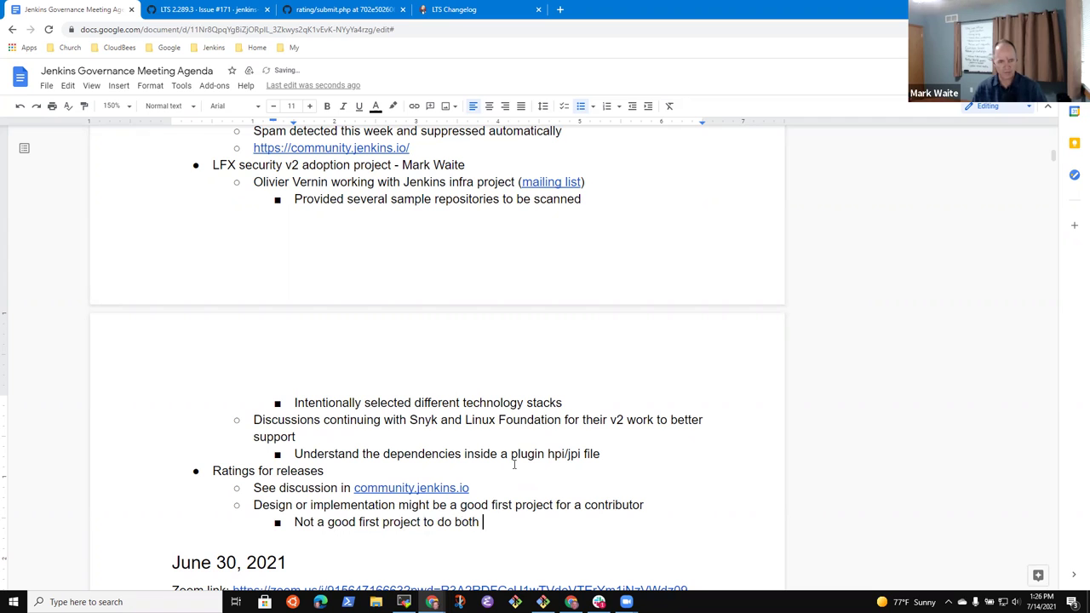
pyautogui.write('design and imple')
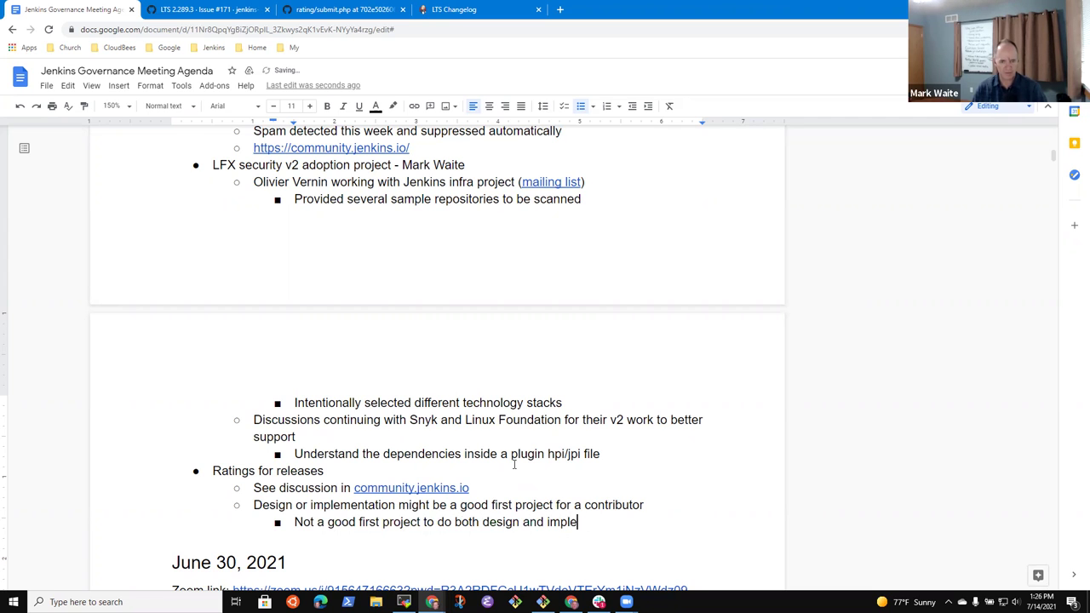
pyautogui.write('mentation ')
pyautogui.write('a')
pyautogui.press('BackSpace')
pyautogui.press('BackSpace')
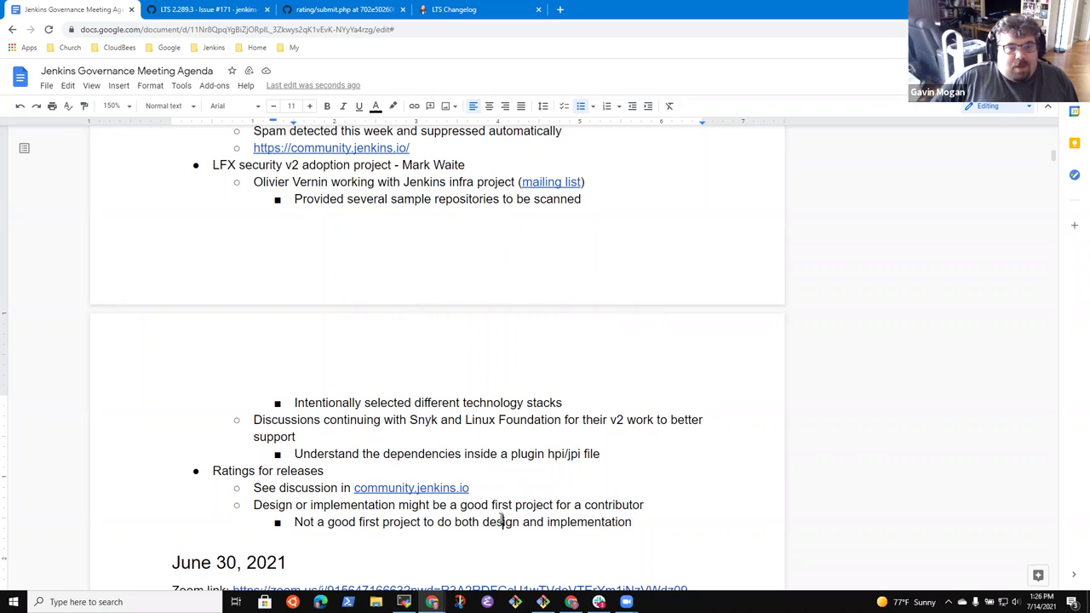
# Recheck the LTS changelog and open the community.jenkins.io discussion link in a new tab
pyautogui.tripleClick(500, 514)
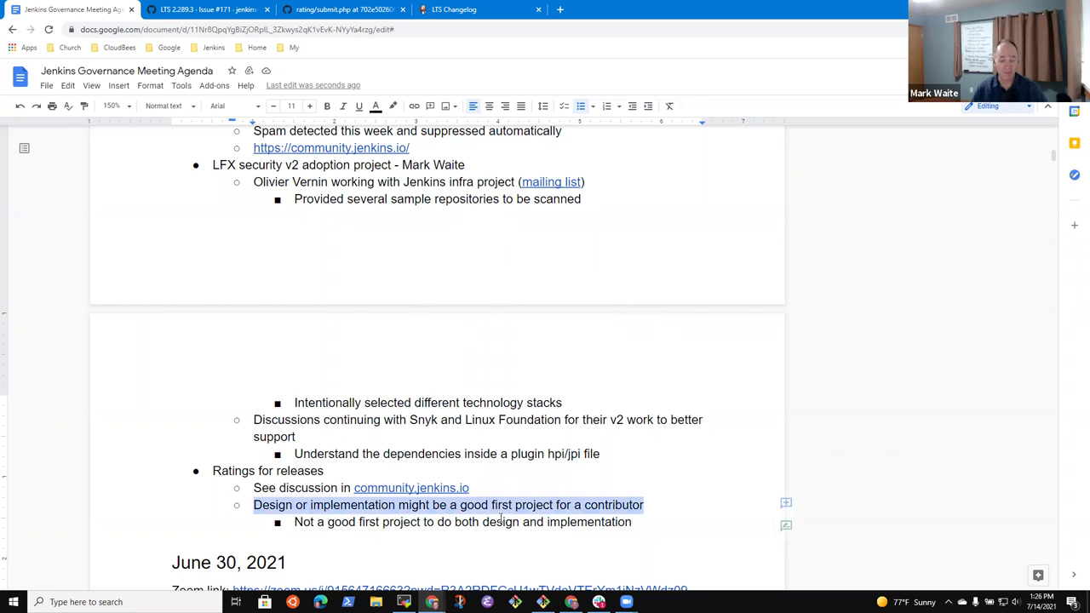
pyautogui.click(496, 9)
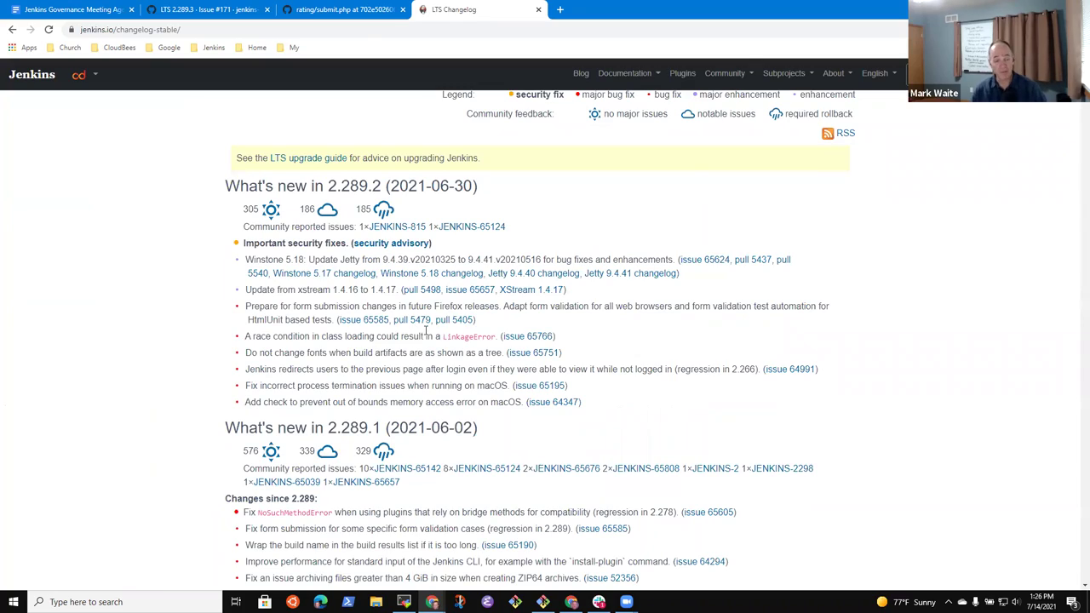
pyautogui.scroll(-6, 431, 350)
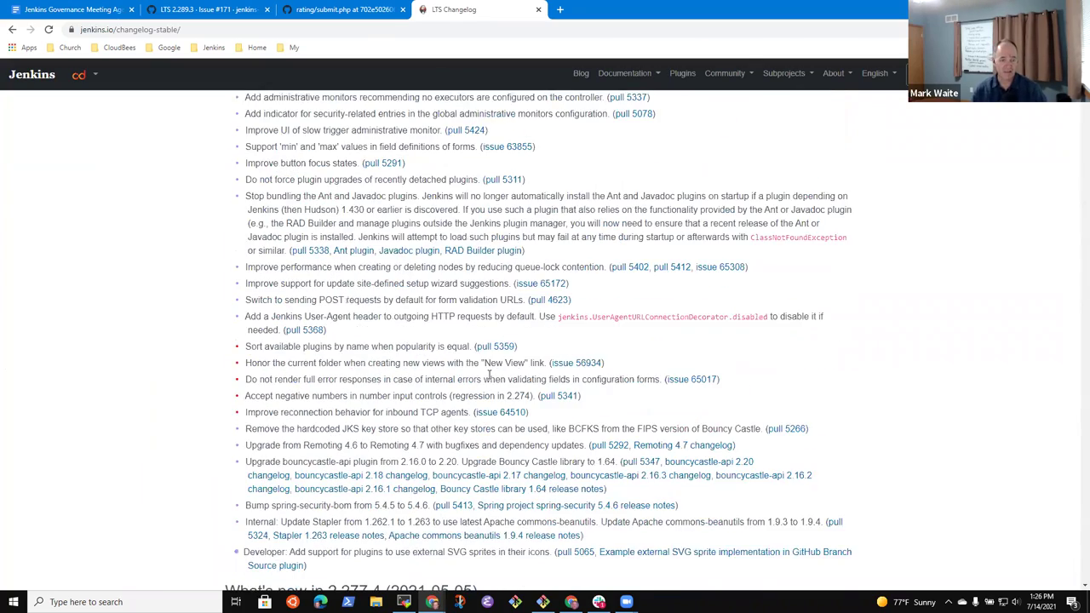
pyautogui.scroll(5, 490, 373)
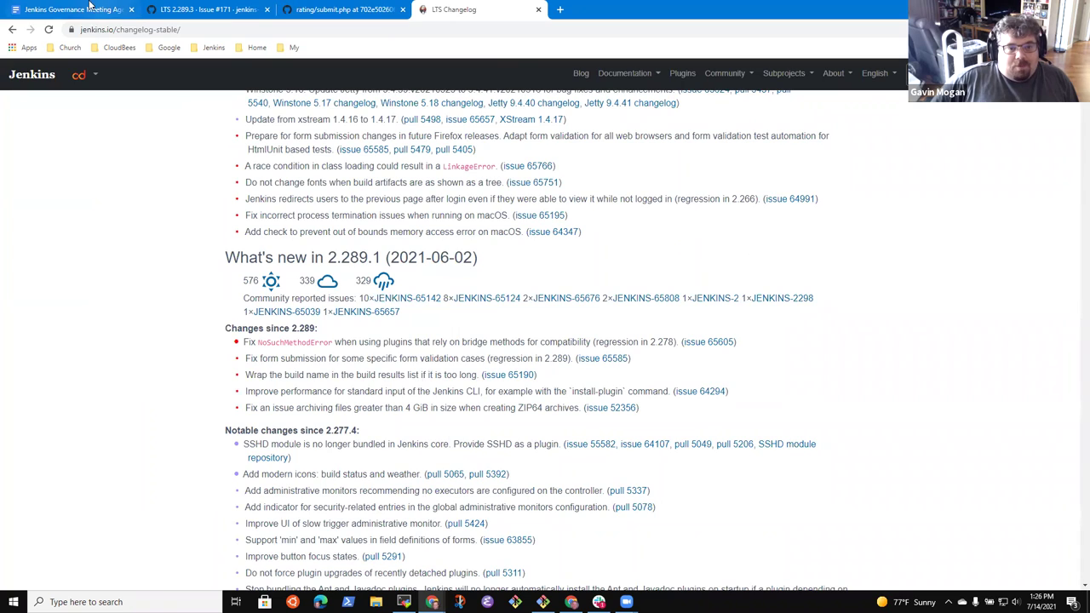
pyautogui.click(89, 8)
pyautogui.press('Down')
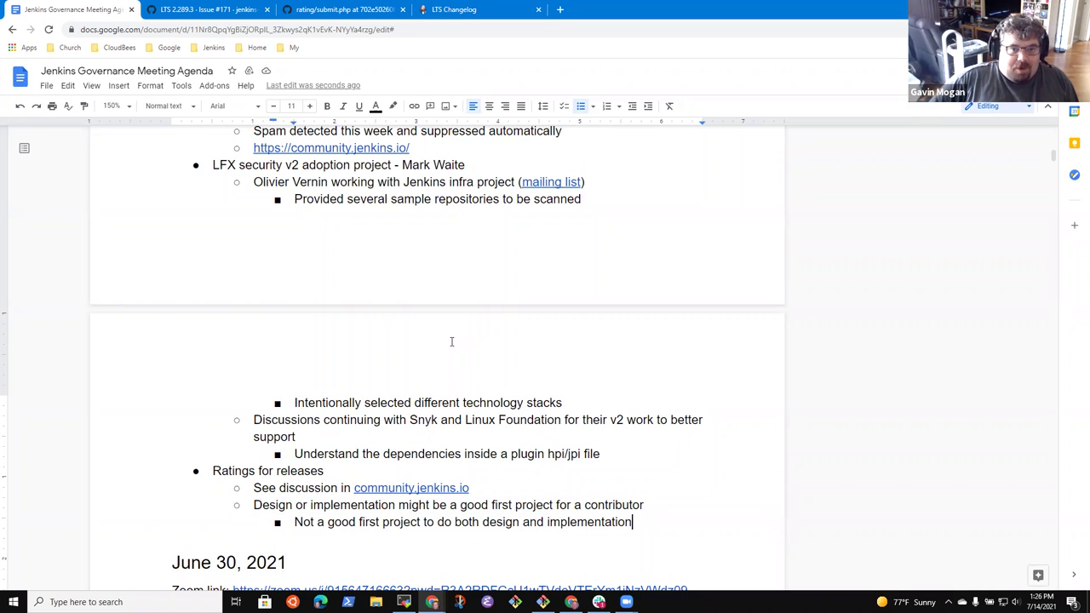
pyautogui.press('Up')
pyautogui.press('Up')
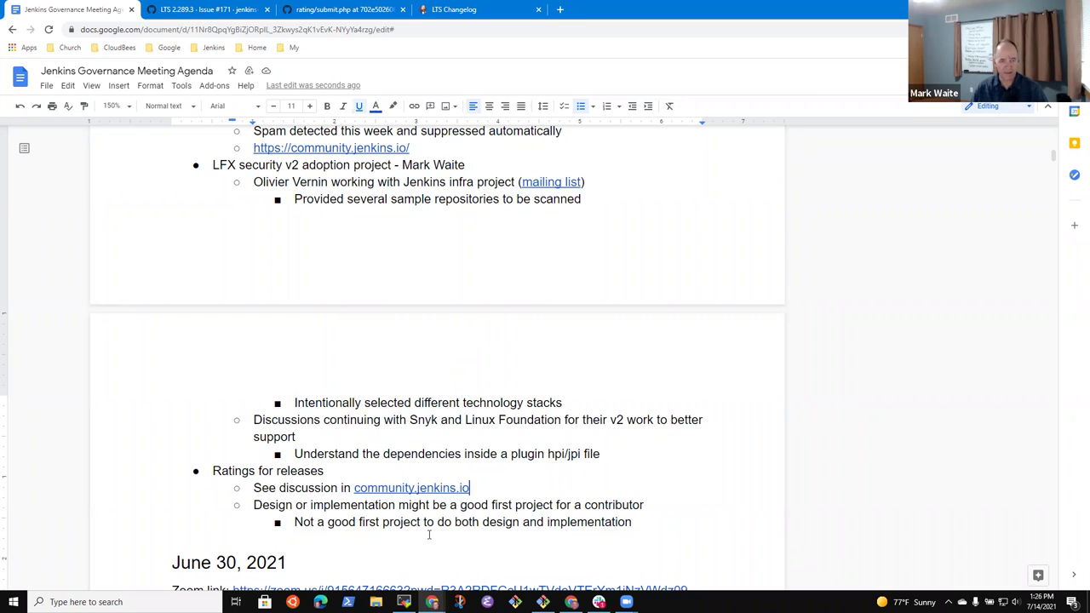
pyautogui.click(416, 492)
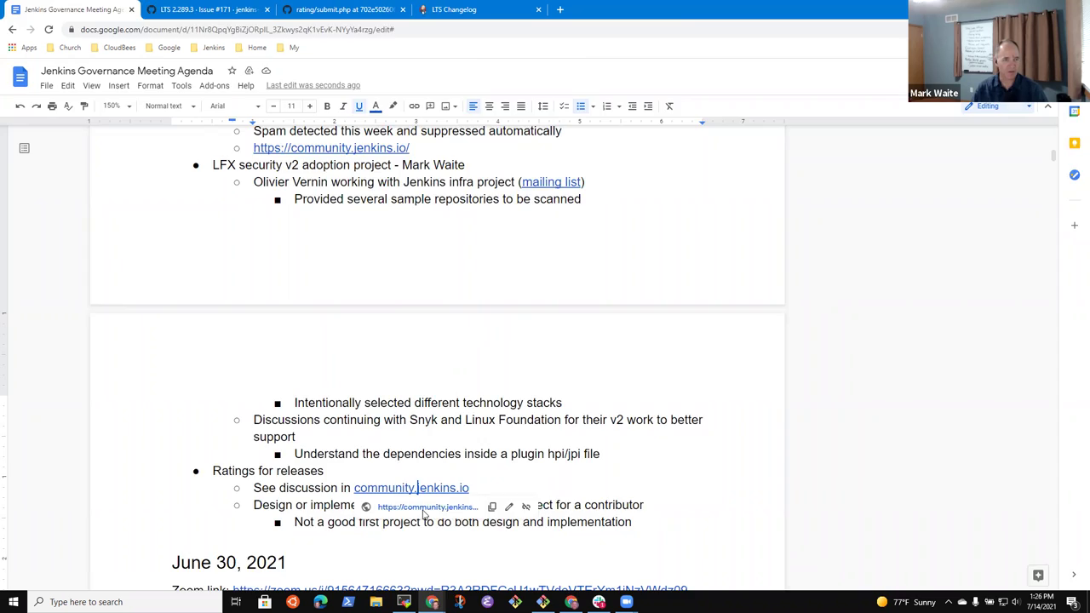
pyautogui.click(424, 510)
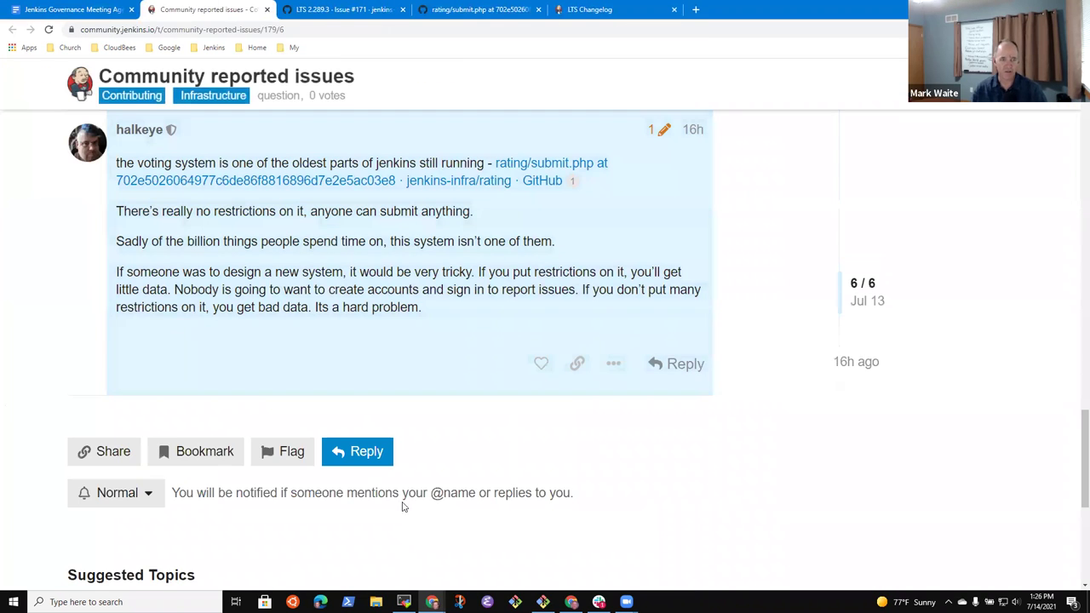
# Append ' - ' and the presenter's name to the 'Ratings for releases' item
pyautogui.click(96, 8)
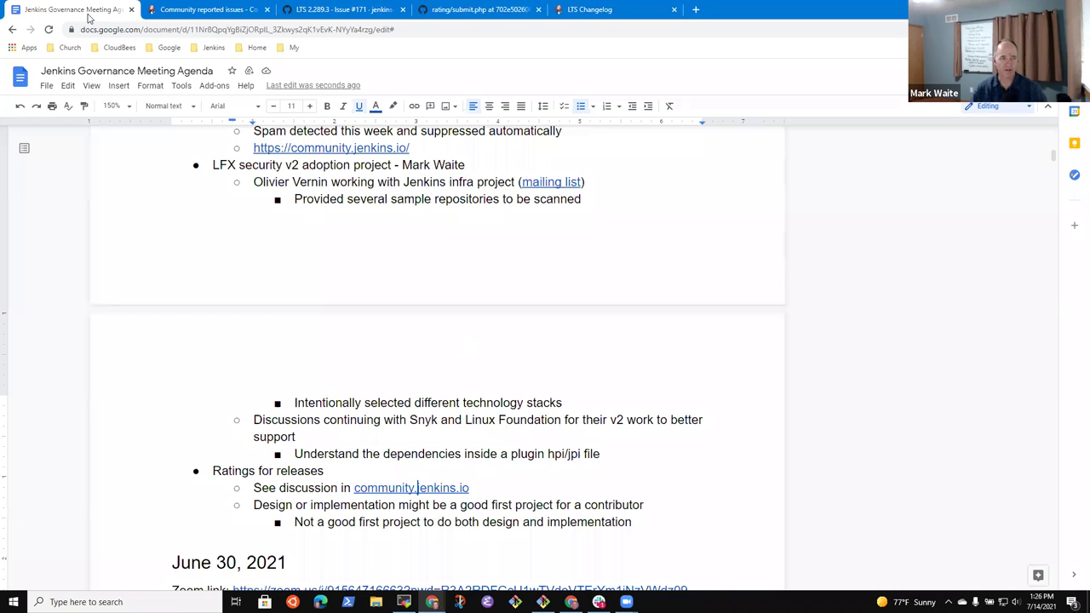
pyautogui.click(340, 475)
pyautogui.write('- Gavin Mon')
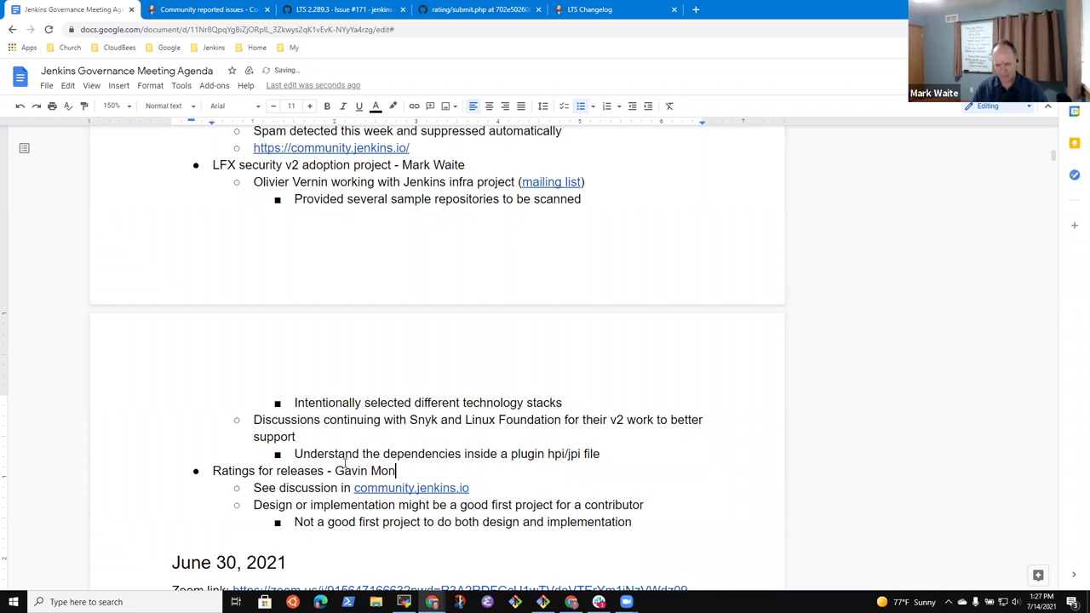
pyautogui.press('BackSpace')
pyautogui.write('ga')
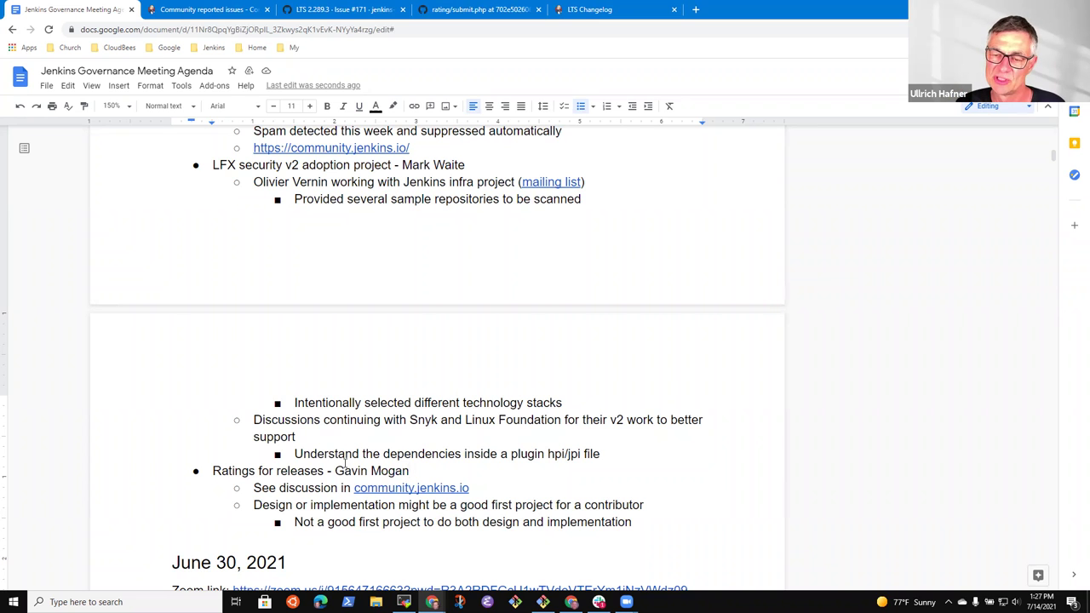
# Bring up the LTS changelog and scroll through the releases past the 2.277.1 entry
pyautogui.click(208, 8)
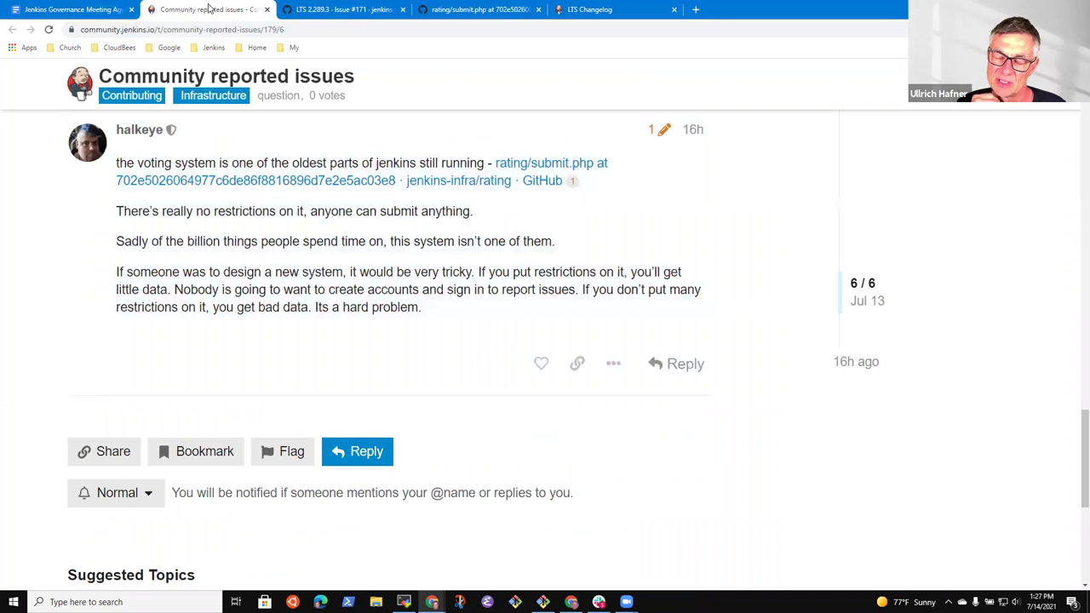
pyautogui.click(482, 10)
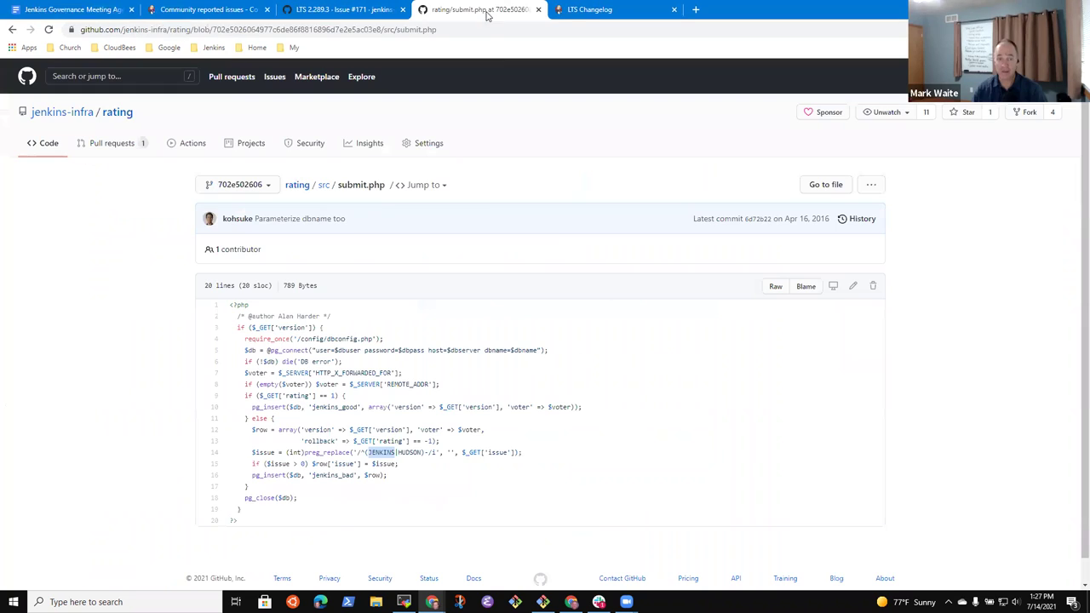
pyautogui.click(640, 9)
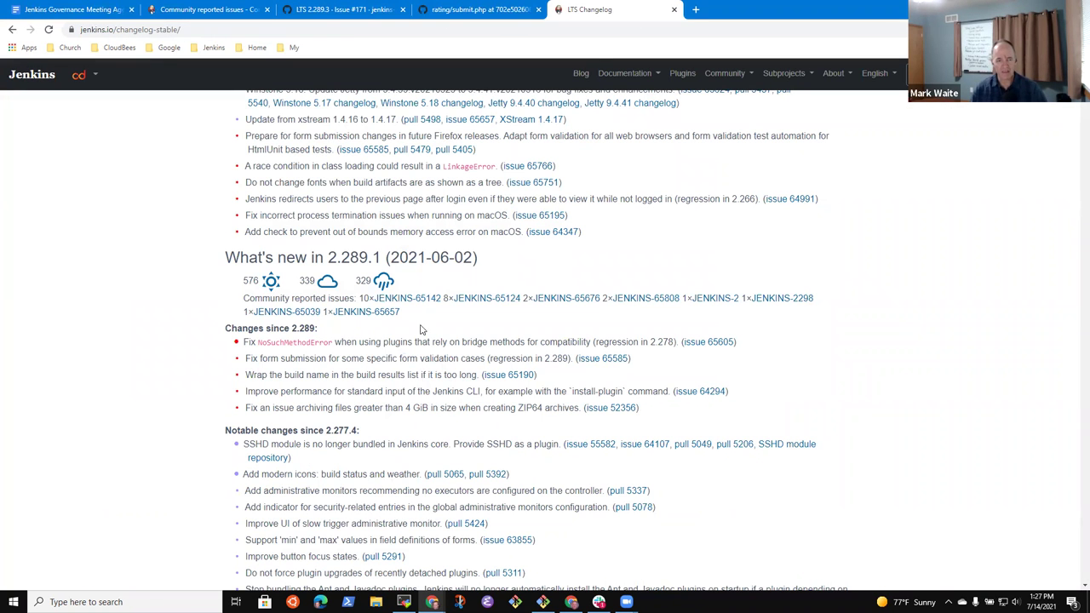
pyautogui.scroll(-10, 417, 349)
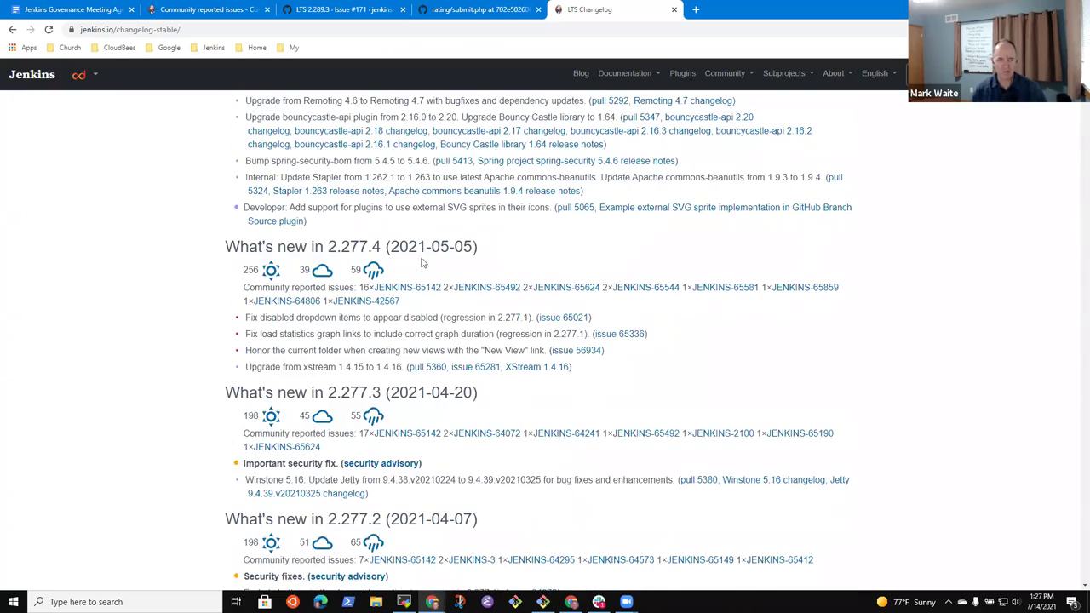
pyautogui.scroll(-5, 421, 263)
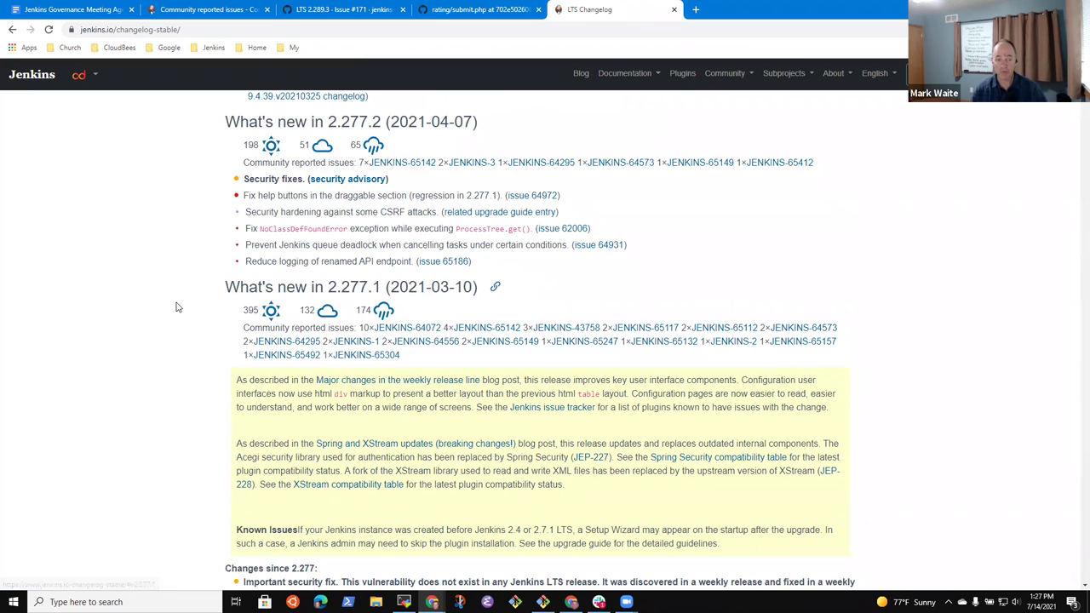
pyautogui.moveTo(242, 287); pyautogui.dragTo(295, 287)
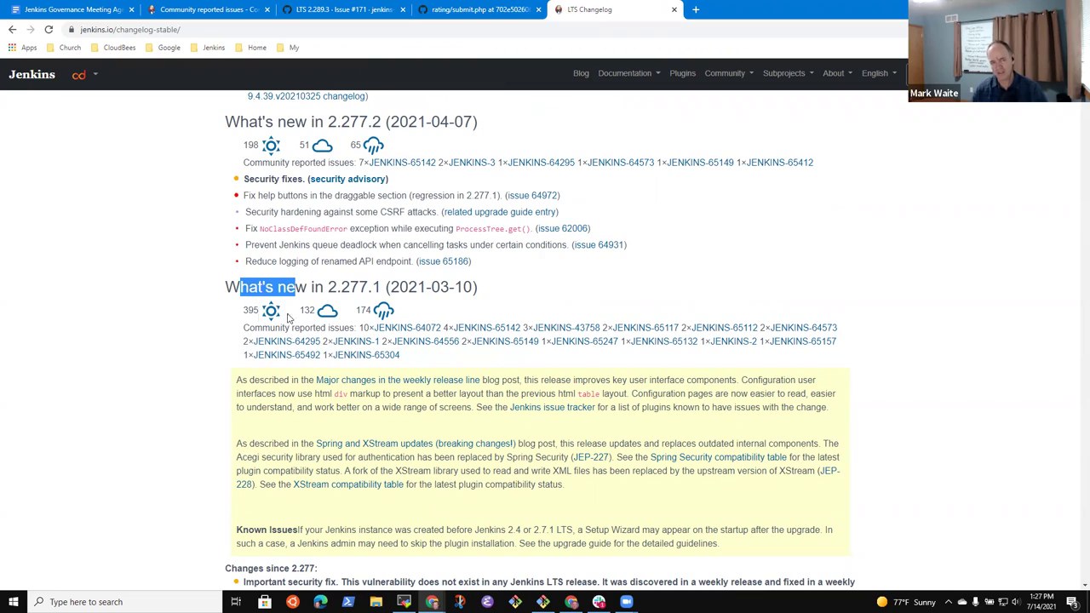
pyautogui.scroll(-2, 302, 332)
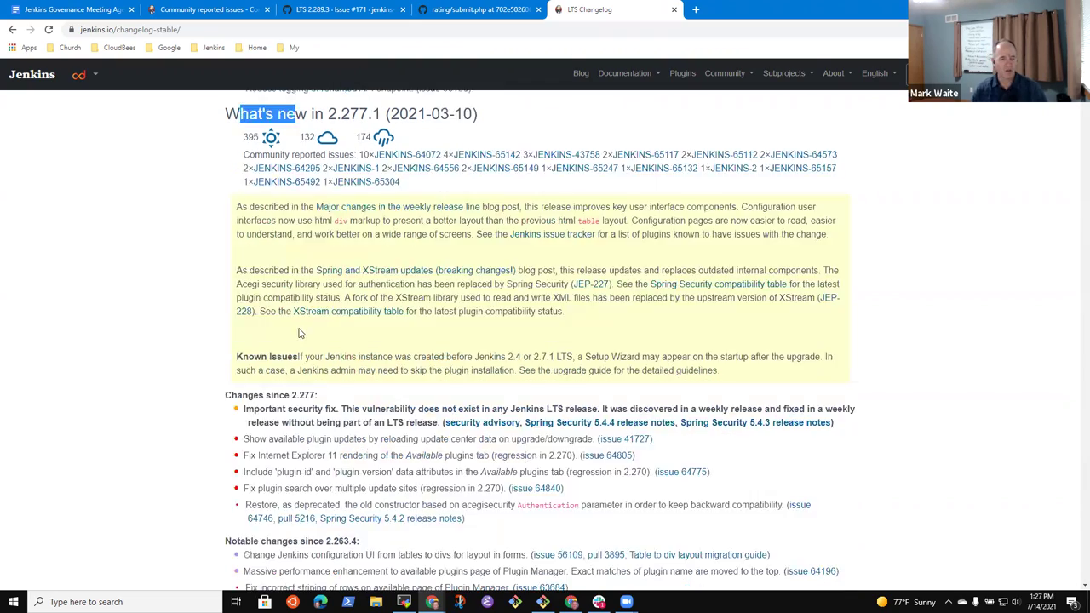
pyautogui.scroll(-15, 303, 332)
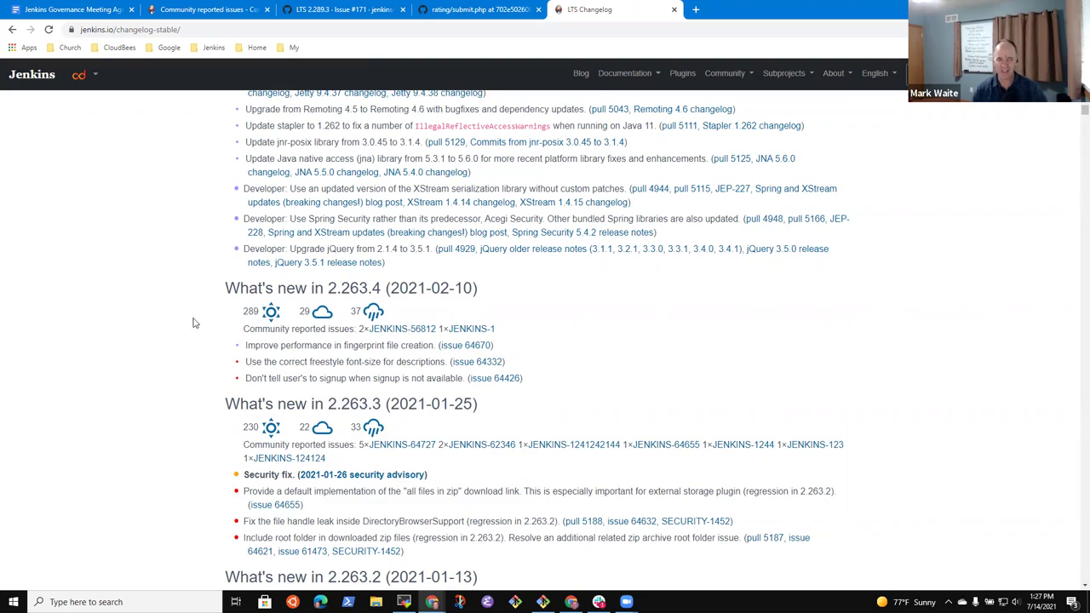
pyautogui.scroll(-5, 290, 339)
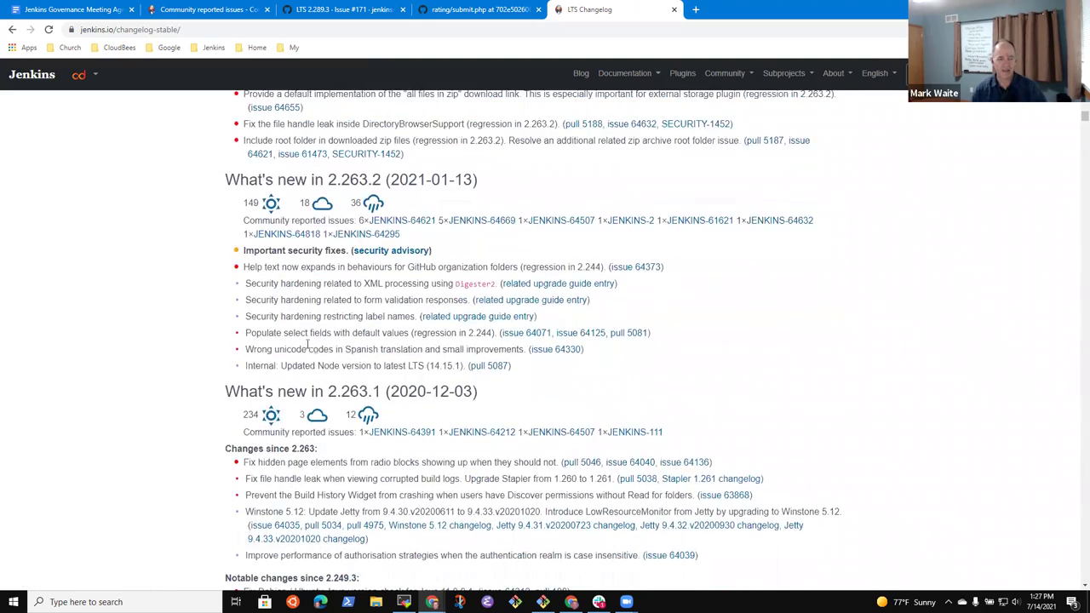
pyautogui.scroll(15, 324, 358)
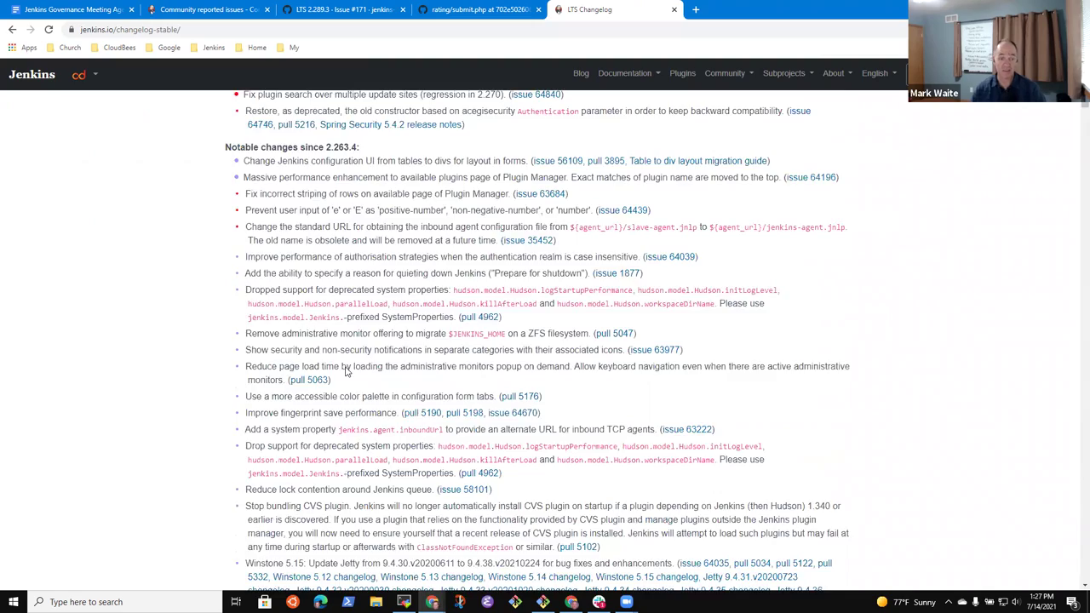
pyautogui.scroll(7, 345, 371)
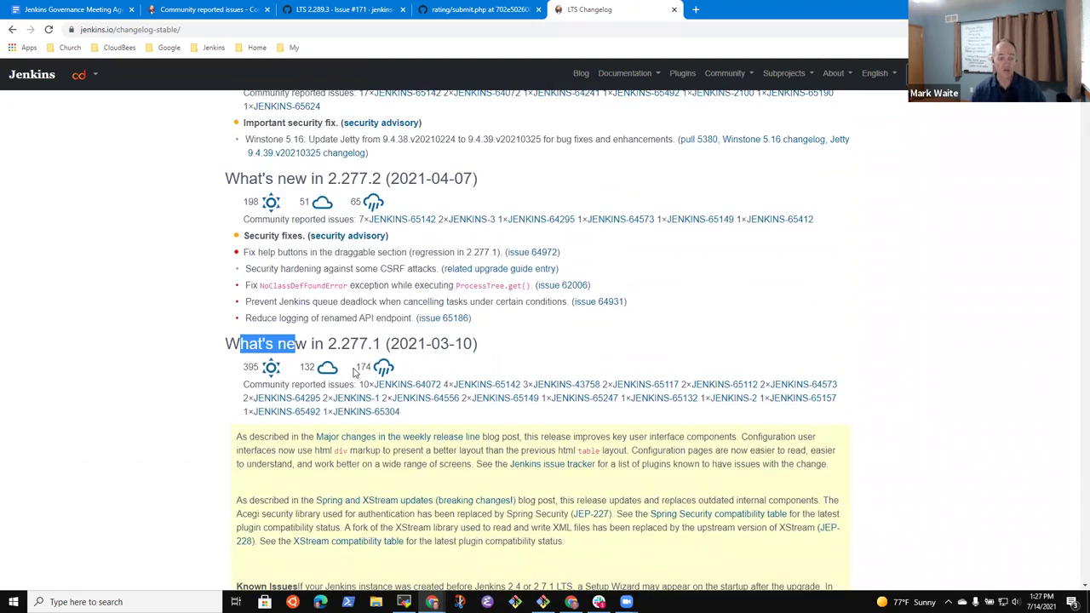
pyautogui.scroll(-2, 356, 372)
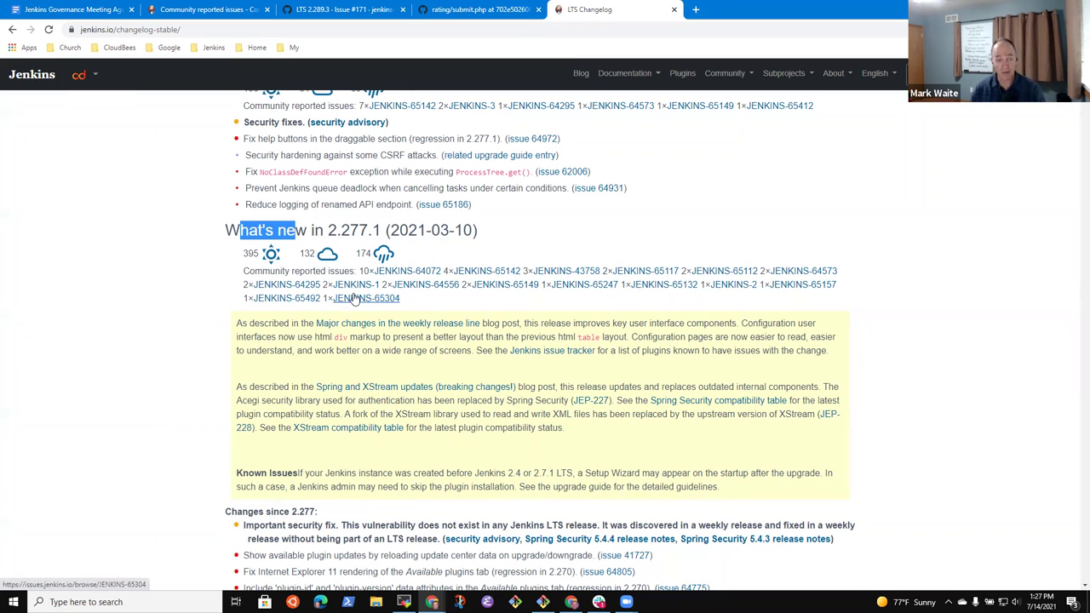
# Highlight the 2.277.1 heading and its reported issues, then the 2.289.1 release heading
pyautogui.click(482, 241)
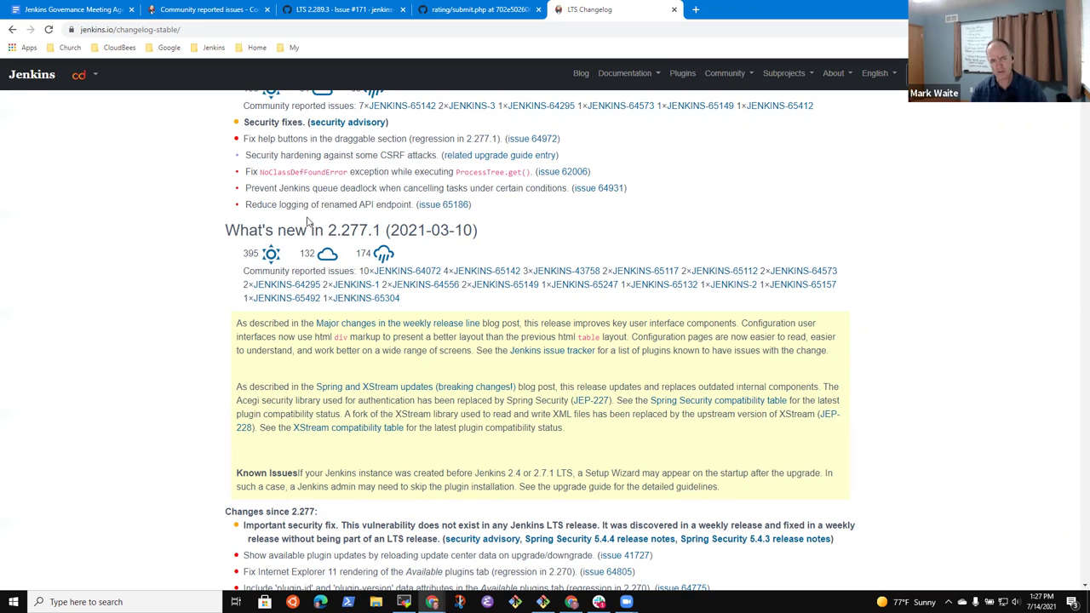
pyautogui.moveTo(240, 234); pyautogui.dragTo(473, 244)
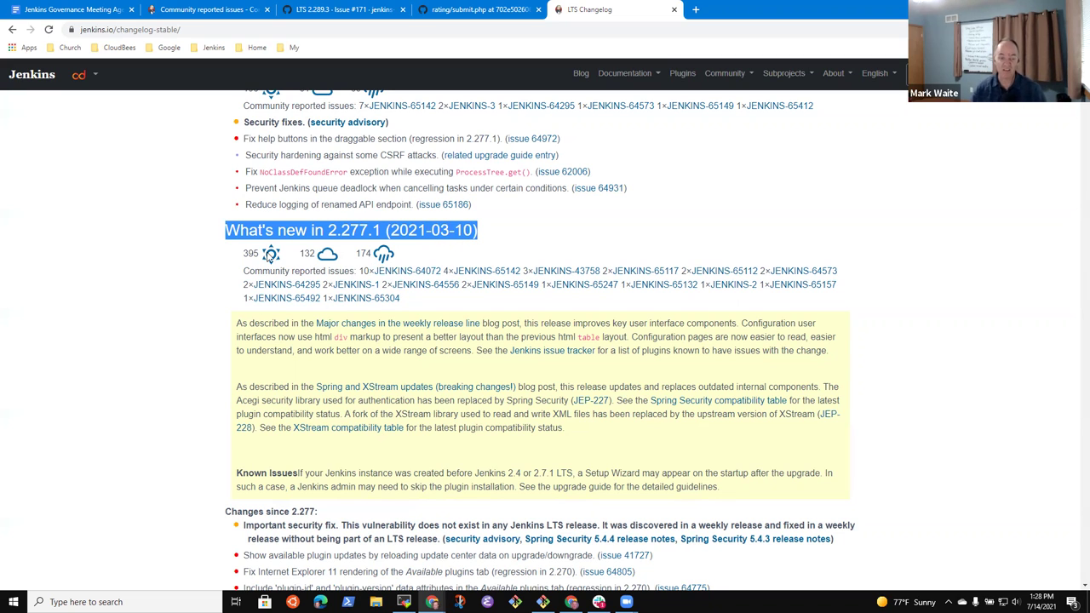
pyautogui.moveTo(153, 290); pyautogui.dragTo(158, 279)
pyautogui.click(134, 268)
pyautogui.scroll(2, 269, 259)
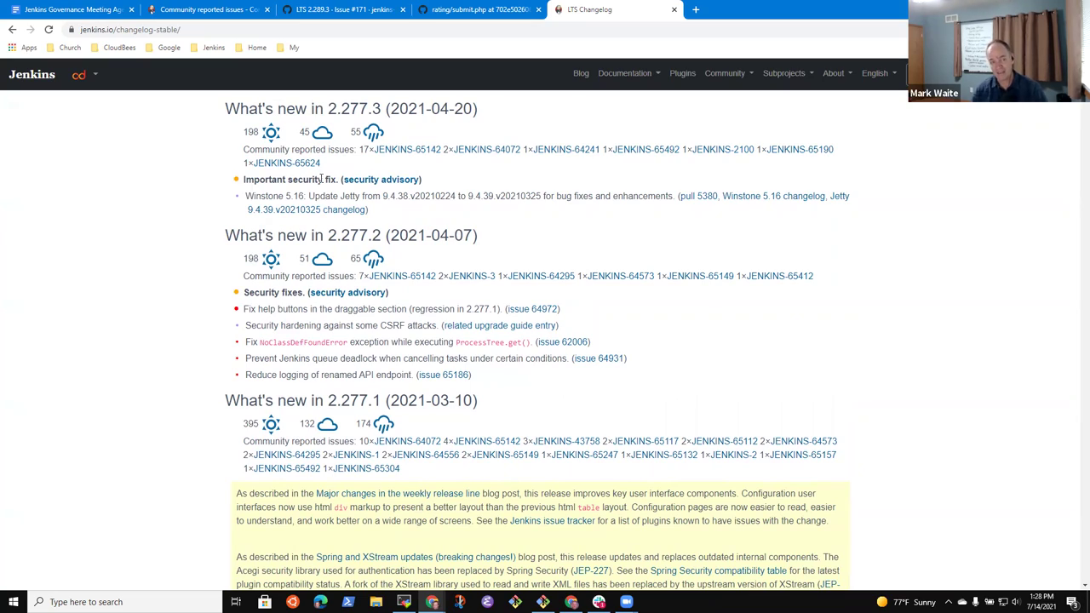
pyautogui.scroll(7, 320, 196)
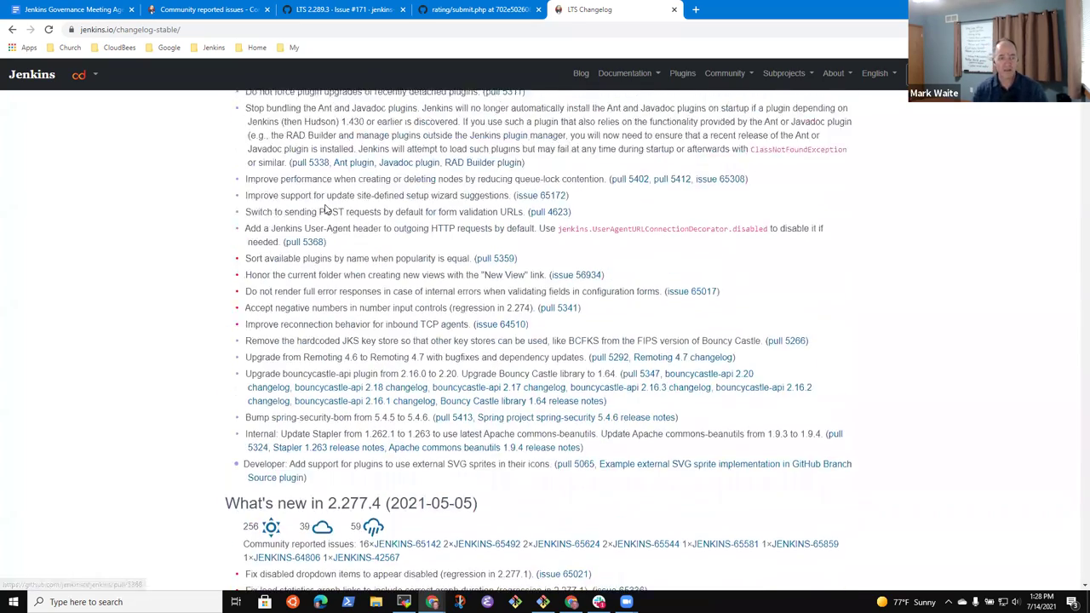
pyautogui.scroll(4, 326, 208)
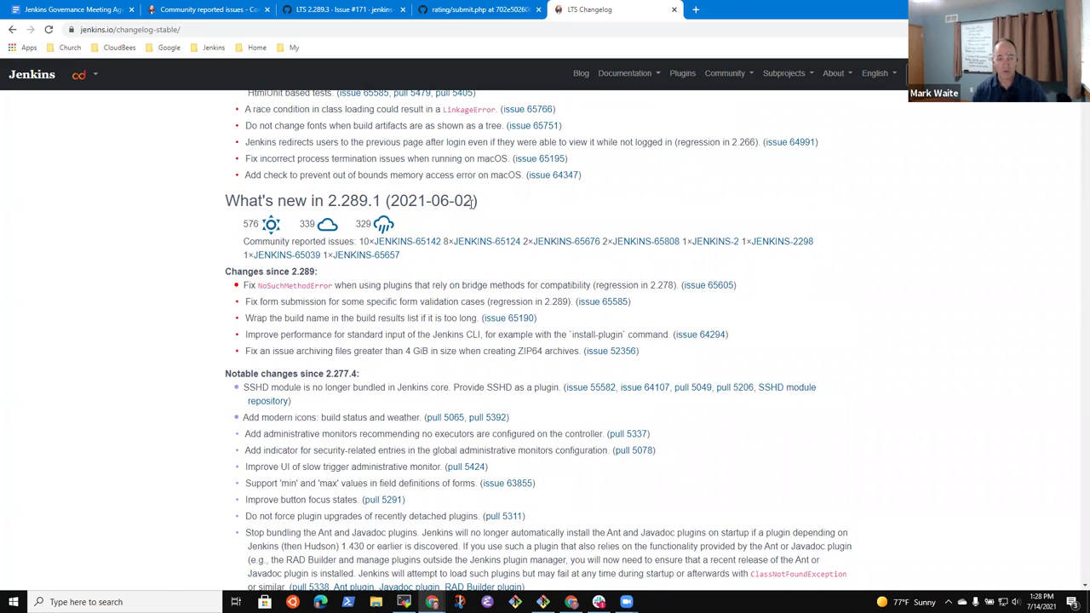
pyautogui.moveTo(478, 203); pyautogui.dragTo(226, 203)
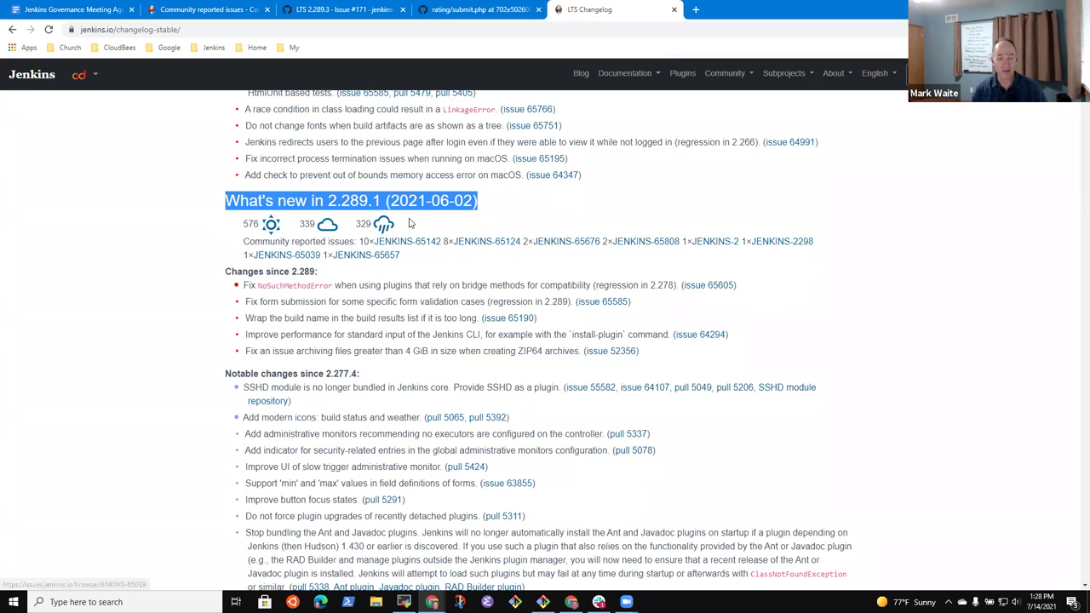
# Review the JENKINS-65142 issue report and come back to the LTS changelog
pyautogui.click(414, 244)
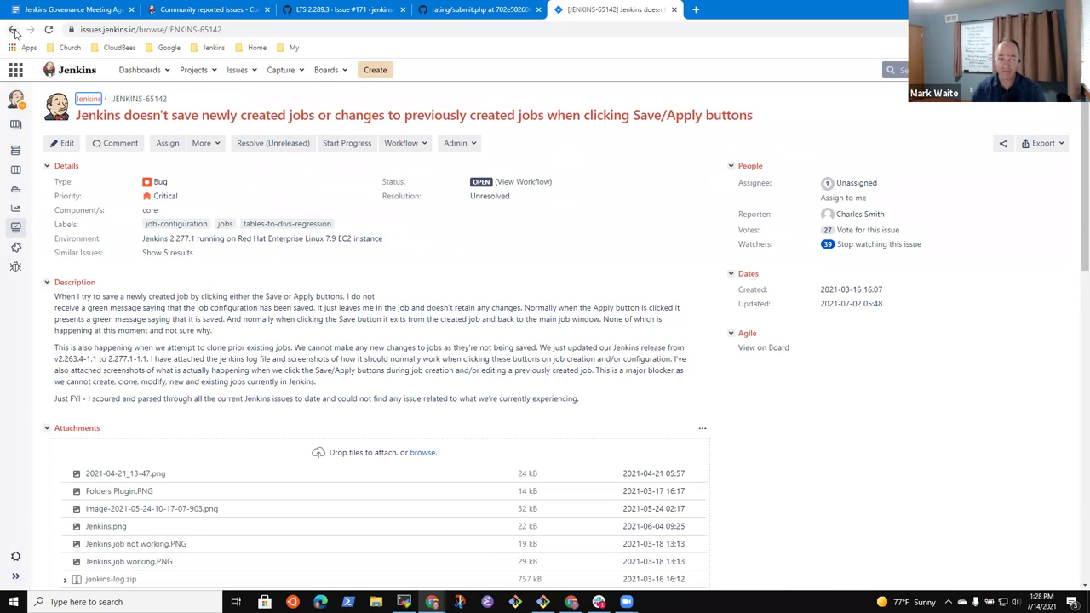
pyautogui.click(11, 29)
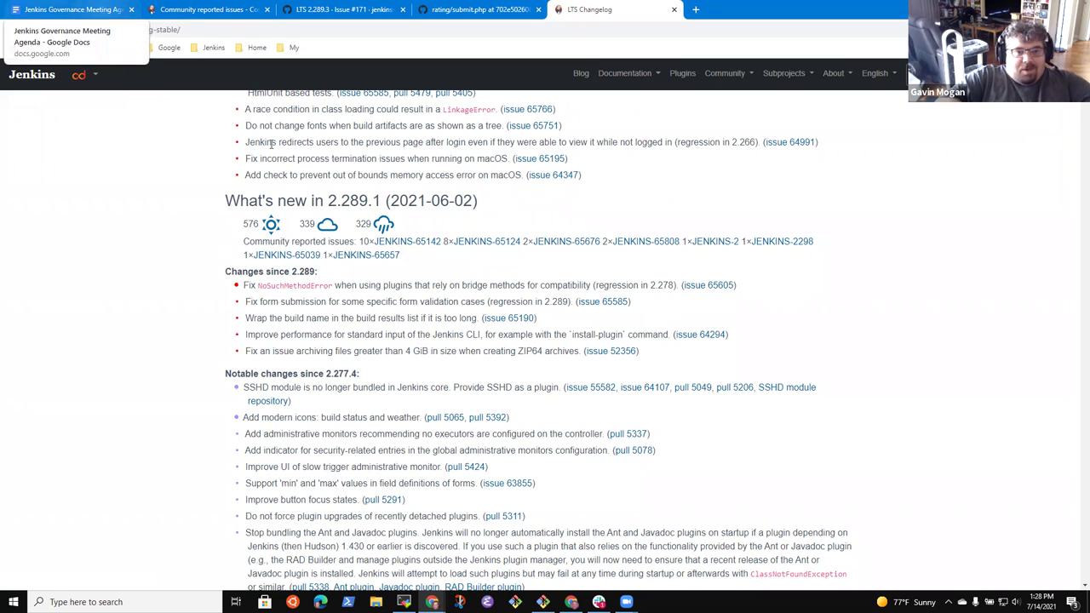
pyautogui.scroll(1, 639, 195)
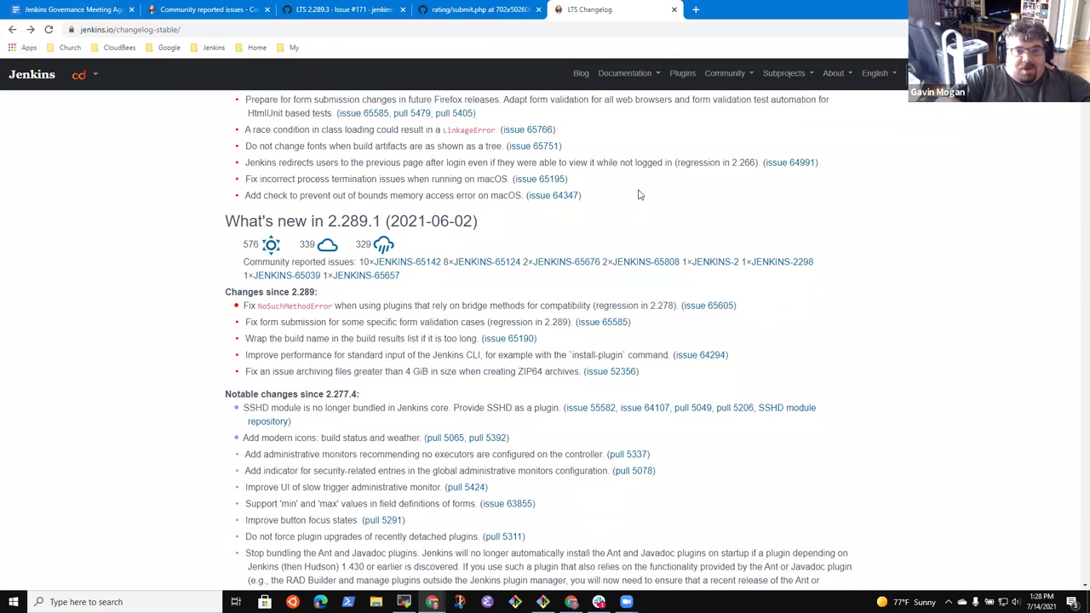
pyautogui.scroll(-3, 650, 201)
pyautogui.scroll(3, 650, 201)
pyautogui.scroll(-2, 639, 203)
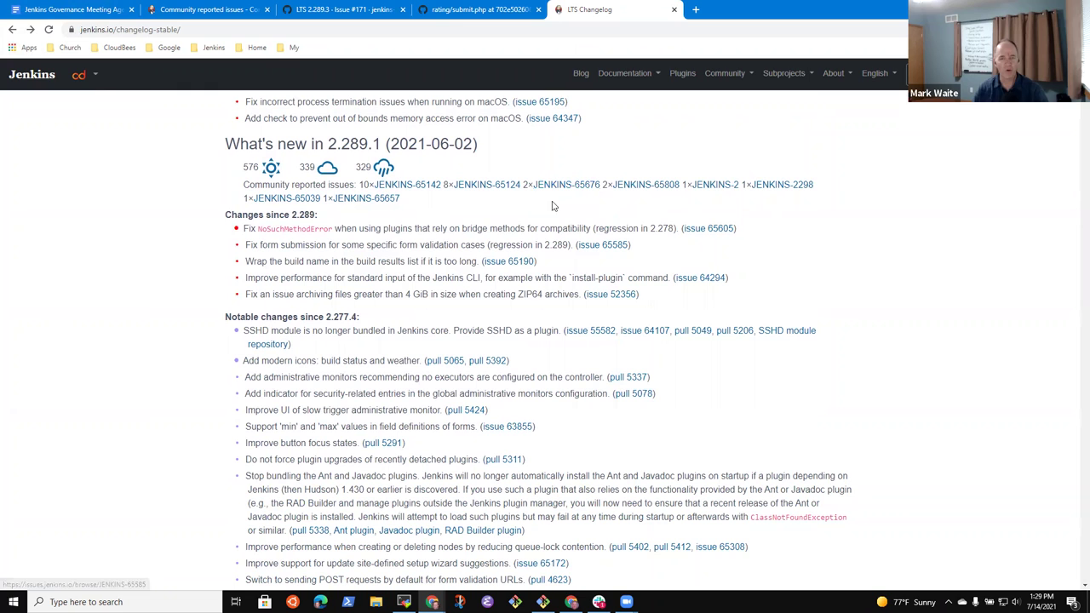
# Review the JENKINS-2 issue report, then return to the meeting agenda document
pyautogui.click(722, 185)
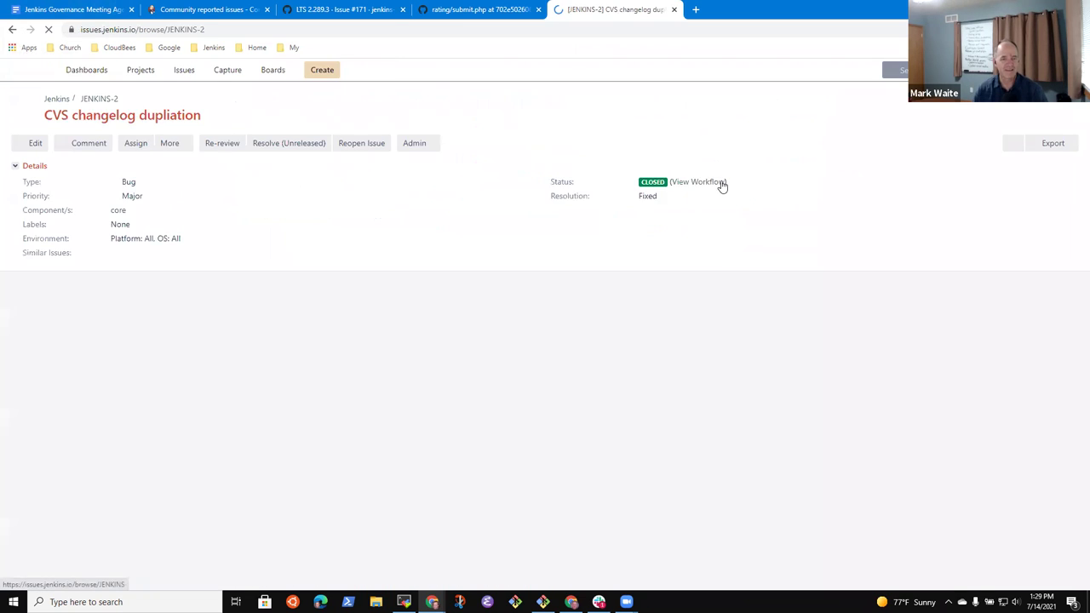
pyautogui.click(12, 29)
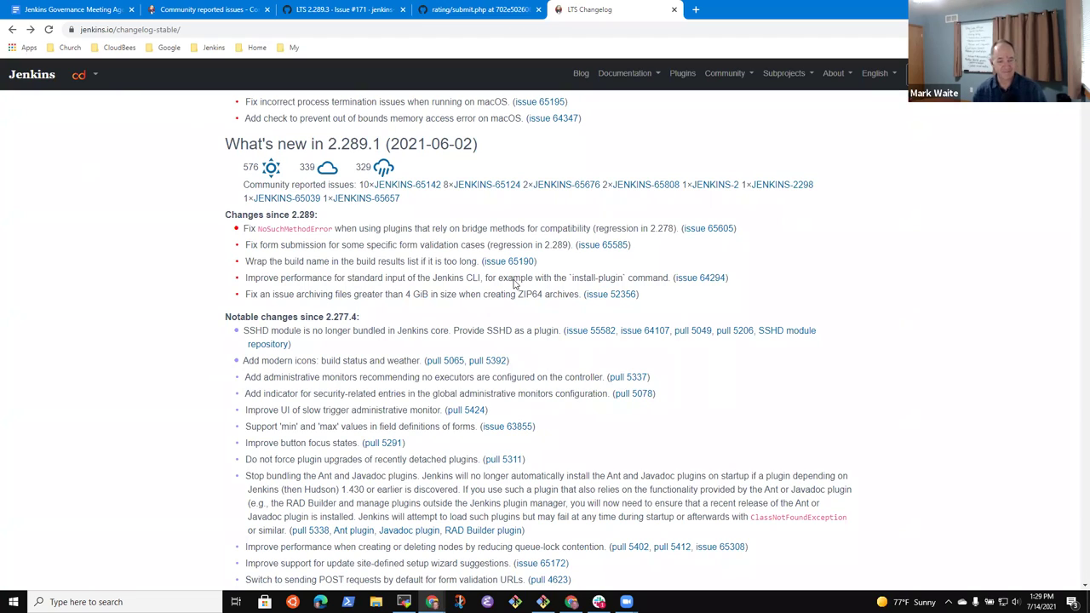
pyautogui.scroll(-1, 593, 372)
pyautogui.scroll(-3, 596, 369)
pyautogui.scroll(3, 596, 368)
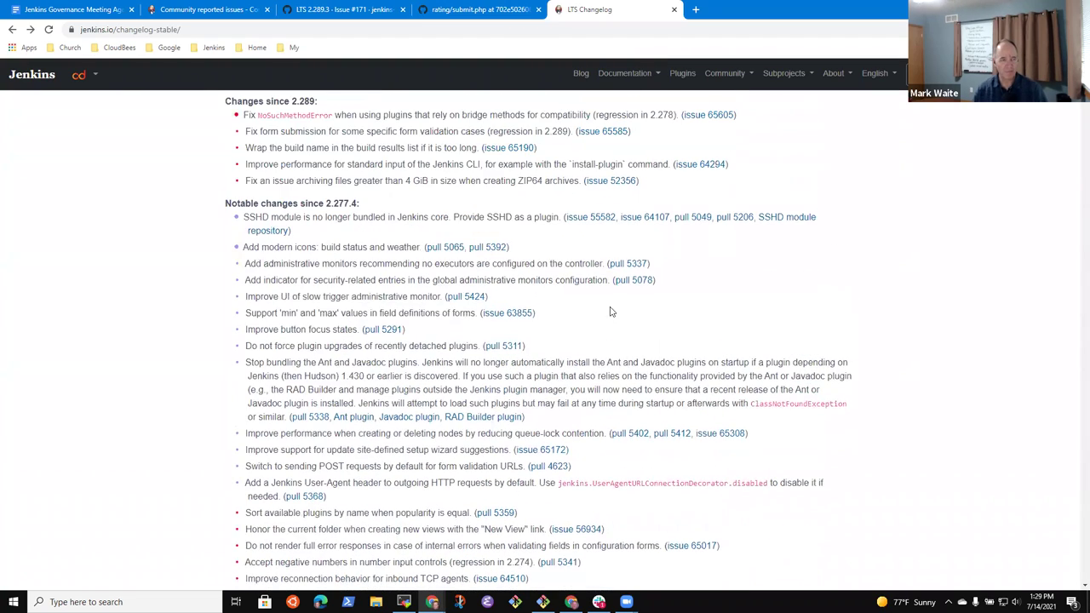
pyautogui.click(62, 16)
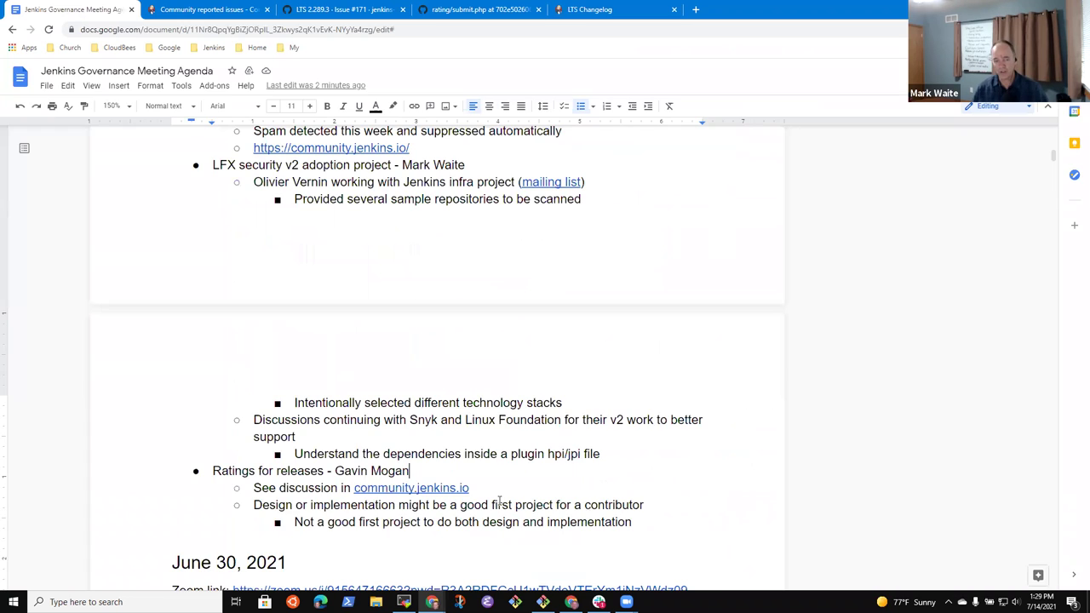
# Add the sub-bullet 'Could be an addition to the roadmap if someone wants to implement it'
pyautogui.press('End')
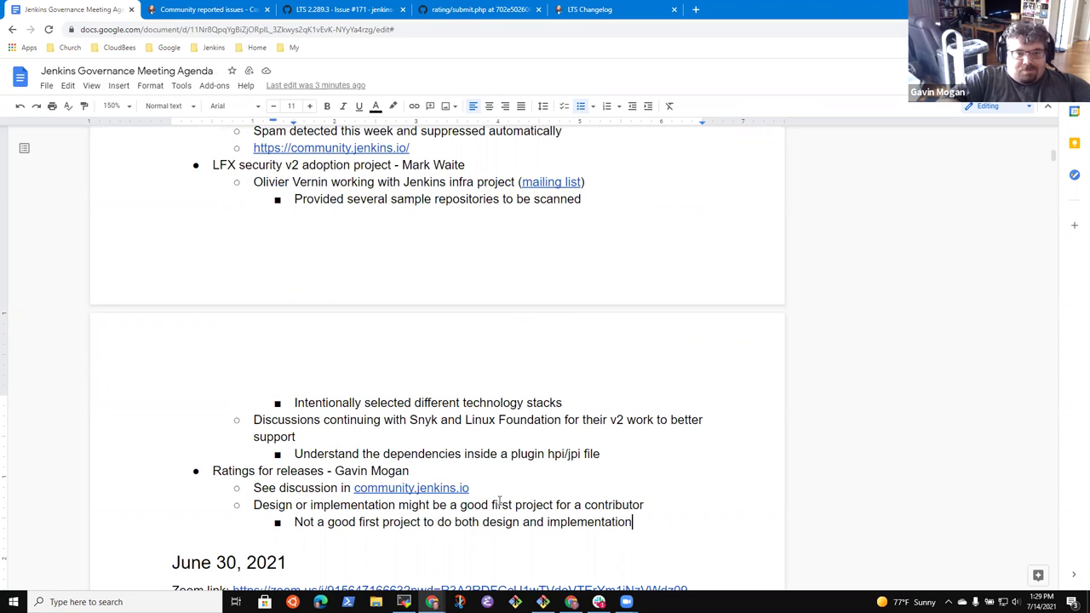
pyautogui.press('Return')
pyautogui.hotkey('shift', 'Tab')
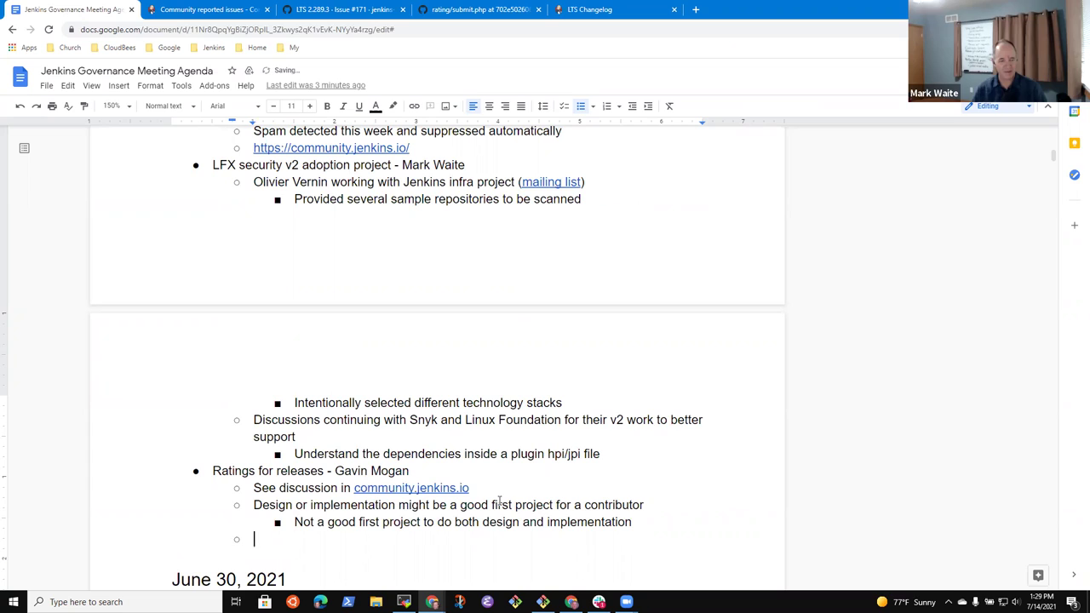
pyautogui.write('Could')
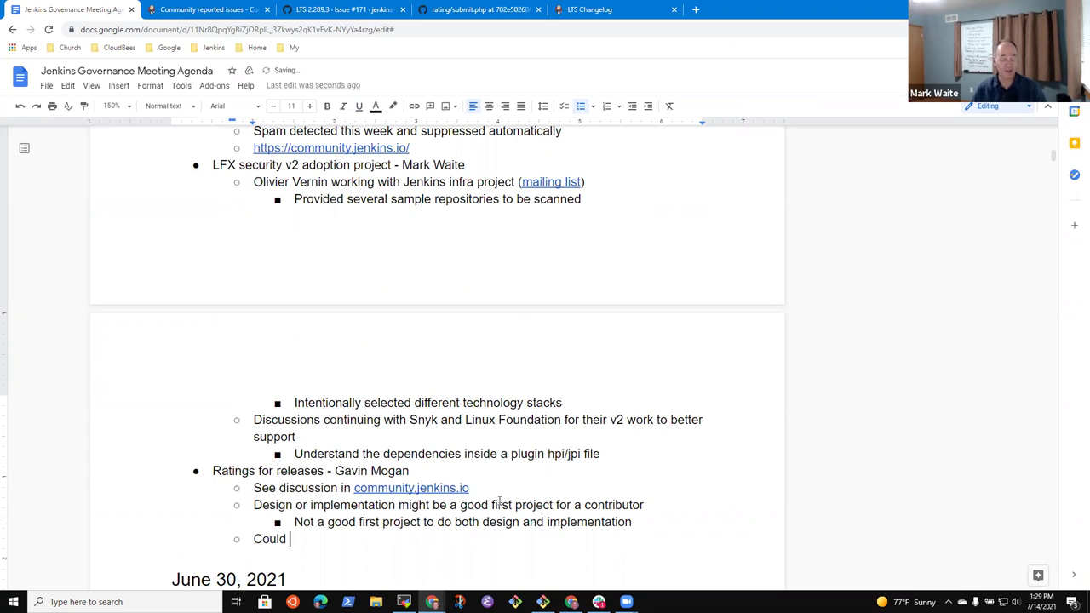
pyautogui.write(' be an addition to the roadmap')
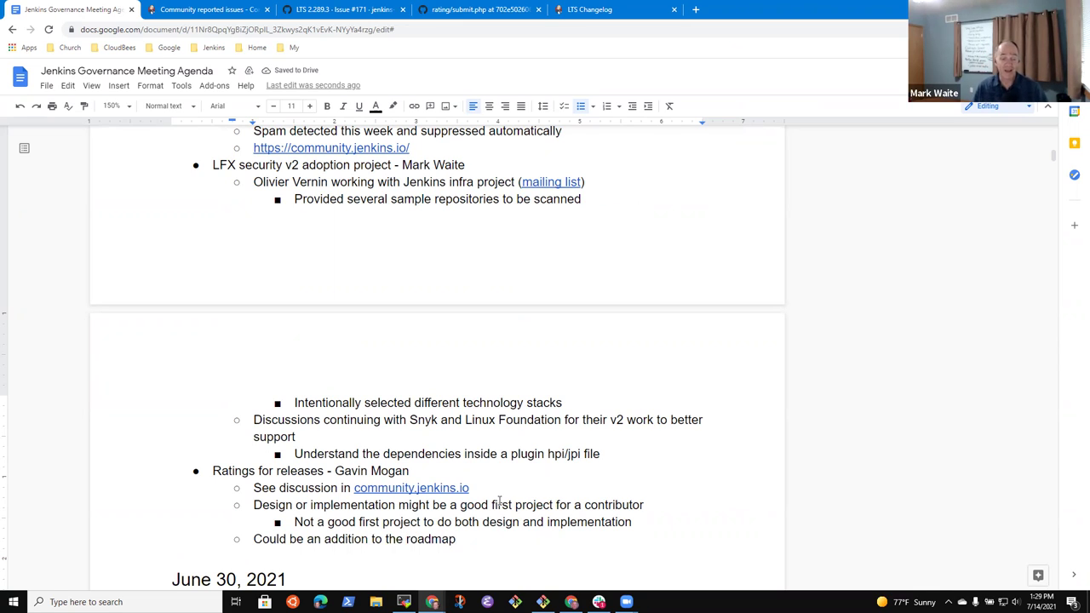
pyautogui.press('Up')
pyautogui.press('Up')
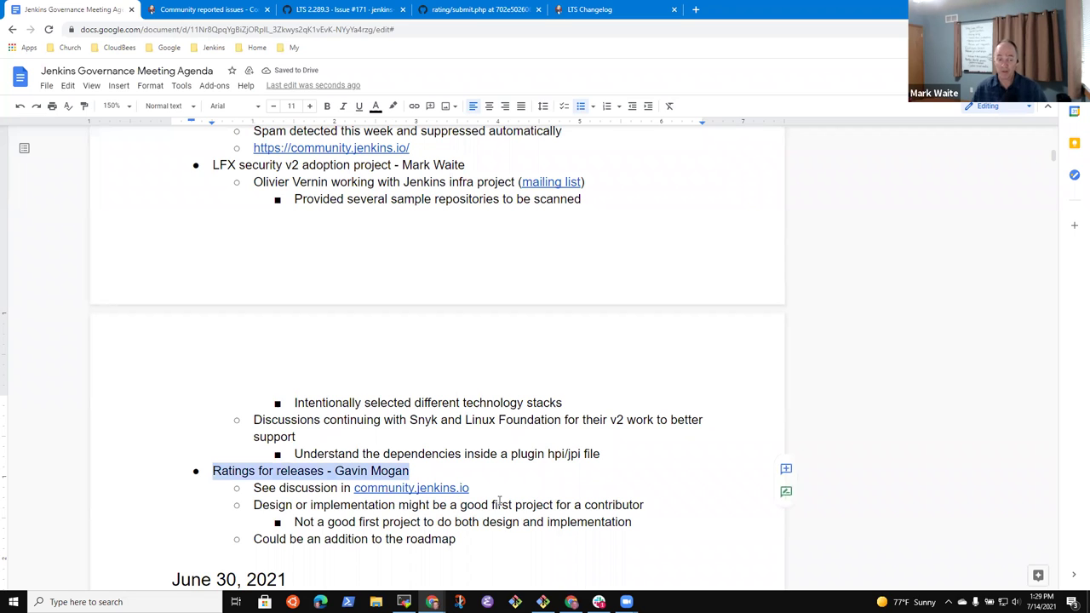
pyautogui.click(408, 539)
pyautogui.scroll(-1, 499, 501)
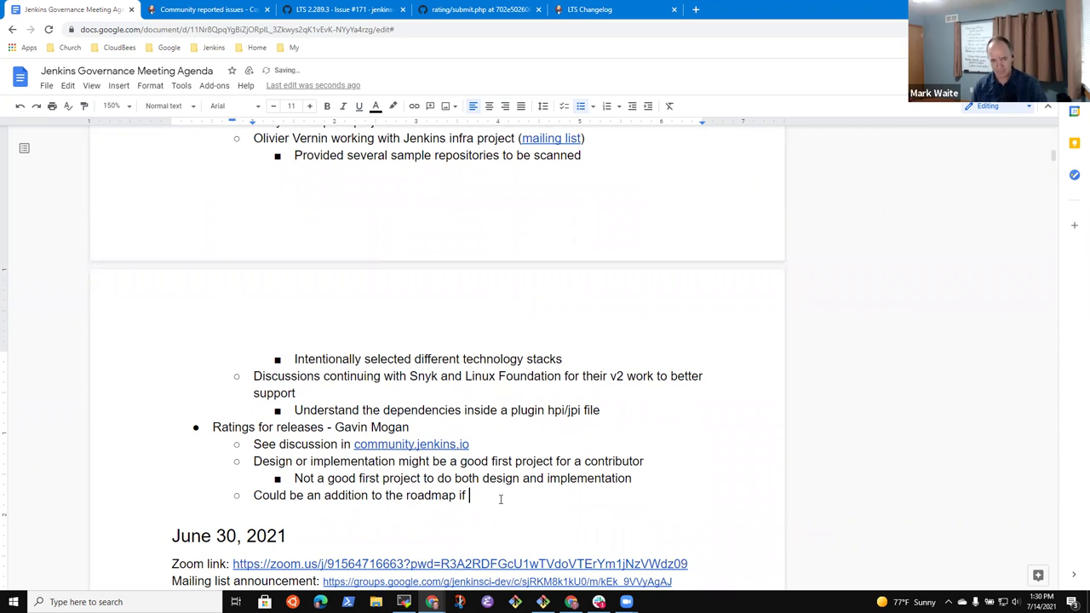
pyautogui.write('someone wa')
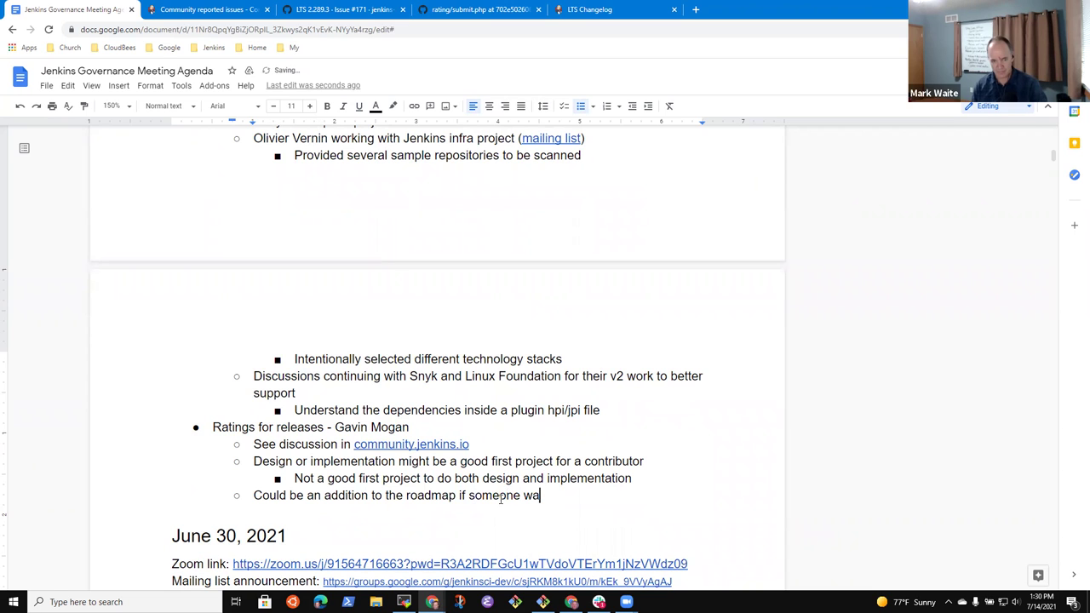
pyautogui.write('nts to i')
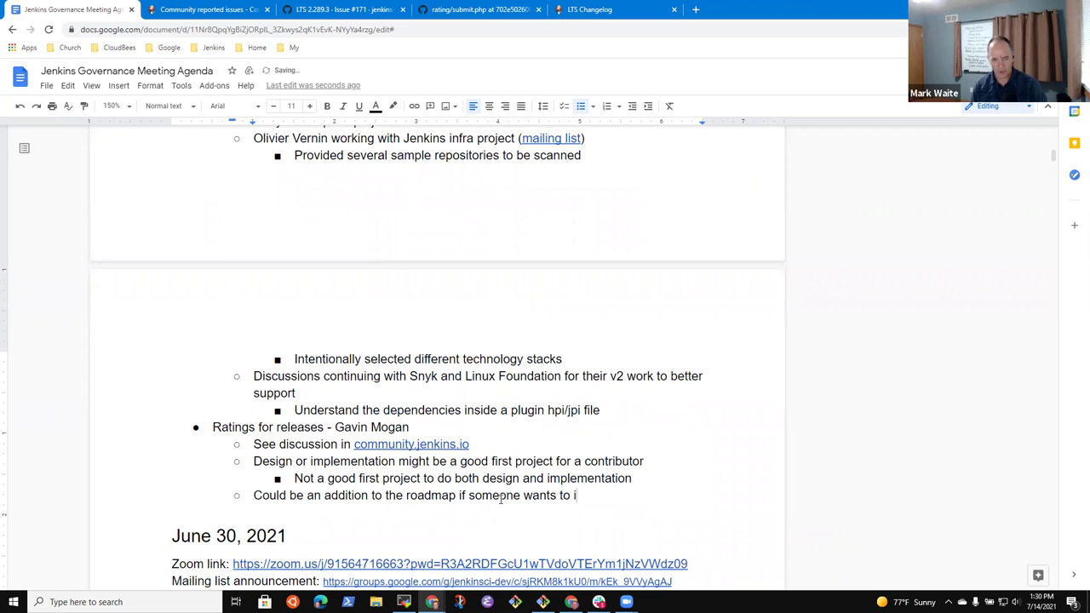
pyautogui.write('mplement it')
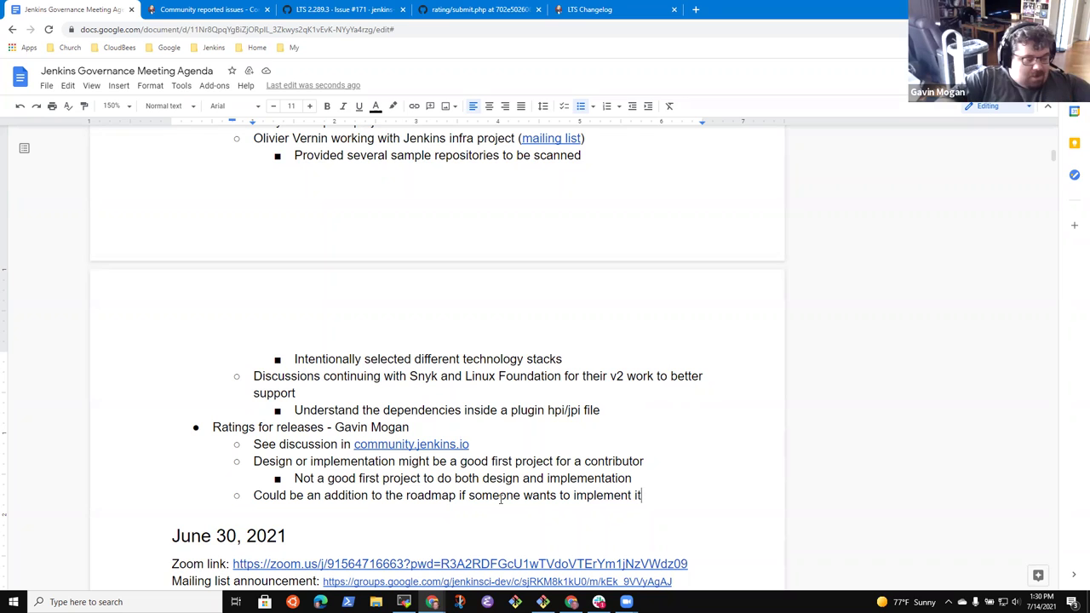
# Add a top-level bullet noting a member will be out longer, at least through end of July
pyautogui.press('Return')
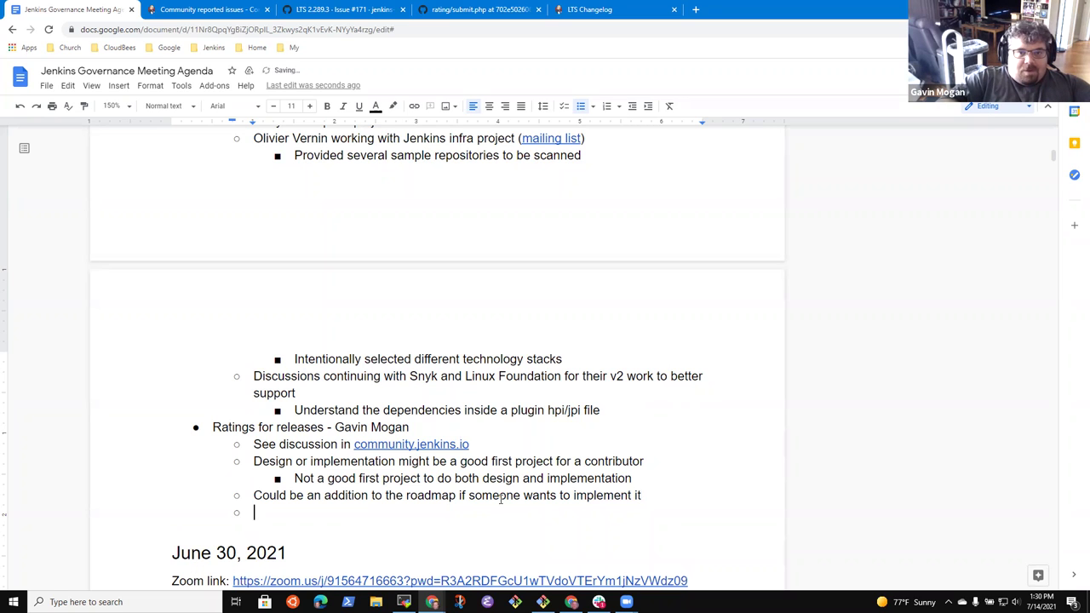
pyautogui.hotkey('shift', 'Tab')
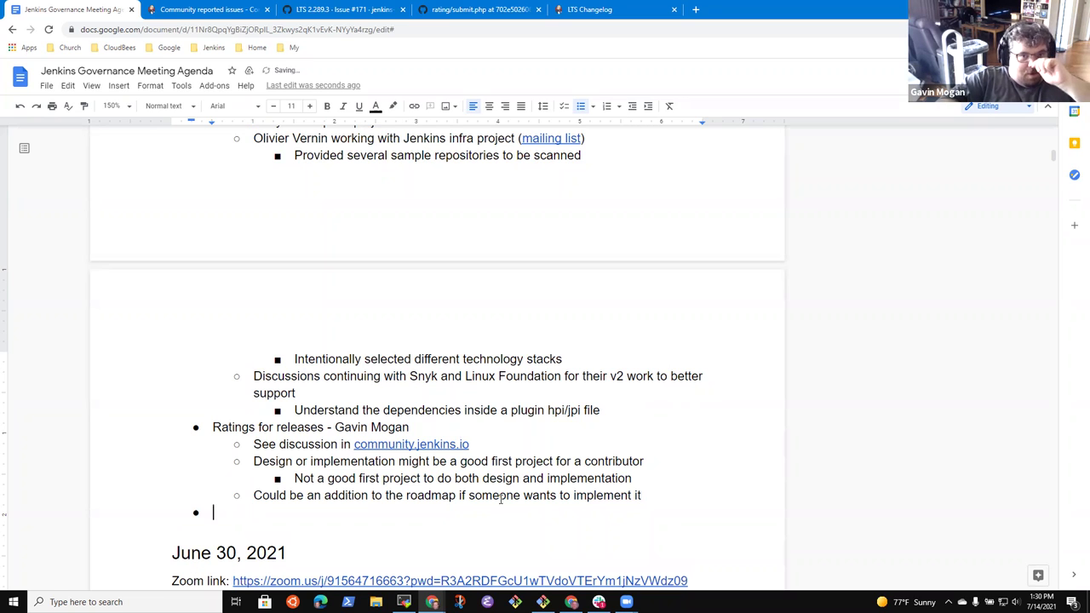
pyautogui.write('Oleg')
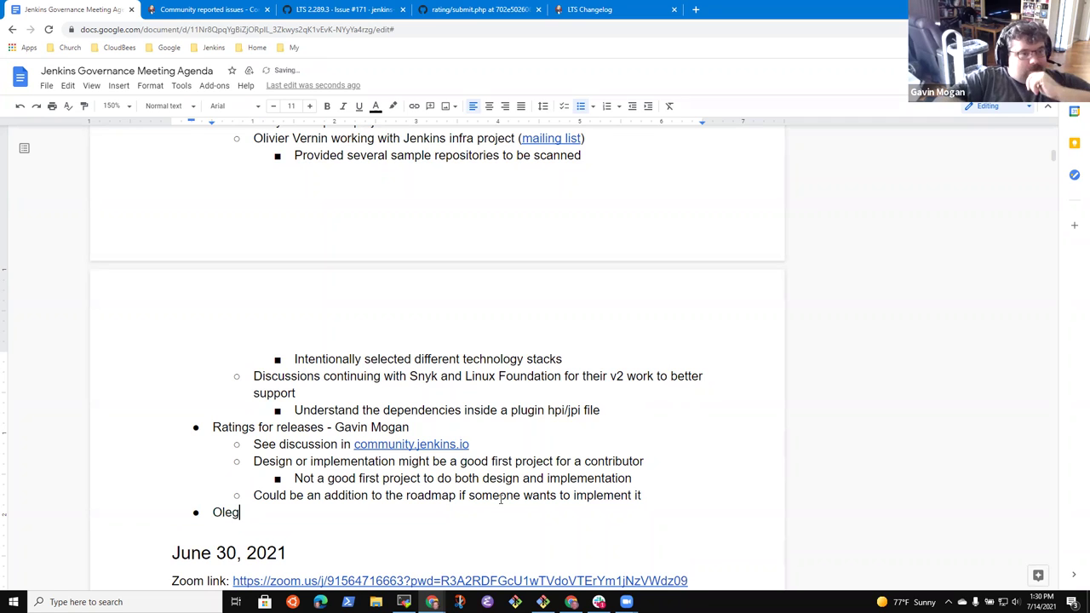
pyautogui.write(' will')
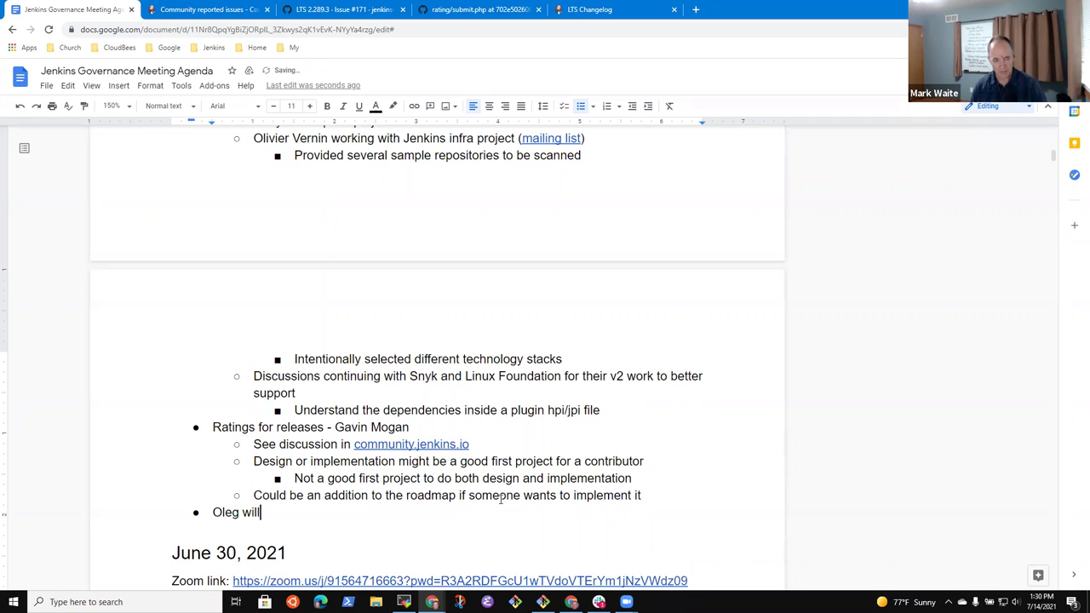
pyautogui.press('BackSpace')
pyautogui.press('BackSpace')
pyautogui.press('BackSpace')
pyautogui.write('notes that he will bne')
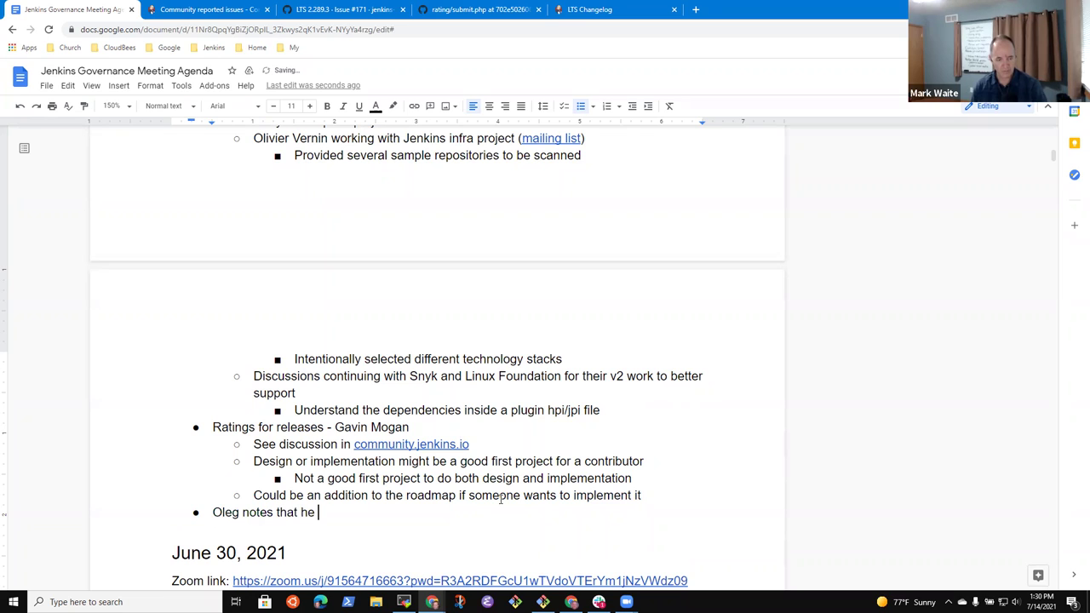
pyautogui.press('BackSpace')
pyautogui.press('BackSpace')
pyautogui.write('e o')
pyautogui.press('BackSpace')
pyautogui.press('BackSpace')
pyautogui.press('BackSpace')
pyautogui.press('BackSpace')
pyautogui.write('e out longer')
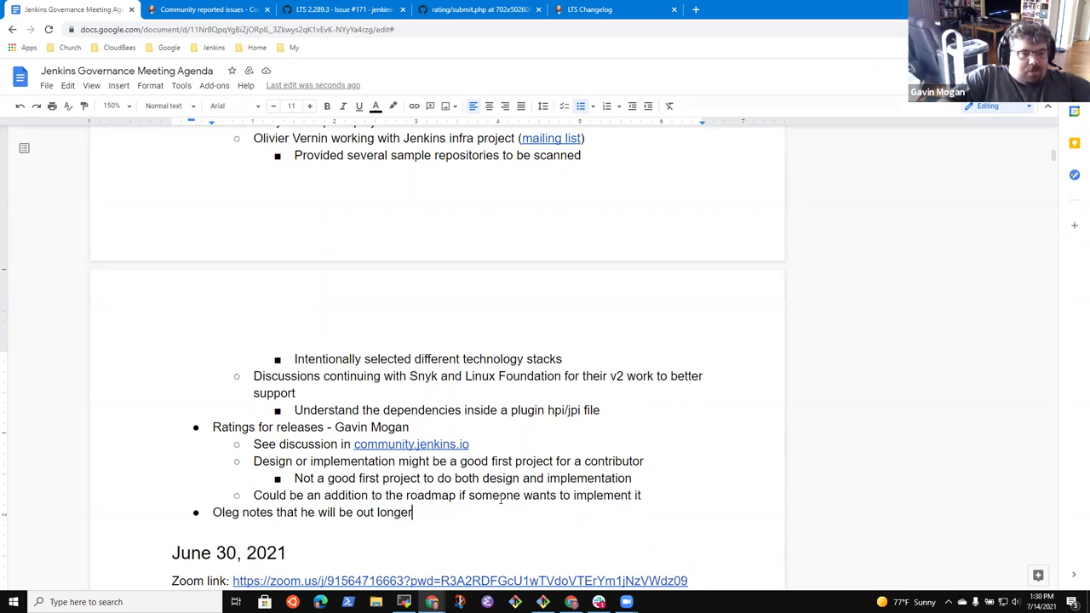
pyautogui.write(', at ')
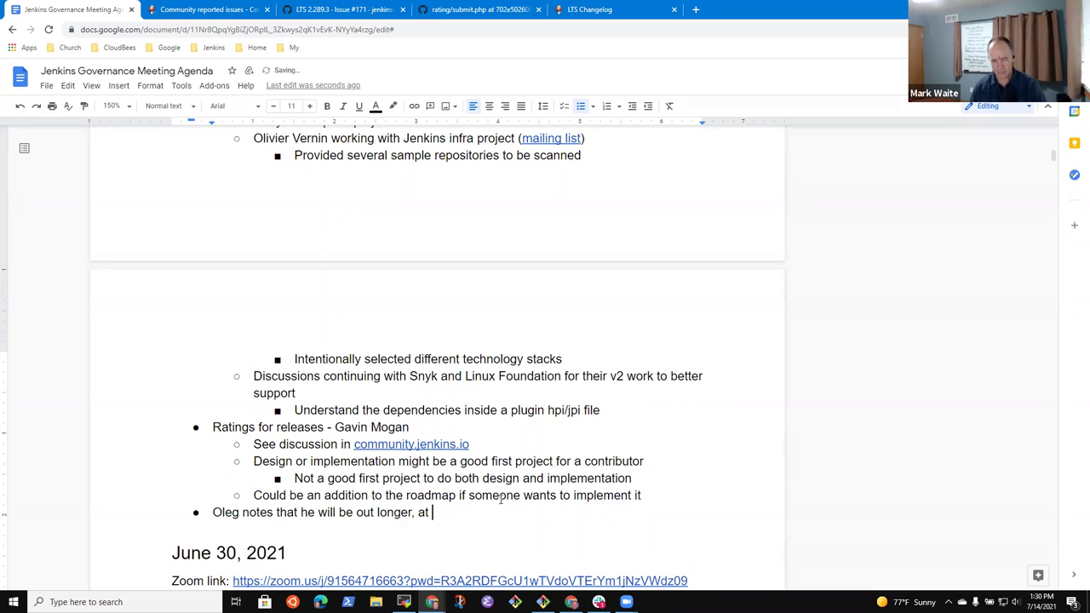
pyautogui.write('least through end o')
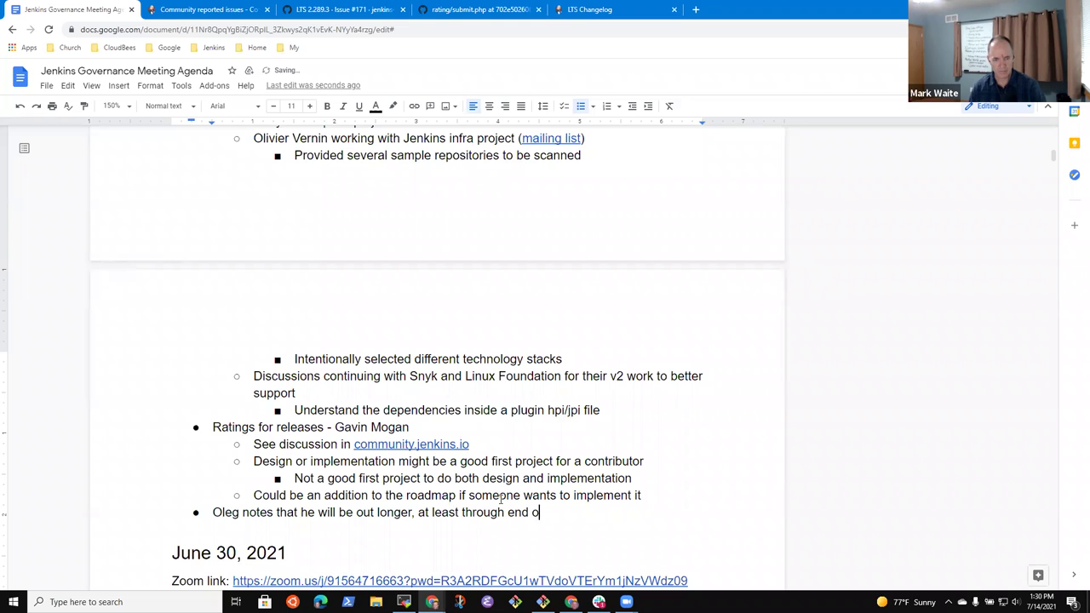
pyautogui.write('f July')
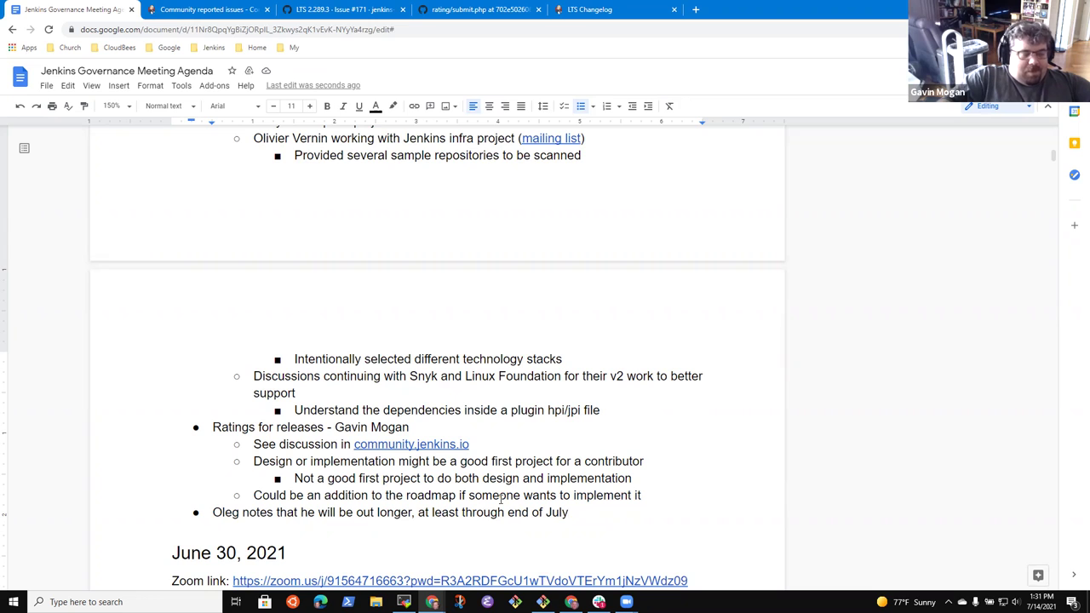
# Add the bullet 'Few people in the meeting today'
pyautogui.press('Return')
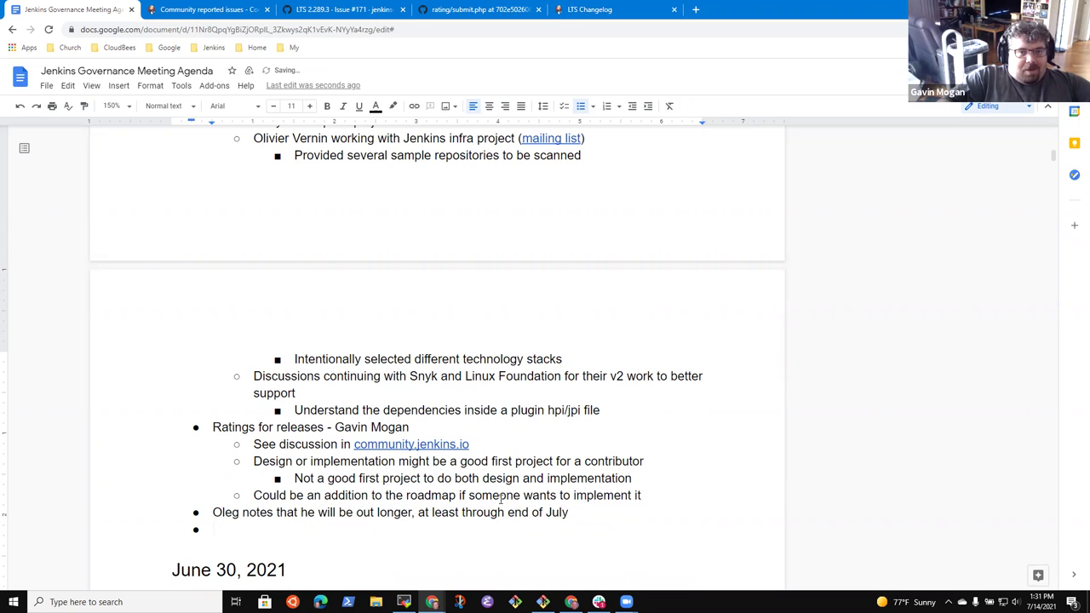
pyautogui.write('Few people o')
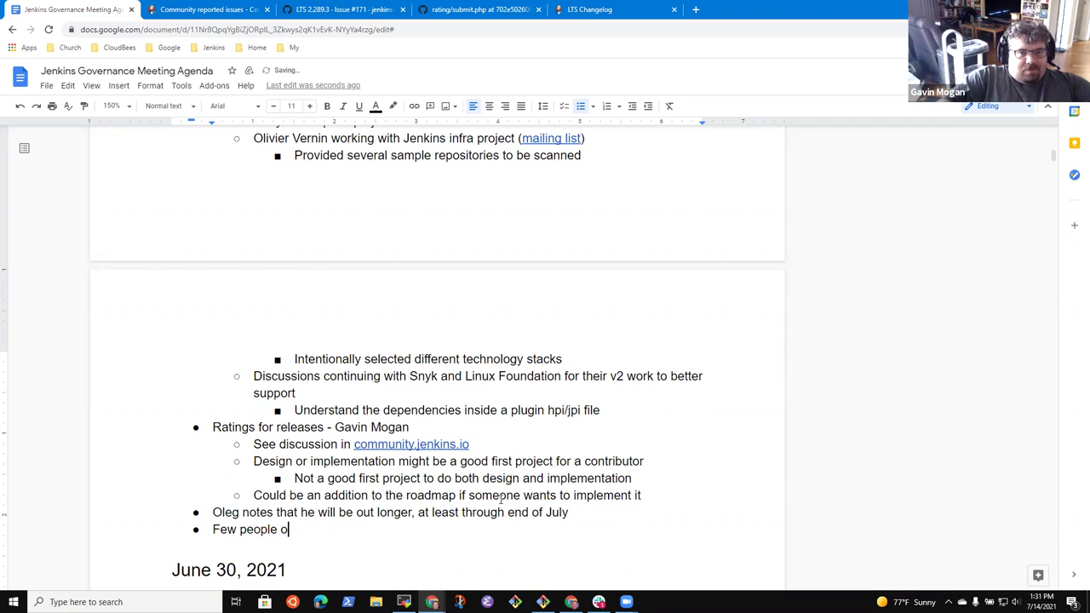
pyautogui.press('BackSpace')
pyautogui.write('in the meeting today')
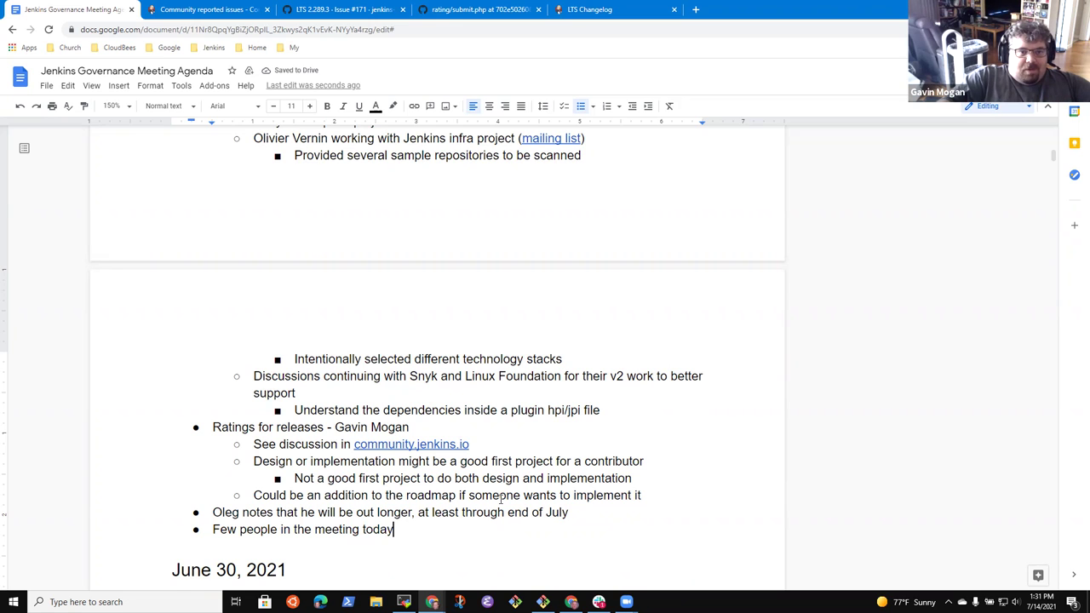
# Add indented sub-bullets 'Summer schedule' and 'Meeting time' under the attendance note
pyautogui.press('Return')
pyautogui.press('Tab')
pyautogui.write('Summer ')
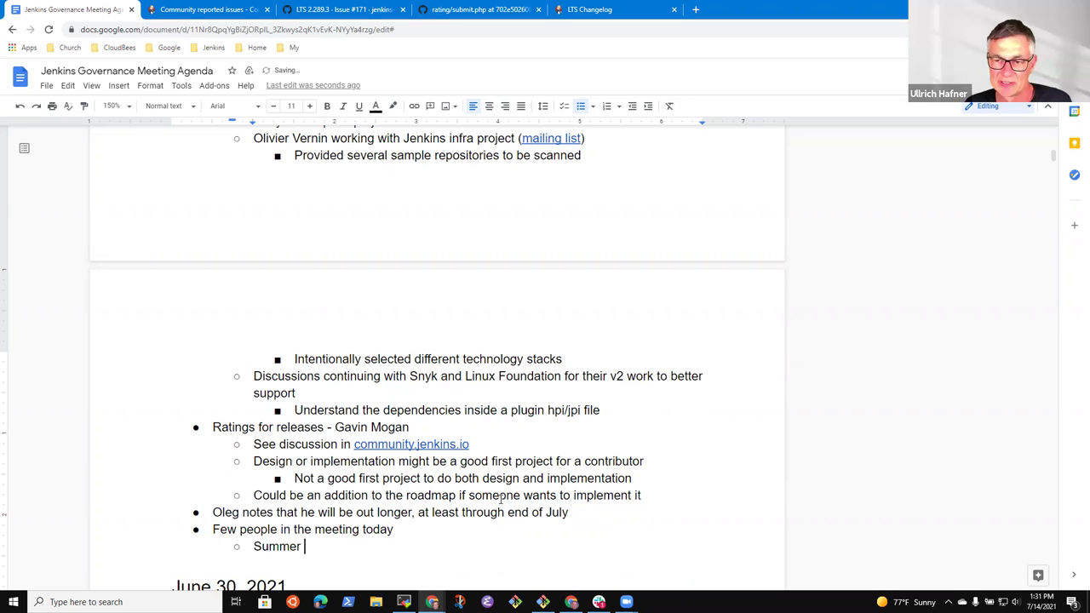
pyautogui.write('schedule')
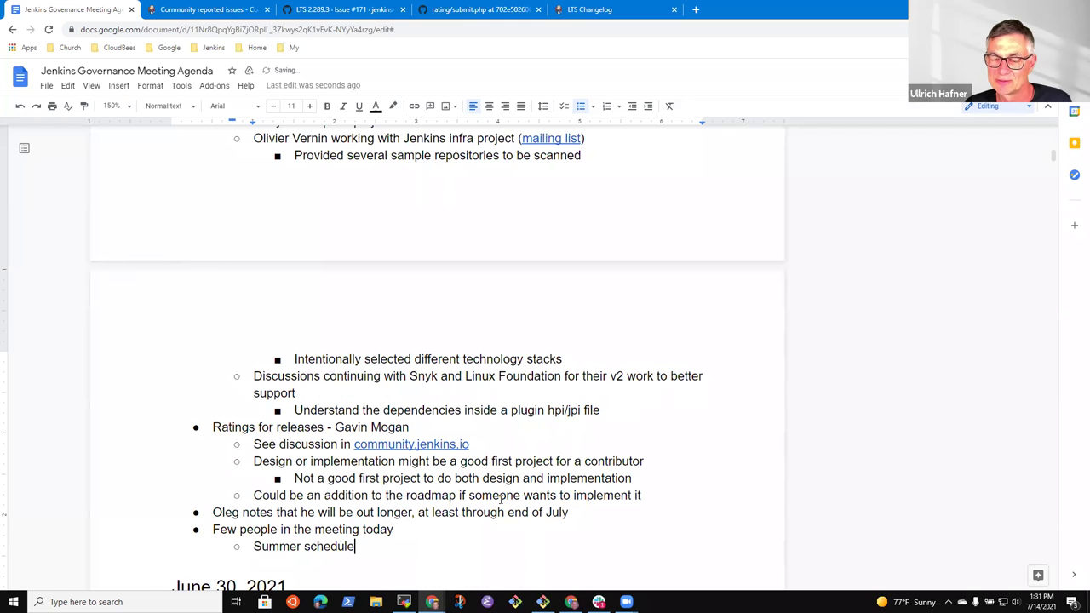
pyautogui.press('Return')
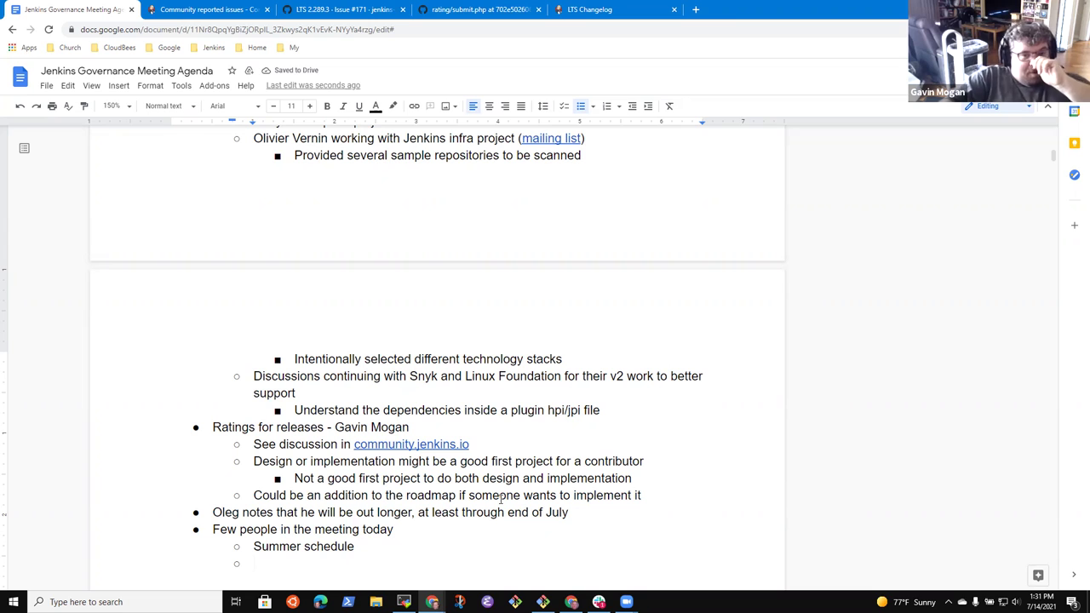
pyautogui.write('Meeting')
pyautogui.hotkey('ctrl', 'BackSpace')
pyautogui.write('Meeting s')
pyautogui.press('BackSpace')
pyautogui.write('time')
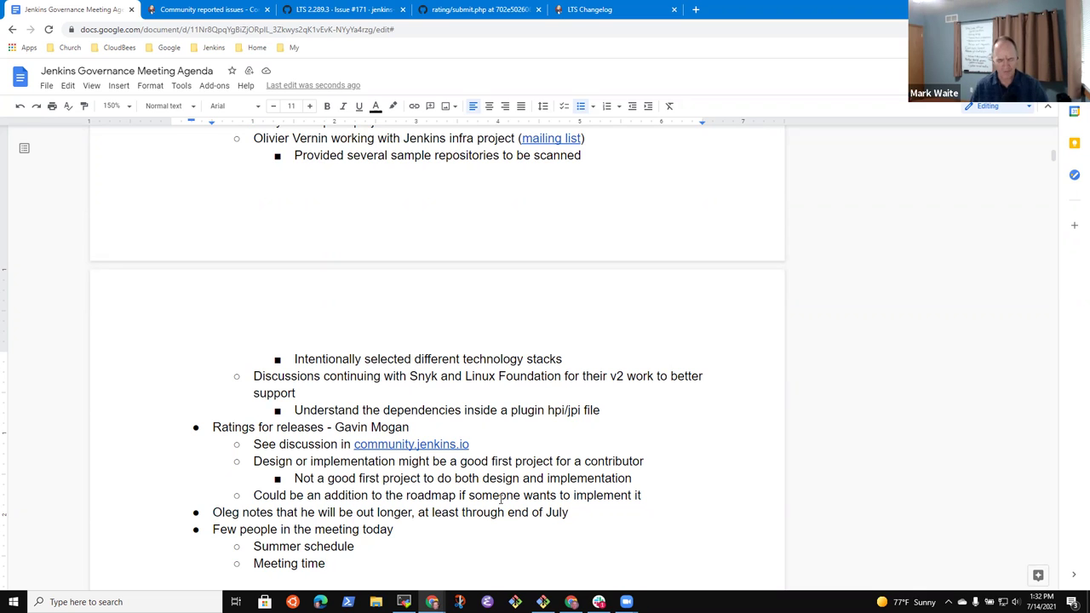
# Add a sub-bullet under Meeting time saying this time works well for three named members
pyautogui.scroll(-1, 501, 499)
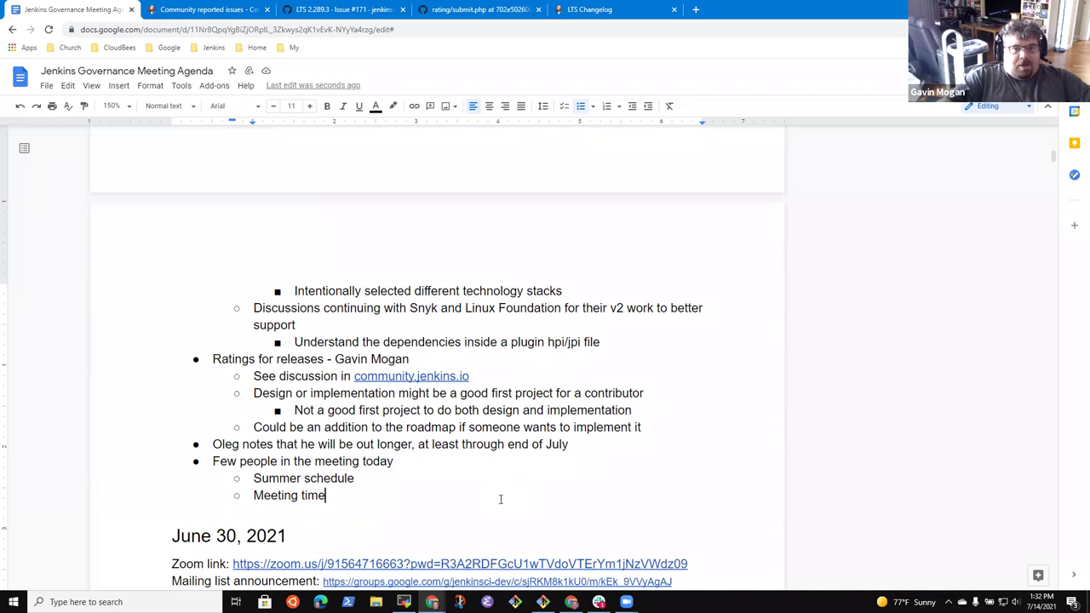
pyautogui.press('Return')
pyautogui.press('Tab')
pyautogui.write('This time works well ofor')
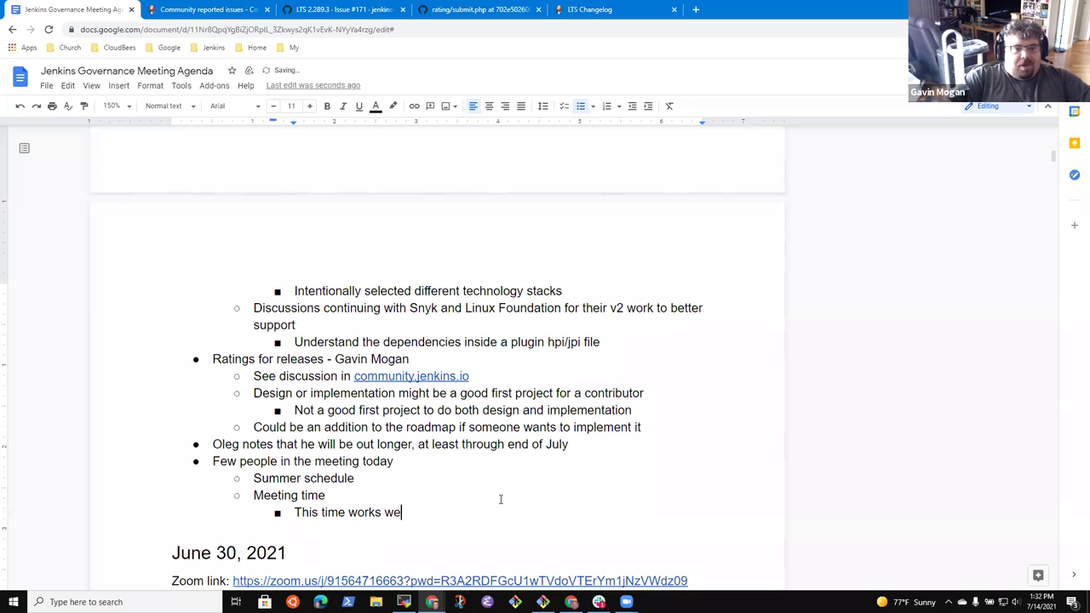
pyautogui.press('BackSpace')
pyautogui.press('BackSpace')
pyautogui.press('BackSpace')
pyautogui.write('for Gavin, ')
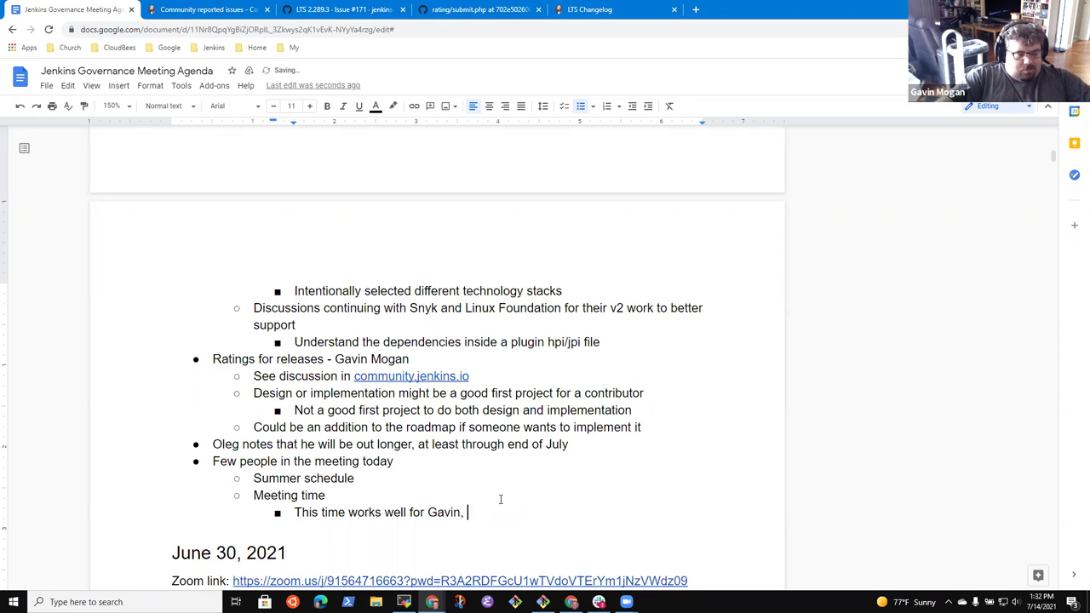
pyautogui.write('Ulli, and Ma')
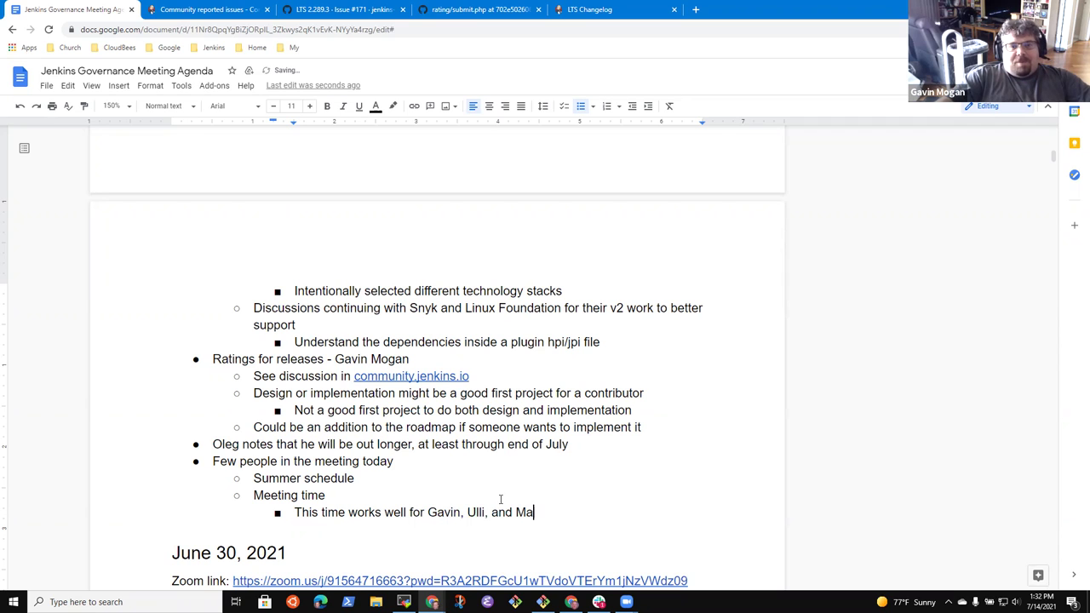
pyautogui.write('rk')
# Add the sub-bullet 'Not much earlier than an hour before current time'
pyautogui.press('Return')
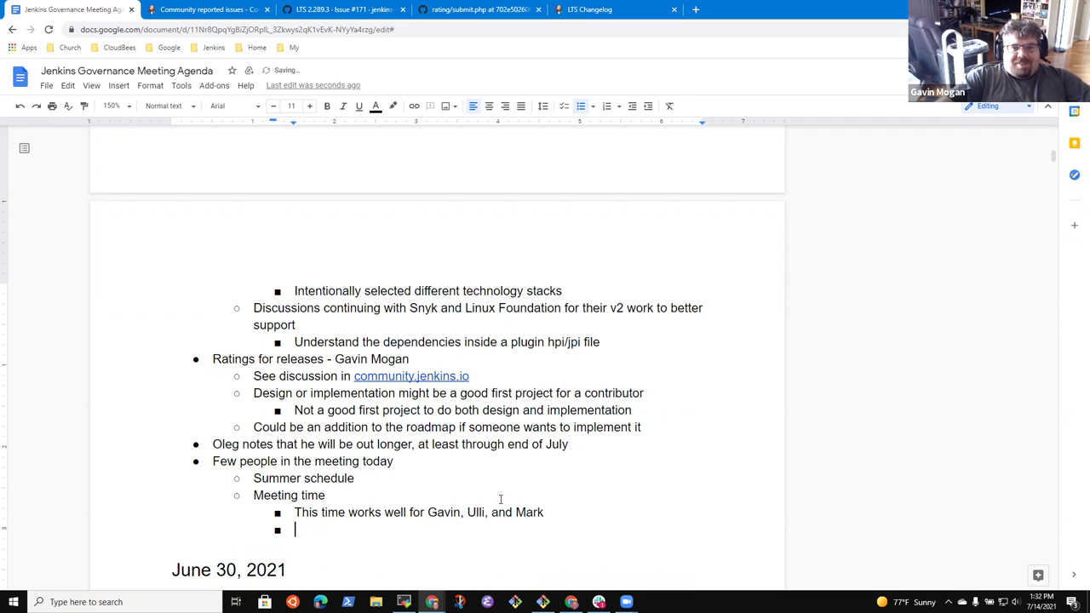
pyautogui.write('Not ')
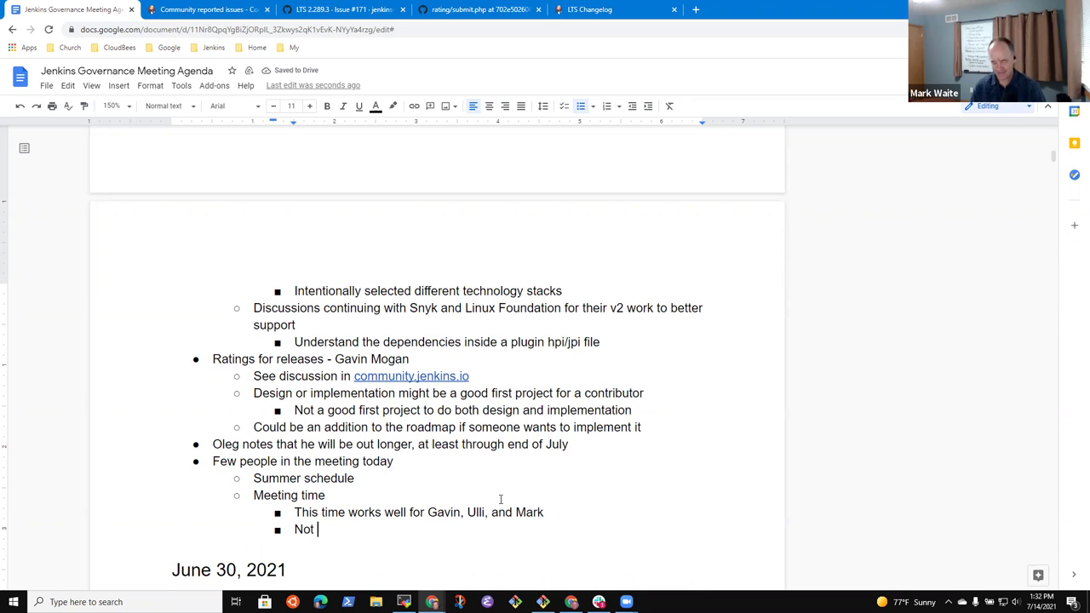
pyautogui.write('much ')
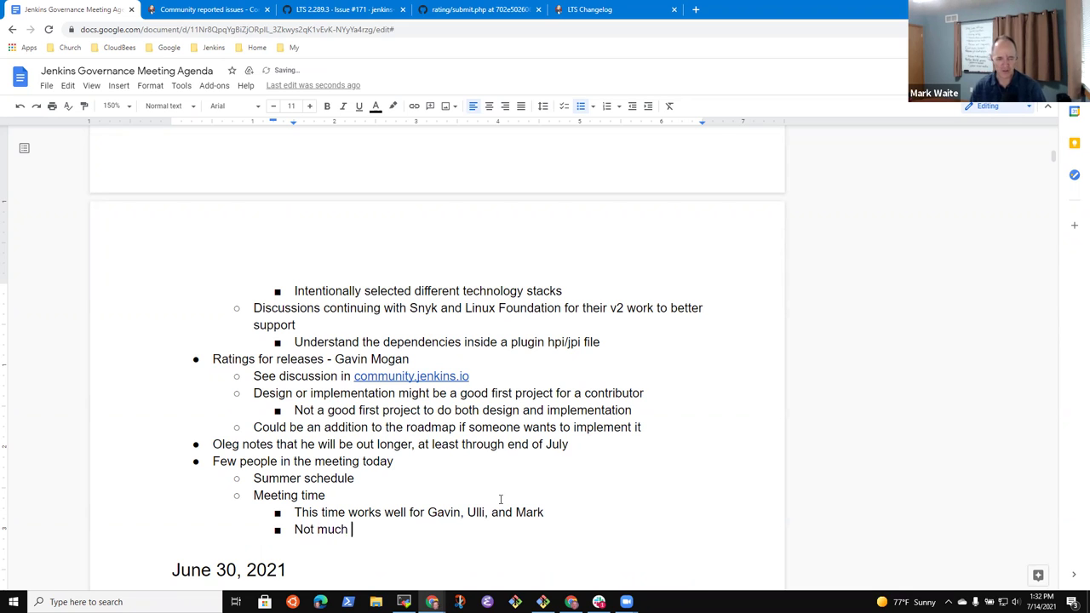
pyautogui.write('early')
pyautogui.press('BackSpace')
pyautogui.press('BackSpace')
pyautogui.write('ier than an hour before currren')
pyautogui.hotkey('ctrl', 'BackSpace')
pyautogui.write('current time')
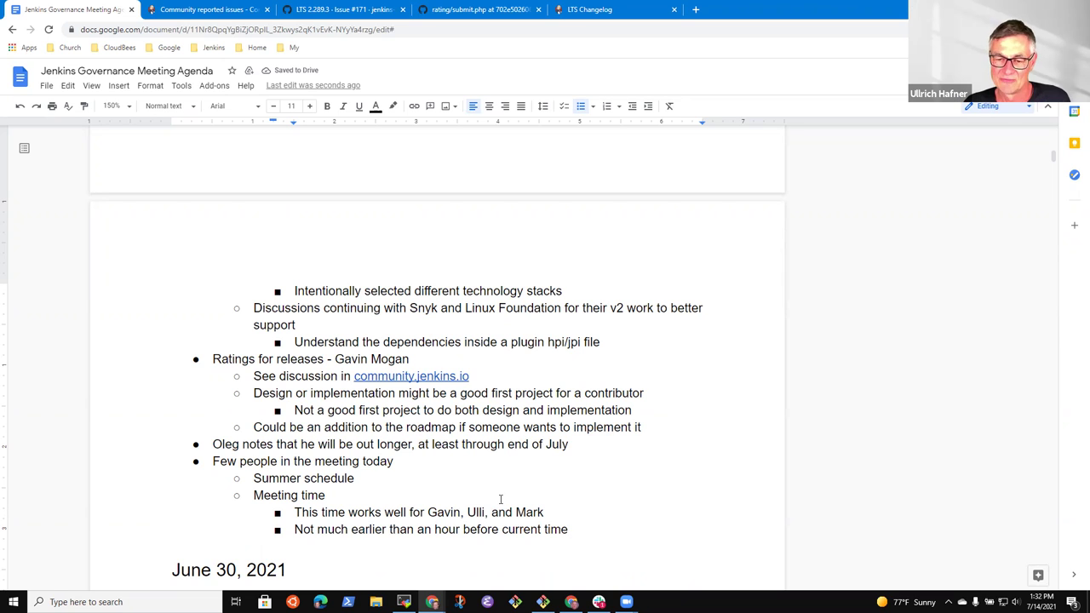